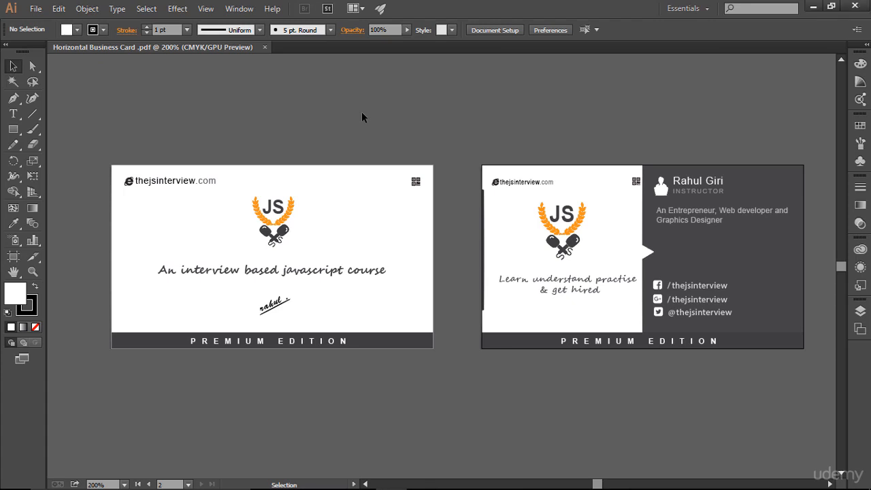
- Show guides and bleed lines with Ctrl+;, then review the layer list in the Layers panel
key(ctrl+semicolon)
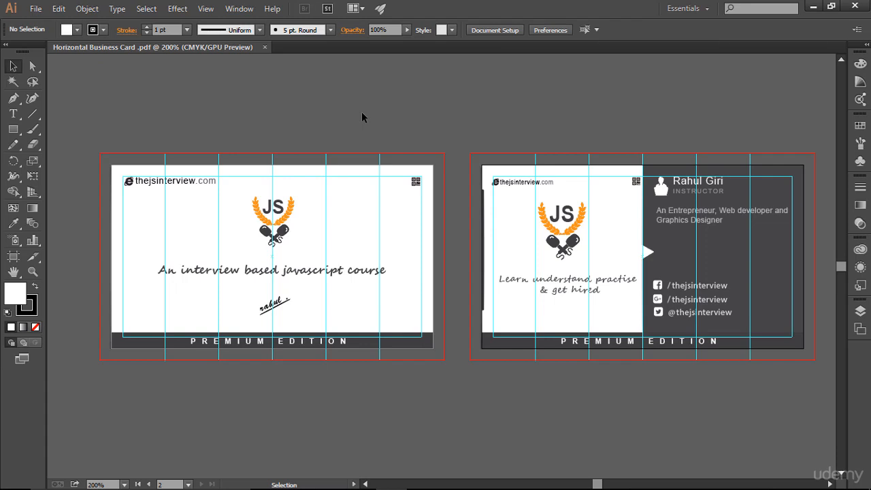
click(859, 311)
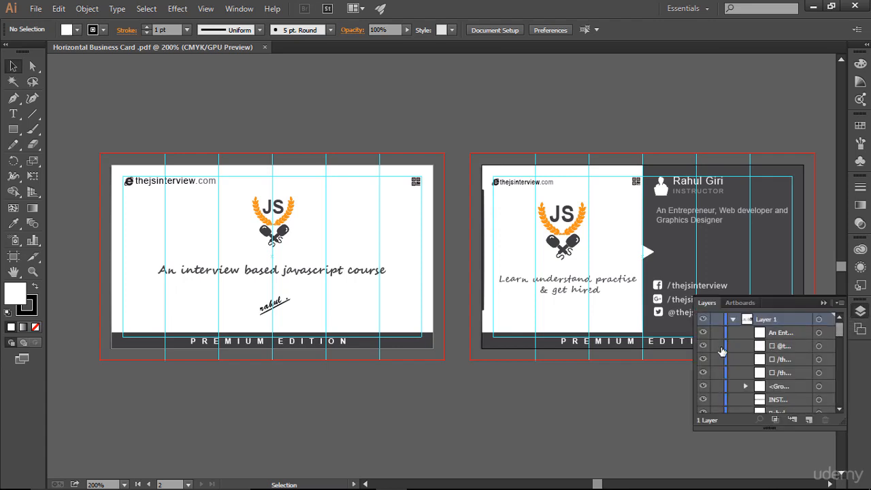
scroll(723, 353, down, 8)
scroll(722, 353, up, 8)
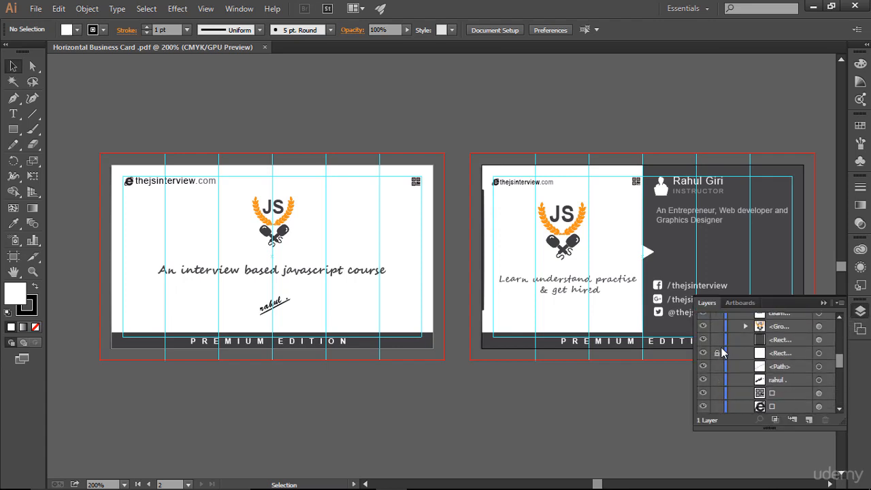
click(824, 303)
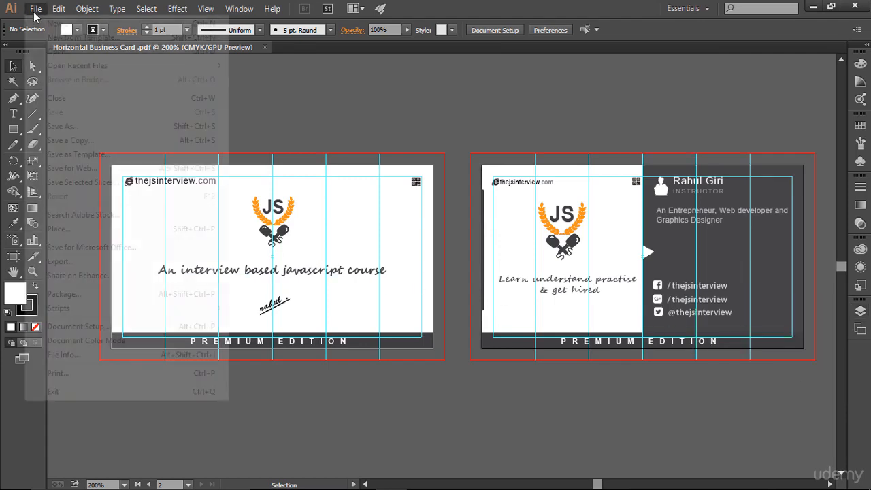
- Start a new document named 'Vertical business card design'
click(36, 9)
click(53, 26)
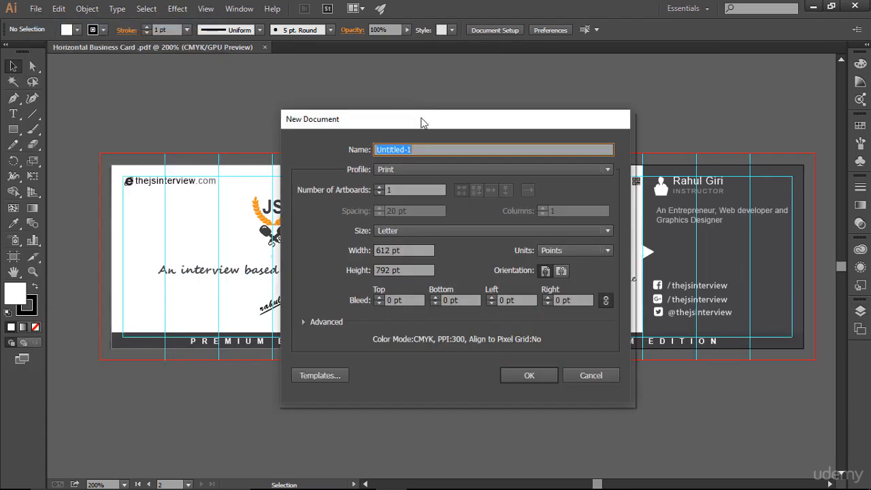
mouse_move(419, 119)
mouse_down()
mouse_move(365, 135)
mouse_move(410, 124)
mouse_up()
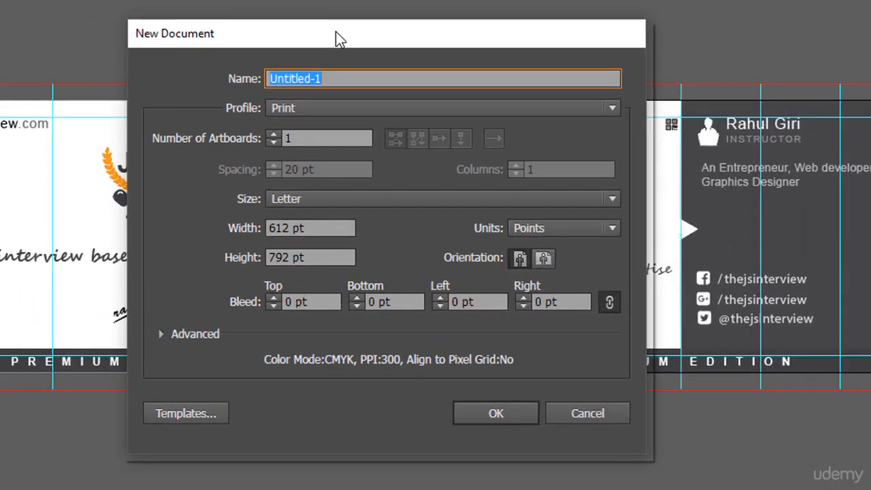
text(Vertical business card design)
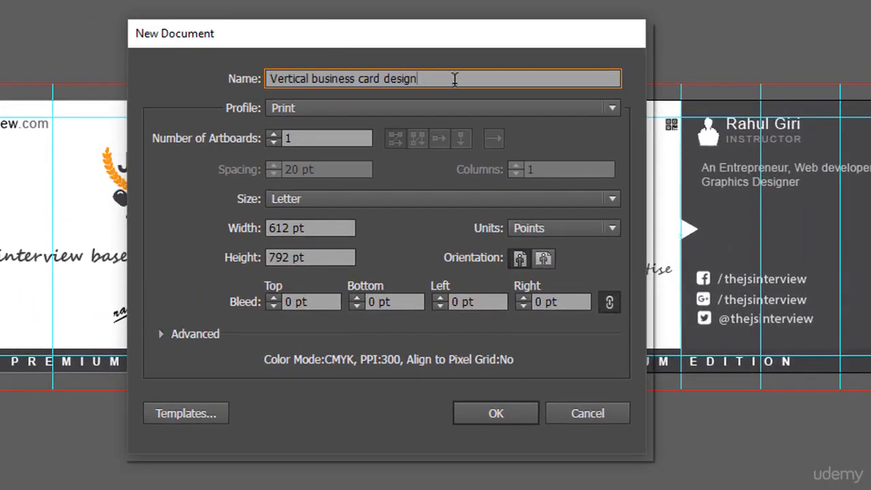
mouse_move(422, 35)
mouse_down()
mouse_move(420, 75)
mouse_move(429, 42)
mouse_up()
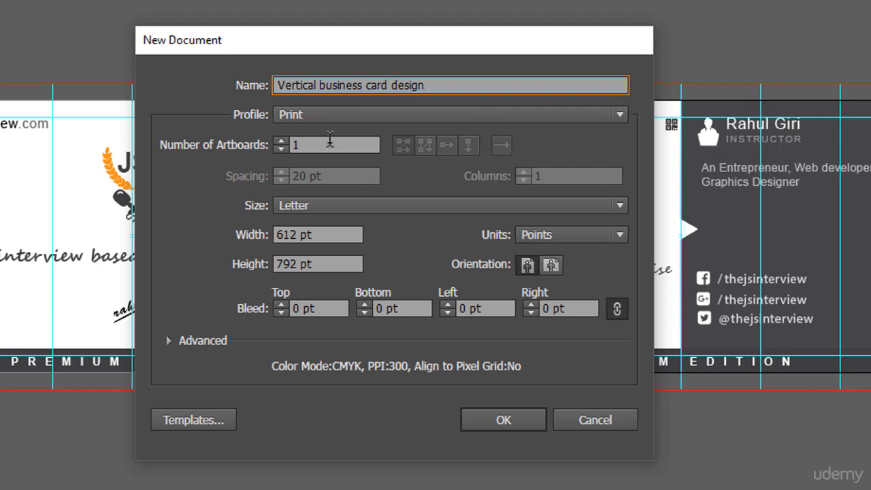
- Set the new document to 2 artboards with units in inches
click(280, 142)
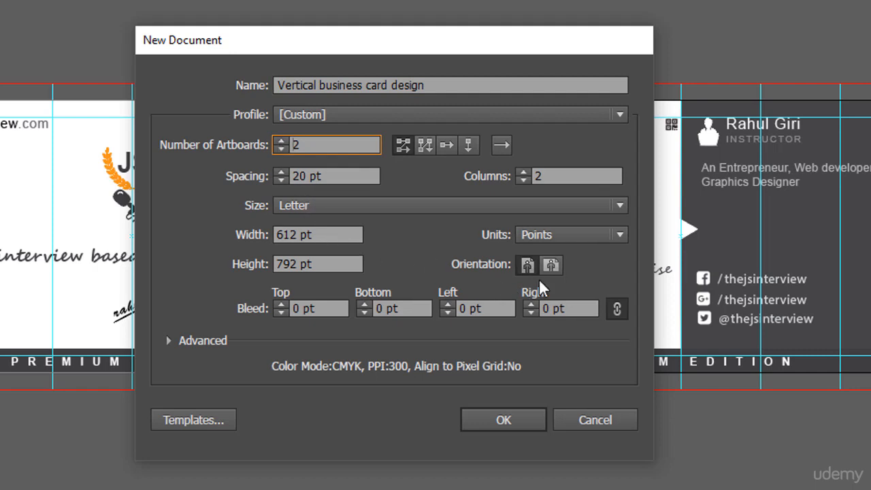
click(579, 235)
click(576, 297)
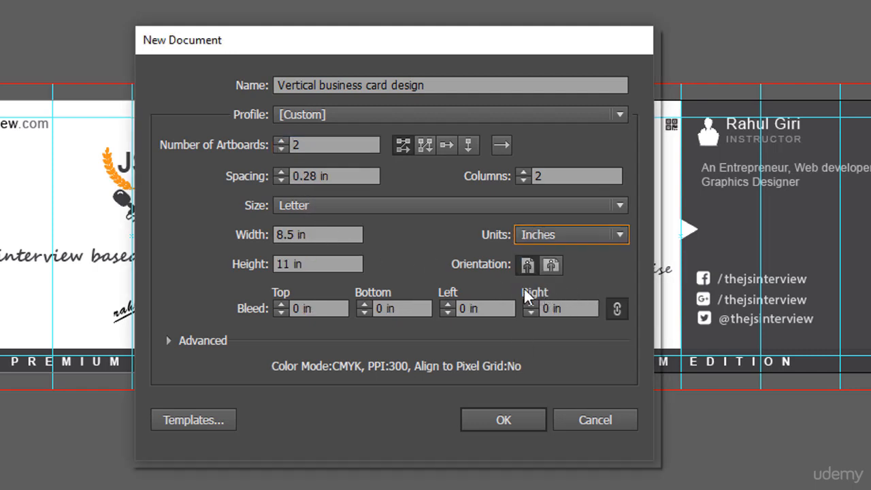
click(324, 233)
drag(323, 233, 247, 232)
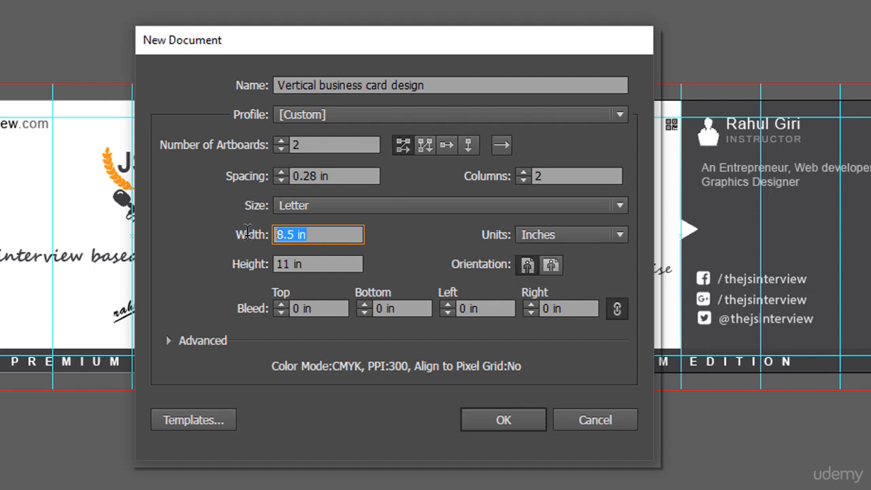
- Set the artboards to 2 × 3.5 in with a 0.125 in bleed on every side
text(2)
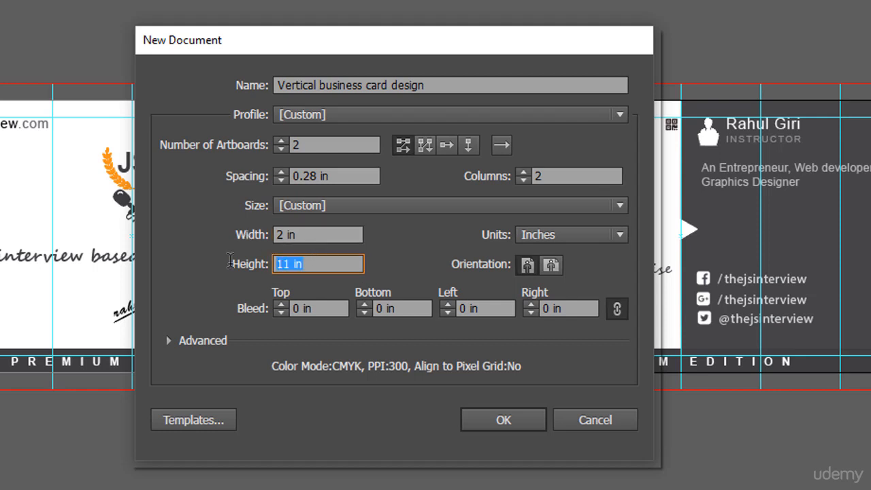
text(3.5)
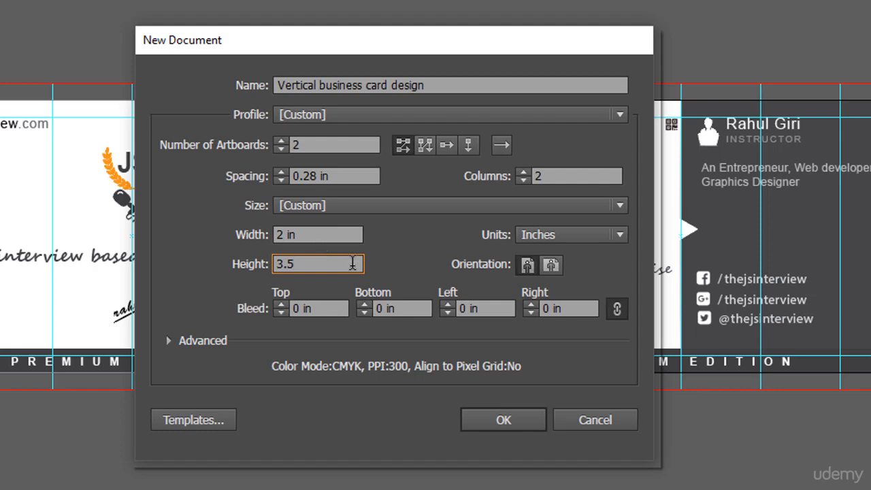
click(280, 304)
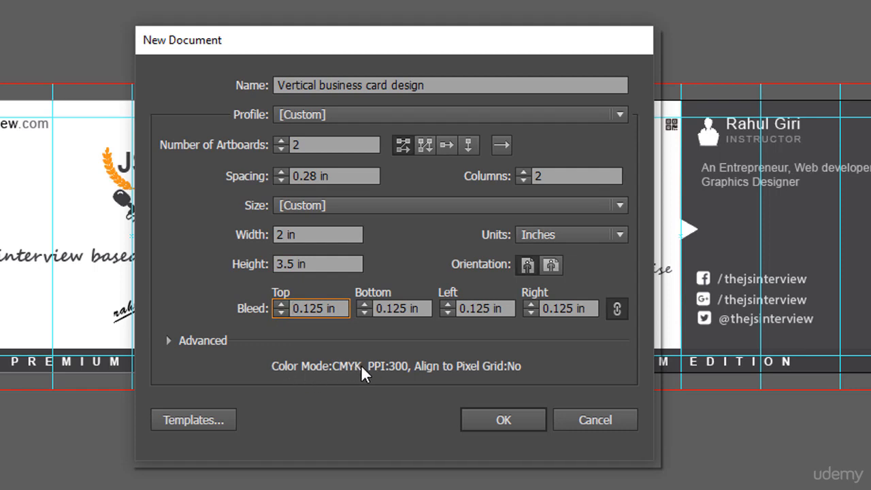
- Keep CMYK as the advanced colour mode and create the document
click(171, 343)
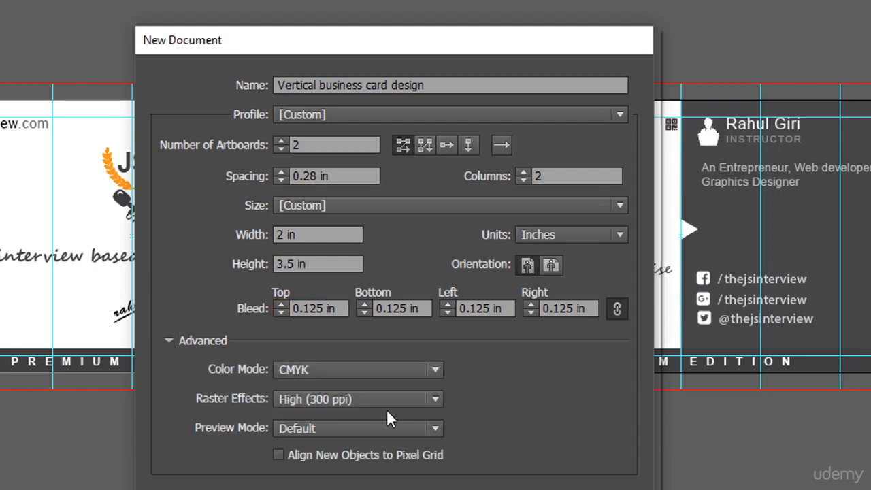
click(425, 371)
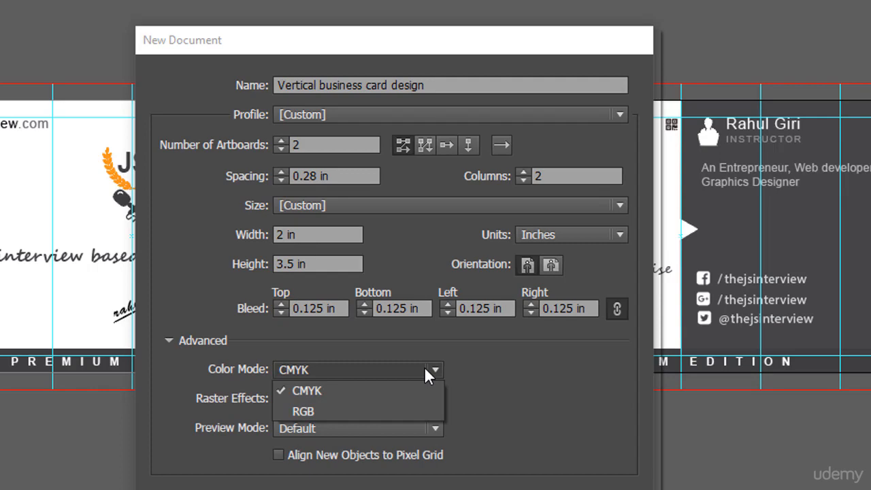
click(370, 394)
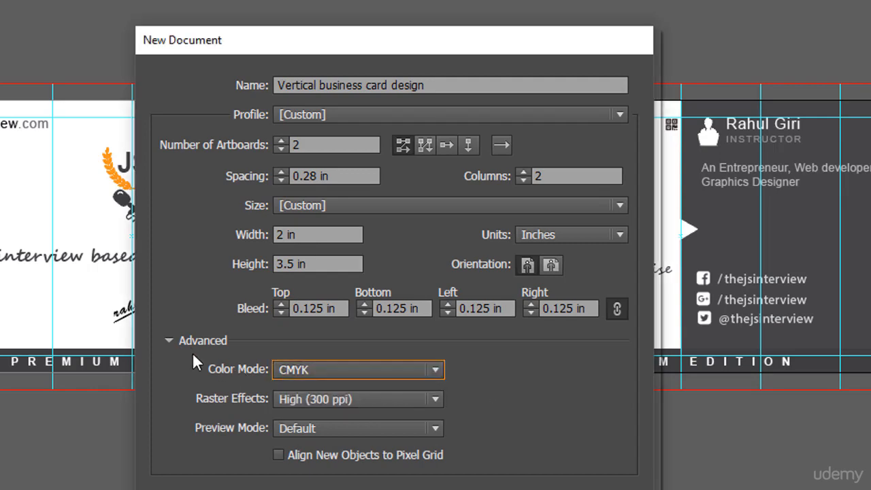
click(169, 341)
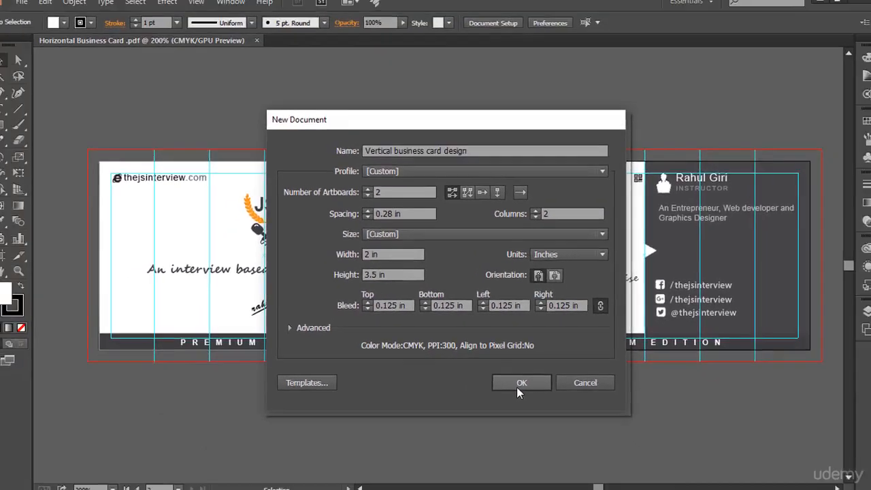
click(515, 380)
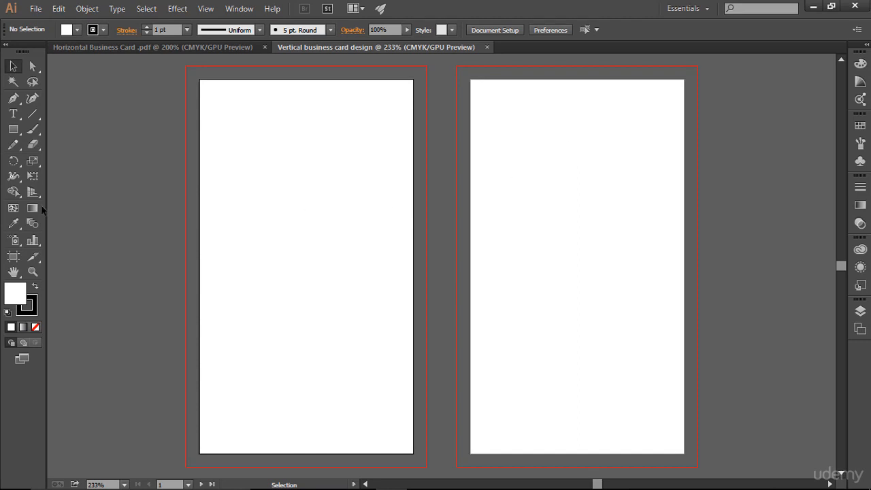
- Draw a rectangle on the left artboard and size it to 1.75 × 3.25 in
click(16, 133)
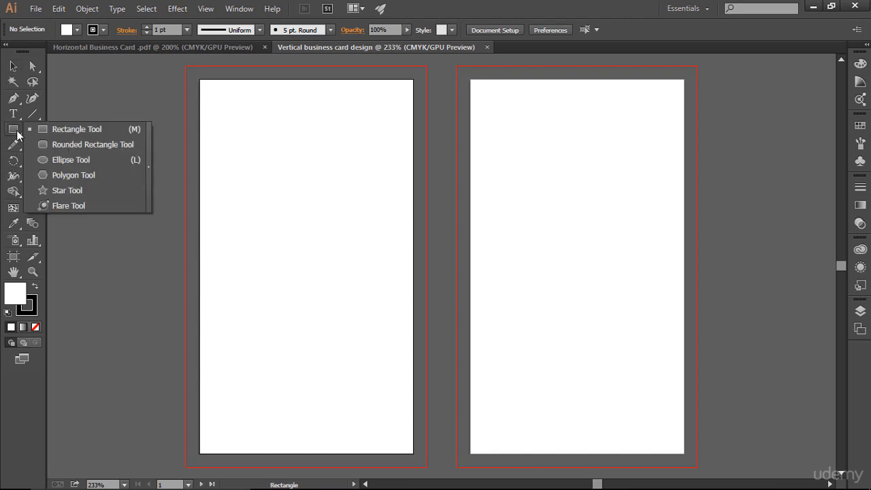
click(35, 131)
drag(217, 136, 373, 375)
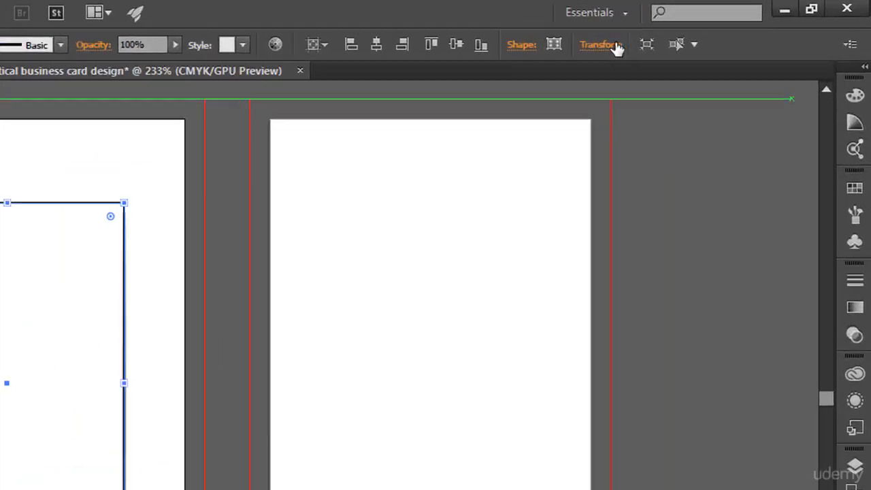
click(690, 30)
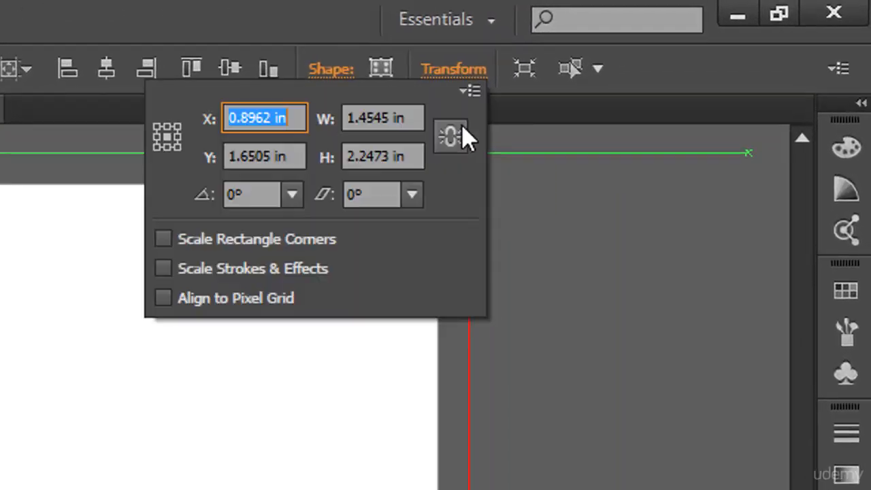
drag(398, 119, 344, 127)
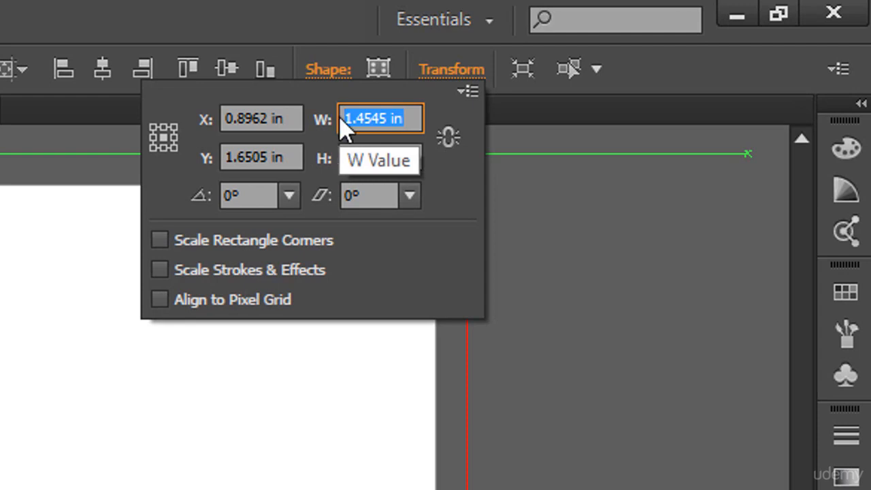
text(1.75)
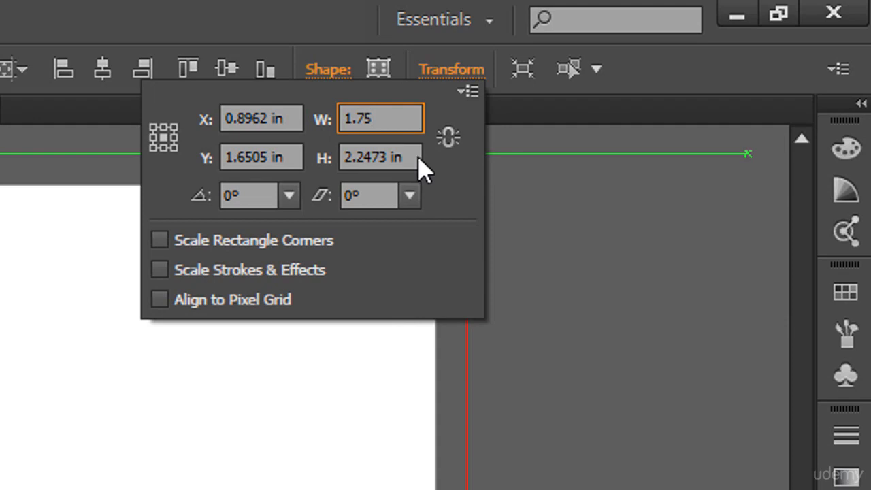
drag(412, 157, 342, 151)
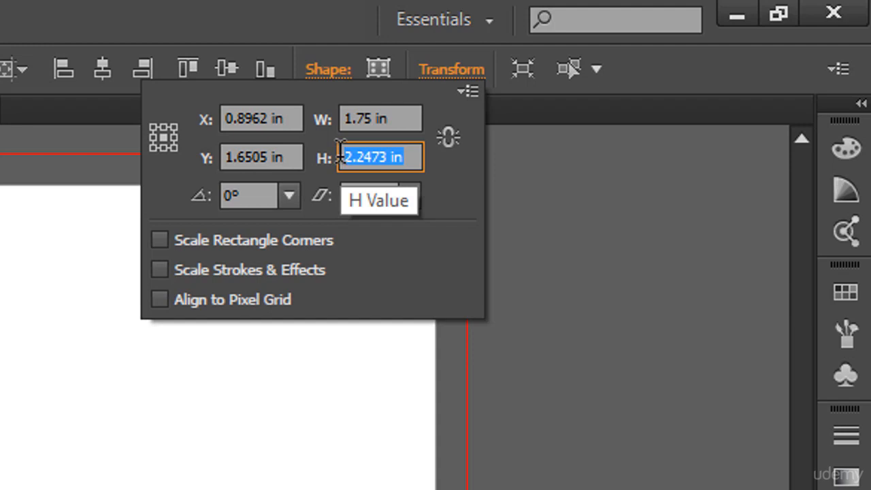
text(3.25)
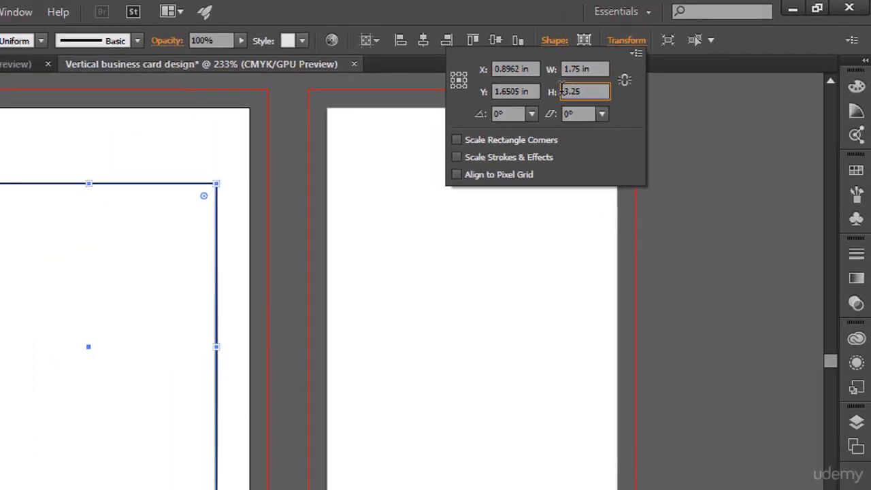
key(Return)
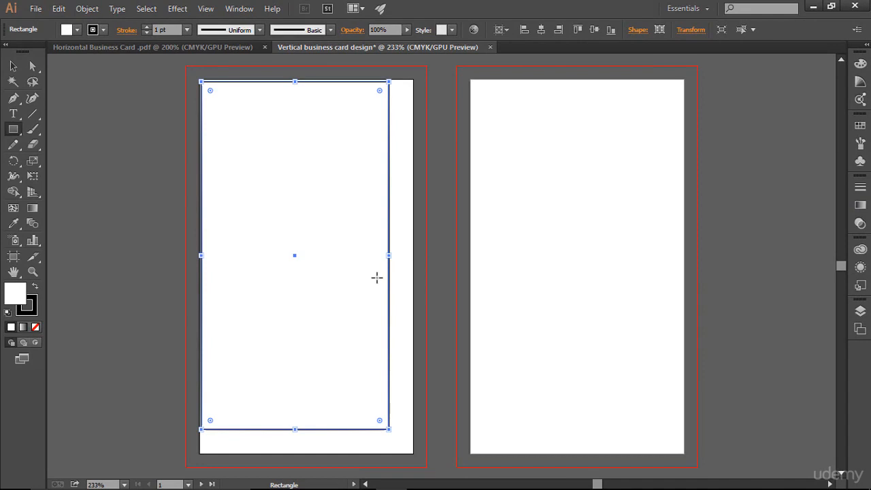
- Centre the rectangle horizontally and vertically on the artboard, then deselect it
click(542, 30)
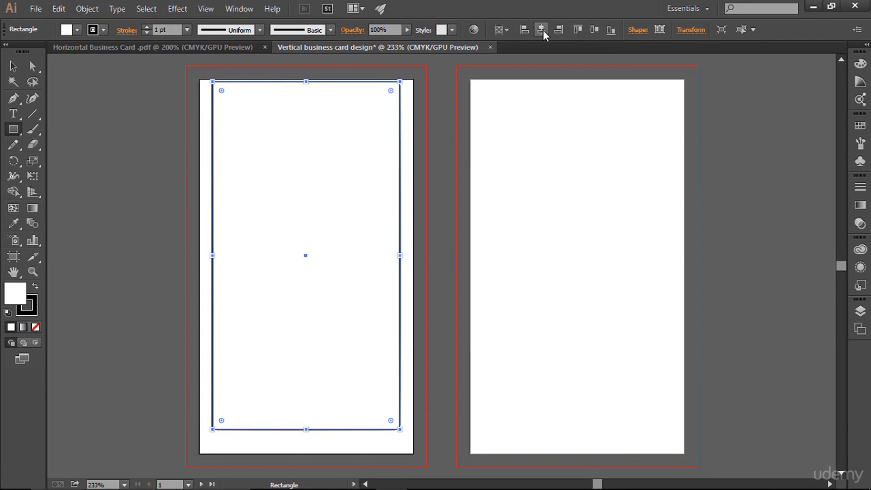
click(594, 30)
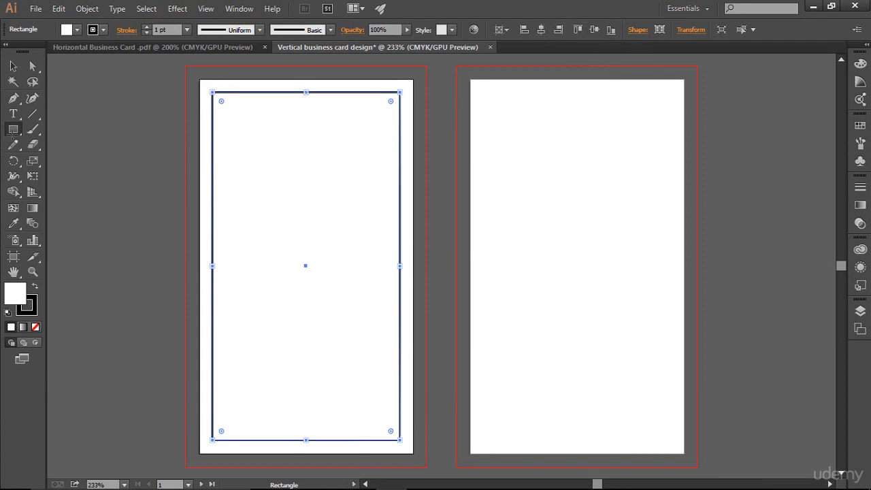
click(10, 68)
click(479, 206)
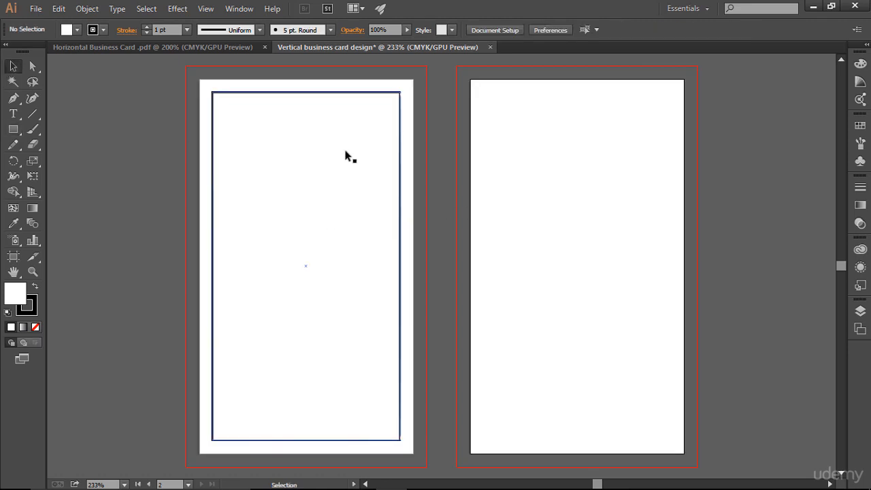
- Copy the left card's rectangle, paste it onto the right artboard, and delete the misplaced copy
click(323, 93)
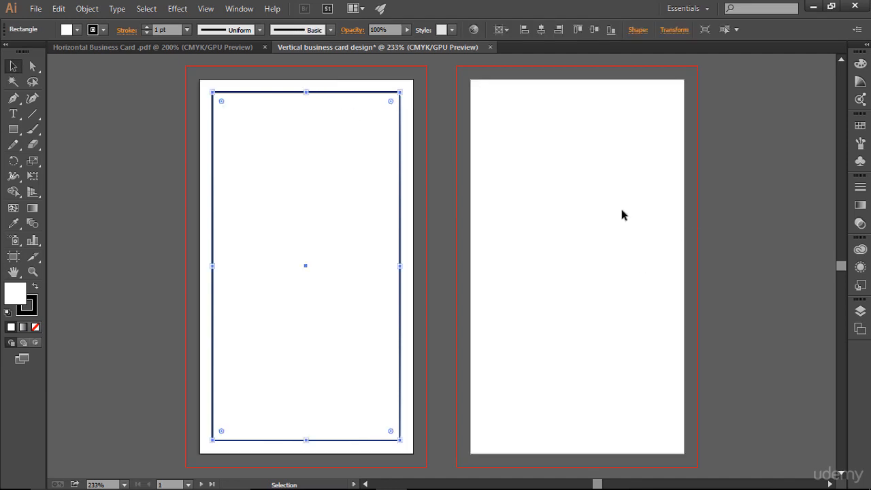
key(a)
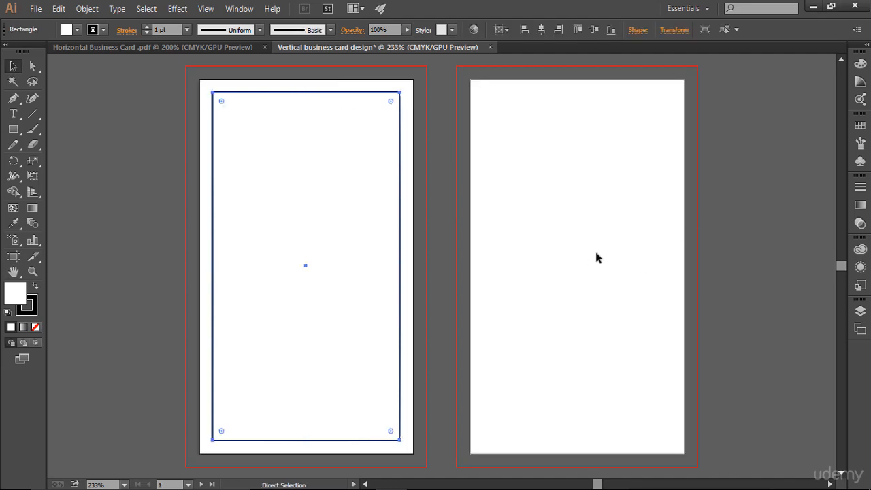
key(v)
click(596, 253)
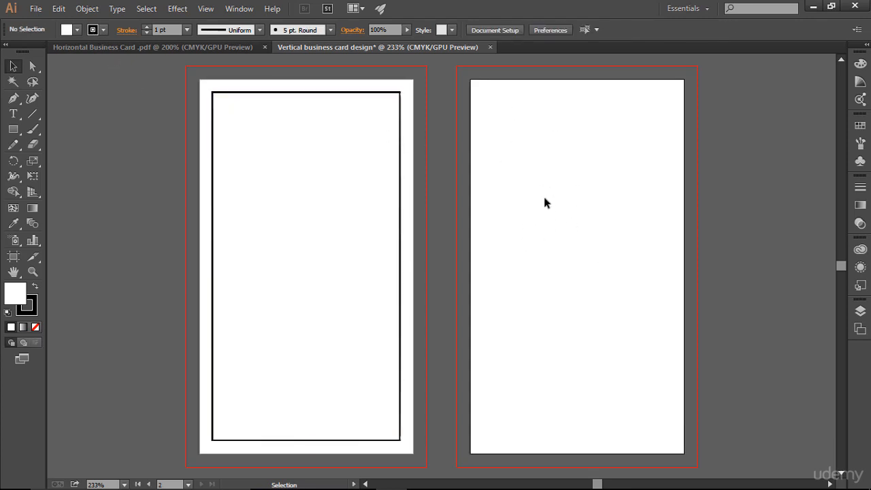
key(a)
key(ctrl+v)
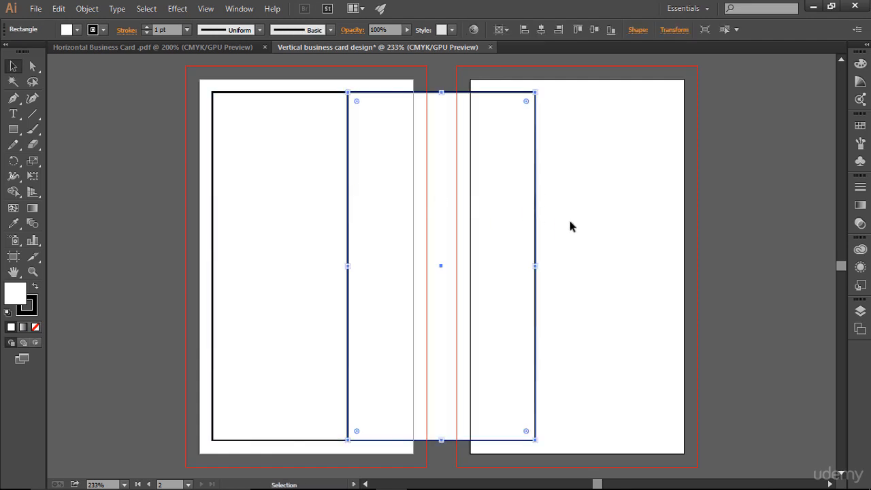
key(Delete)
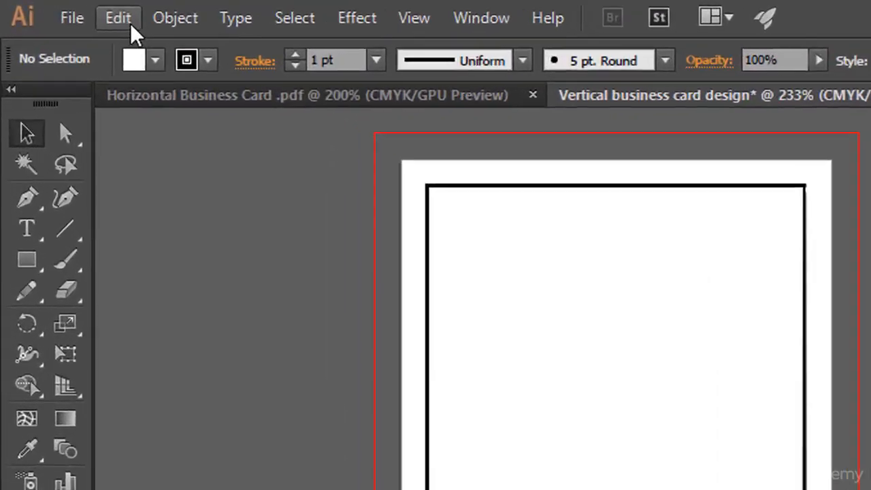
- Paste the rectangle in place on the right card, then reselect the left card's rectangle
click(60, 9)
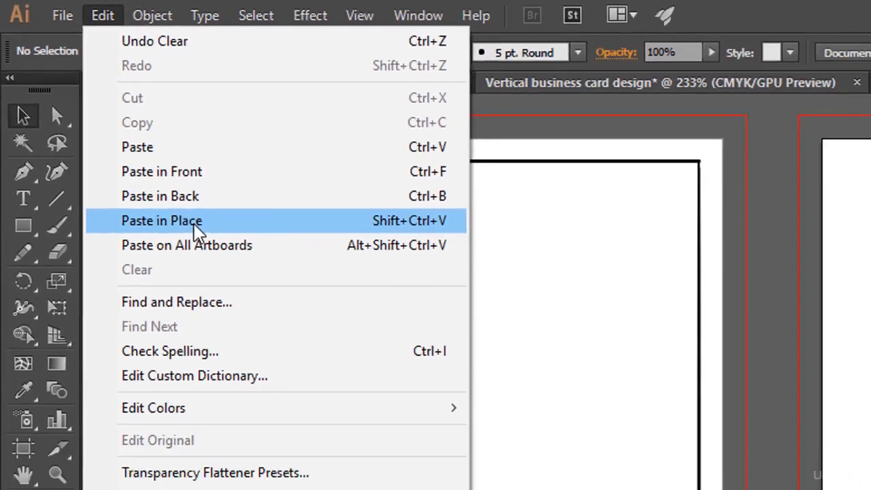
click(194, 225)
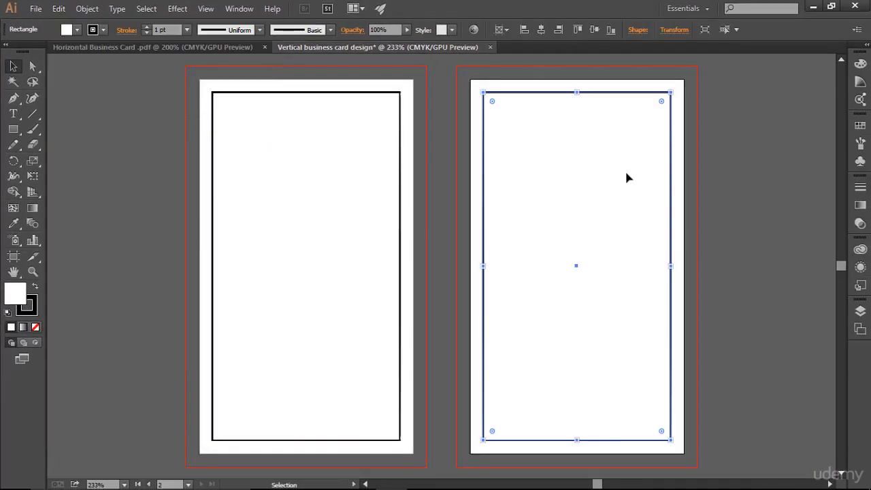
click(712, 243)
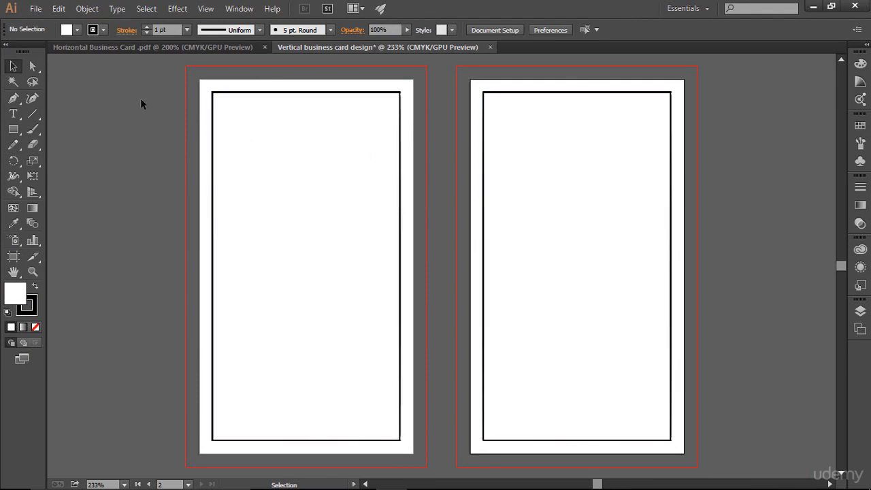
drag(140, 98, 416, 244)
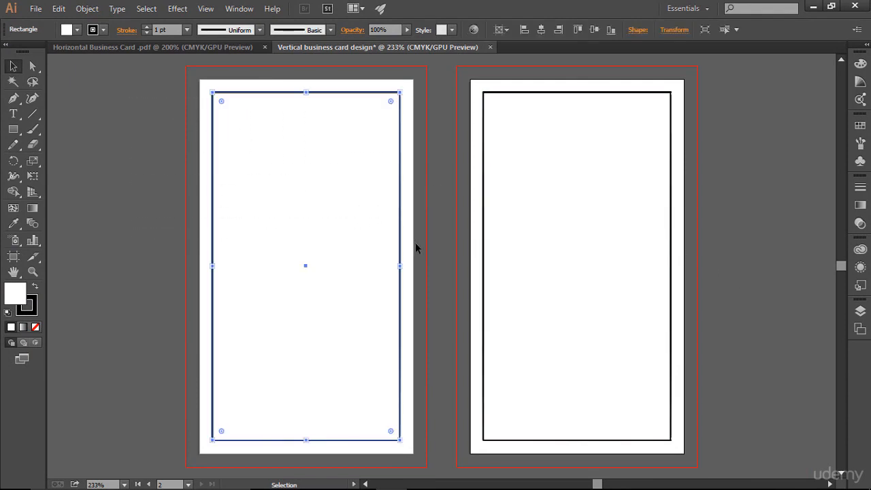
- Convert the left and right cards' rectangles into guides using Make Guides and Ctrl+5
key(ctrl)
click(205, 9)
mouse_move(320, 406)
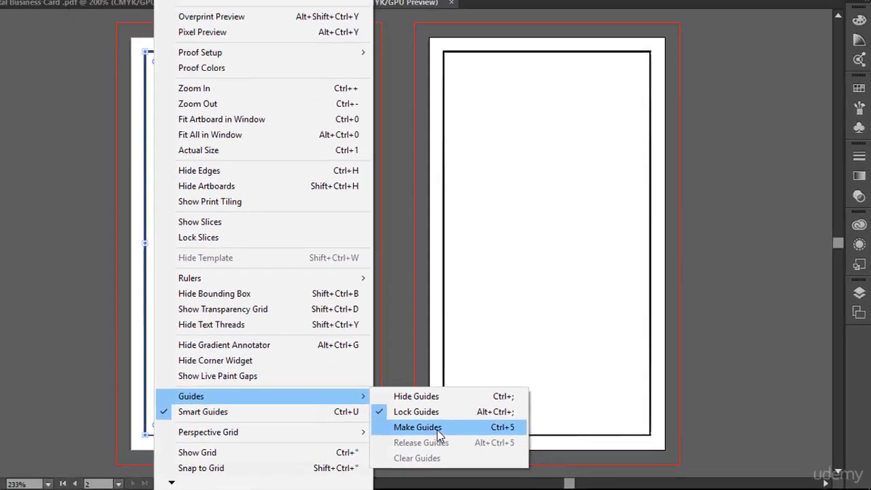
click(350, 416)
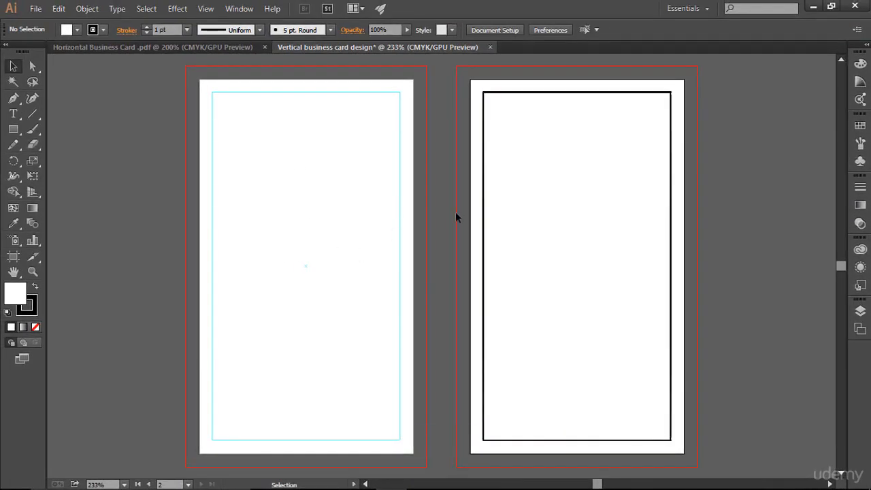
drag(468, 178, 516, 205)
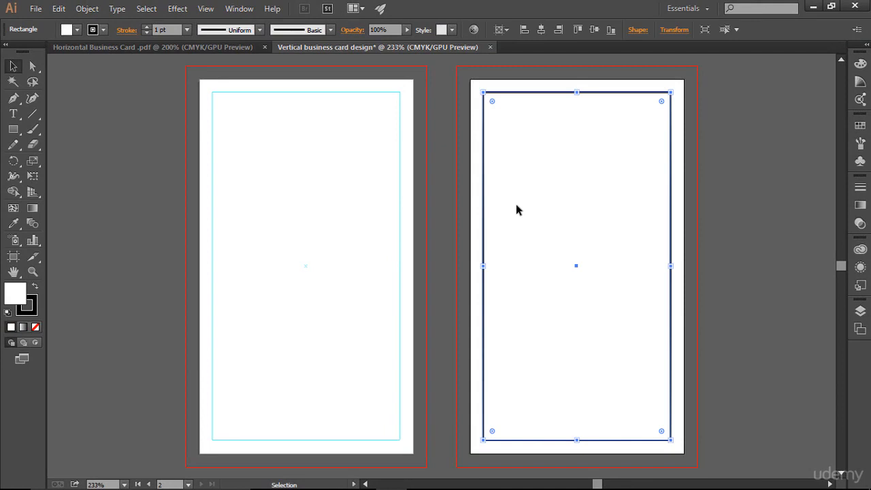
key(ctrl+5)
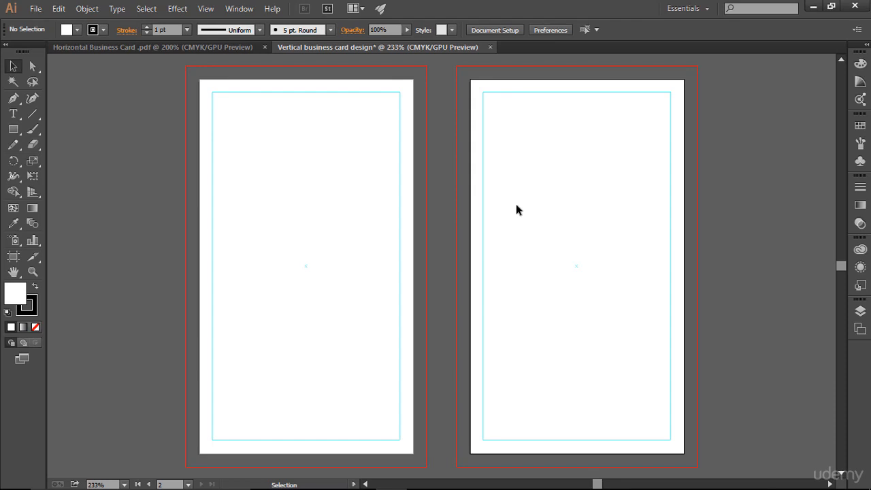
- Activate the left artboard and pan both cards slightly to the right
click(314, 195)
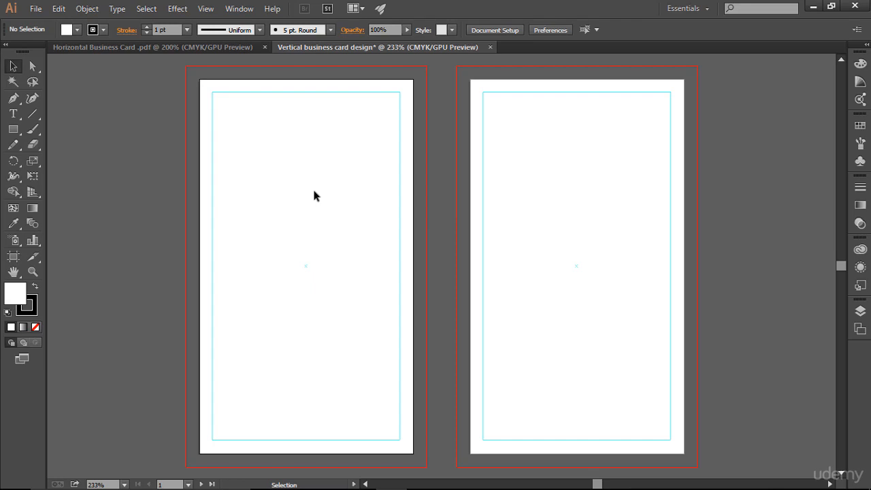
key(space)
drag(288, 193, 336, 187)
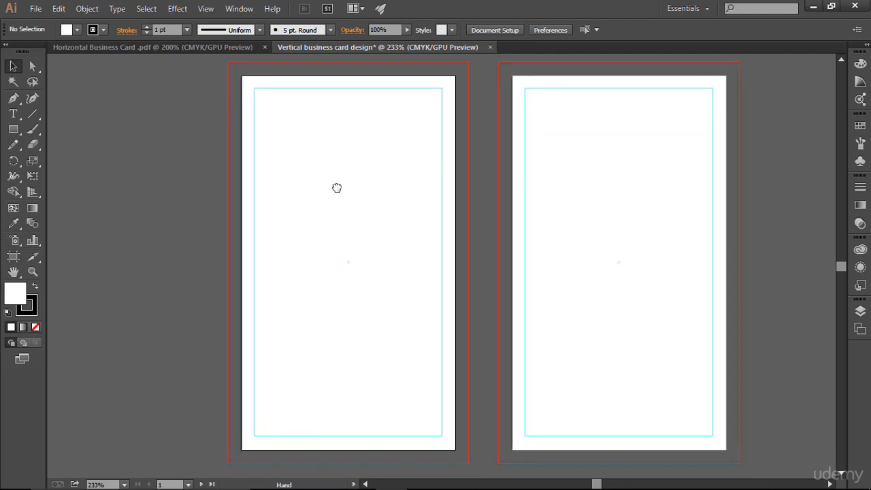
- Drag the JS logo from the Horizontal Business Card file onto the vertical design's left card
click(140, 46)
drag(264, 207, 265, 208)
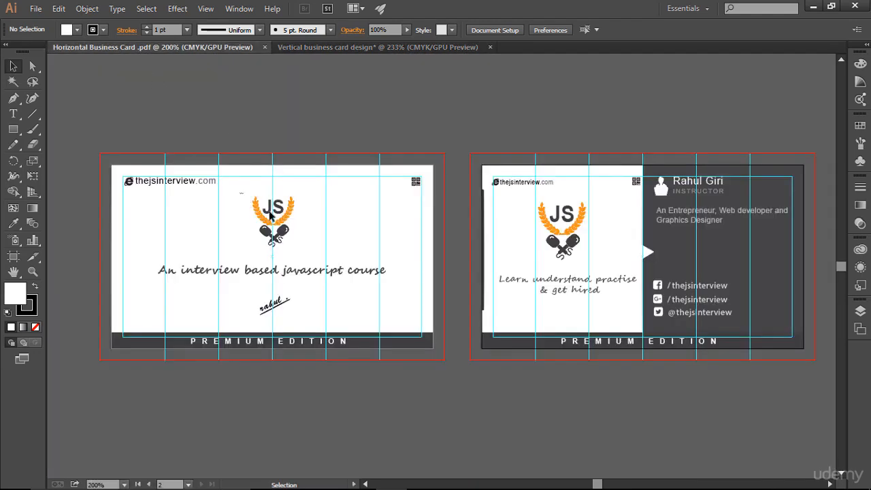
drag(306, 245, 307, 246)
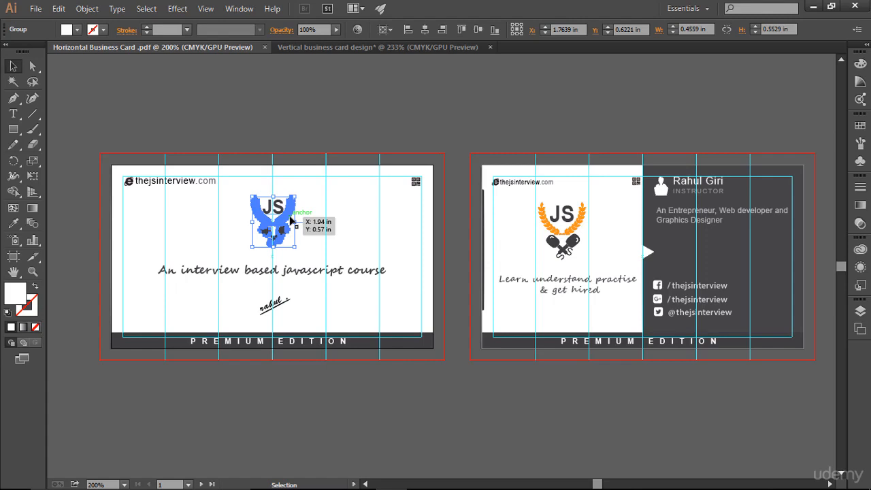
drag(290, 219, 360, 227)
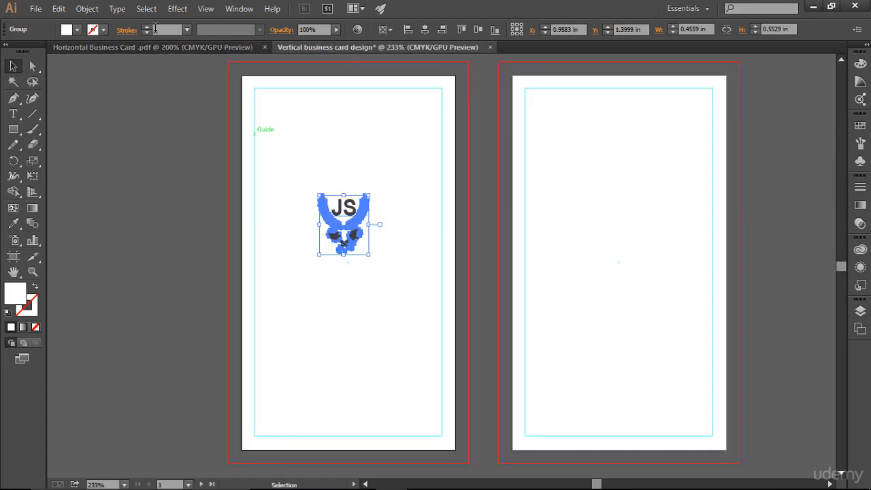
click(161, 49)
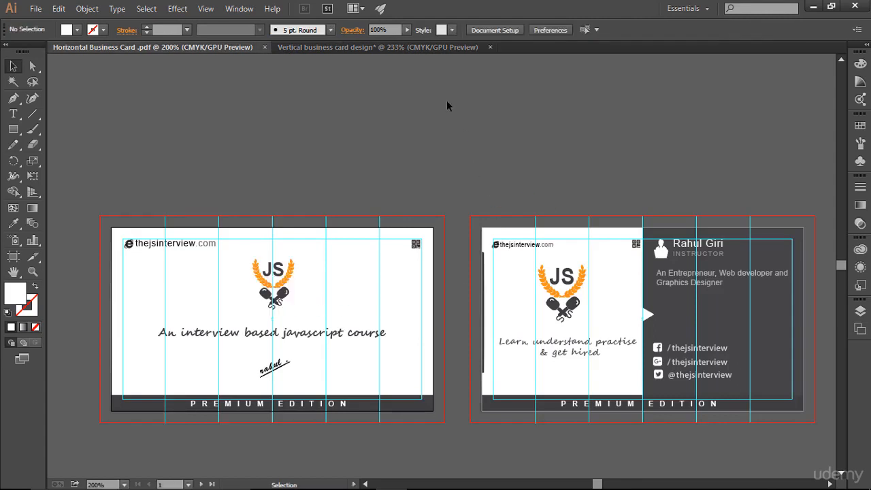
click(378, 48)
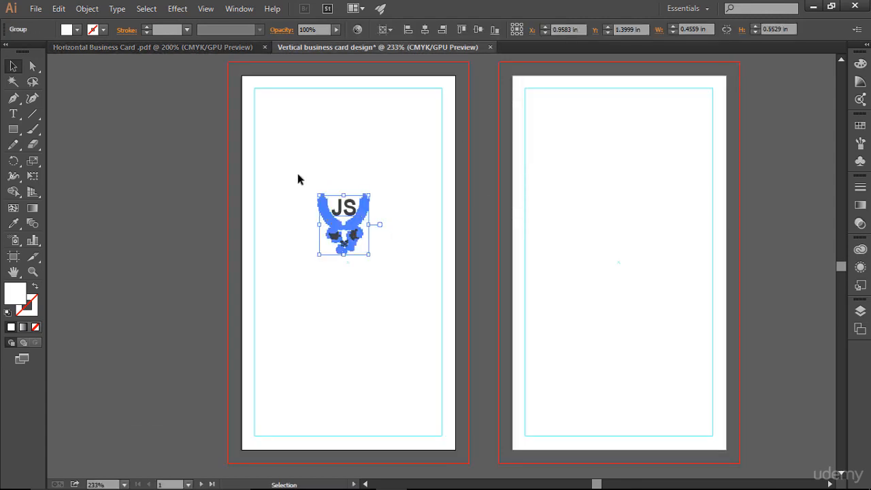
- Scale up the JS logo and move it to the upper middle of the right card
drag(297, 179, 388, 272)
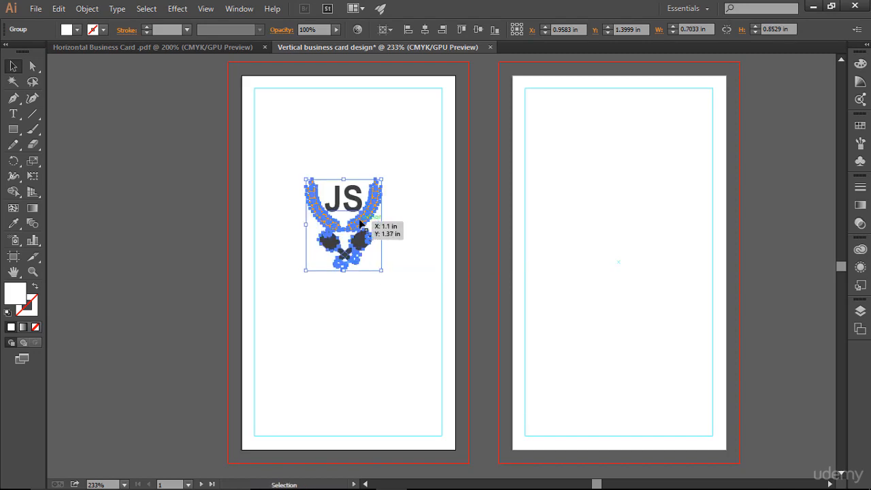
drag(583, 219, 619, 218)
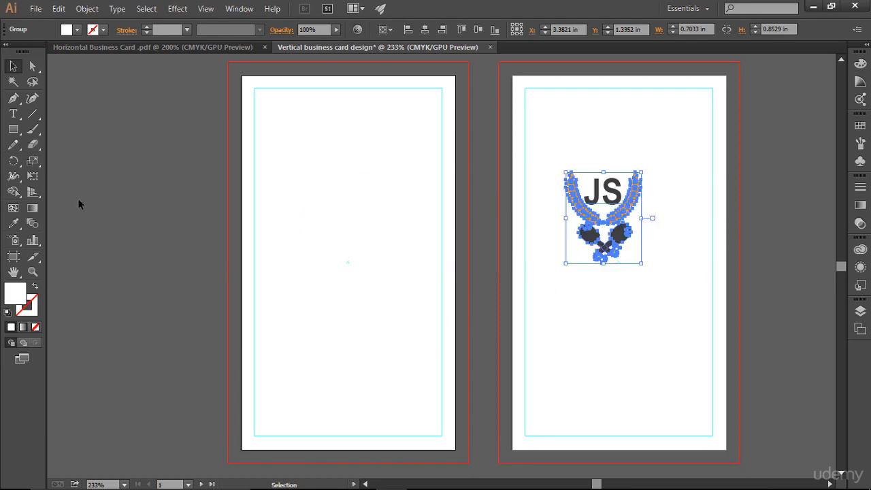
click(32, 113)
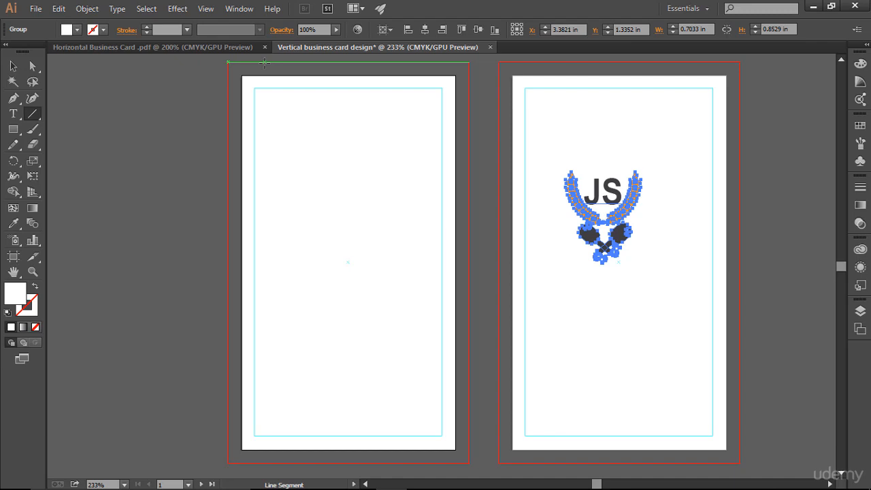
- Draw five full-height vertical lines across the left card, then select them all
drag(264, 62, 281, 463)
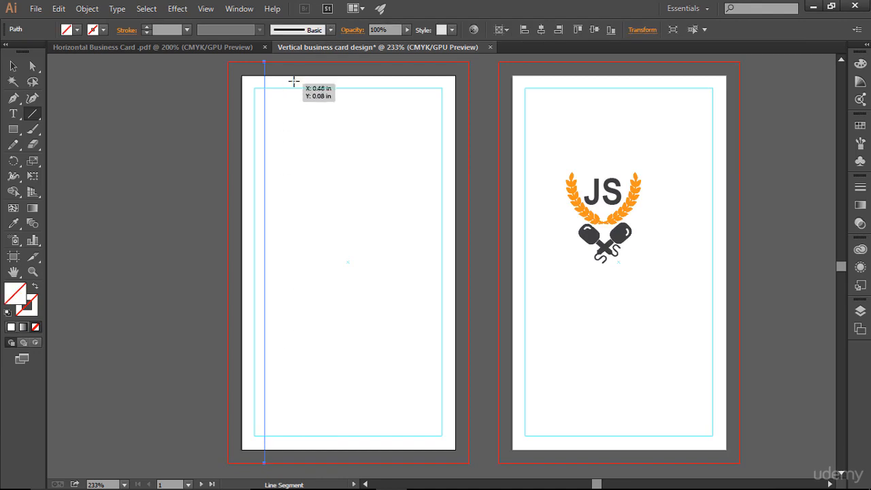
drag(304, 63, 328, 462)
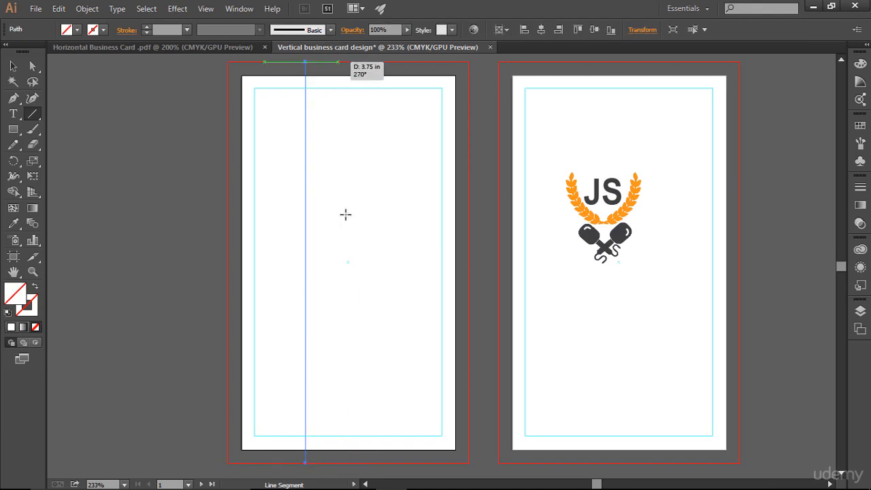
drag(339, 62, 360, 461)
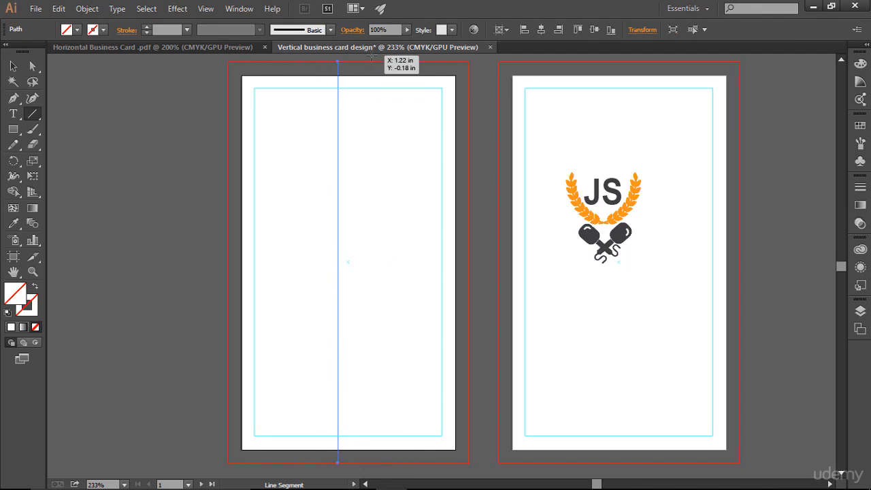
drag(367, 62, 388, 463)
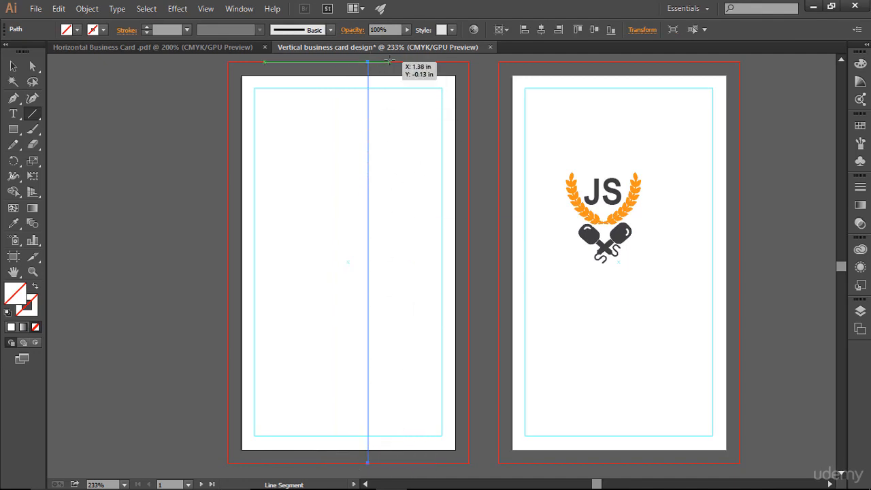
drag(391, 61, 443, 463)
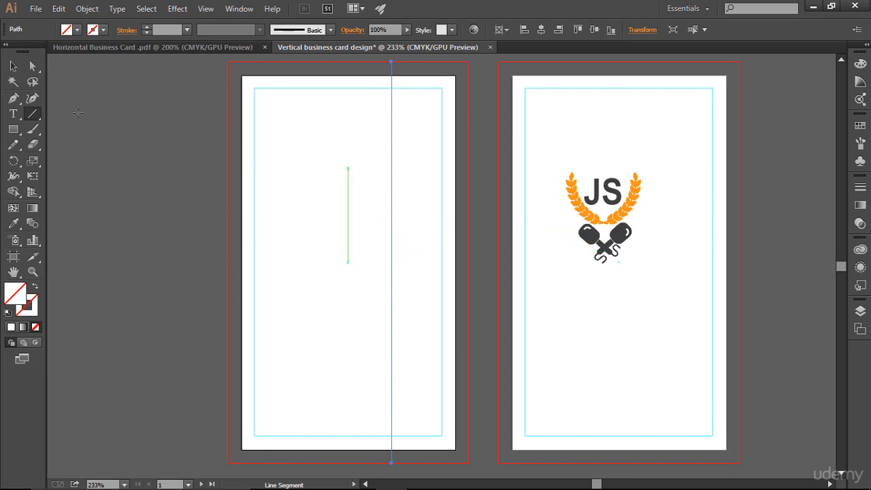
key(v)
drag(196, 56, 471, 117)
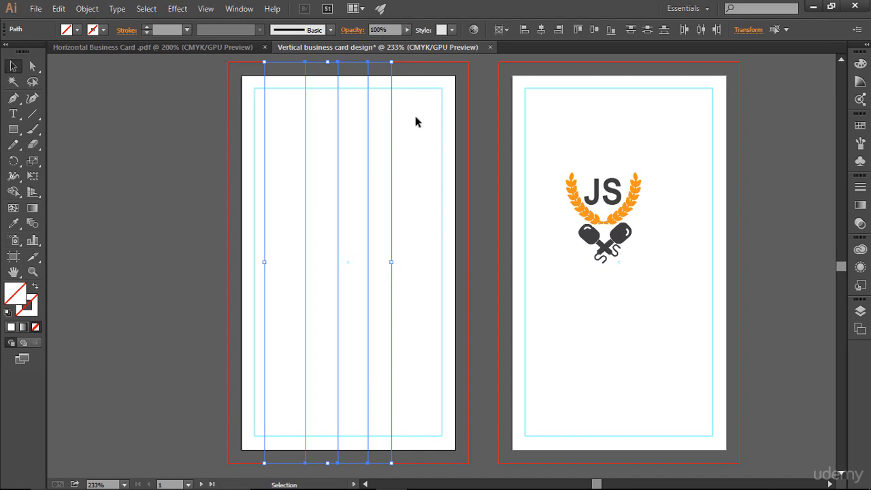
- Give the five lines a 1 pt stroke and distribute them evenly across the card
click(147, 28)
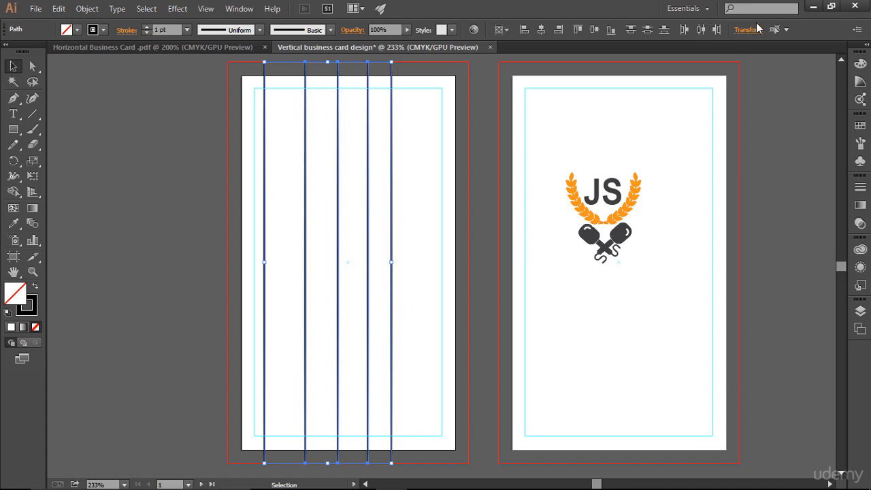
click(700, 32)
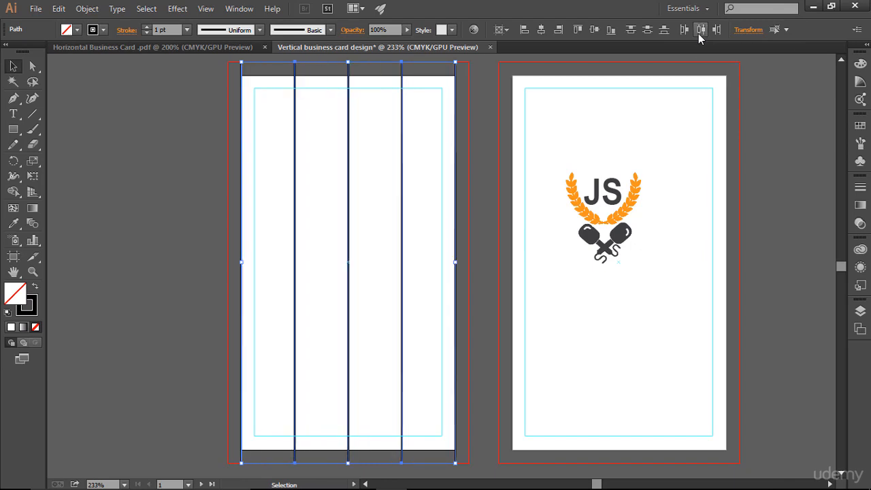
click(494, 170)
- Delete the leftmost and rightmost lines, then select the three remaining lines
mouse_move(178, 170)
mouse_down()
mouse_move(265, 213)
mouse_move(261, 250)
mouse_up()
key(Delete)
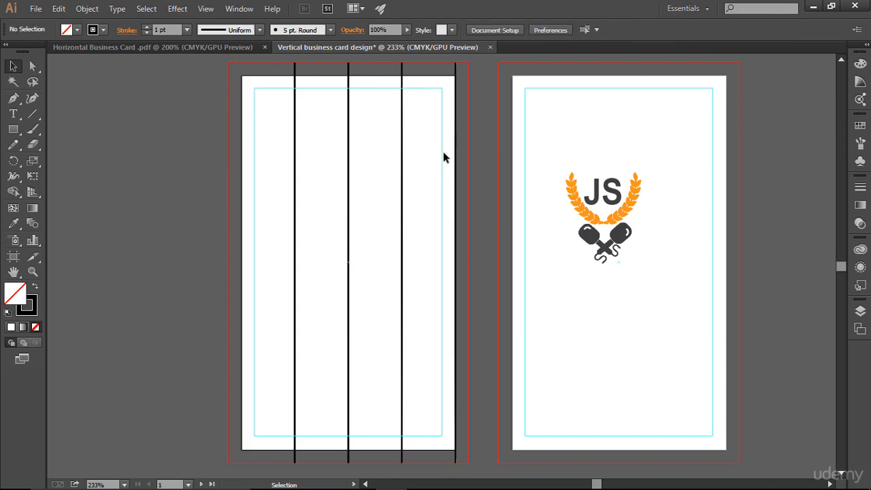
drag(482, 175, 445, 204)
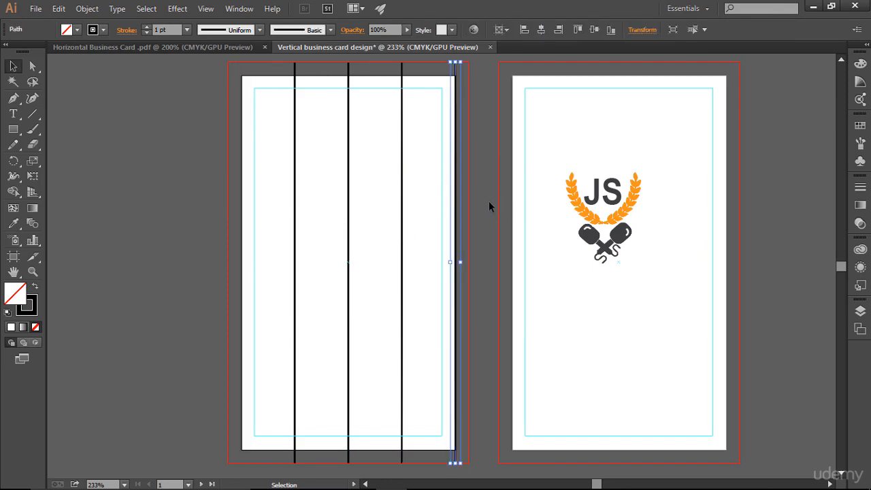
key(Delete)
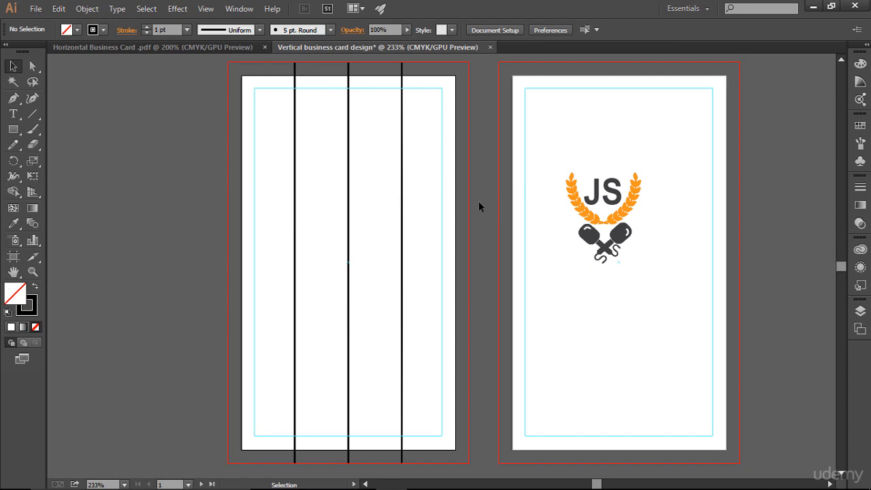
drag(241, 136, 467, 200)
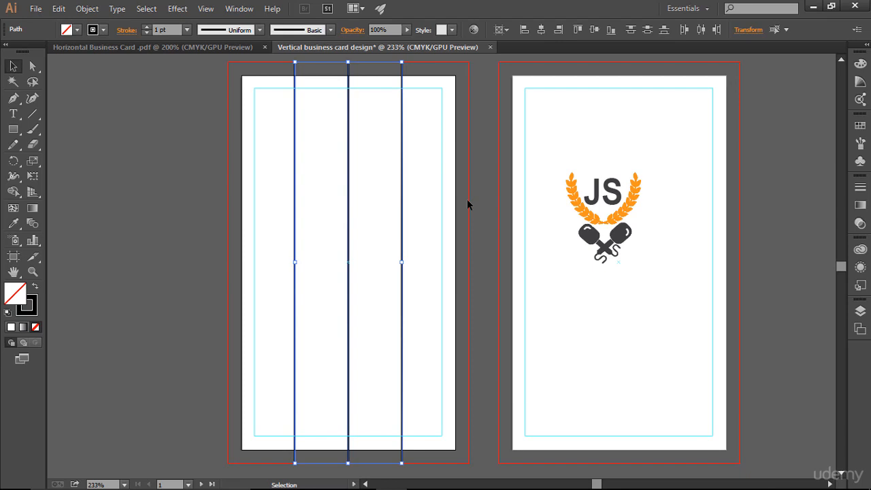
- Paste the three vertical lines in place on the second card and convert them to guides
click(633, 117)
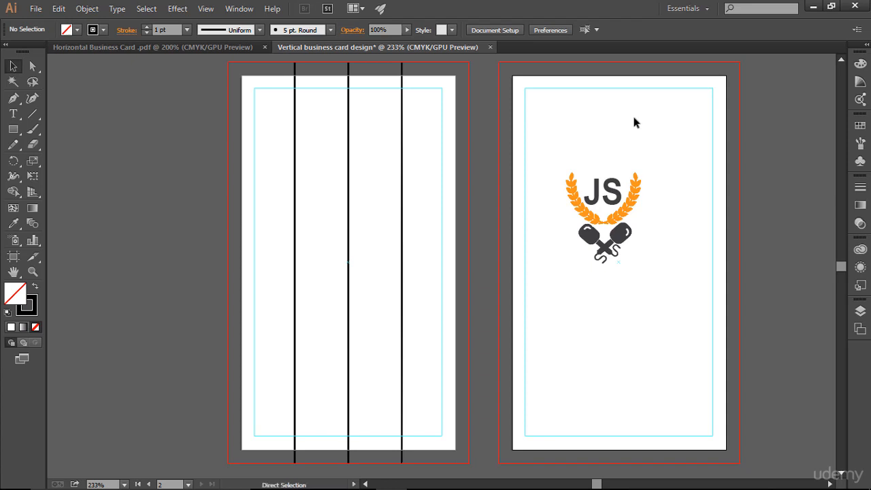
key(ctrl+alt+shift+v)
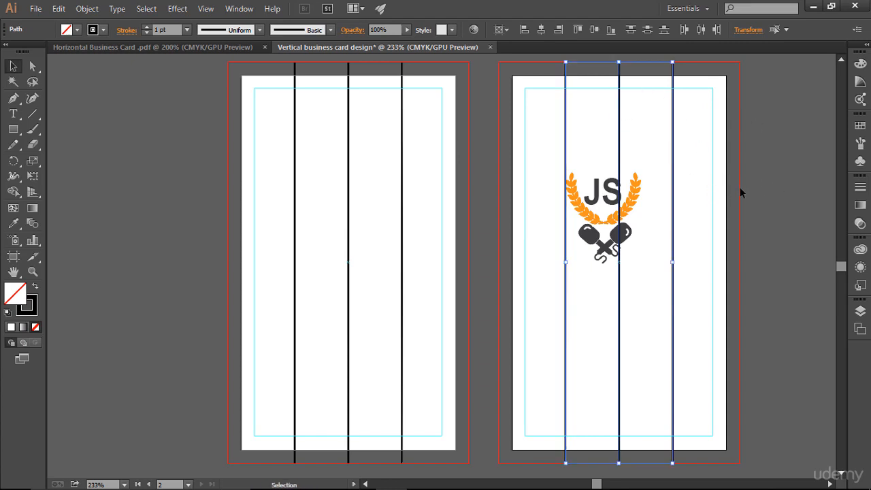
key(a)
key(ctrl+5)
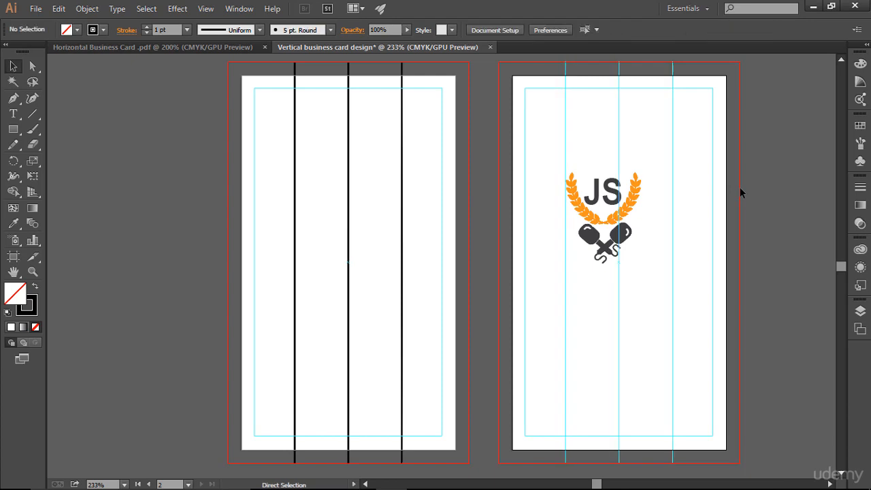
- Convert the first card's three vertical lines into guides as well
key(v)
drag(277, 135, 420, 151)
key(ctrl+5)
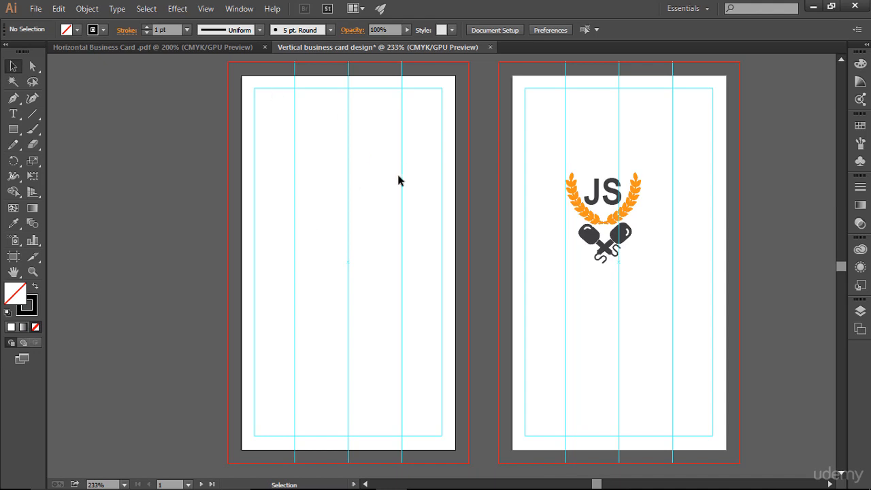
- Drag the JS laurel logo onto the first card and nudge it into the upper middle
drag(557, 172, 642, 283)
drag(603, 249, 329, 203)
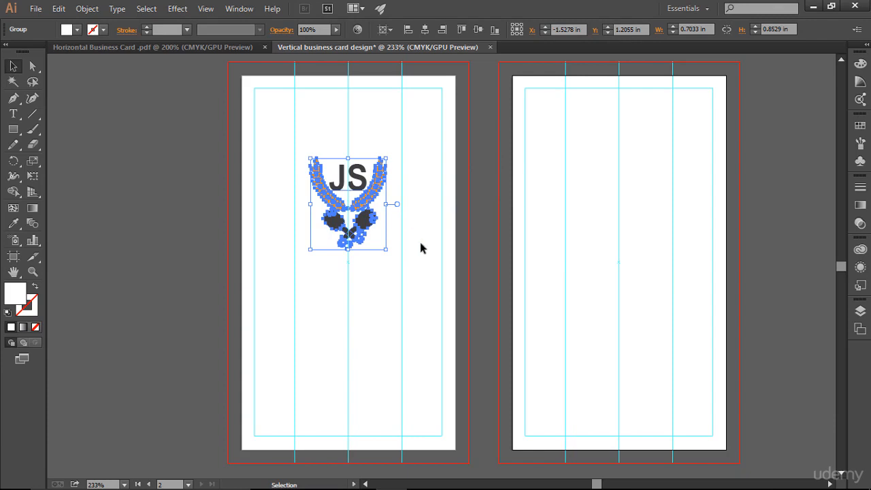
key(Up)
key(Up)
key(Up)
key(Up)
key(Up)
key(Up)
key(Up)
key(Up)
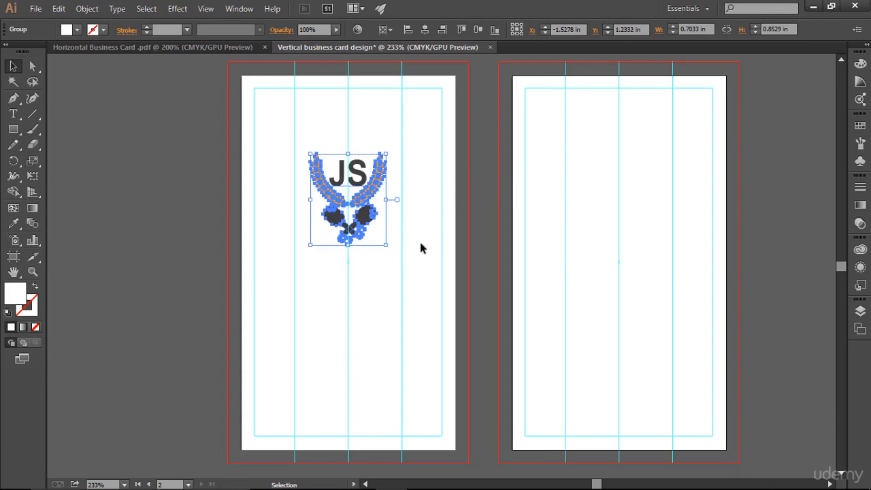
key(Right)
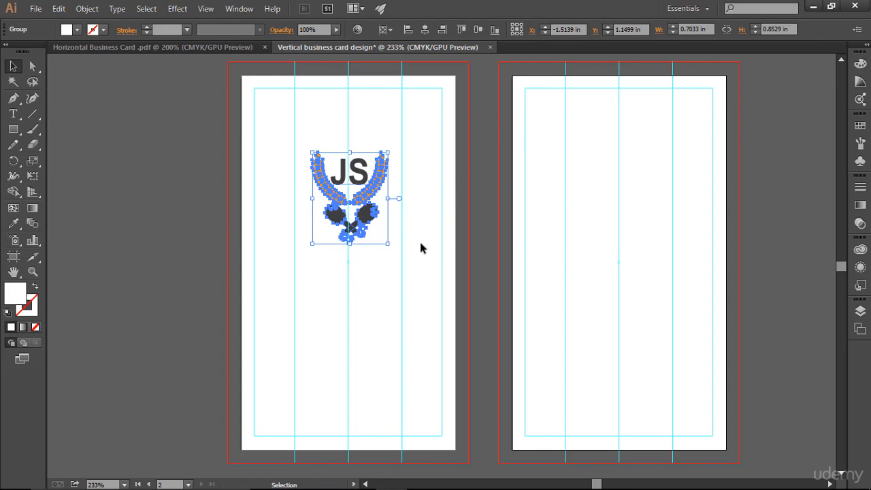
click(389, 256)
drag(290, 143, 441, 275)
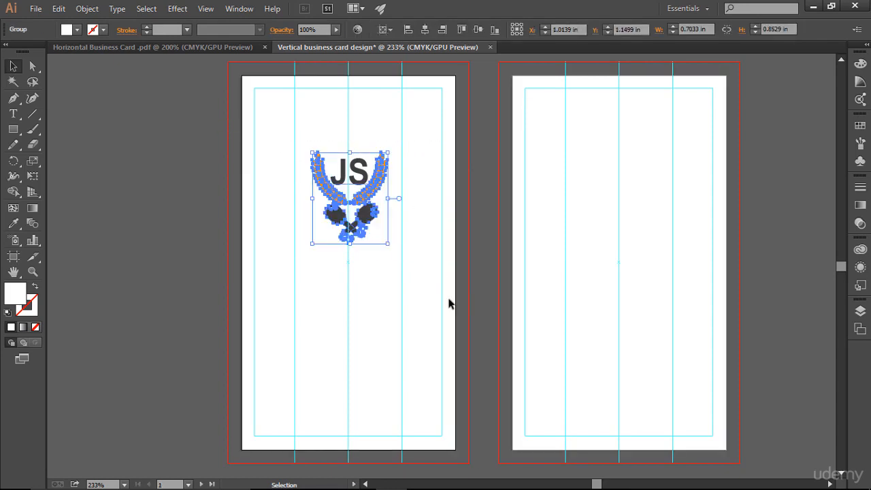
click(414, 287)
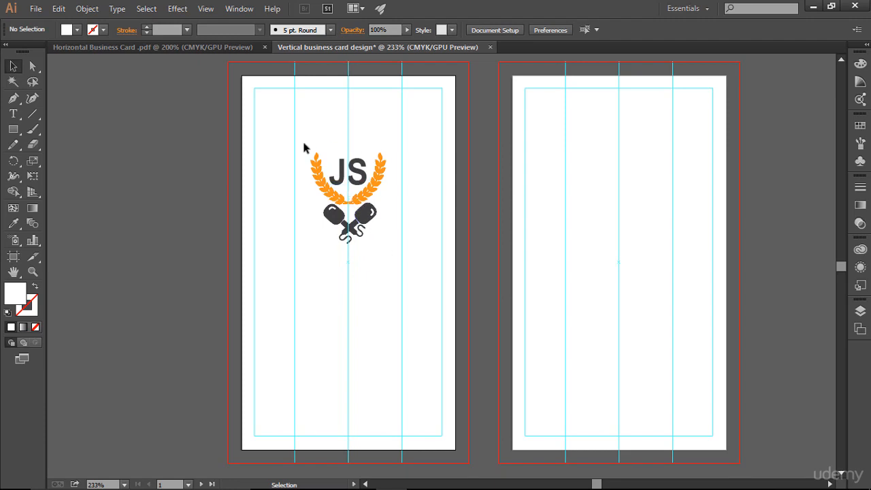
drag(303, 143, 390, 249)
click(414, 260)
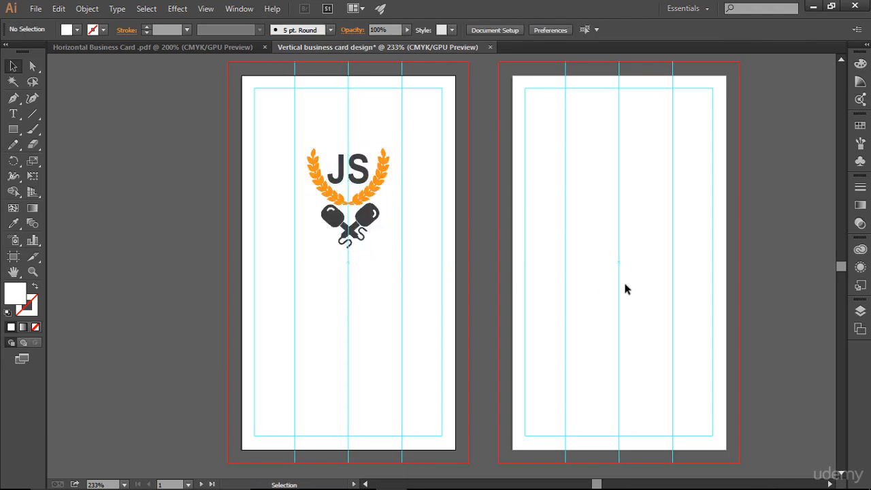
- Hide and then re-show the guides and bleed lines to preview the cards
key(ctrl)
key(ctrl+semicolon)
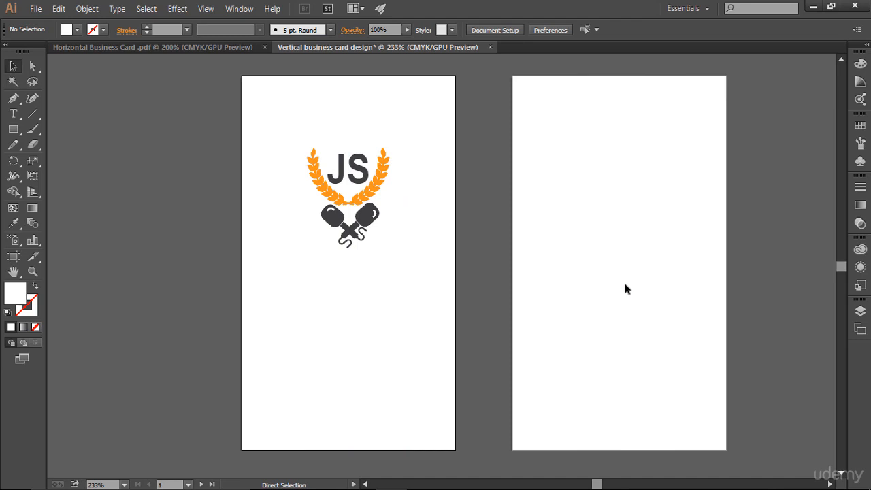
key(ctrl+semicolon)
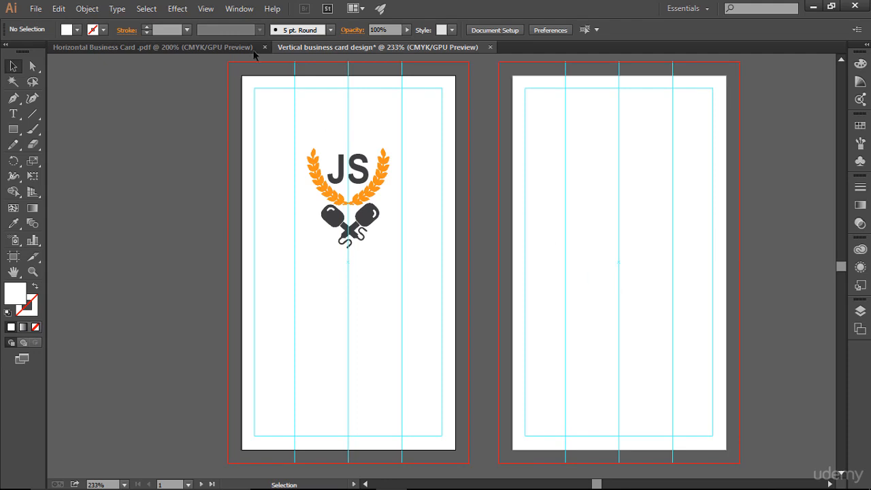
- Drag the Segoe Script tagline 'An interview based javascript course' from the horizontal card into the vertical card
click(204, 46)
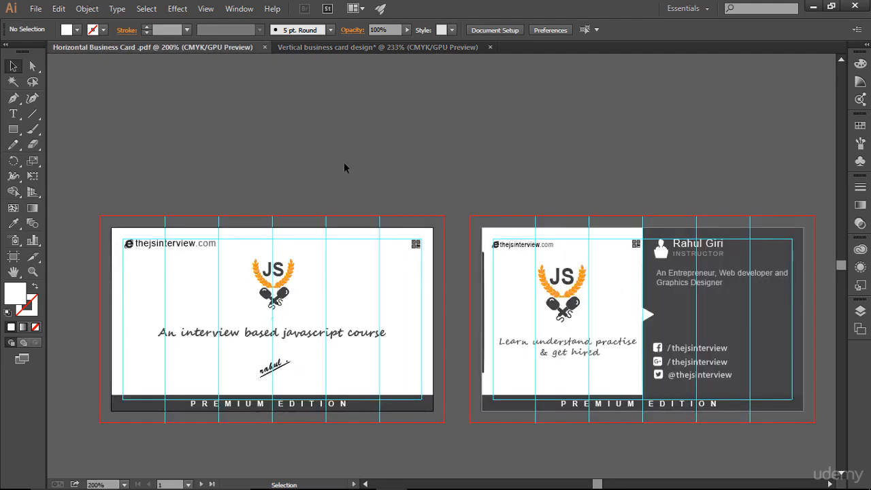
scroll(344, 162, down, 1)
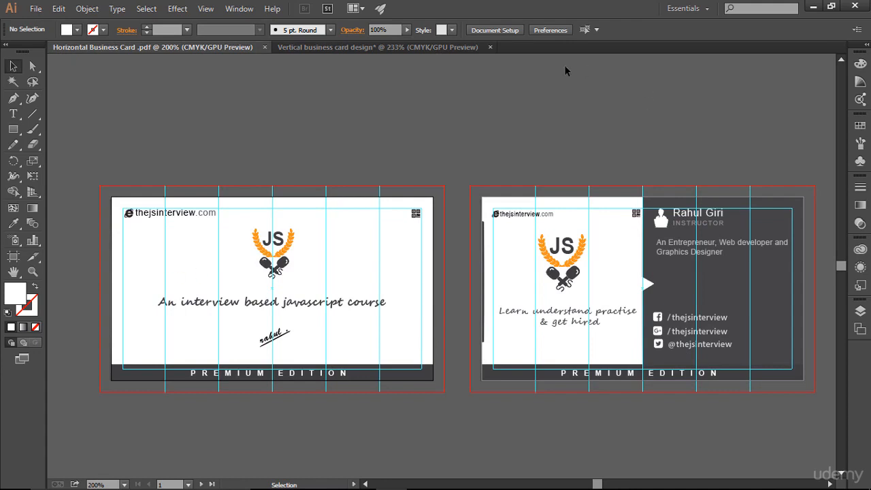
click(442, 47)
click(192, 47)
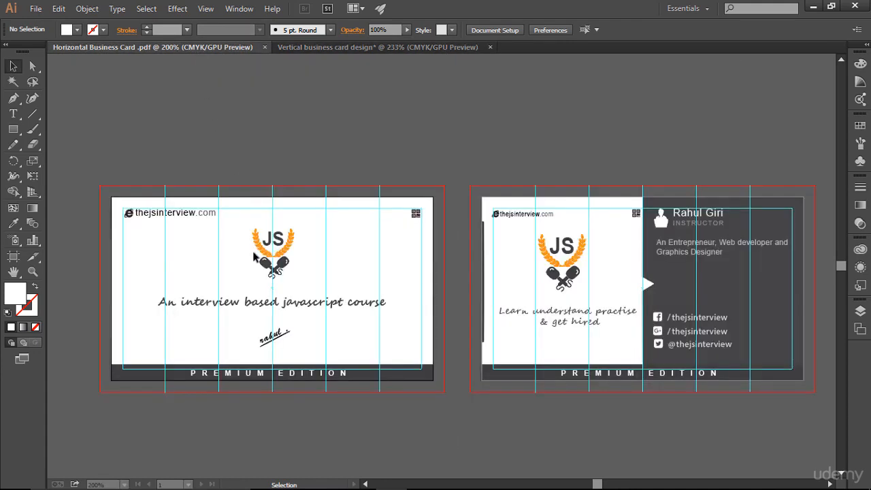
click(161, 301)
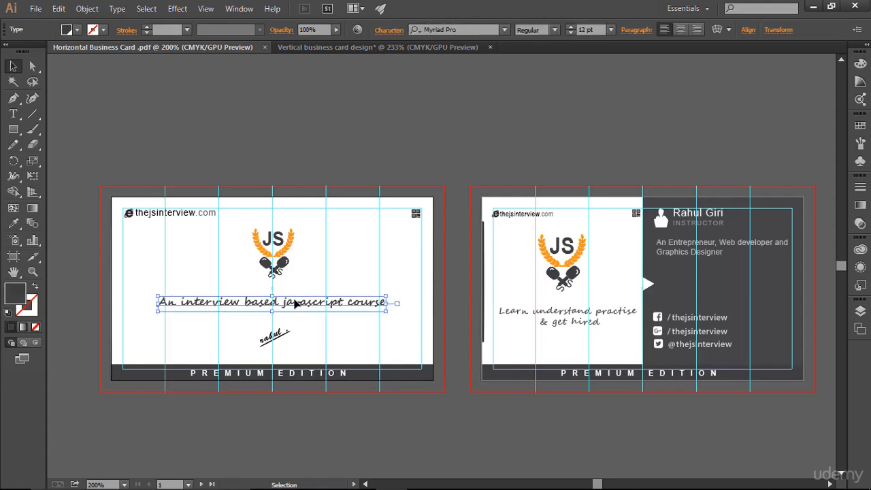
drag(295, 304, 370, 303)
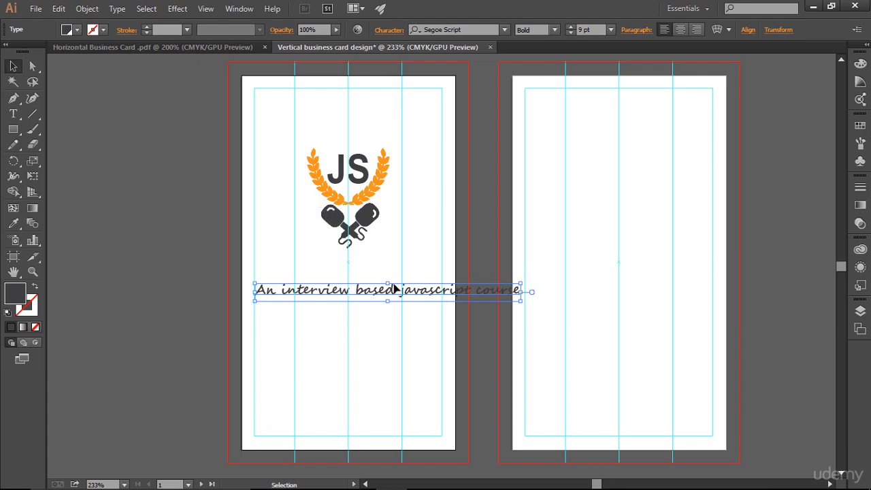
- Break the tagline into 'An interview based' / 'javascript course' and centre-align the text
click(13, 116)
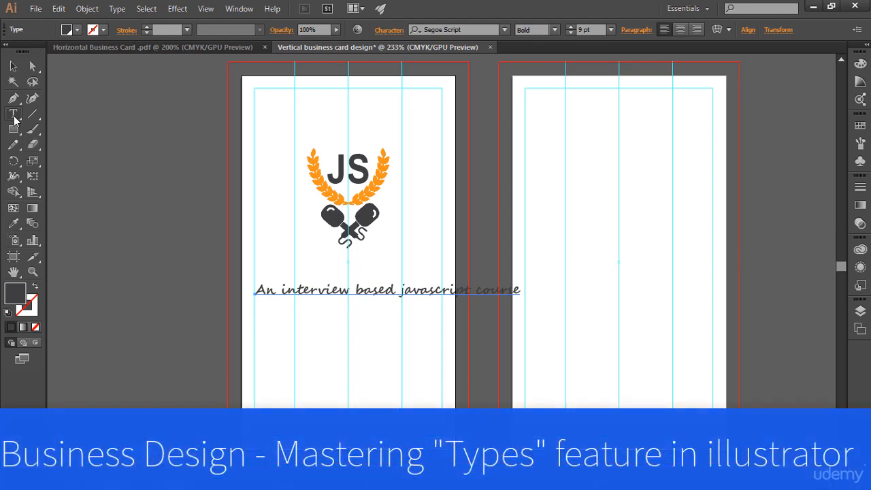
click(14, 119)
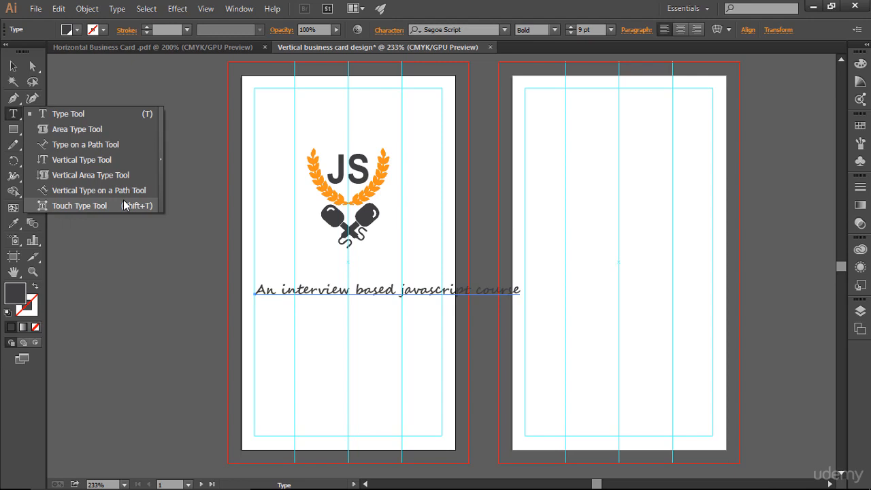
click(68, 114)
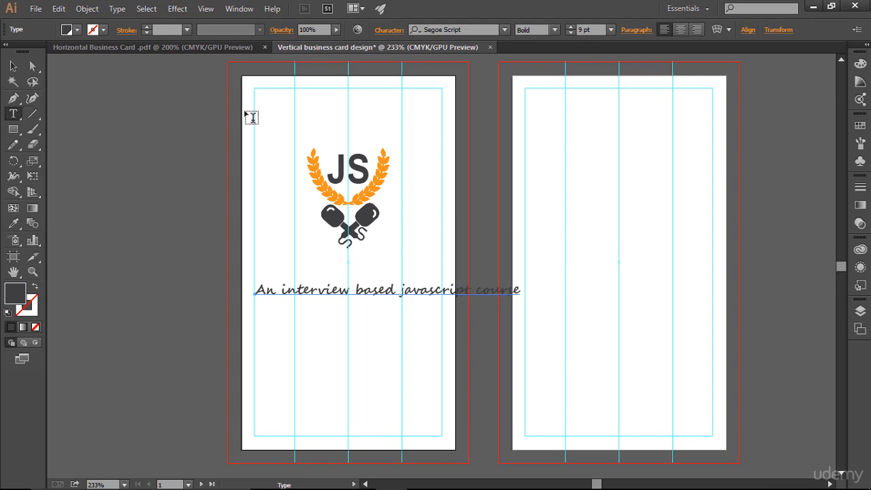
click(399, 289)
key(Return)
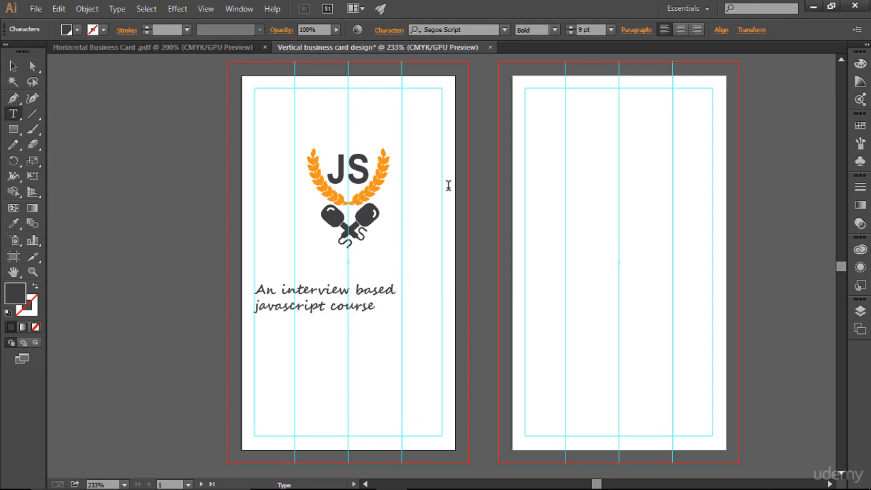
key(ctrl+a)
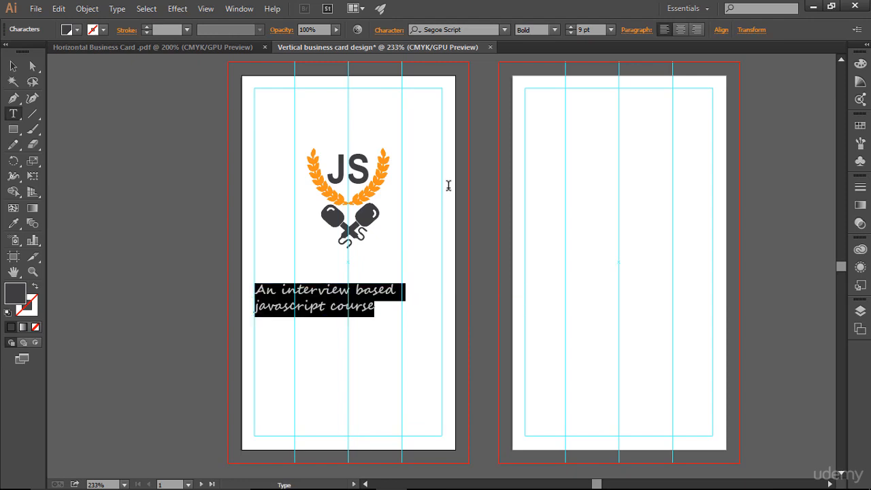
click(679, 30)
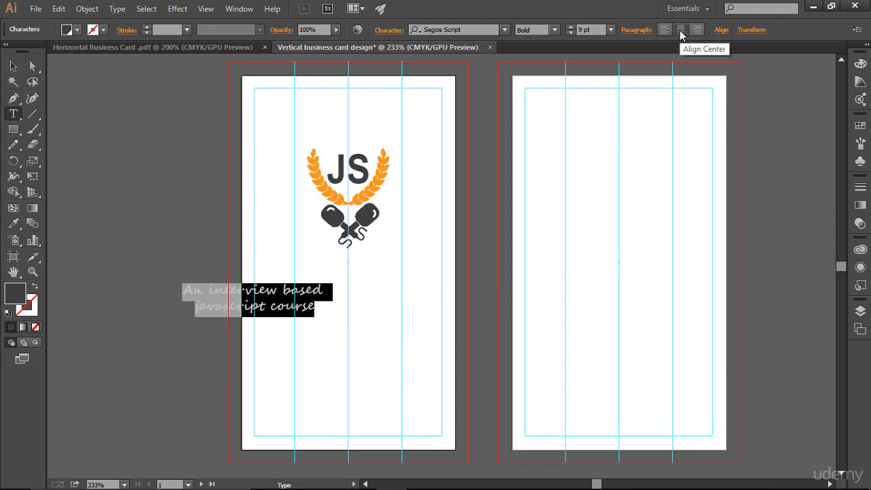
- Move the two-line tagline so it sits centred directly beneath the JS logo
click(12, 66)
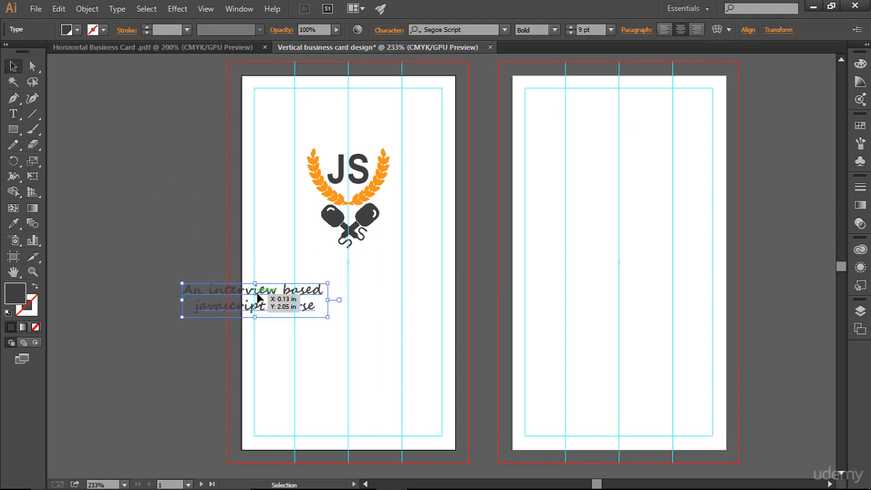
drag(257, 298, 352, 292)
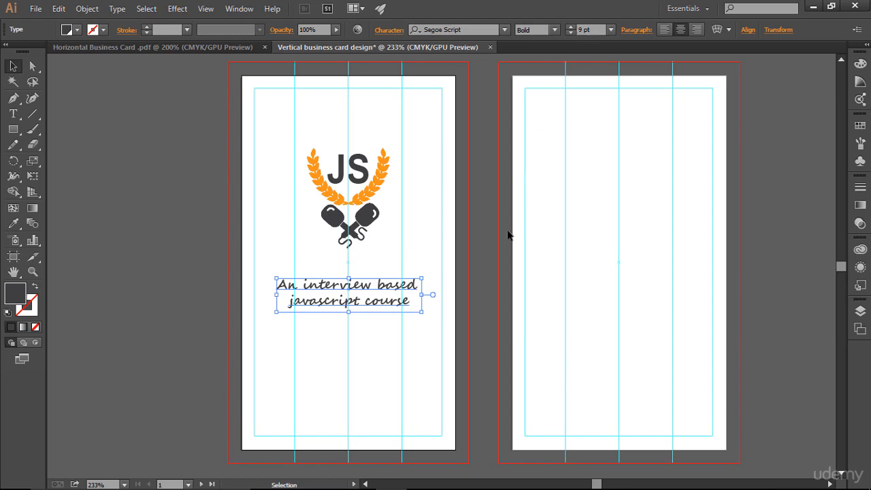
click(575, 229)
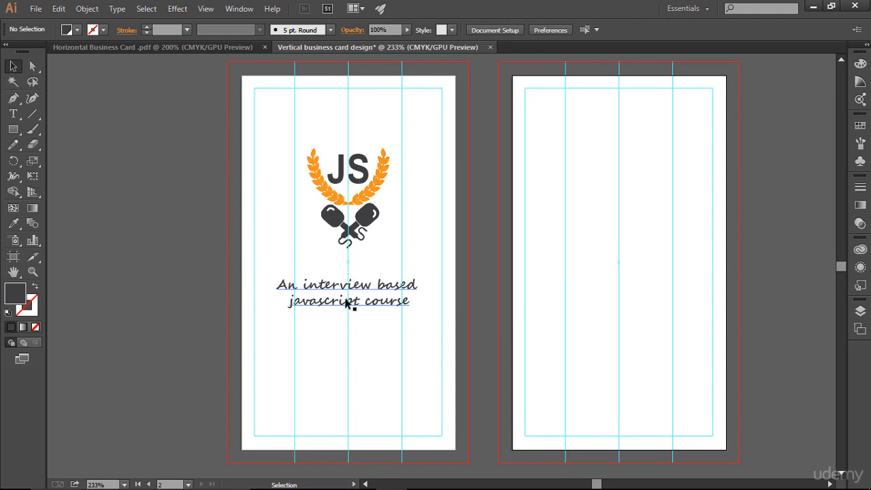
- Bring the handwritten signature graphic under the tagline and scale it to about 0.52 × 0.38 in
click(203, 49)
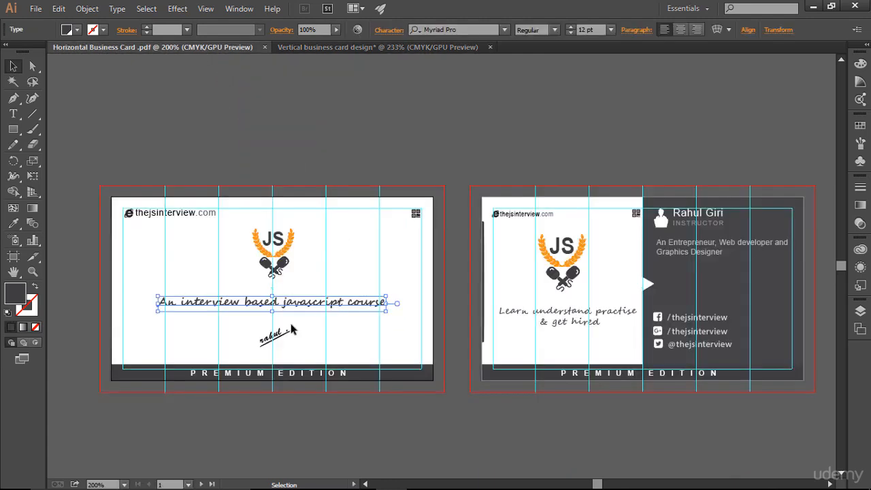
click(332, 340)
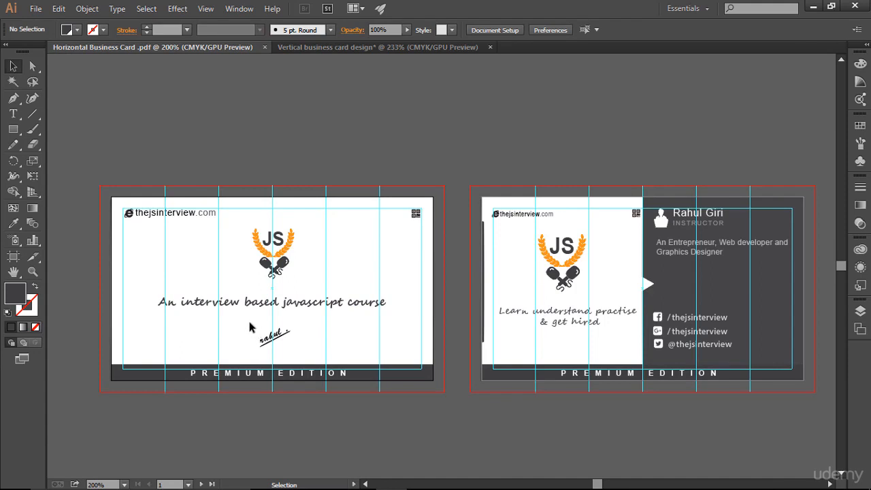
mouse_move(249, 326)
mouse_down()
mouse_move(308, 357)
mouse_move(378, 48)
mouse_move(352, 349)
mouse_up()
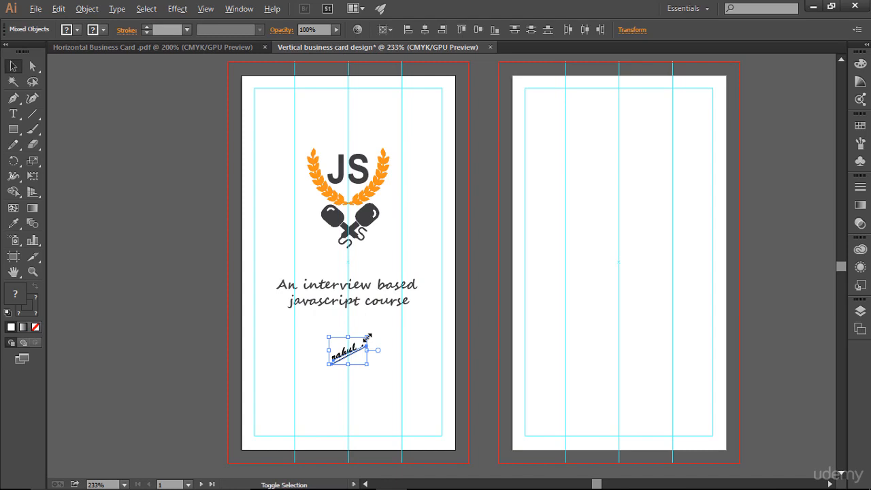
mouse_move(366, 336)
mouse_down()
mouse_move(430, 308)
mouse_move(391, 331)
mouse_up()
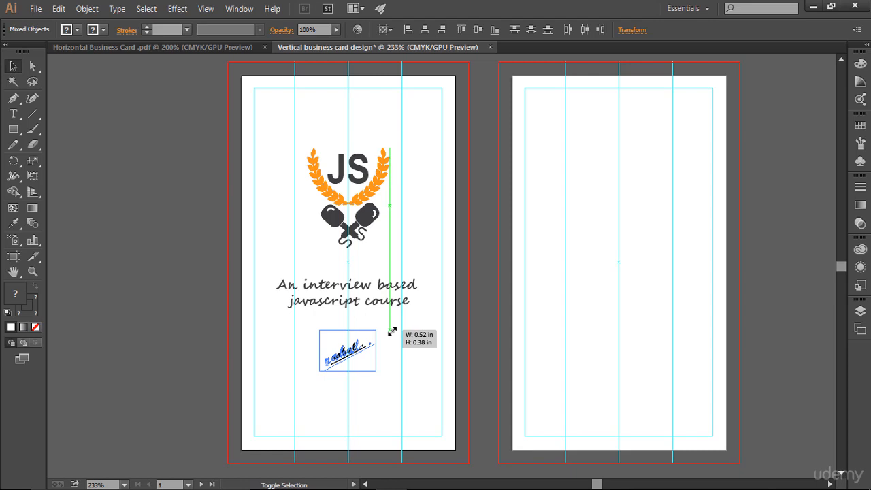
drag(392, 331, 392, 331)
click(625, 325)
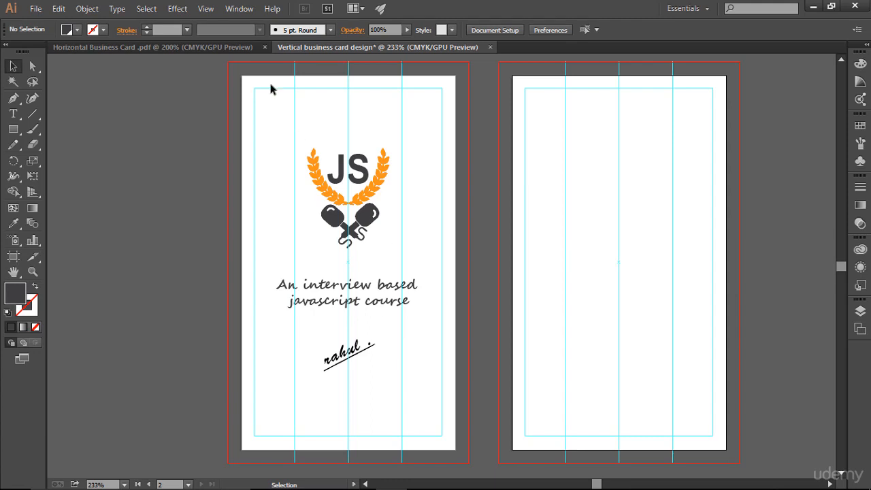
- Draw a dark rectangle band 2 in wide and about 0.2 in tall along the card's bottom edge
click(236, 49)
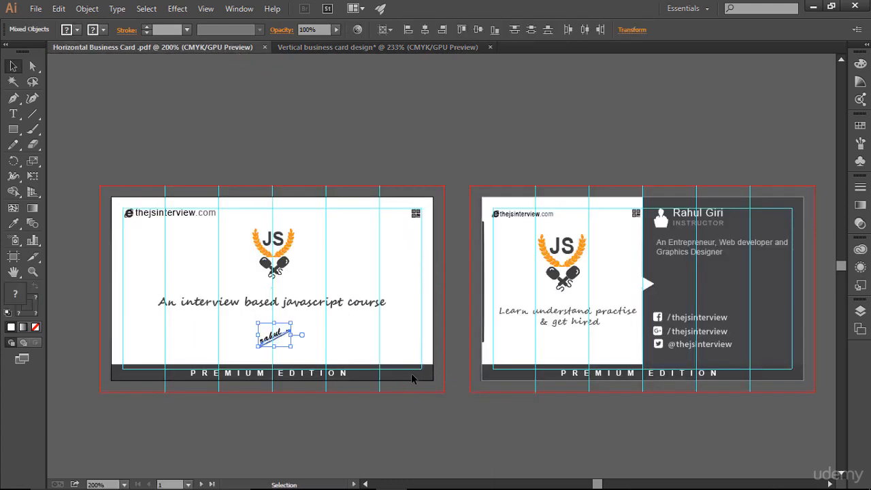
click(380, 47)
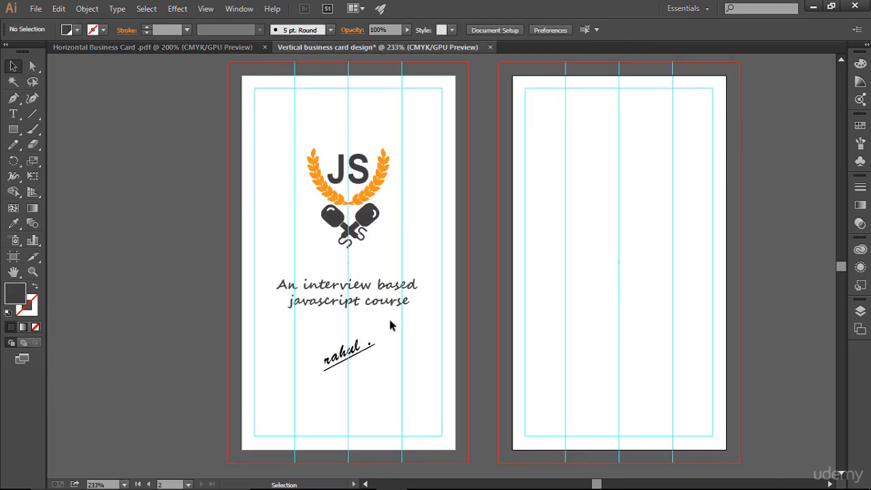
scroll(390, 321, up, 1)
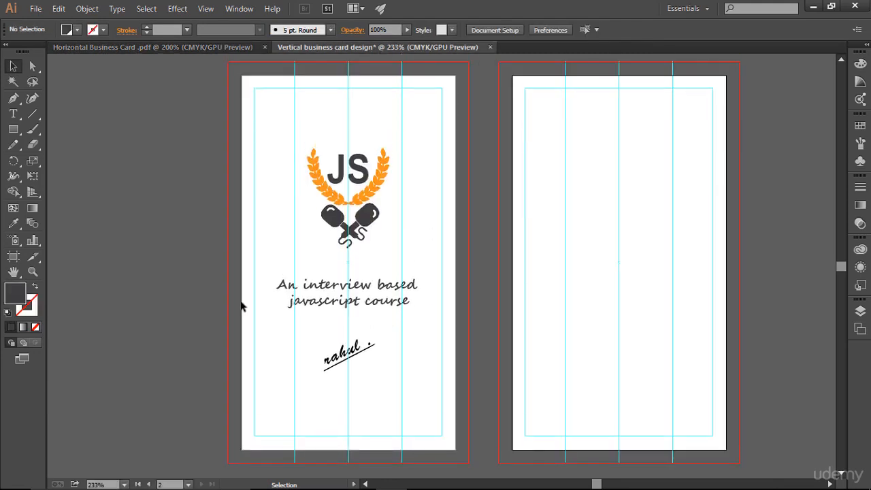
click(15, 128)
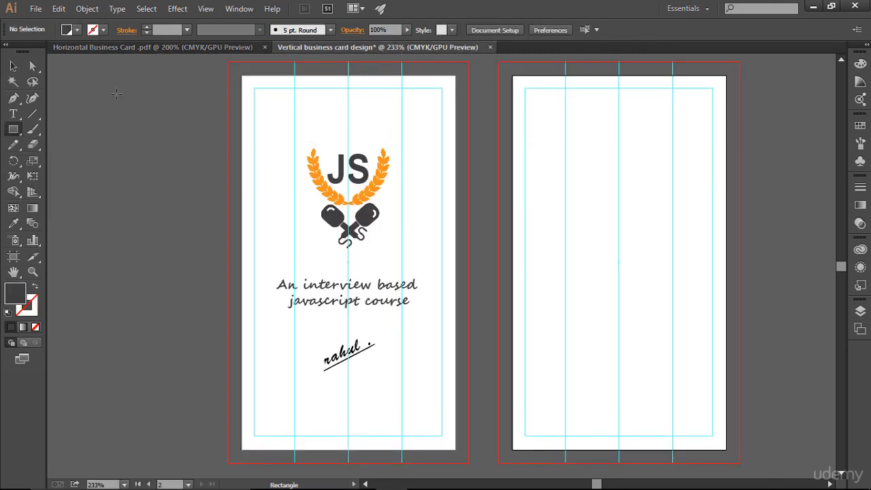
click(162, 48)
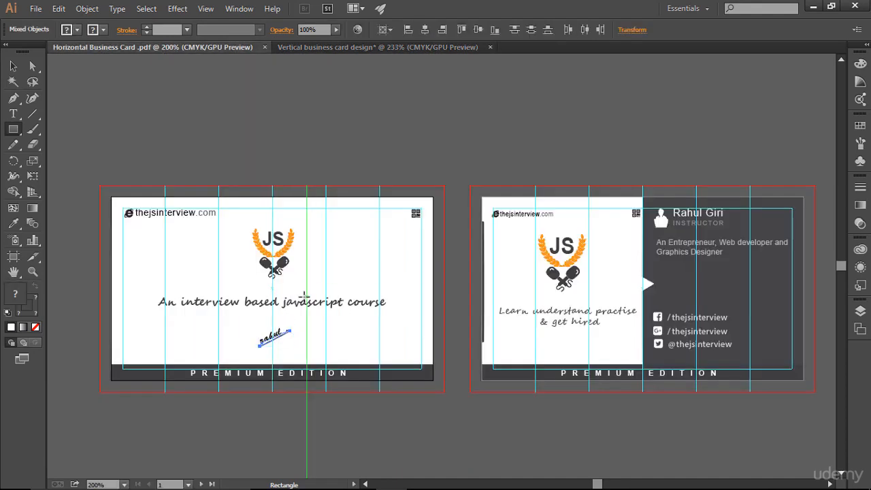
click(374, 48)
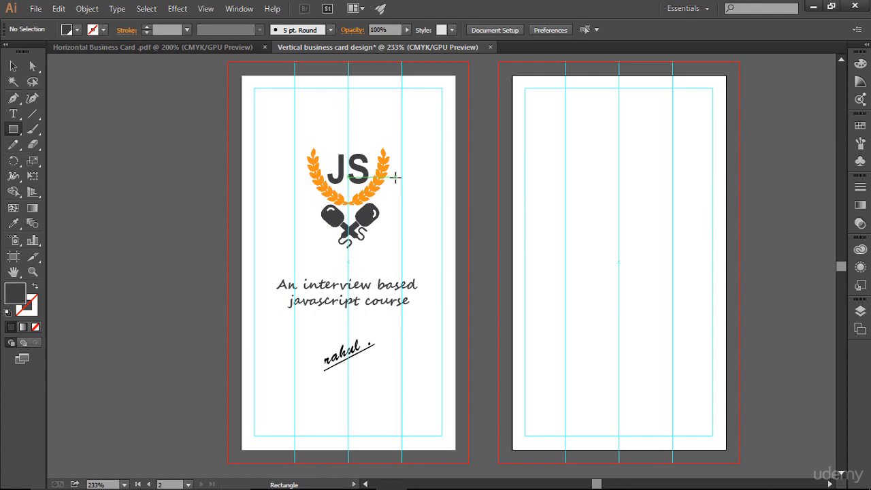
scroll(395, 177, down, 2)
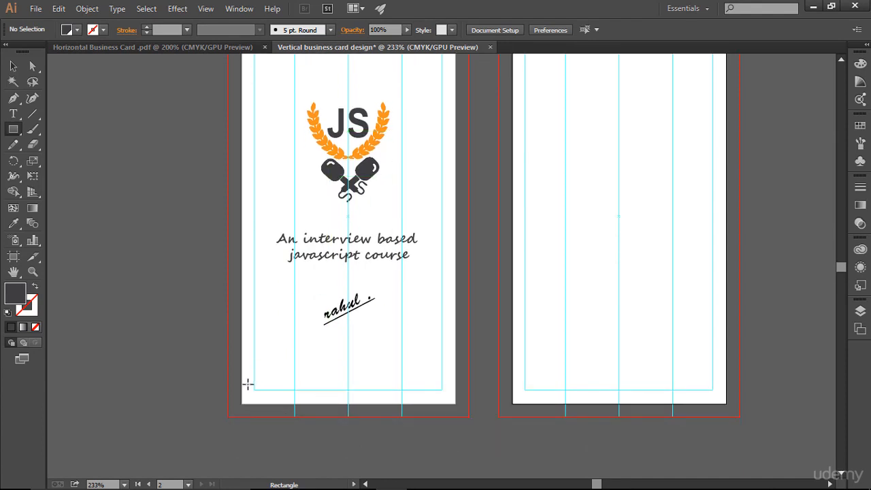
drag(242, 390, 455, 404)
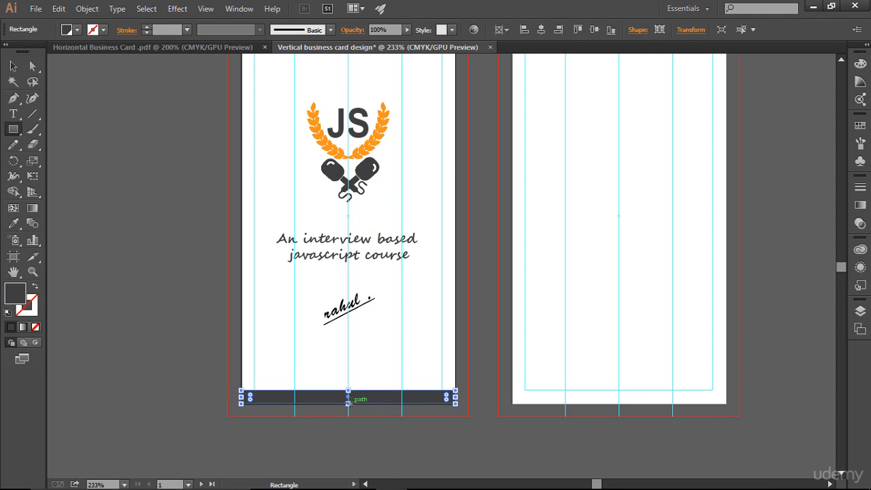
drag(349, 403, 349, 403)
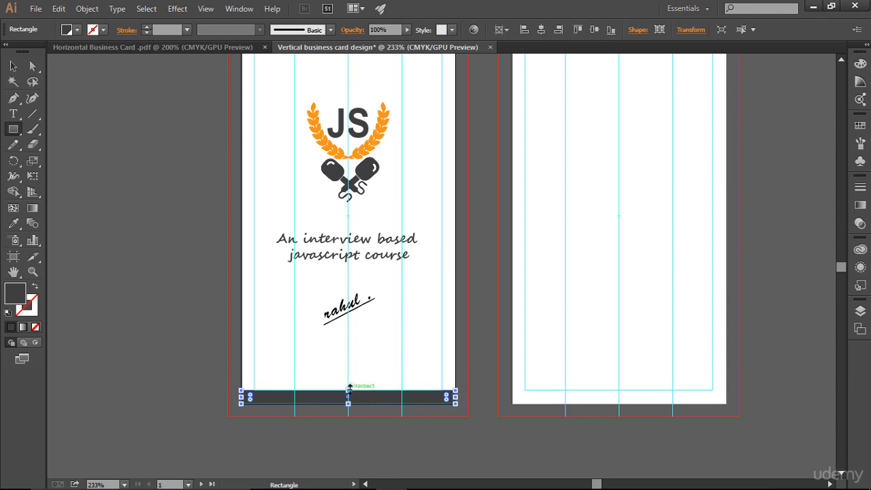
drag(349, 389, 347, 383)
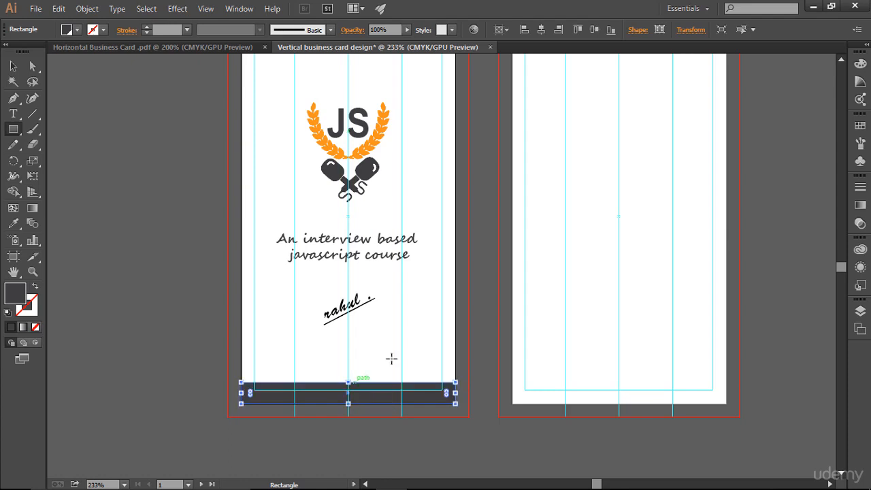
- Compare the new bottom band against the horizontal card design and deselect it
click(13, 65)
click(123, 47)
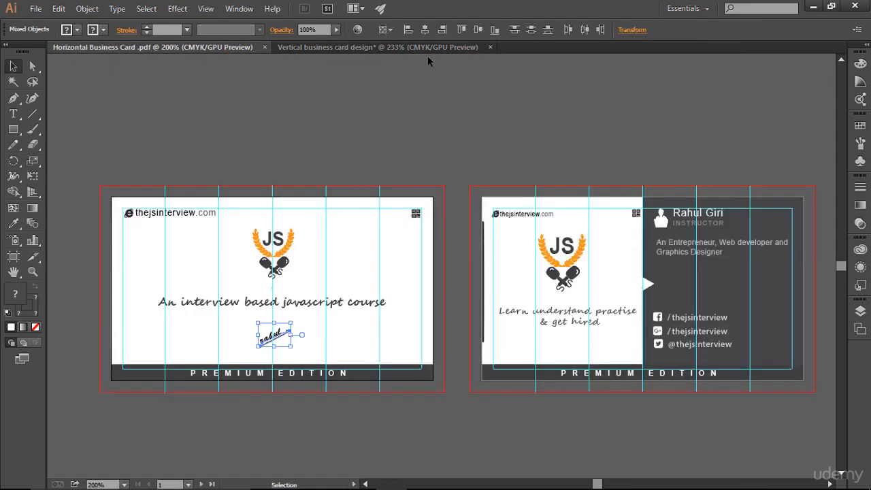
click(405, 47)
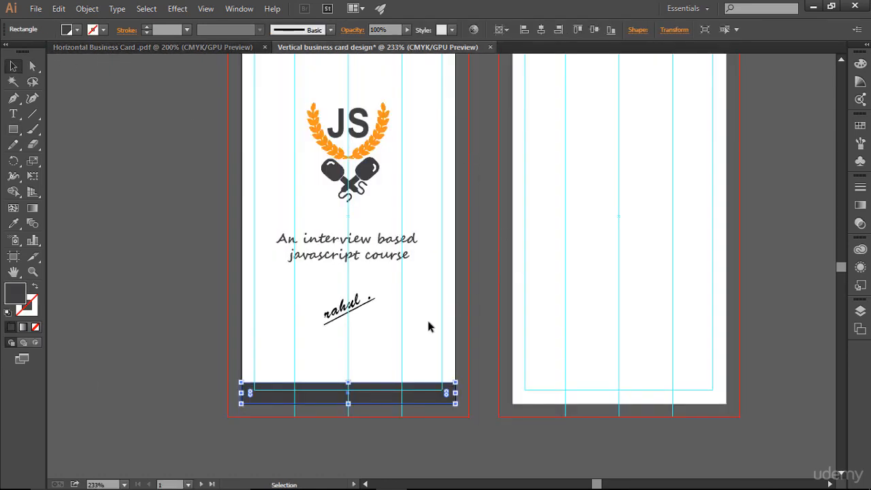
click(469, 345)
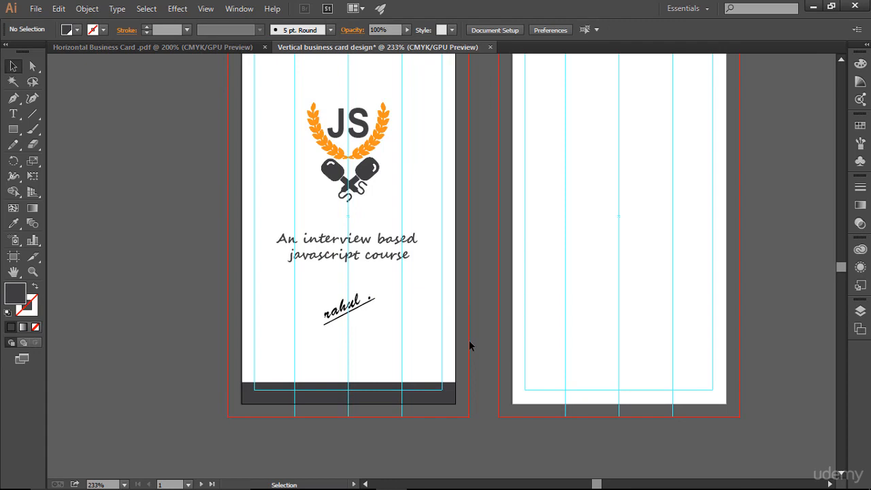
- Hide guides with Ctrl+; and compare the clean vertical front against the horizontal card
key(ctrl)
key(ctrl+semicolon)
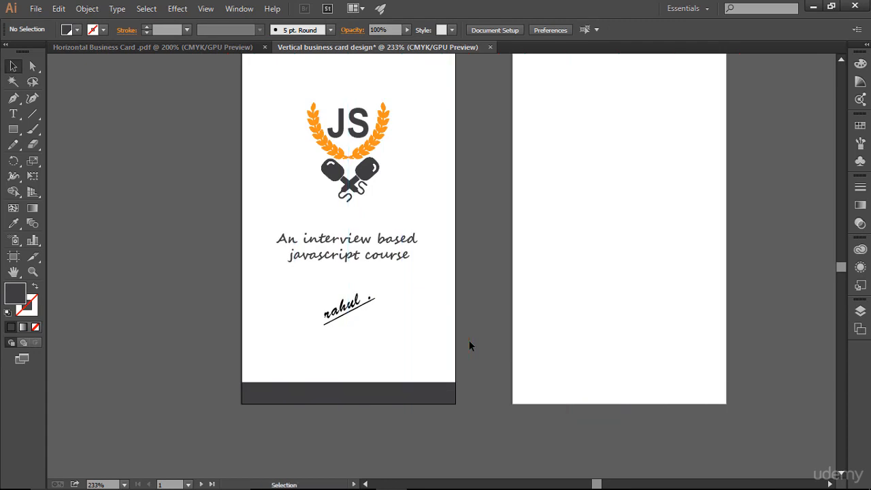
scroll(469, 343, up, 2)
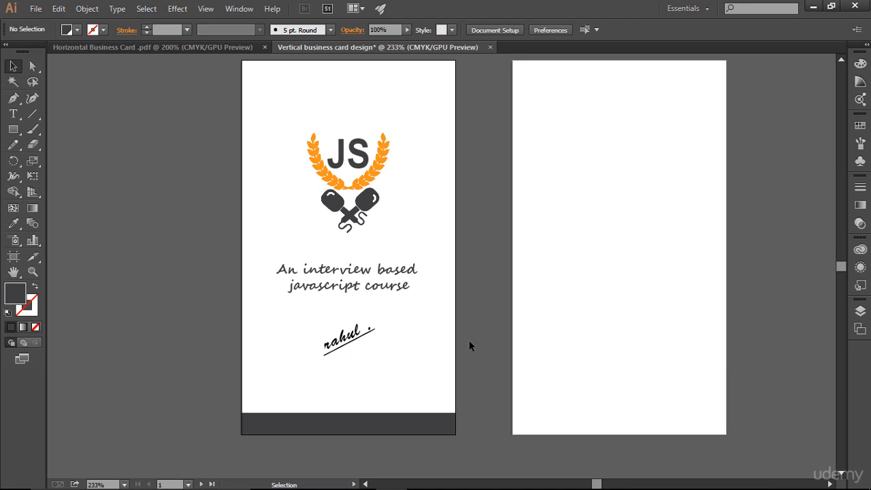
click(115, 47)
click(270, 400)
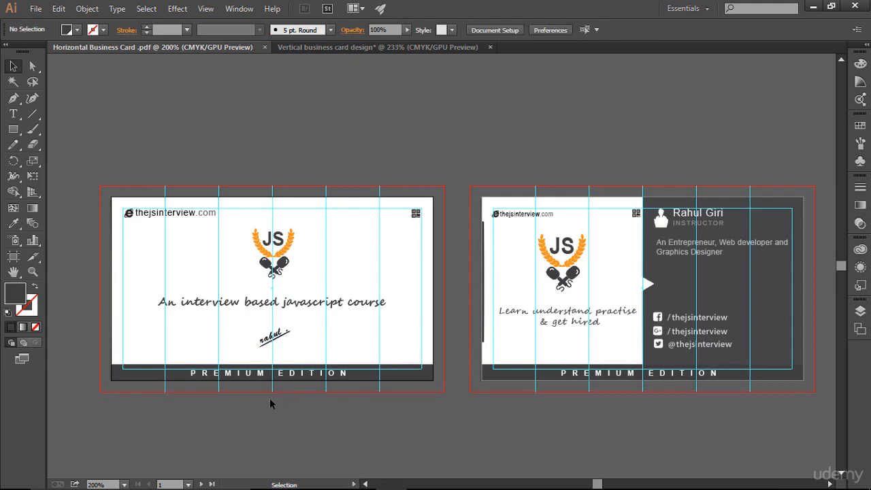
click(366, 46)
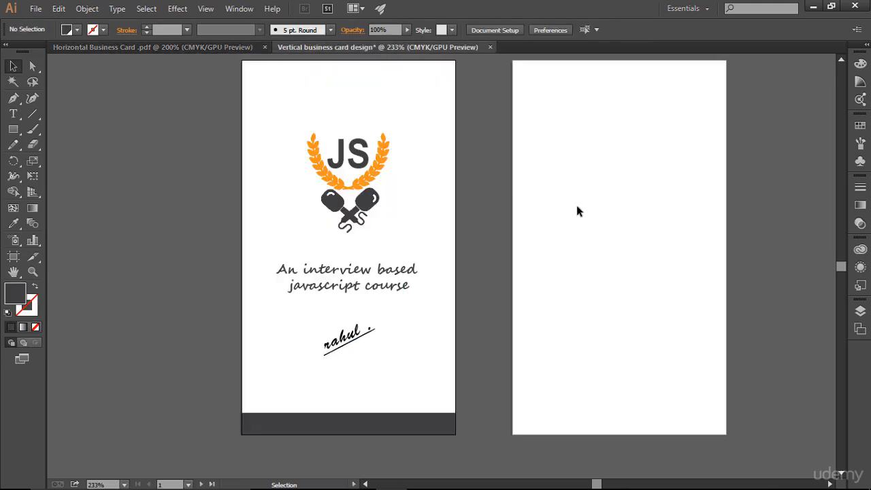
click(13, 113)
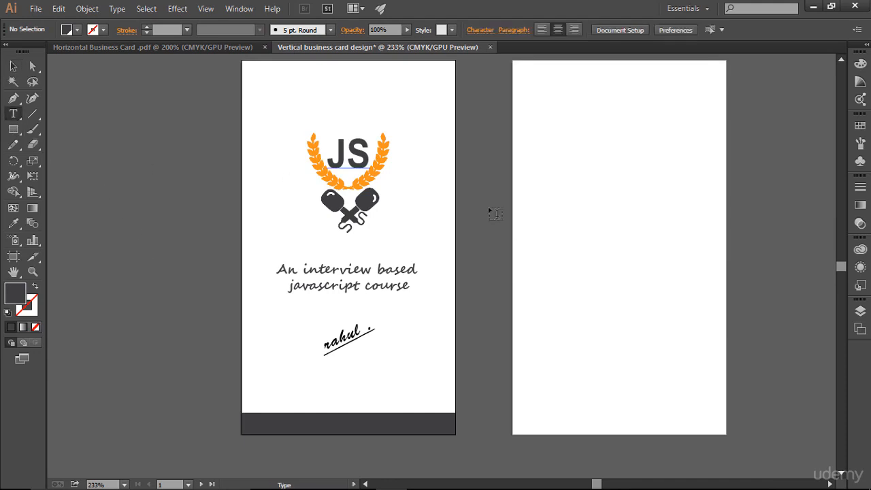
- Create 'PREMIUM EDITION' text at 6 pt and move it onto the front card's dark band
click(575, 256)
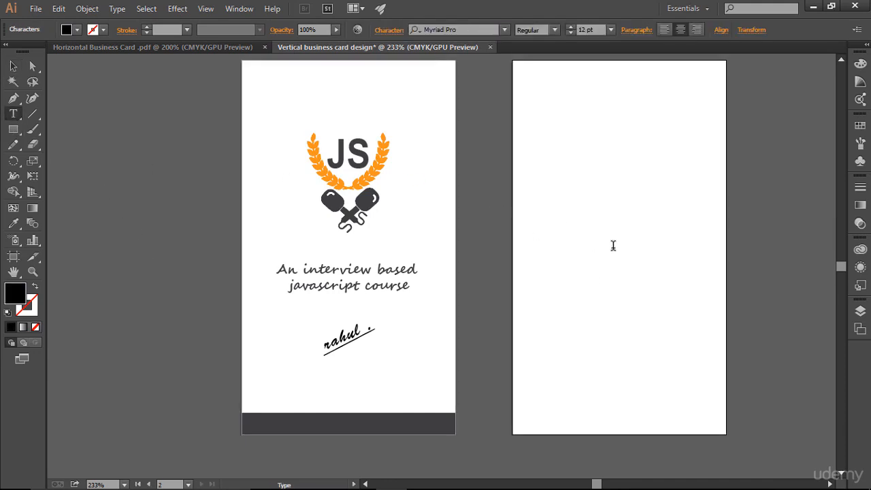
text(PREMI)
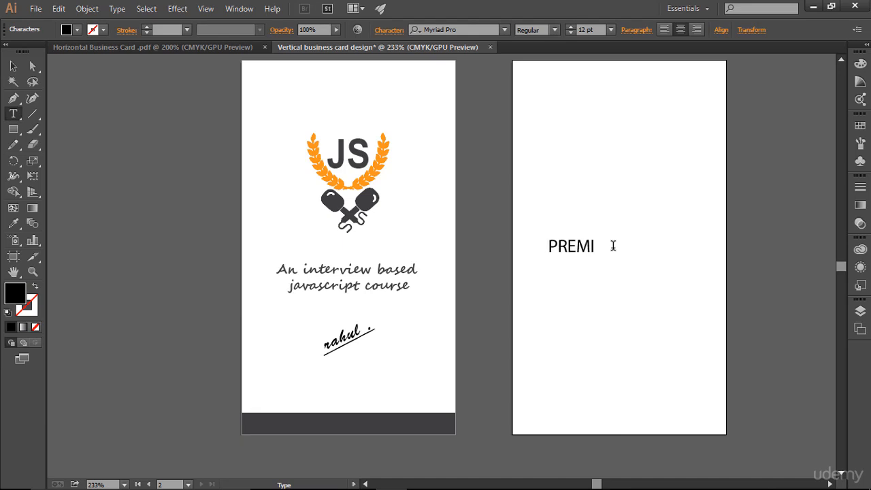
text(UM EDITION)
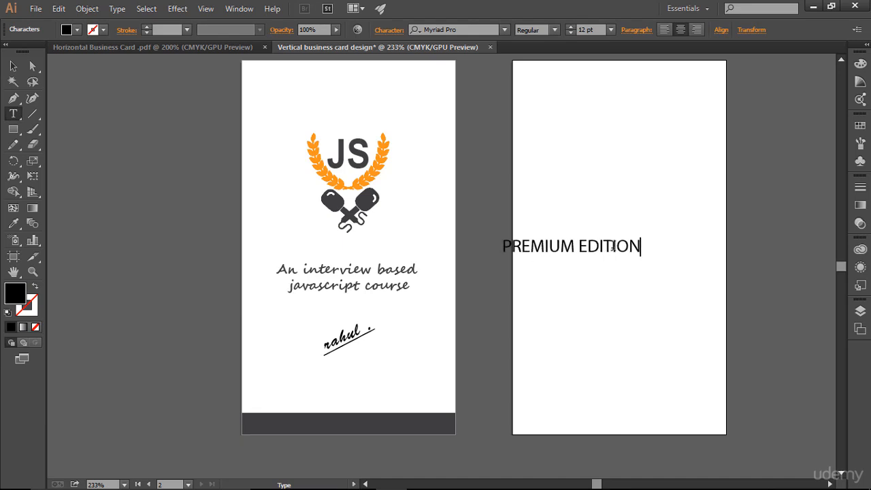
key(Escape)
triple_click(614, 246)
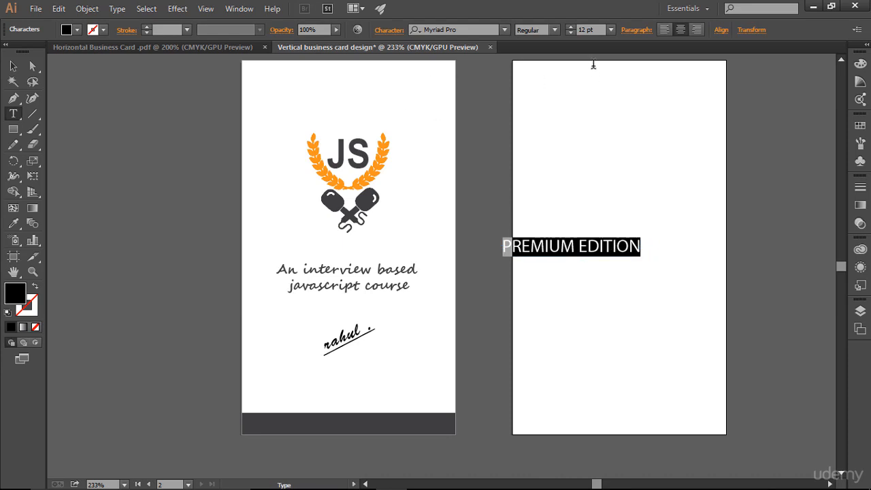
click(571, 34)
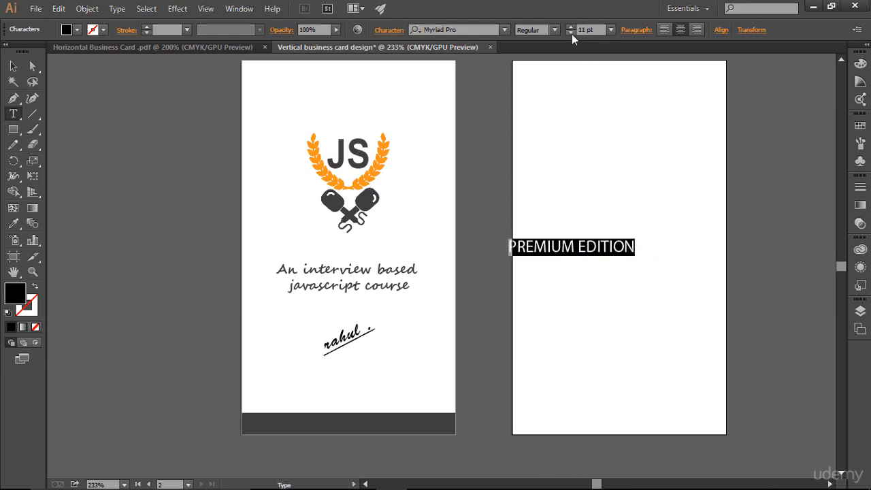
click(570, 33)
click(570, 33)
click(570, 33)
click(571, 33)
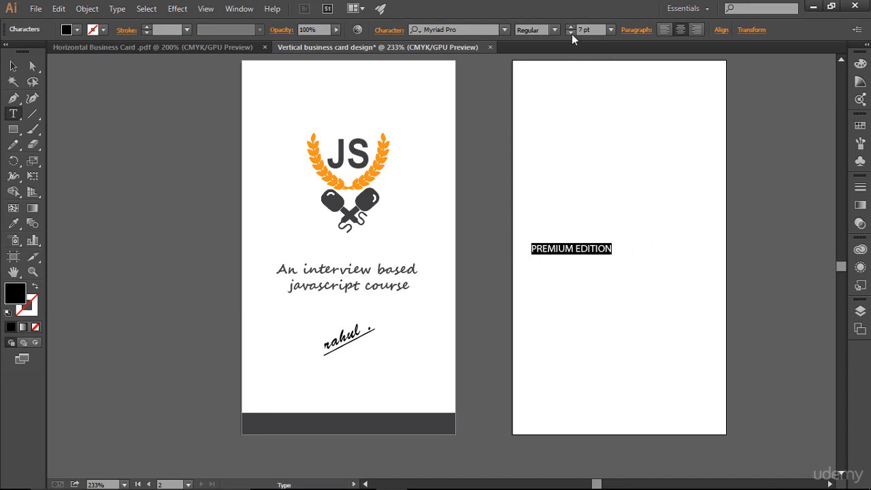
click(571, 33)
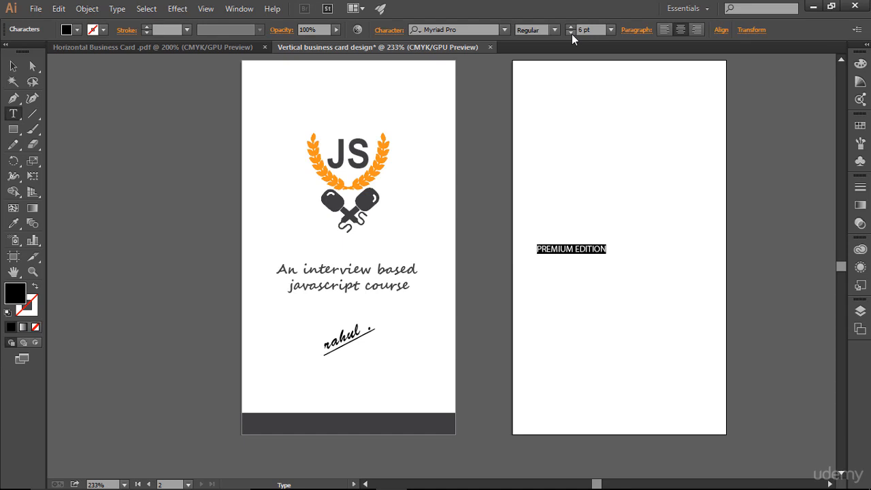
click(12, 67)
drag(586, 249, 359, 425)
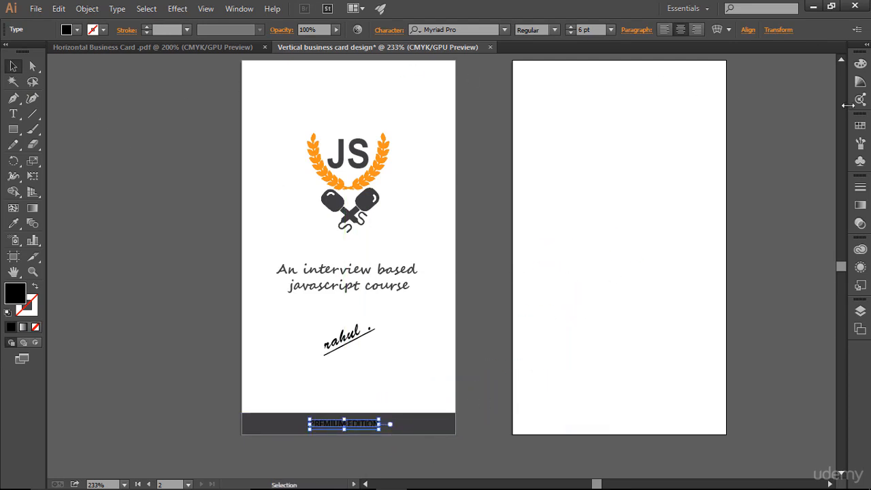
- Delete all unused swatches from the Swatches panel and fill the PREMIUM EDITION text white
click(860, 125)
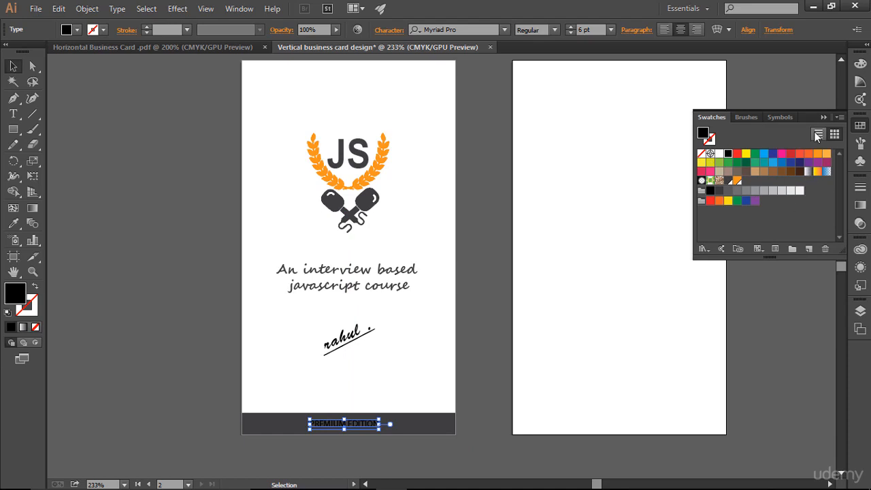
click(839, 118)
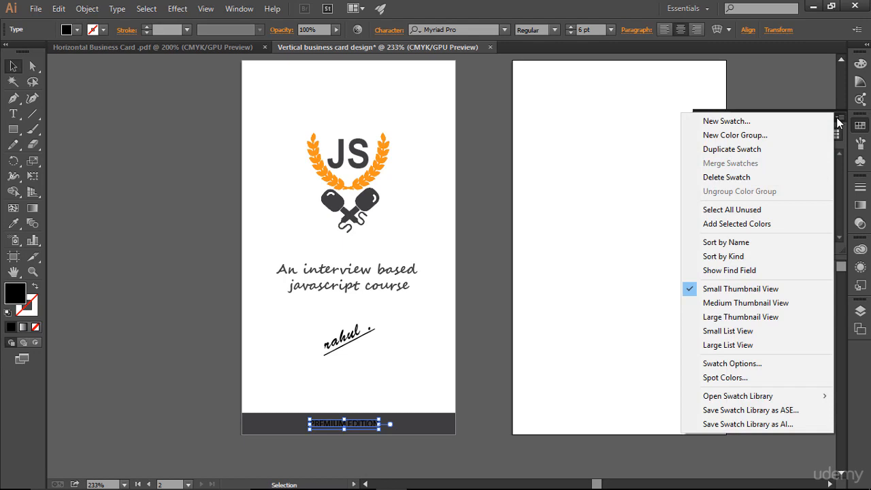
click(755, 210)
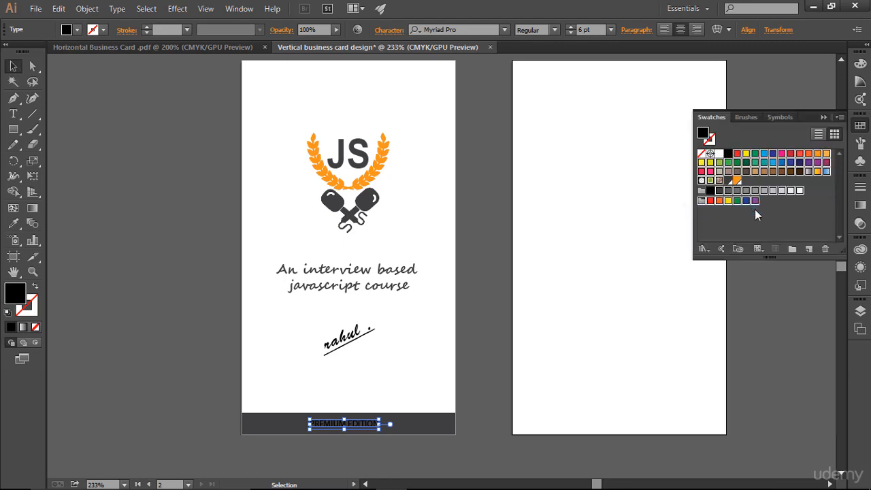
click(825, 248)
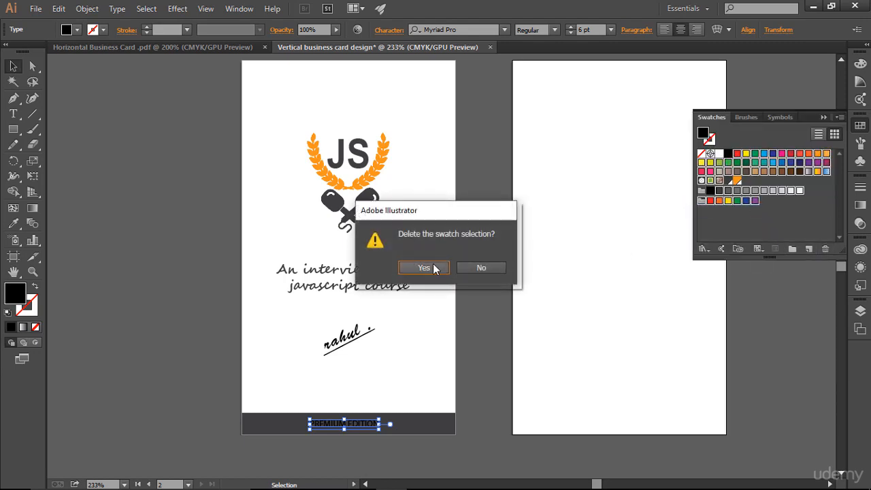
click(482, 268)
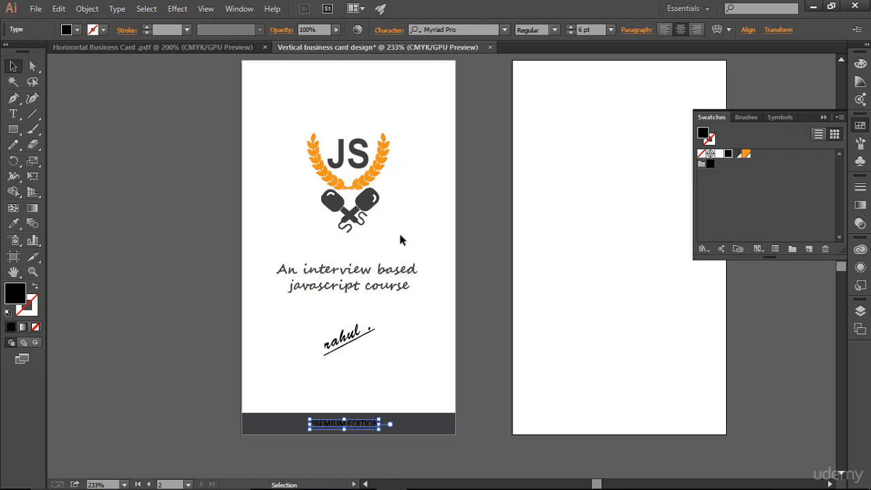
click(719, 154)
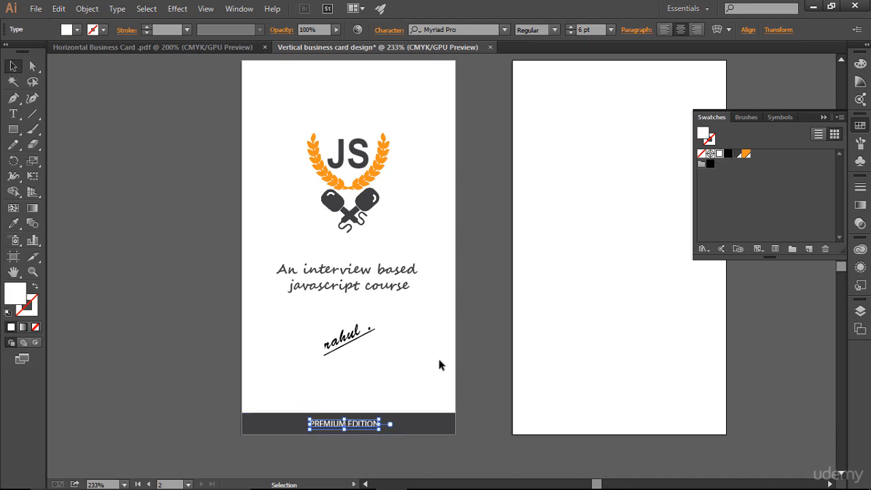
click(464, 358)
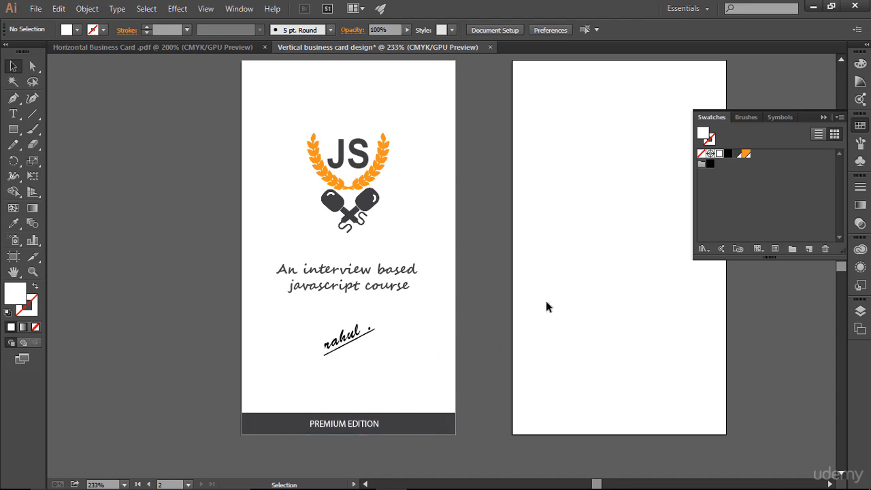
- Change the PREMIUM EDITION text's font to Arial
click(822, 118)
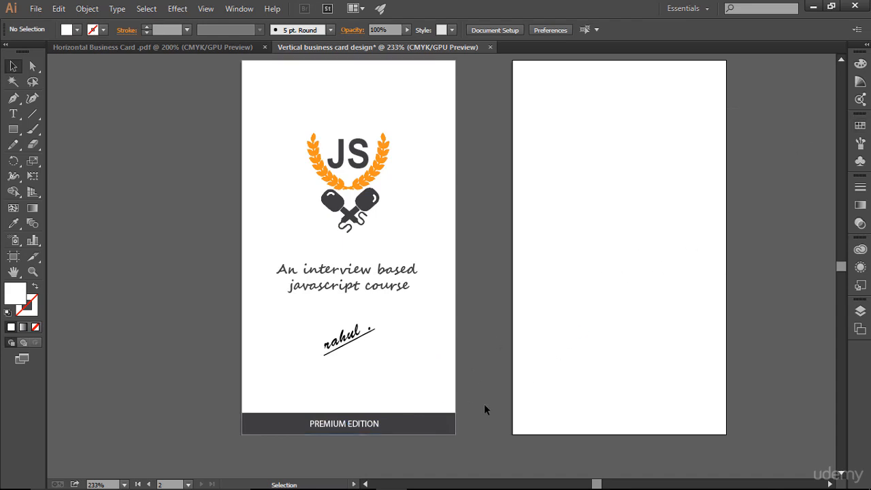
click(363, 425)
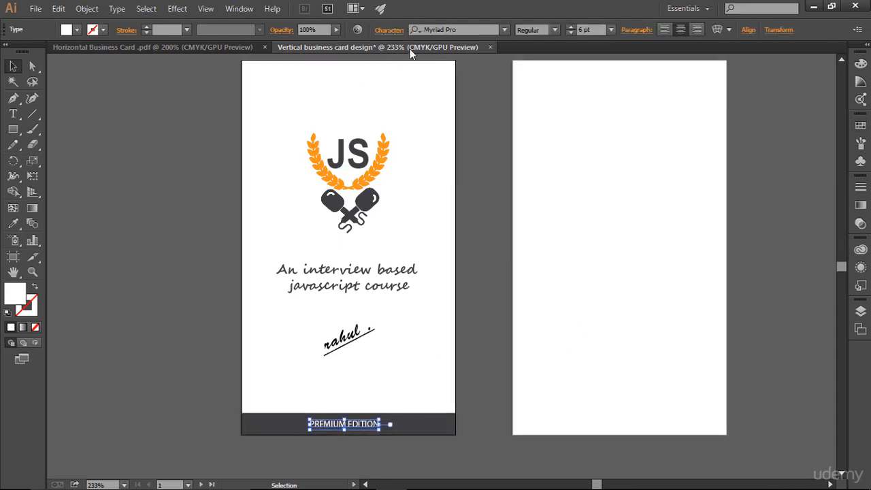
click(389, 29)
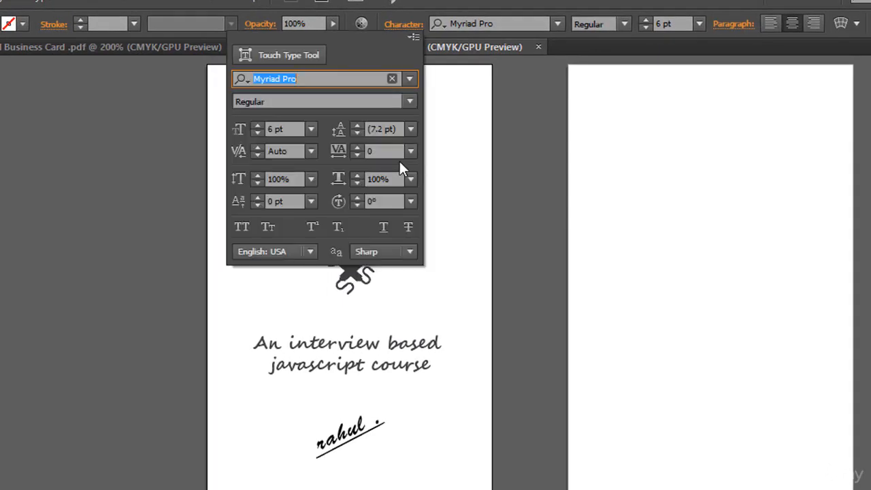
click(394, 151)
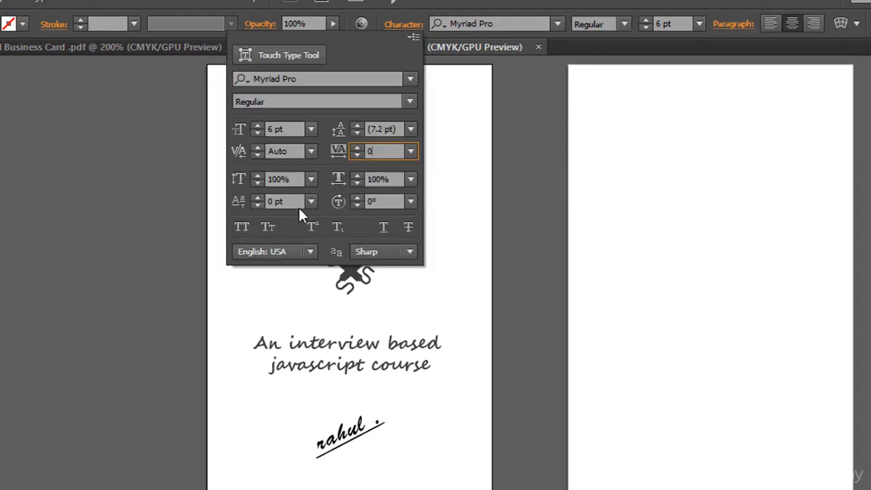
click(325, 79)
drag(325, 79, 244, 79)
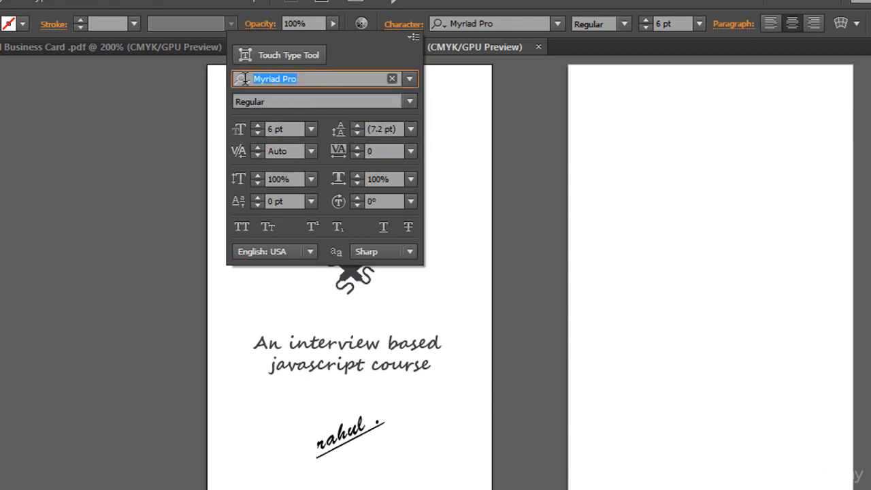
text(Arial)
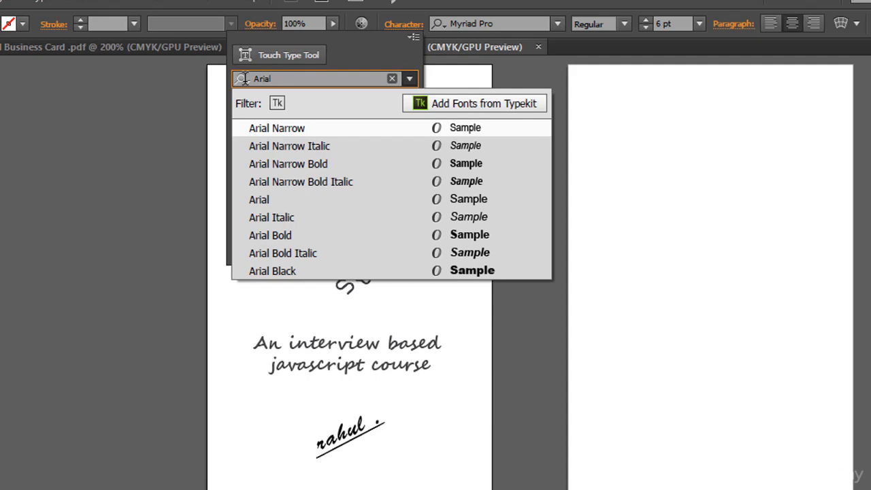
click(295, 199)
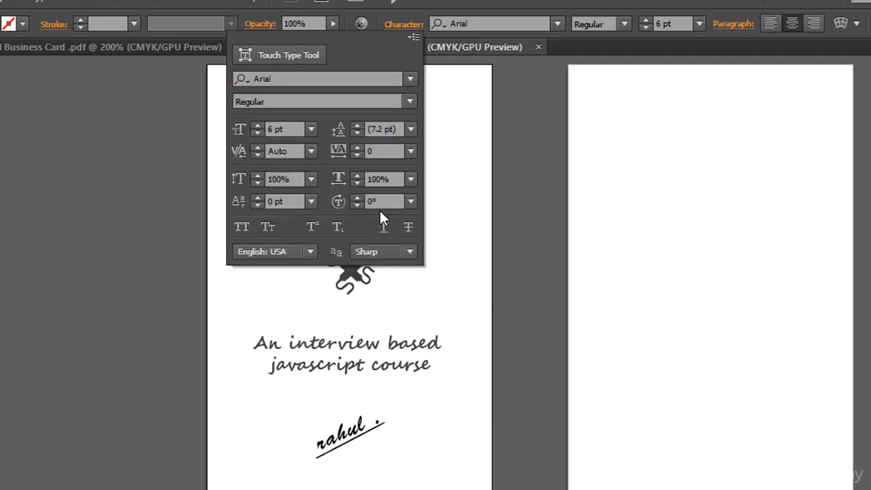
- Widen PREMIUM EDITION's tracking to 200, then increase it to 300
click(393, 151)
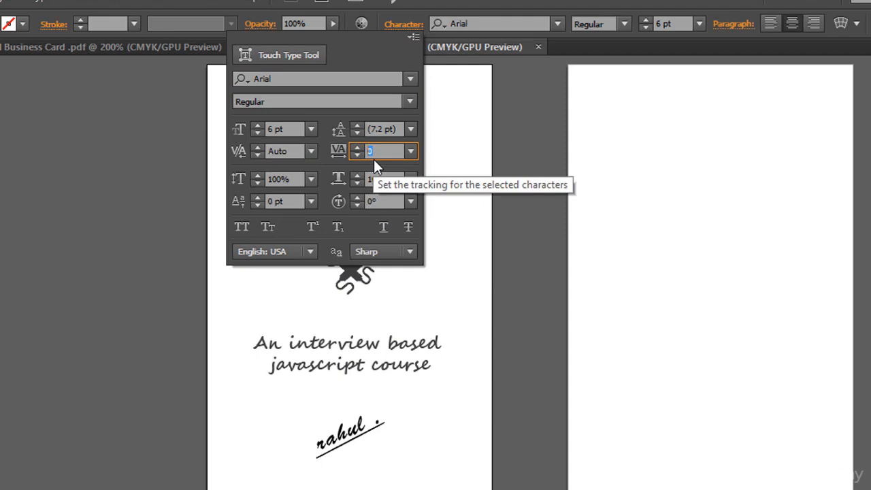
text(200)
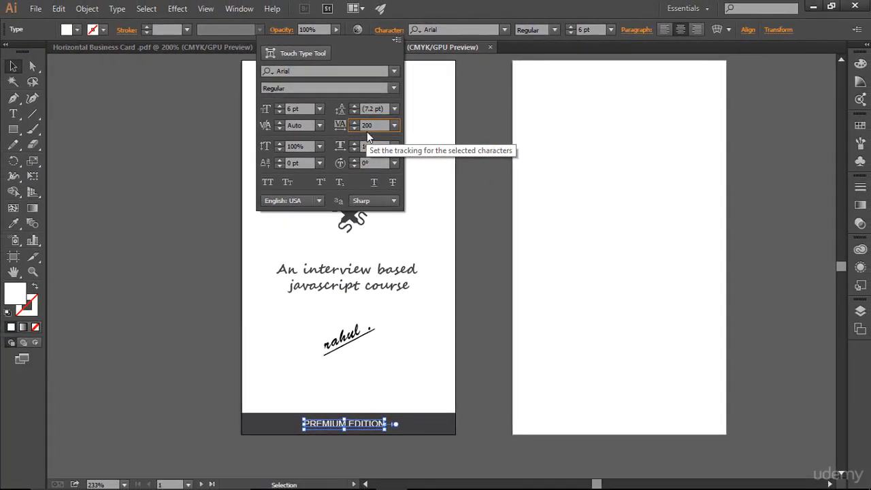
key(Return)
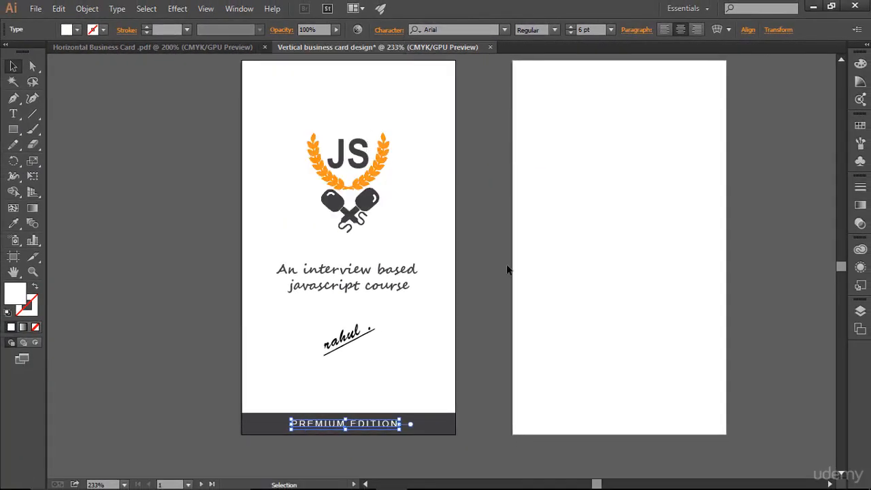
click(502, 343)
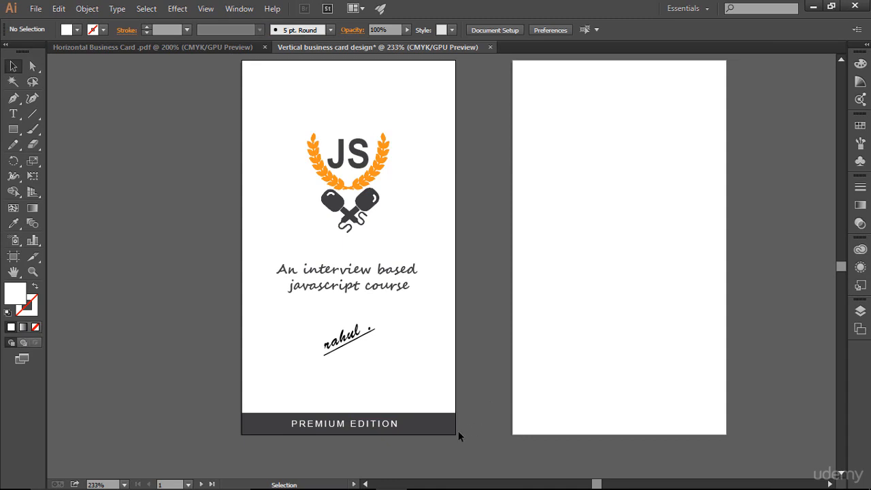
click(387, 426)
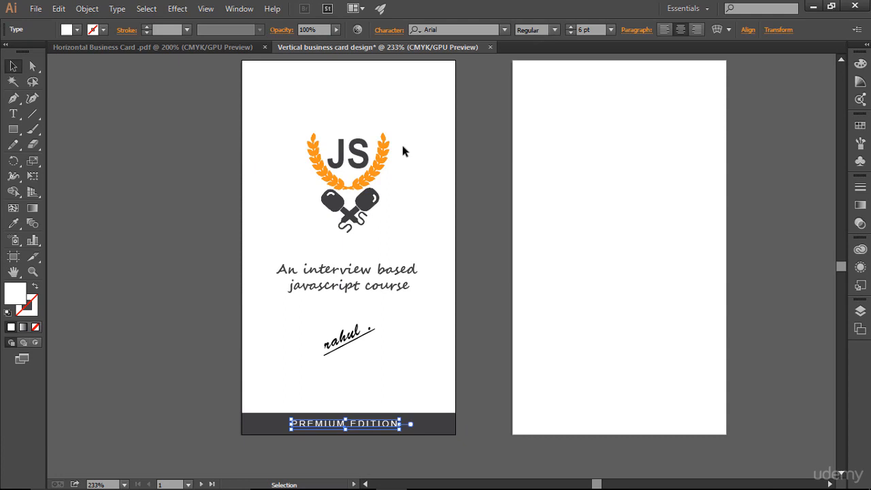
click(388, 30)
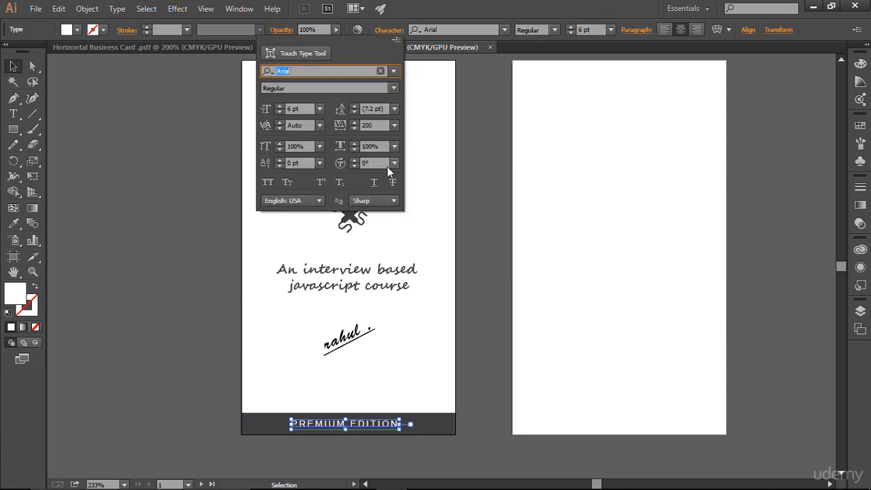
click(366, 125)
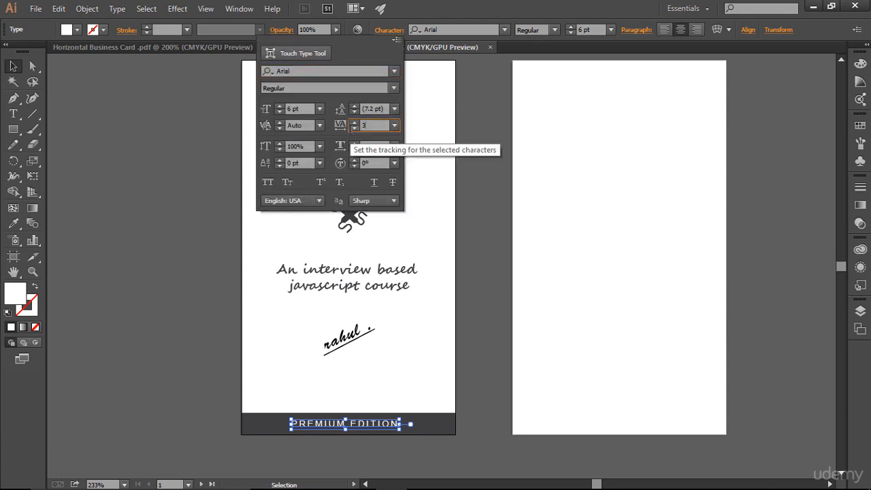
text(300)
key(Return)
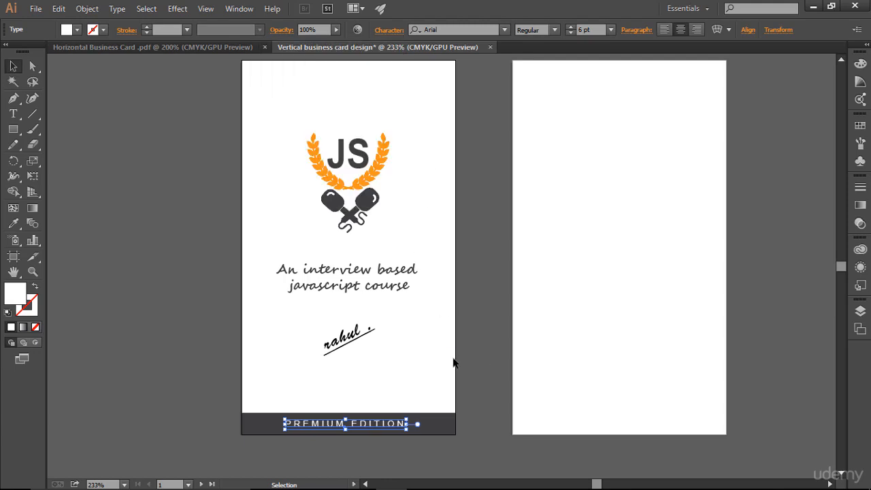
click(502, 360)
scroll(503, 355, down, 3)
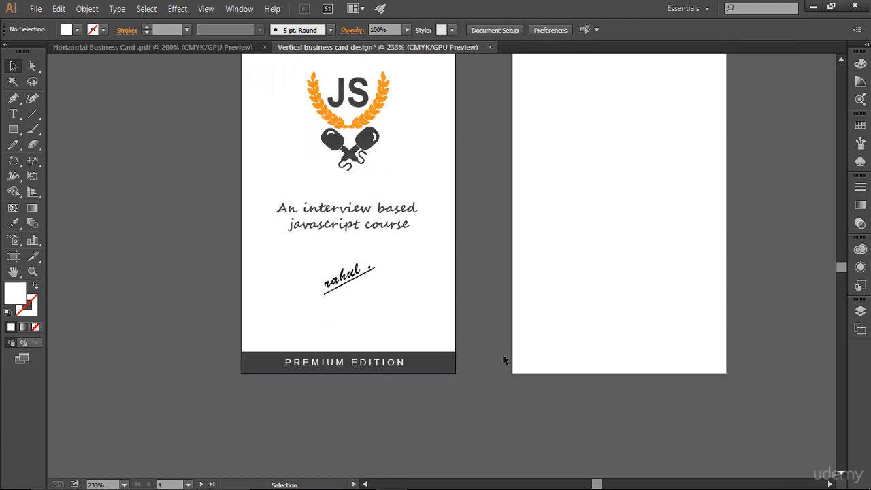
scroll(503, 354, up, 3)
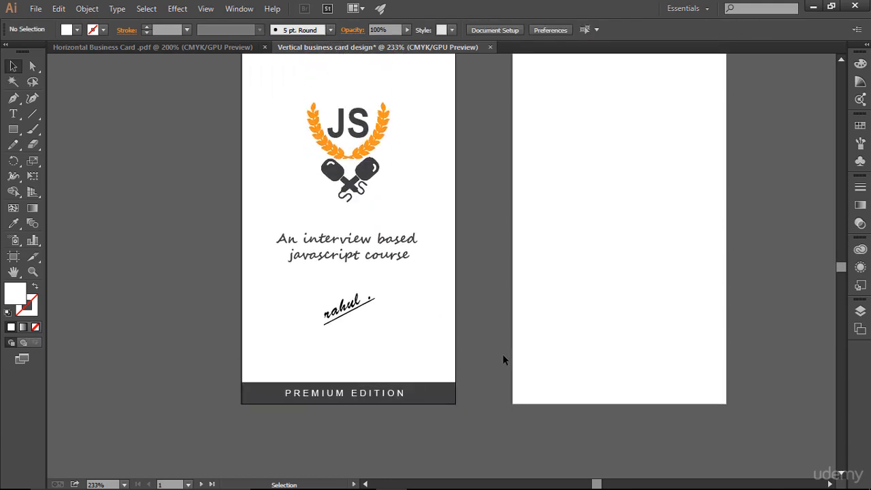
scroll(503, 359, up, 1)
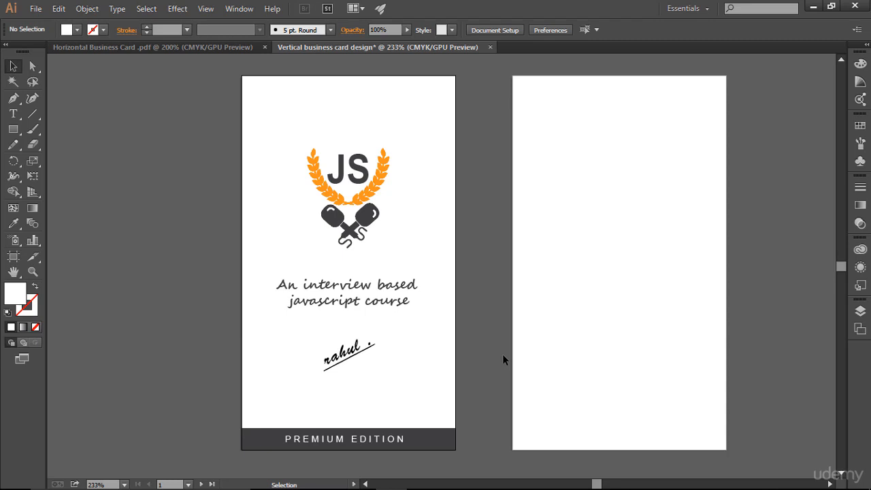
- With guides shown, nudge PREMIUM EDITION one step right to centre it in the dark bar
key(ctrl+semicolon)
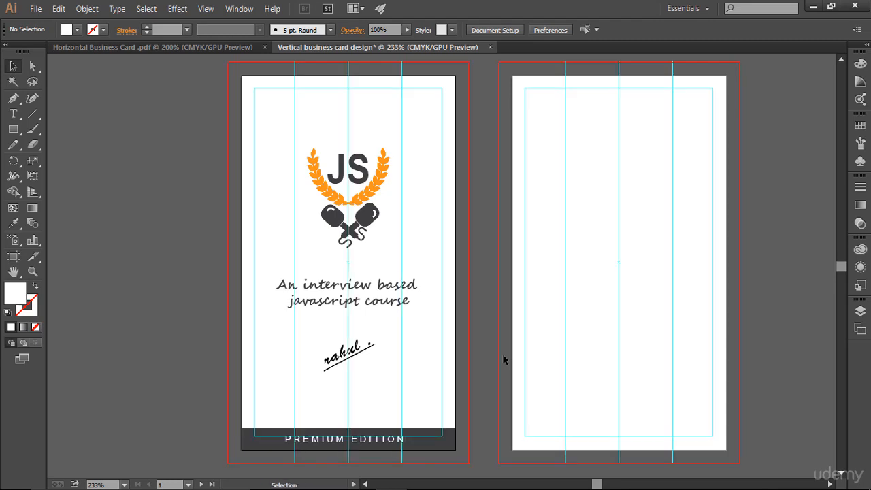
click(389, 441)
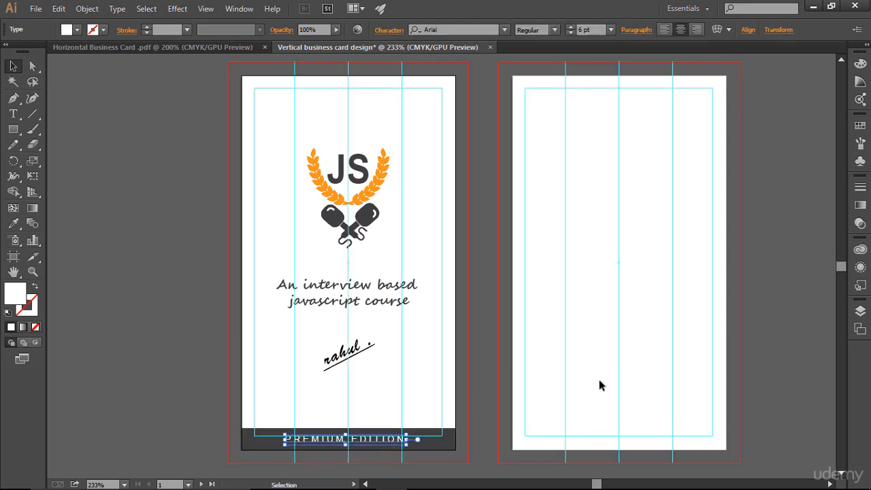
key(Right)
key(Right)
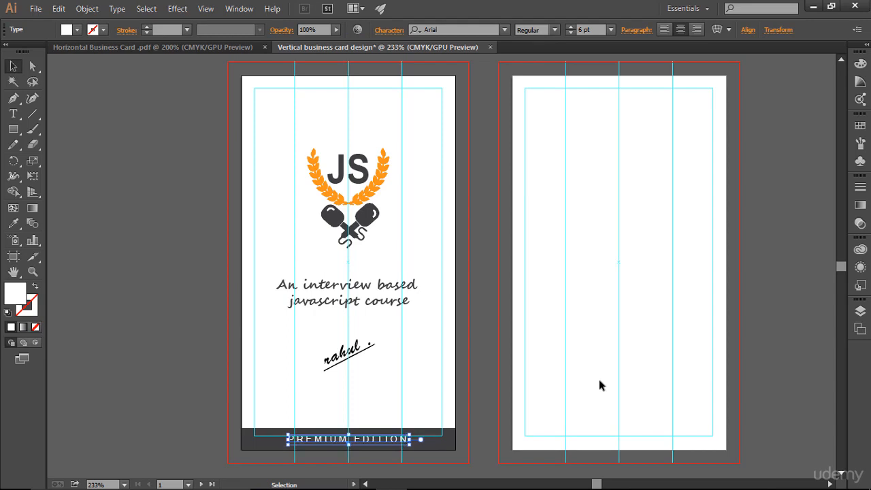
click(598, 380)
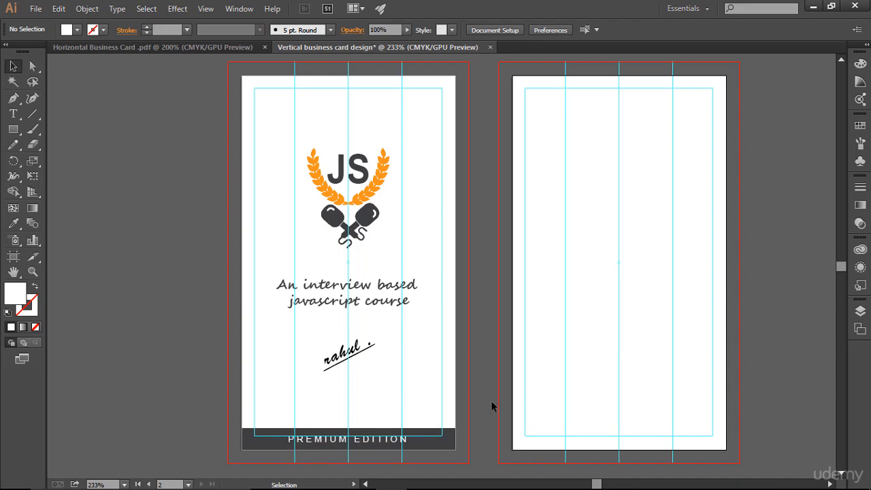
key(ctrl+;)
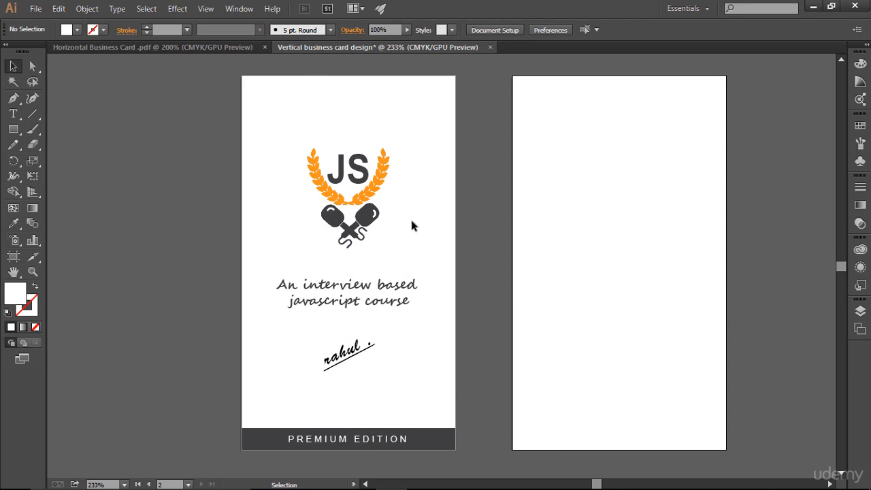
drag(421, 190, 445, 206)
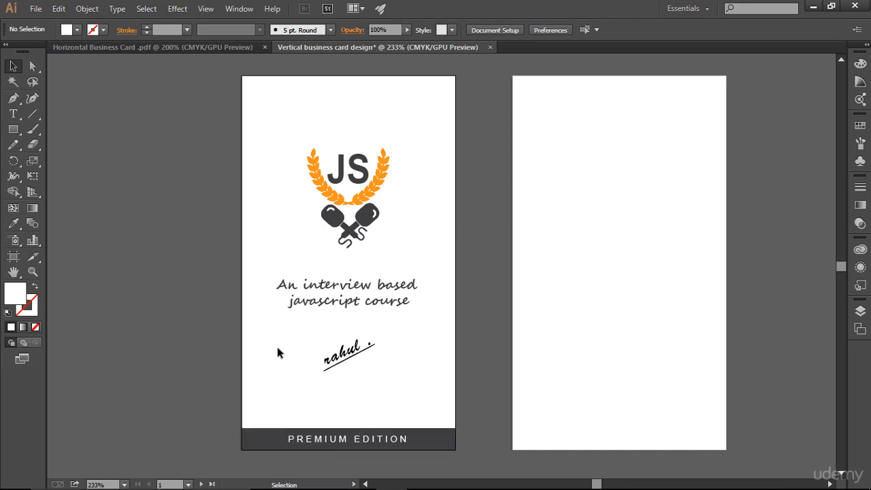
drag(14, 130, 88, 128)
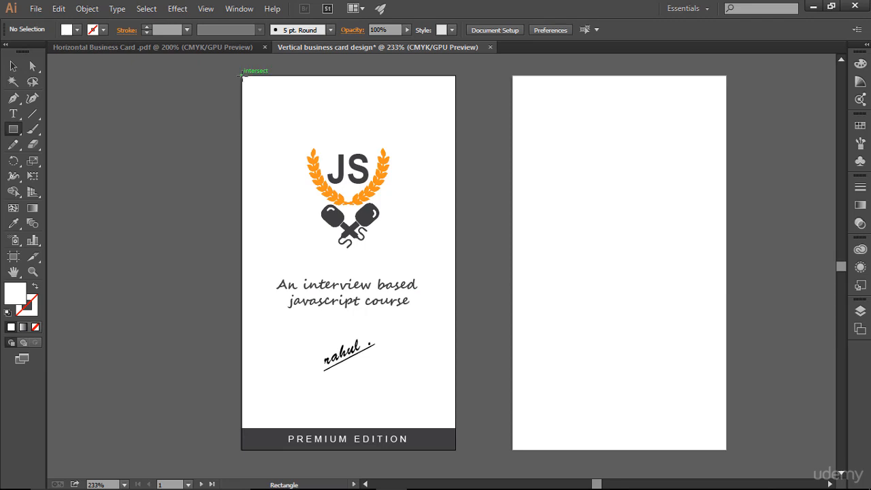
- Draw a white rectangle over the whole left card and send it behind all artwork
drag(243, 76, 455, 450)
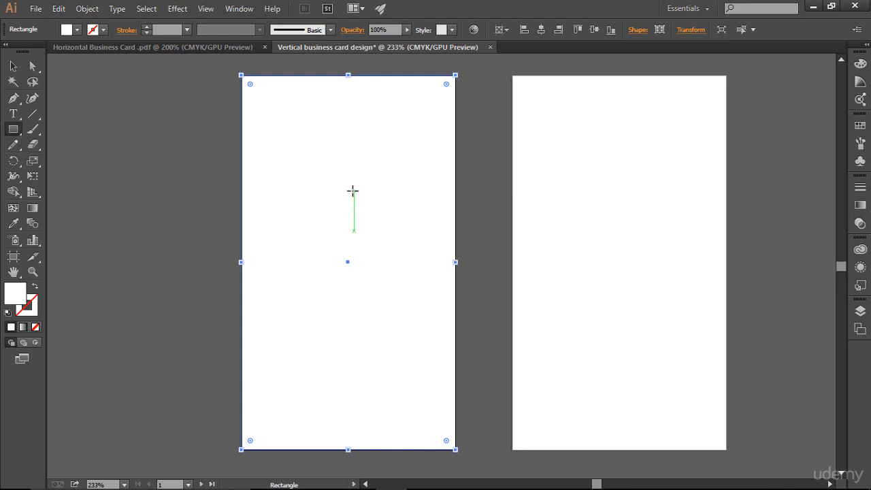
click(860, 310)
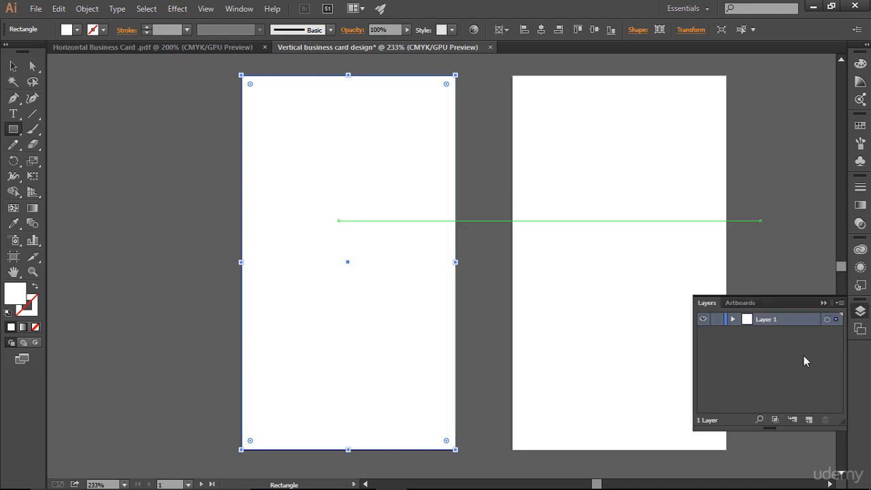
click(732, 319)
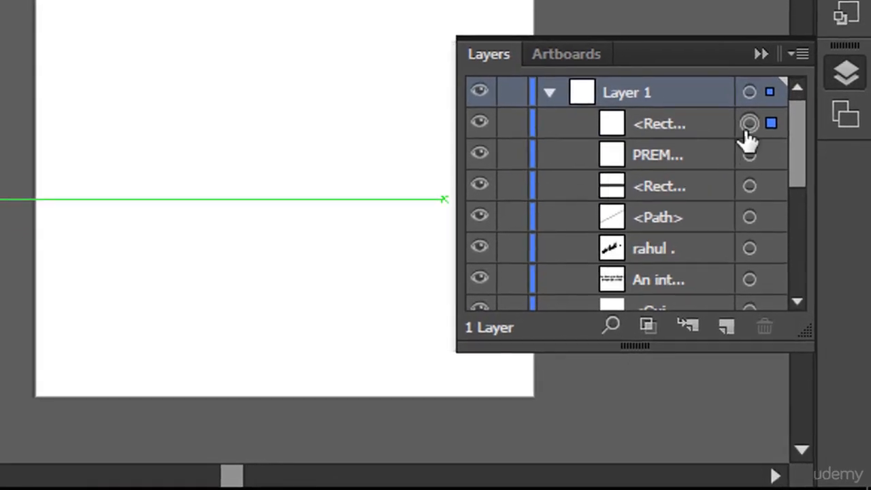
click(749, 124)
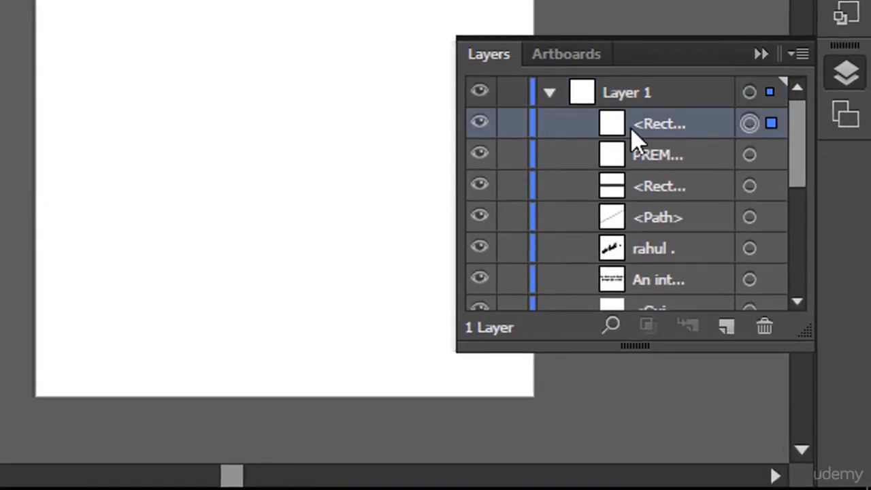
drag(663, 136, 675, 178)
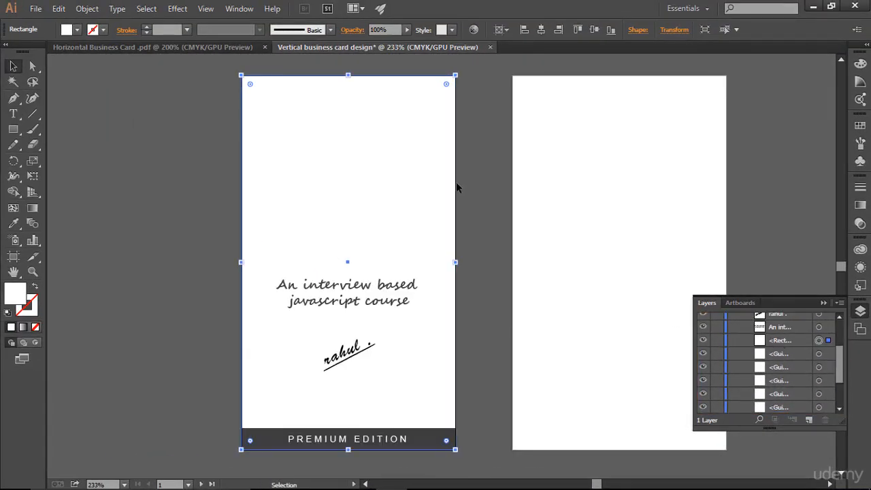
right_click(355, 130)
mouse_move(429, 320)
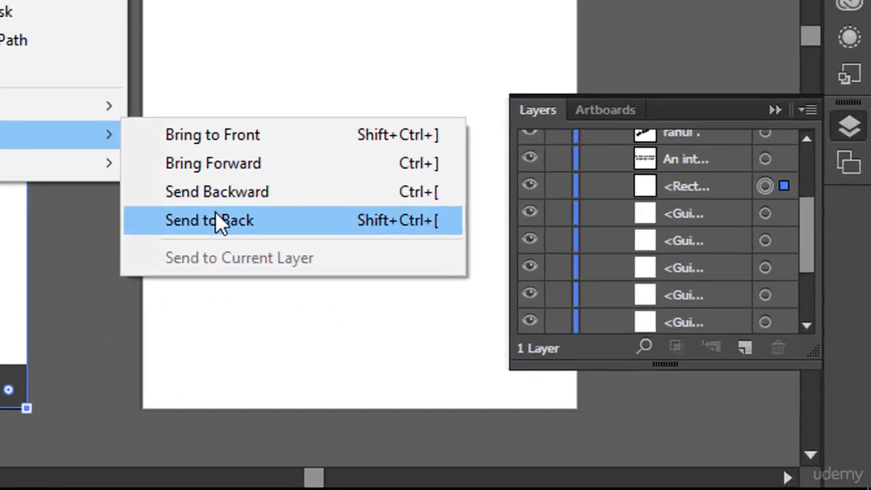
click(217, 216)
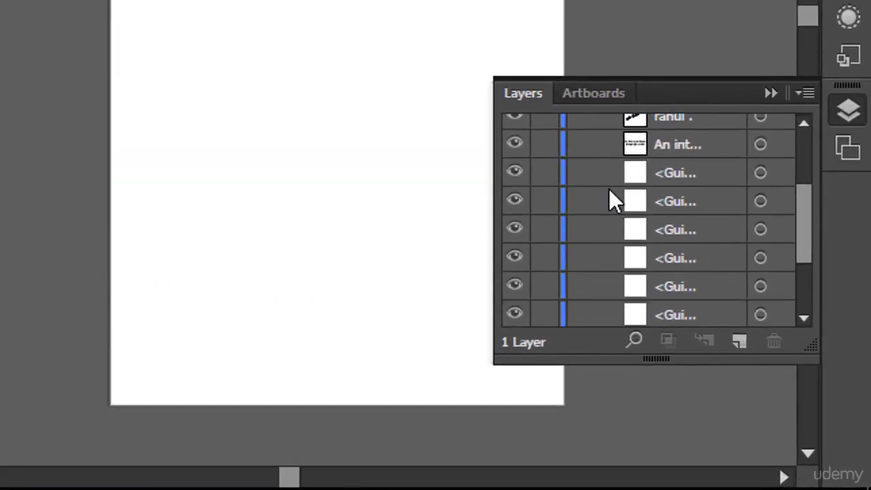
- Lock the background rectangle in the Layers panel and toggle the guides off and on
scroll(612, 194, down, 3)
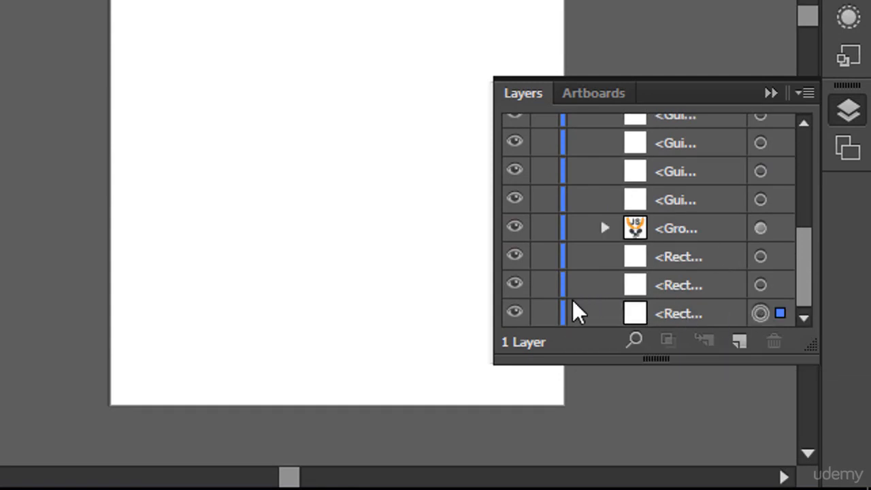
click(552, 314)
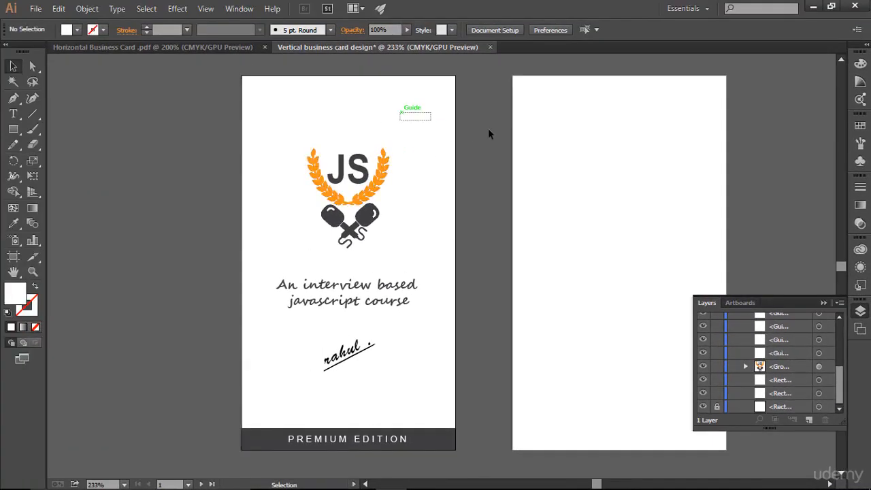
click(824, 302)
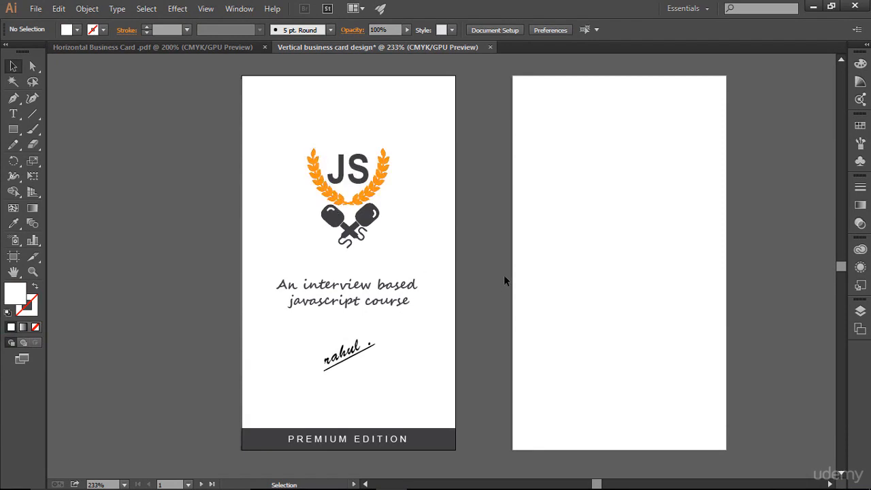
key(ctrl+semicolon)
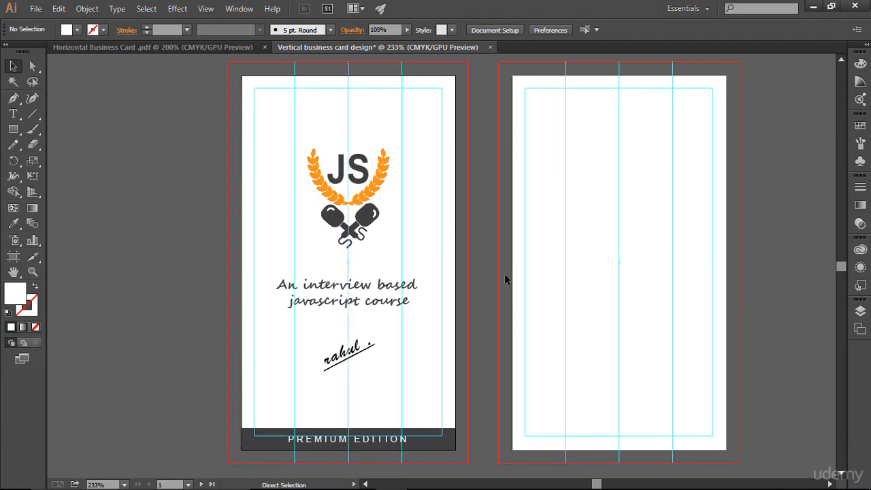
key(ctrl+semicolon)
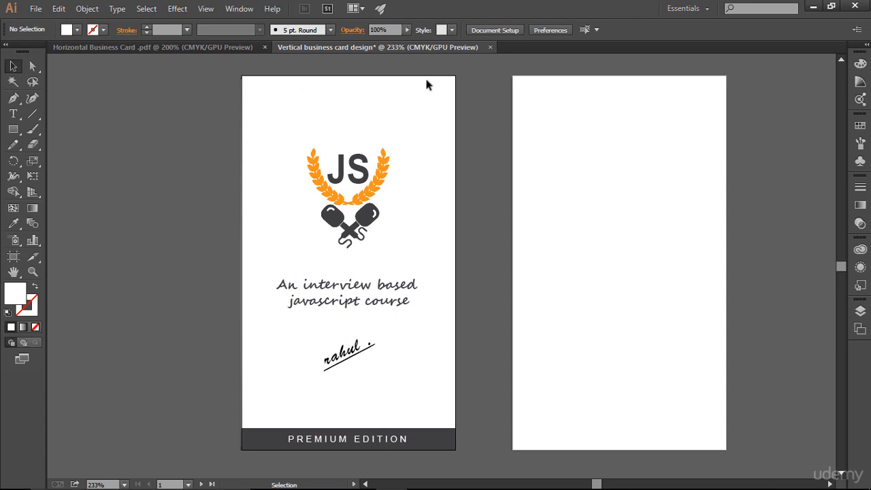
click(213, 49)
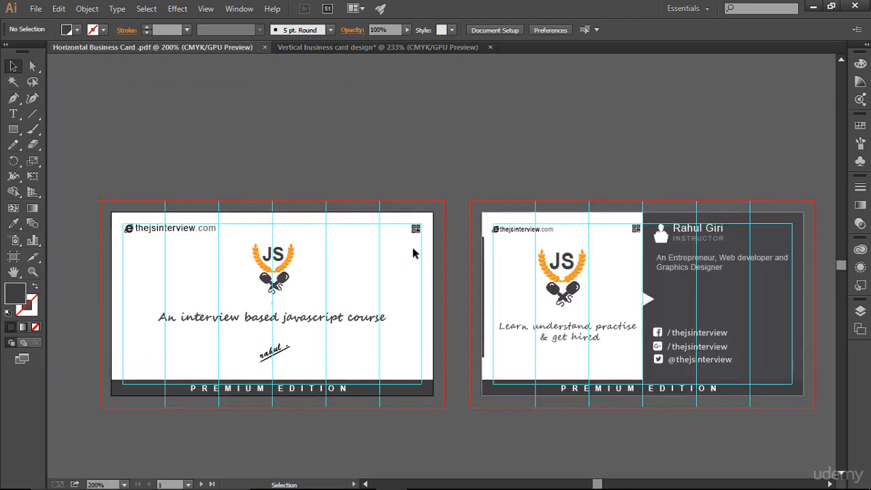
- Copy the thejsinterview.com web address onto the vertical card's top-left corner
click(314, 45)
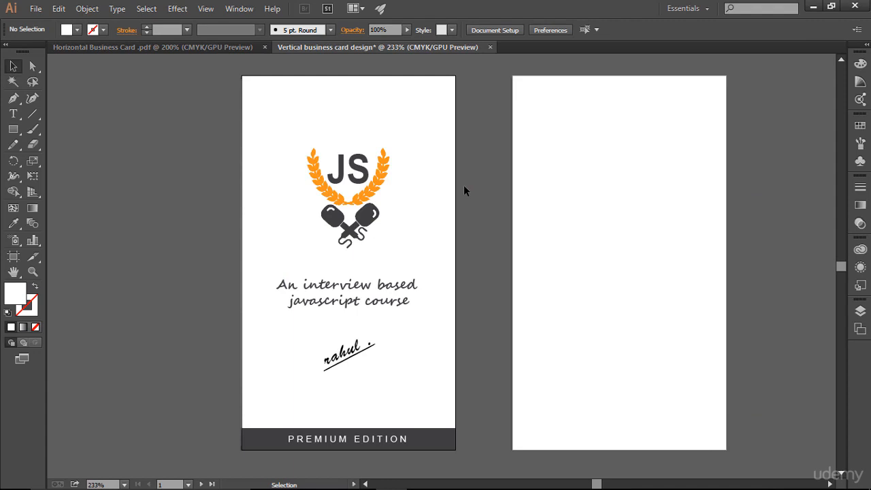
key(ctrl+semicolon)
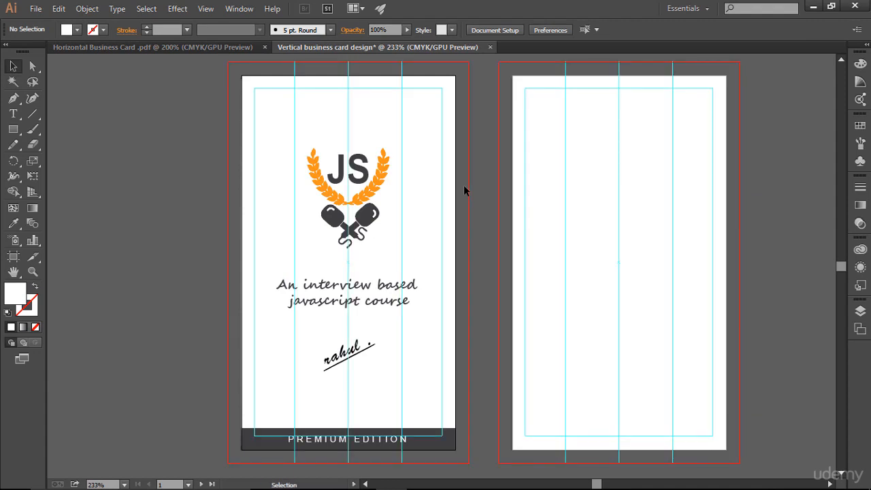
click(189, 48)
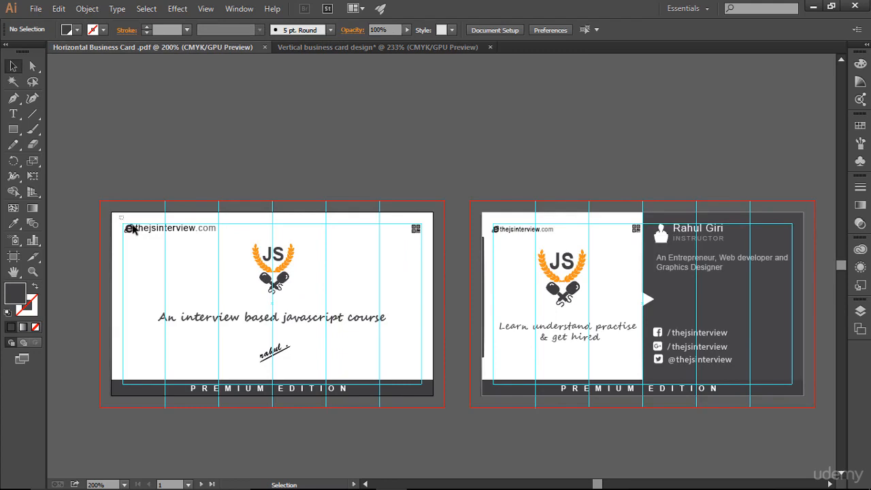
click(200, 233)
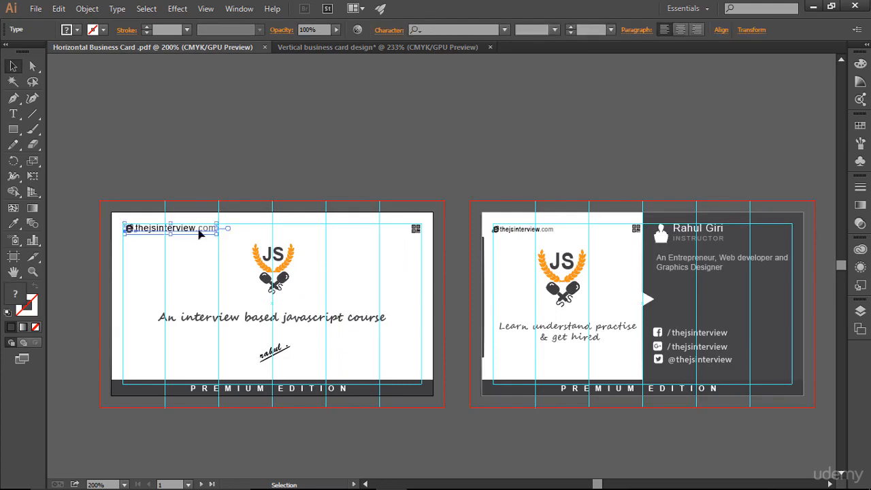
drag(200, 234, 334, 102)
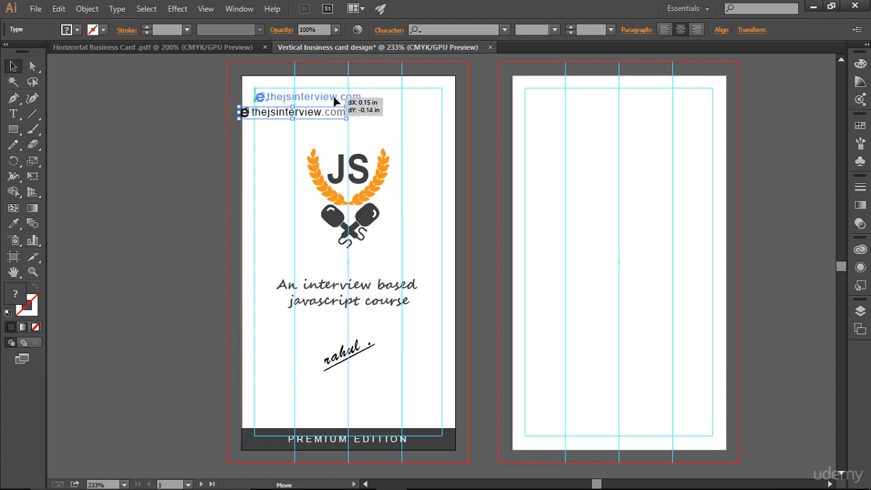
drag(334, 101, 334, 101)
key(Up)
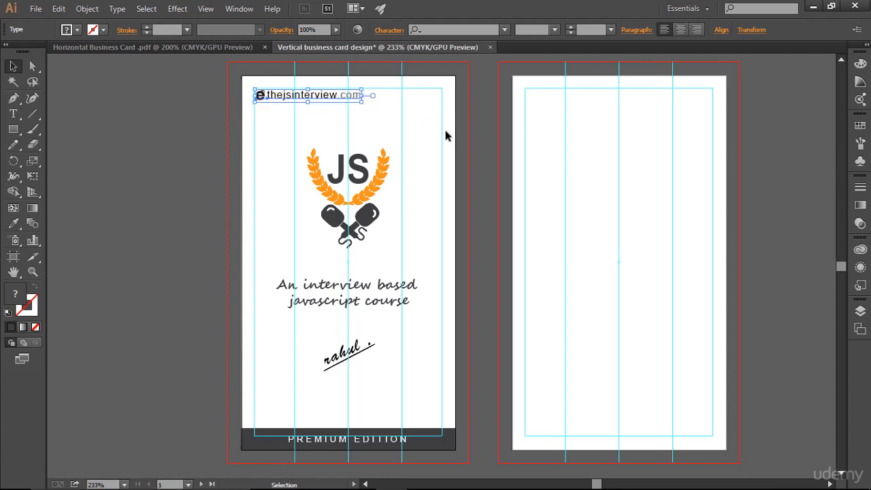
click(494, 147)
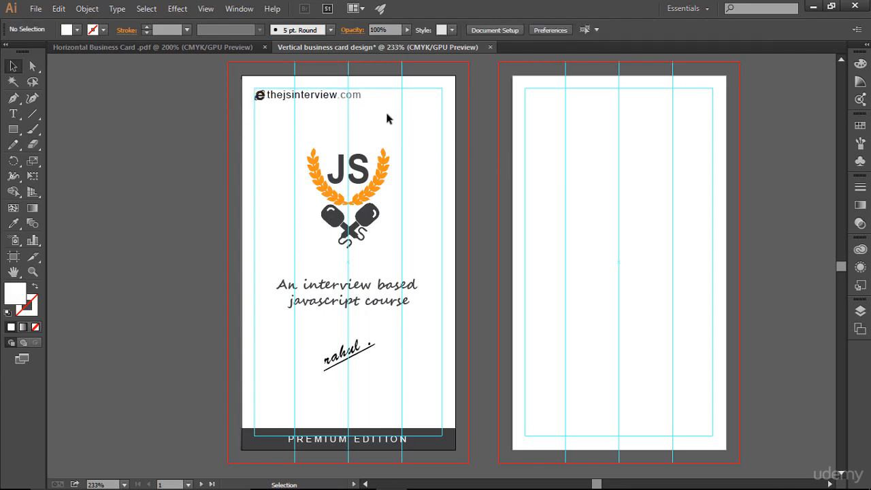
- Copy the QR icon onto the vertical card's top-right corner, nudged into place
click(238, 48)
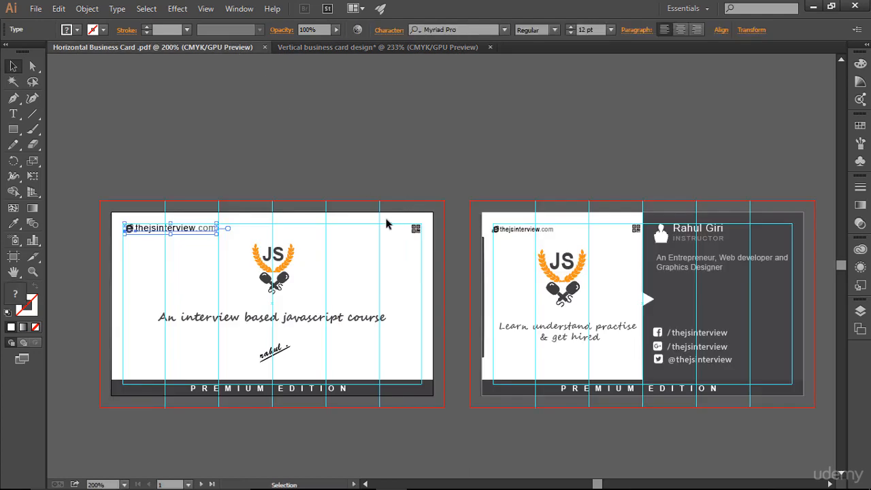
drag(415, 229, 436, 103)
key(Up)
key(Up)
key(Right)
key(Right)
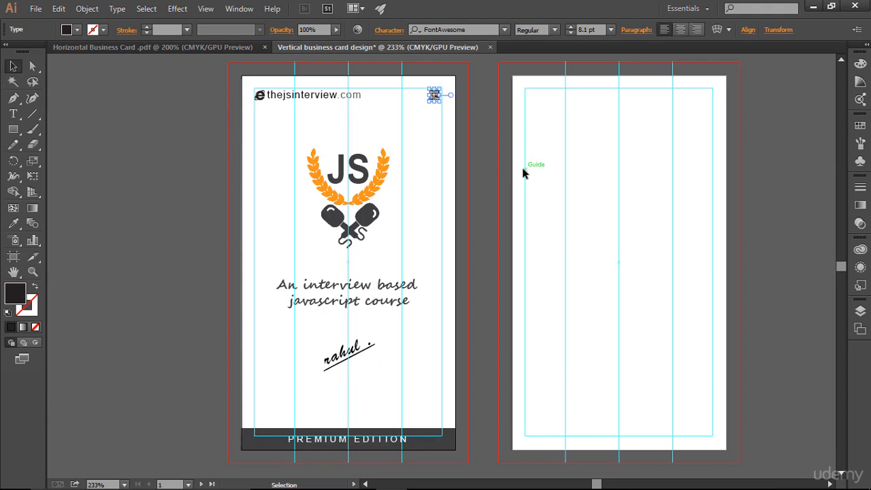
click(536, 200)
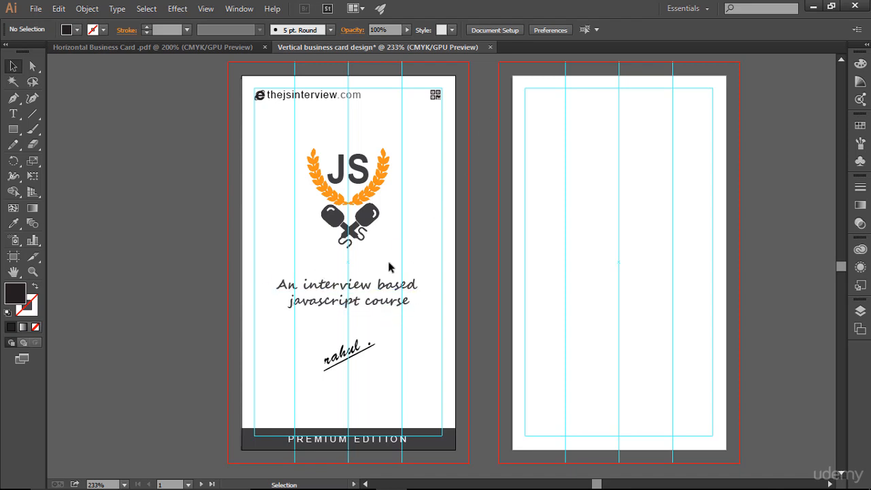
click(383, 284)
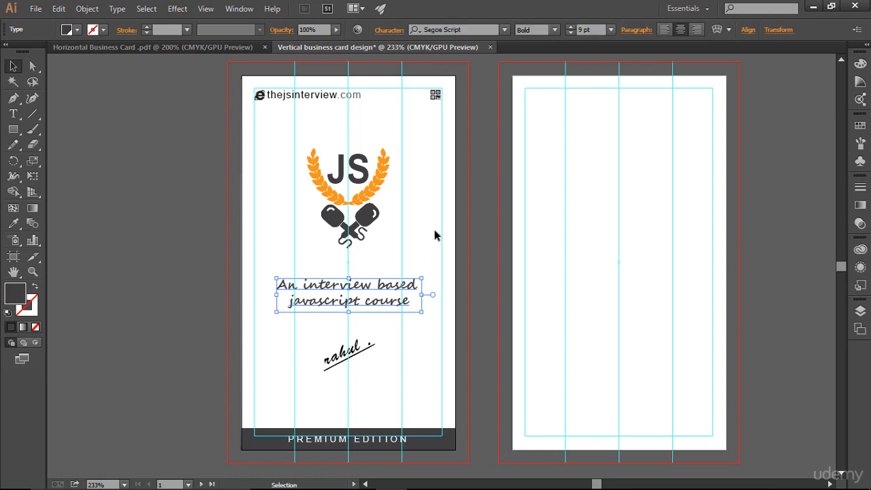
- Increase the tagline font size to 10 pt
click(570, 27)
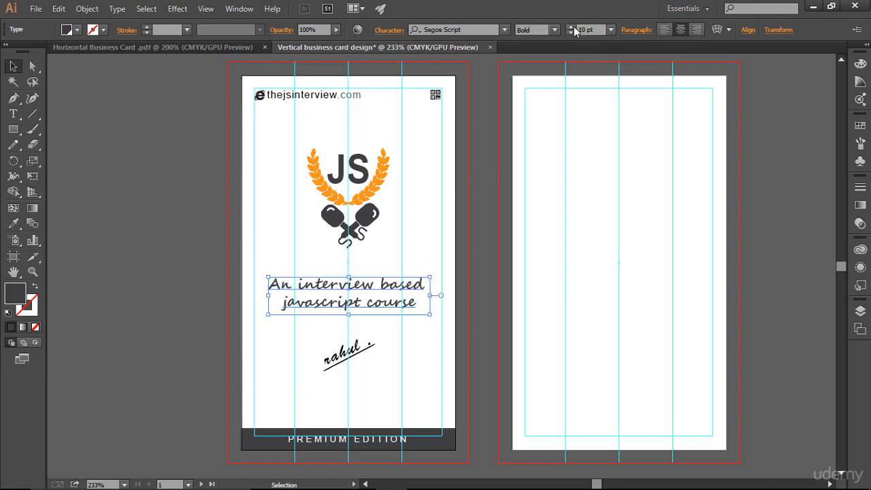
click(590, 233)
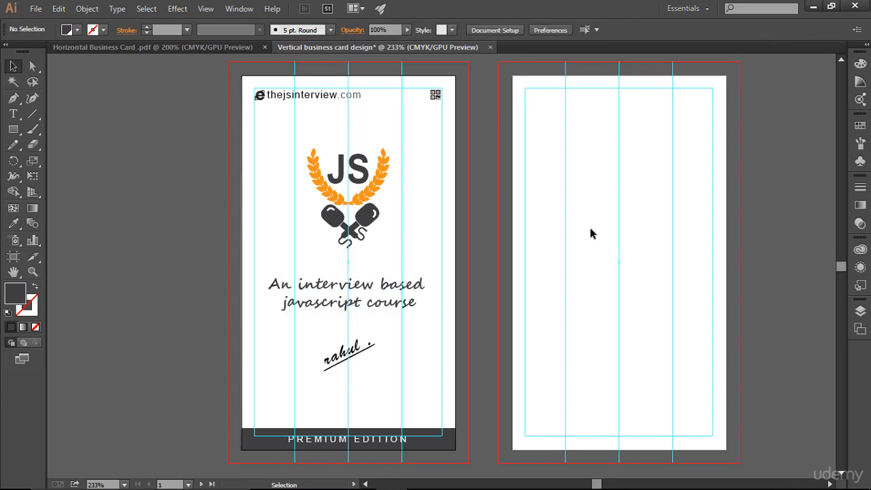
click(406, 297)
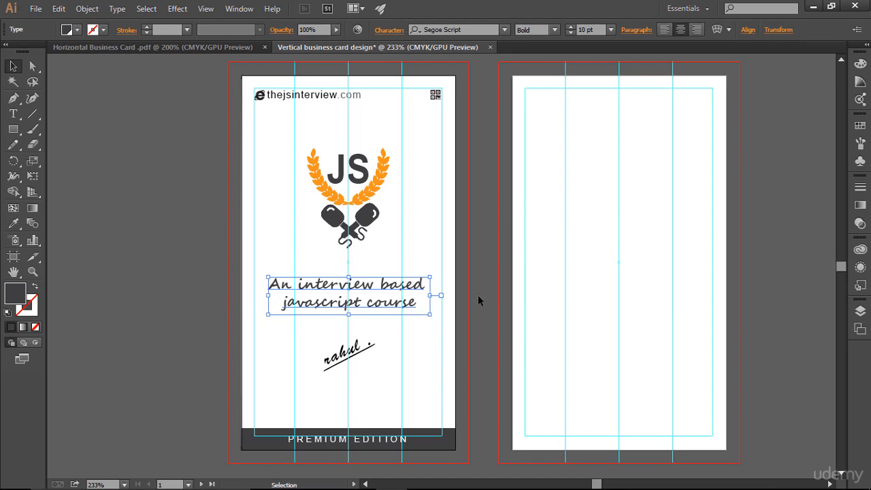
- Scale the handwritten signature up by dragging its corner handle
drag(307, 334, 397, 371)
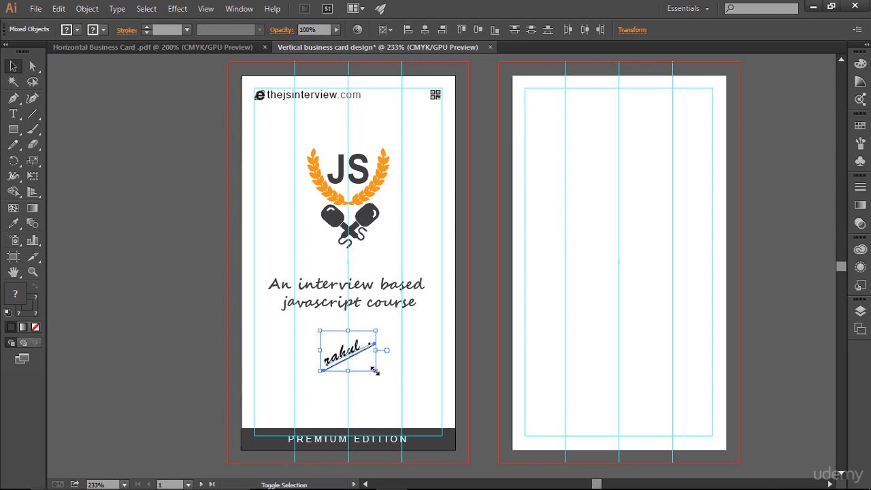
drag(376, 371, 377, 371)
click(447, 369)
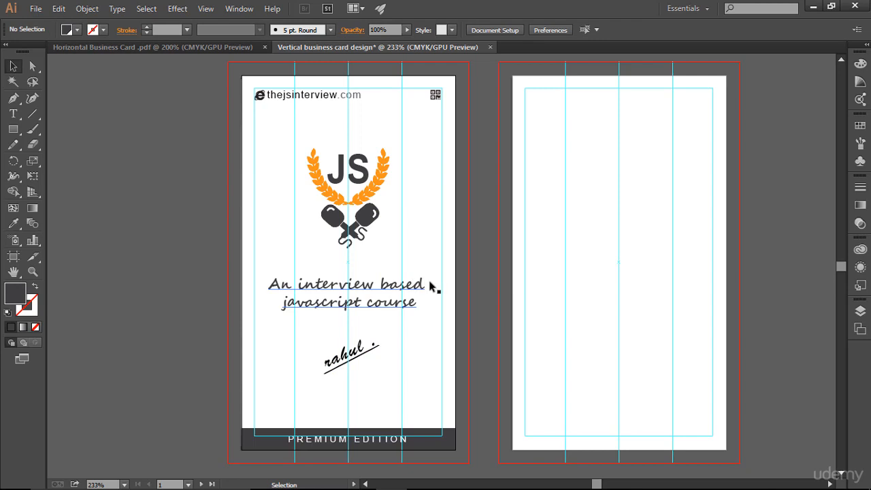
- Check the Artboards and Layers lists, then hide guides and bleed lines to preview
click(860, 328)
click(707, 303)
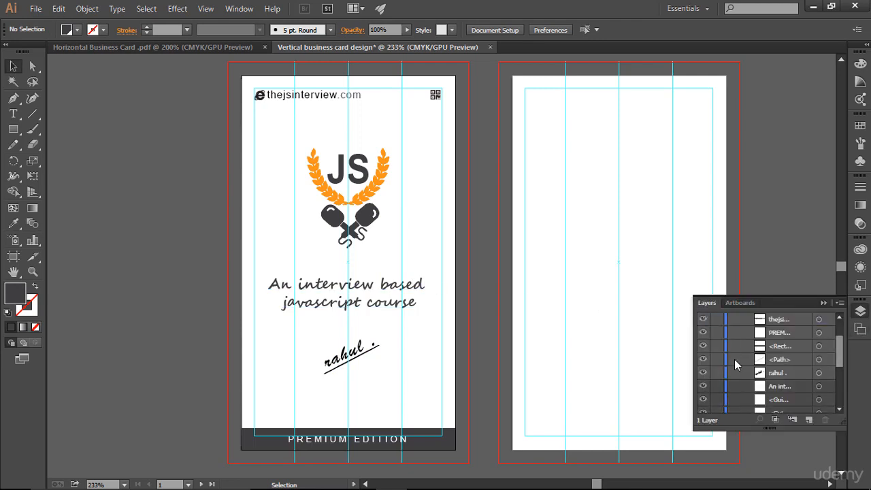
click(823, 302)
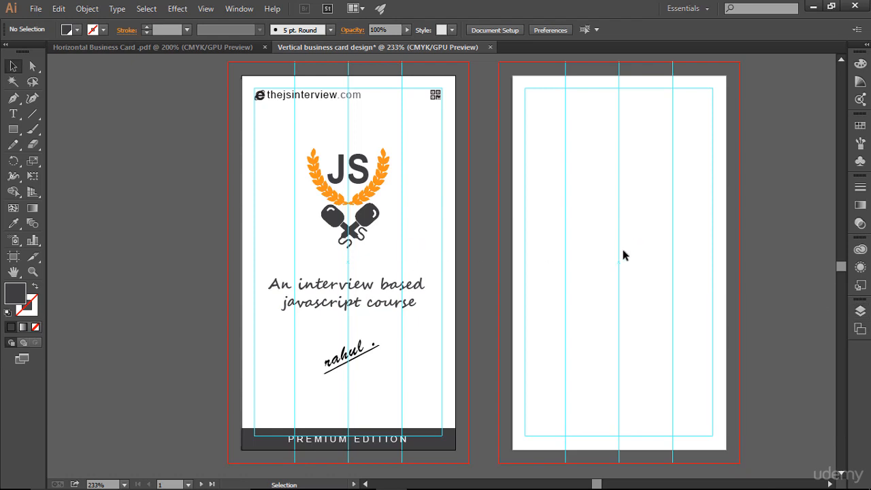
key(ctrl)
key(ctrl+semicolon)
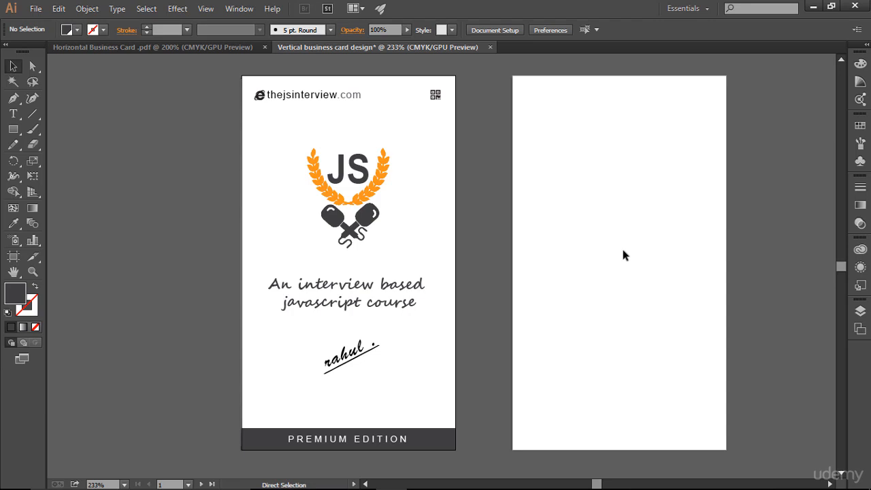
- Turn the guides and bleed lines back on with Ctrl+;
key(ctrl+semicolon)
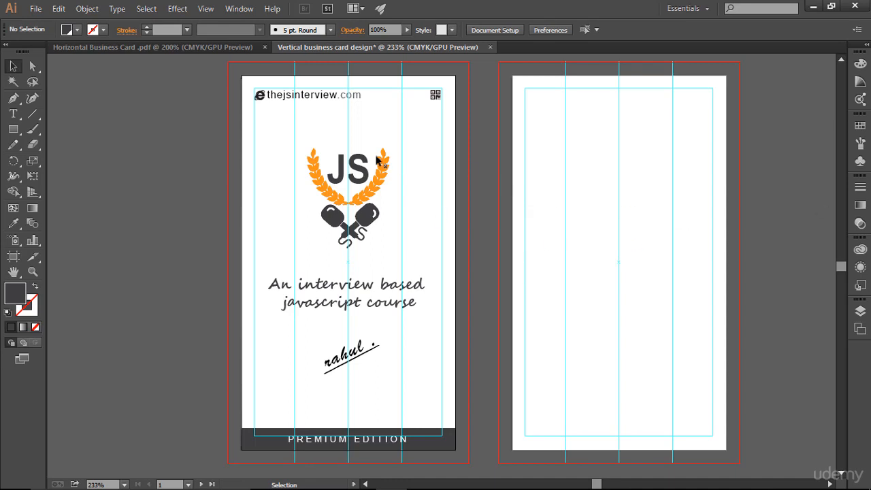
- Enlarge the JS logo and nudge the signature and tagline down one step each
drag(294, 141, 405, 257)
click(421, 250)
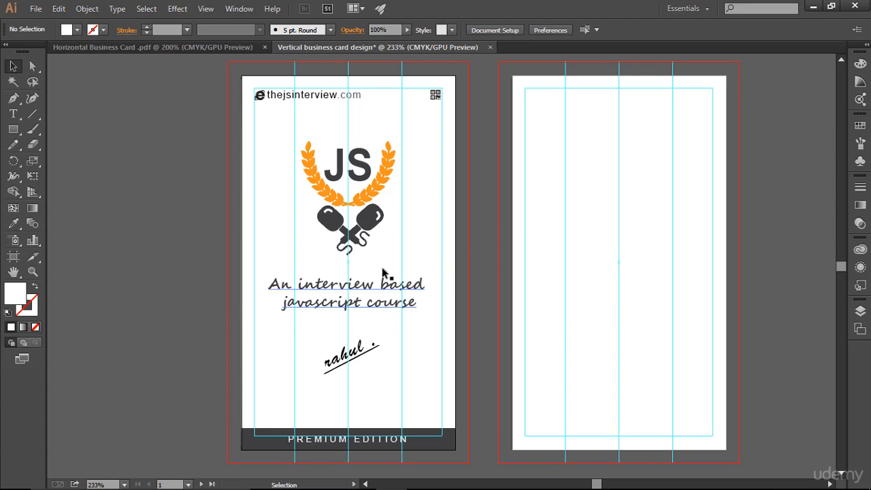
drag(306, 341, 405, 372)
key(Down)
key(Down)
key(Down)
key(Down)
key(Down)
key(Down)
key(Down)
key(Down)
key(Down)
key(Down)
key(Down)
key(Down)
key(Down)
key(Down)
key(Down)
key(Down)
key(Down)
key(Down)
key(Down)
key(Down)
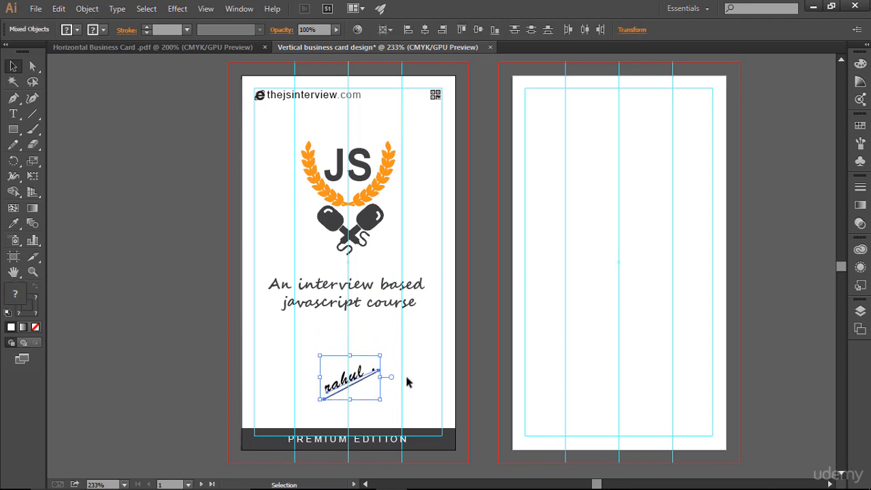
click(368, 348)
drag(254, 273, 433, 343)
key(Down)
key(Down)
key(Down)
key(Down)
key(Down)
key(Down)
key(Down)
key(Down)
key(Down)
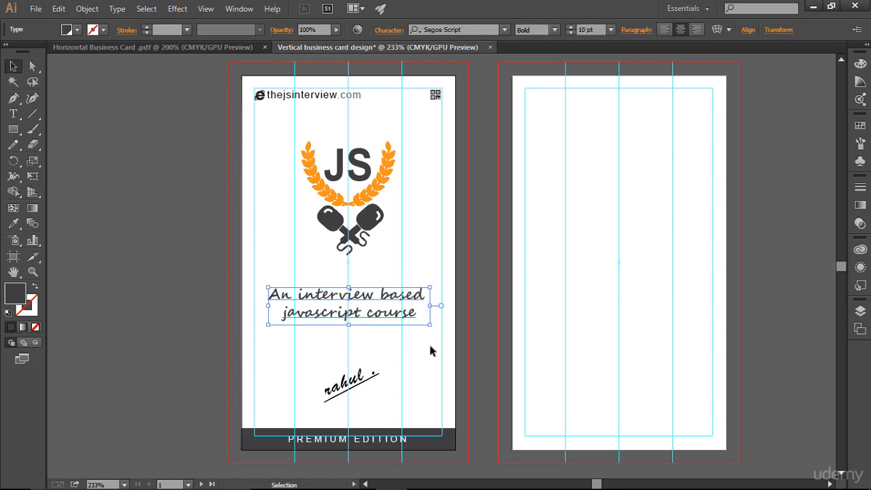
click(429, 347)
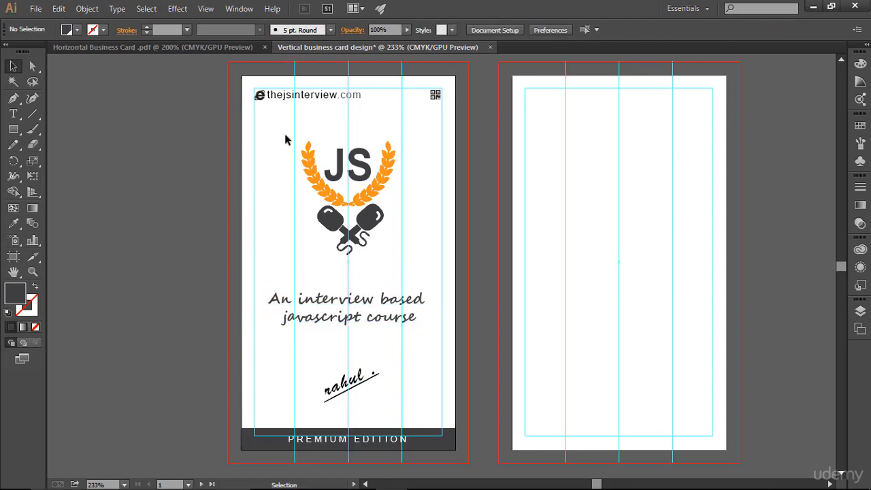
- Nudge the JS logo down slightly and preview the cards without guides
drag(286, 136, 432, 286)
key(Down)
key(Down)
key(Down)
key(Down)
key(Down)
key(Down)
key(Down)
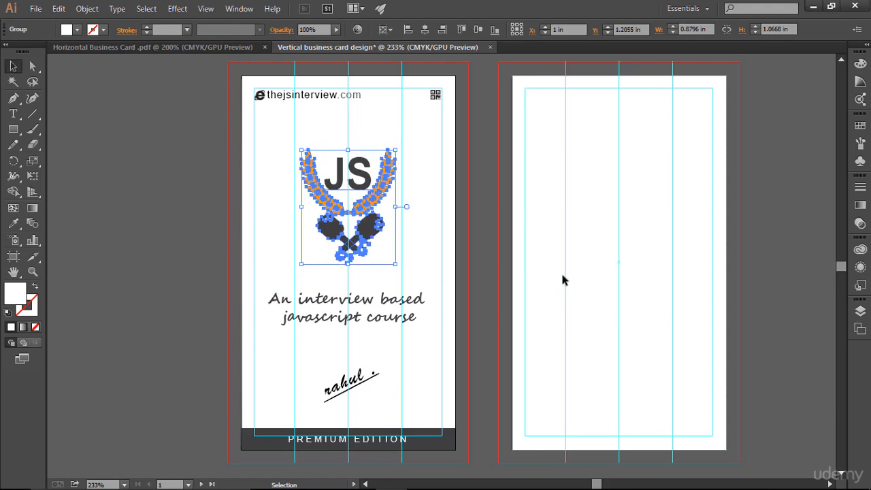
click(564, 270)
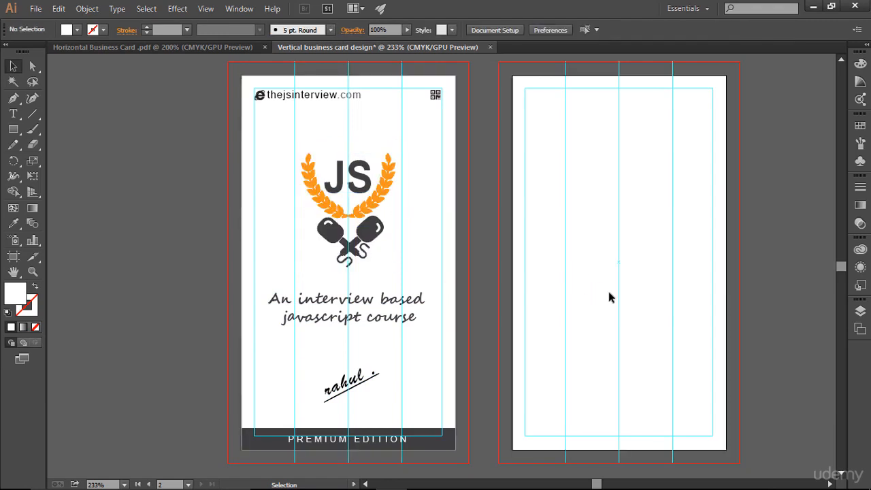
key(ctrl+;)
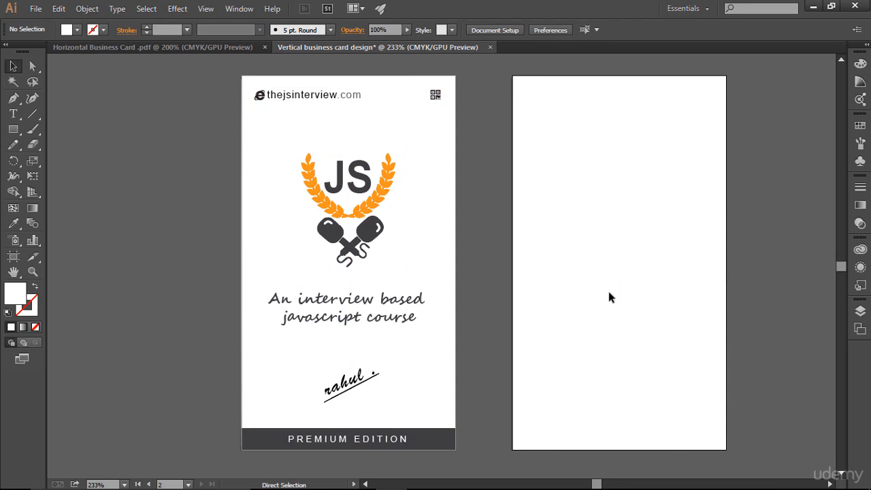
- Show guides again, glance at the horizontal card, and pan toward the blank back card
key(ctrl+;)
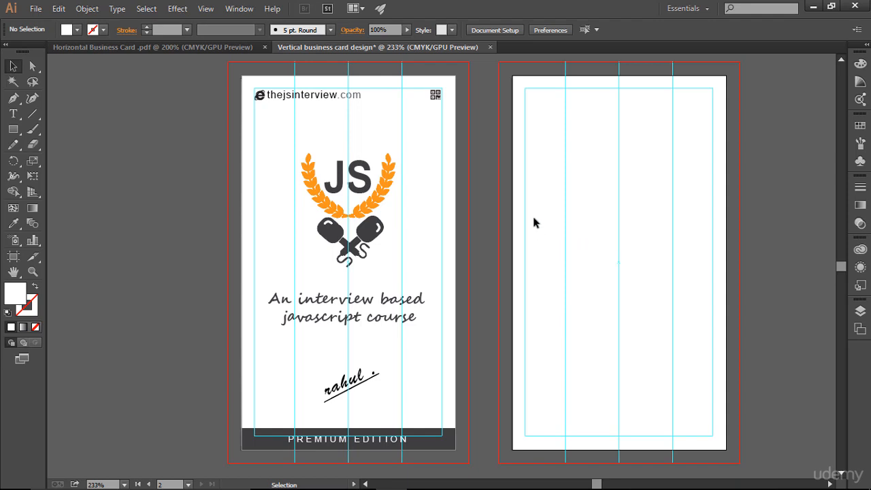
click(154, 47)
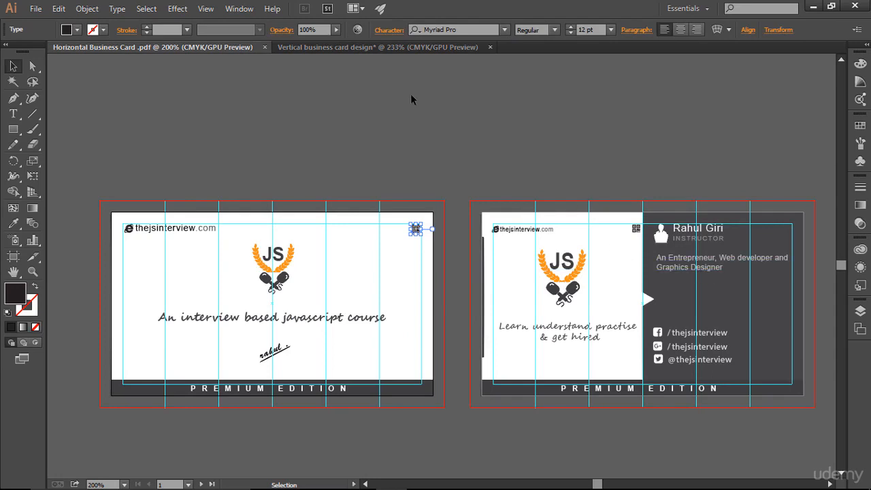
click(387, 51)
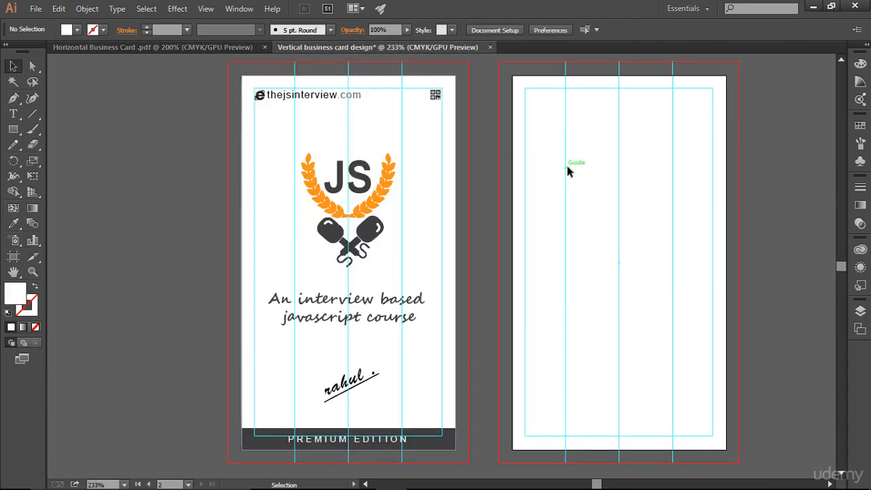
drag(568, 170, 470, 172)
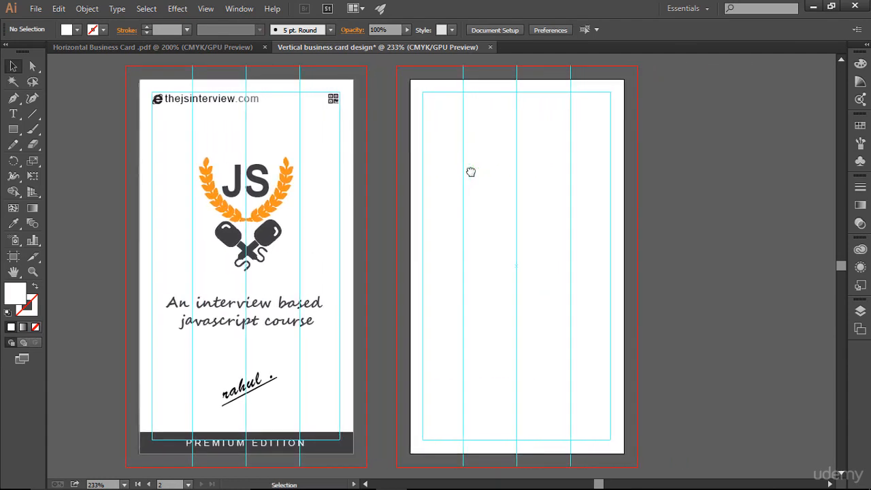
click(14, 129)
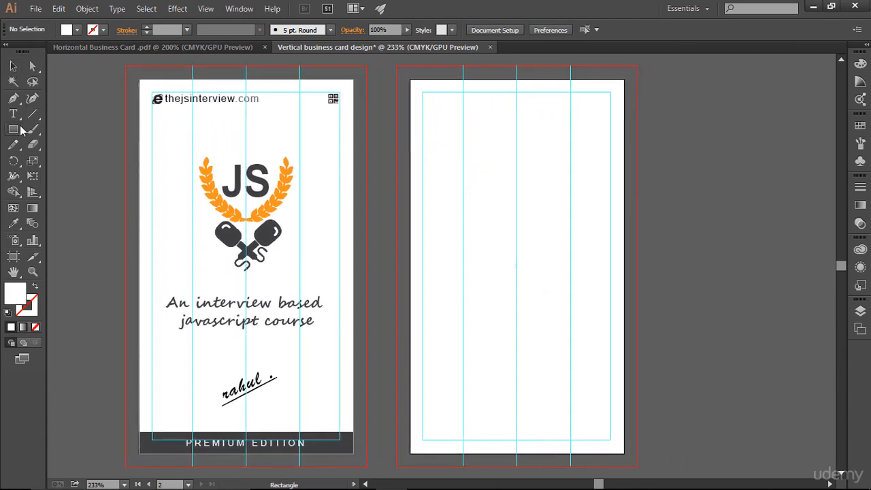
- Draw a rectangle covering the whole back card and lock it in Layers
click(32, 129)
drag(410, 79, 624, 454)
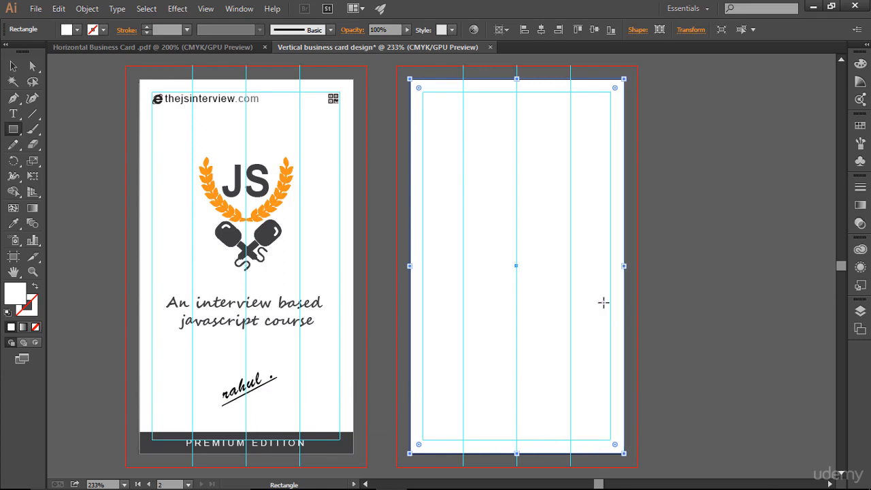
click(860, 310)
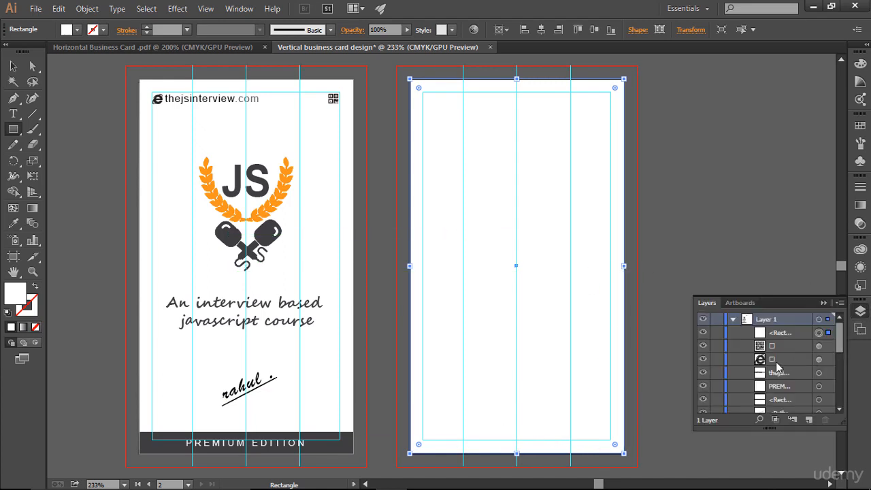
click(703, 333)
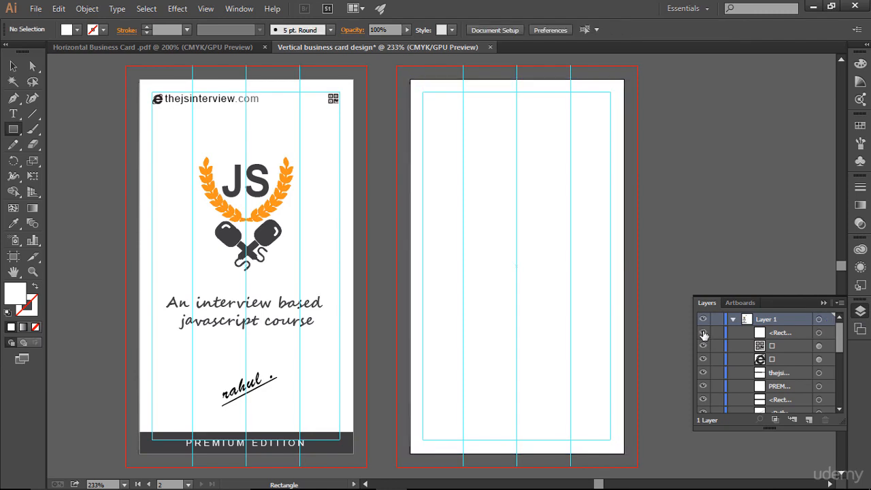
click(718, 332)
click(13, 66)
drag(506, 231, 618, 264)
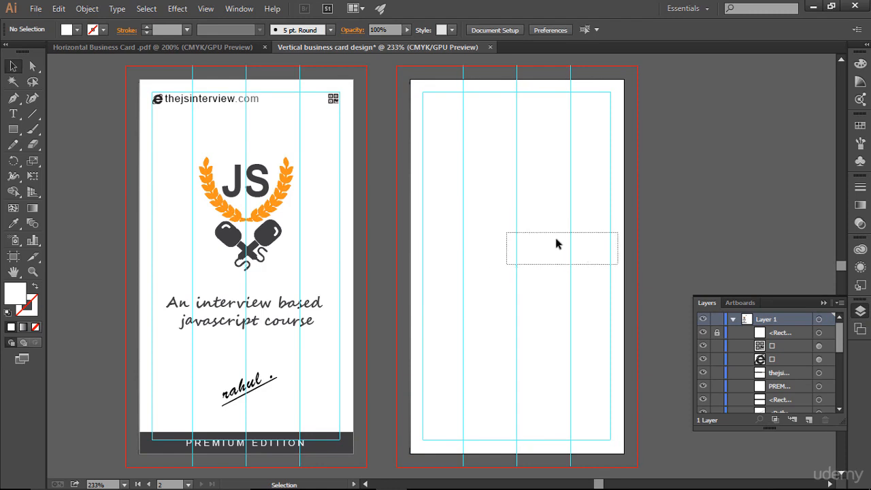
click(822, 303)
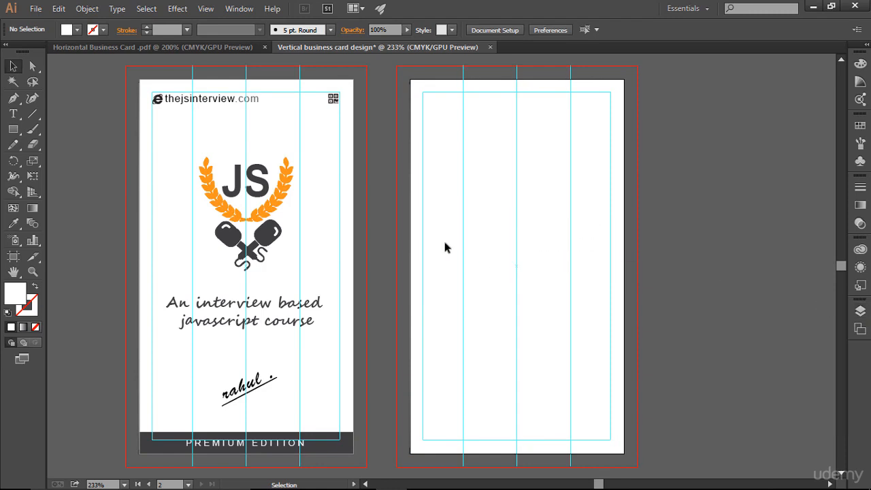
- Unlock the back rectangle, fill it dark gray from Swatches, and lock it again
click(860, 311)
click(717, 333)
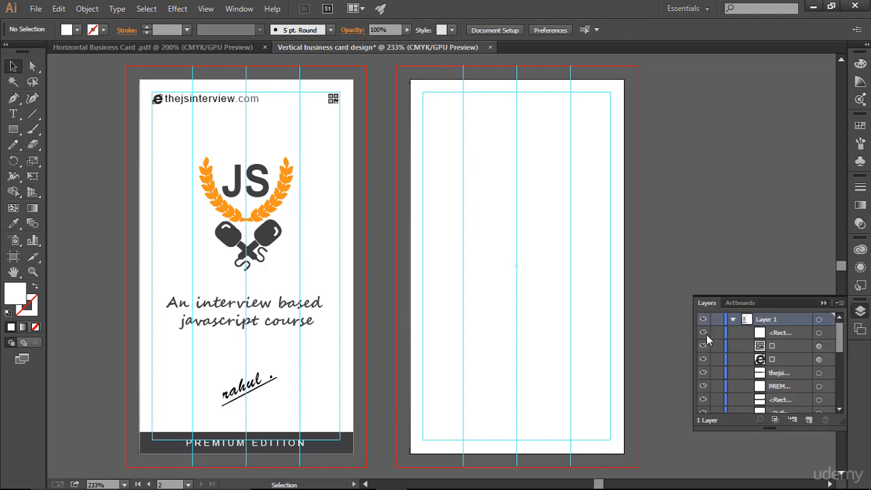
click(14, 65)
click(508, 215)
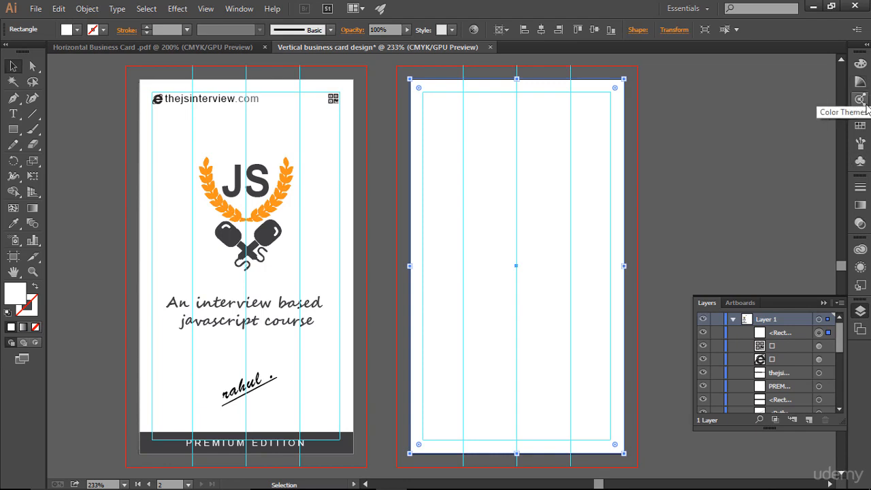
click(861, 127)
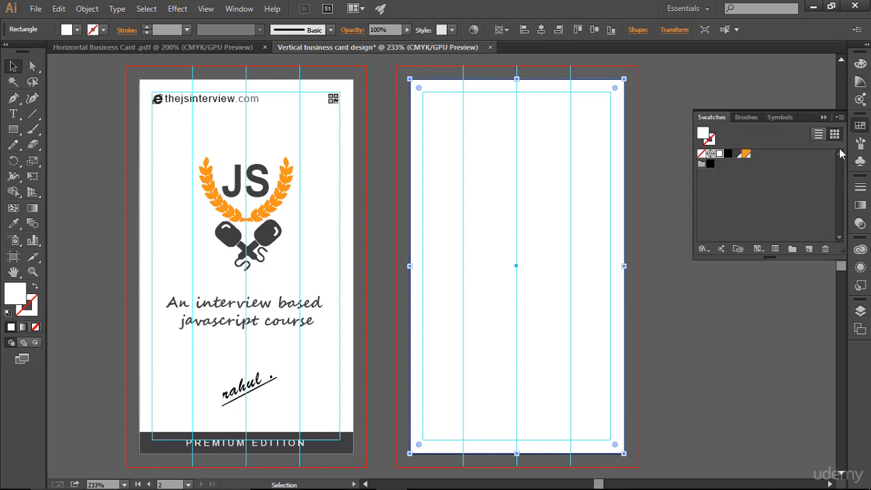
click(739, 155)
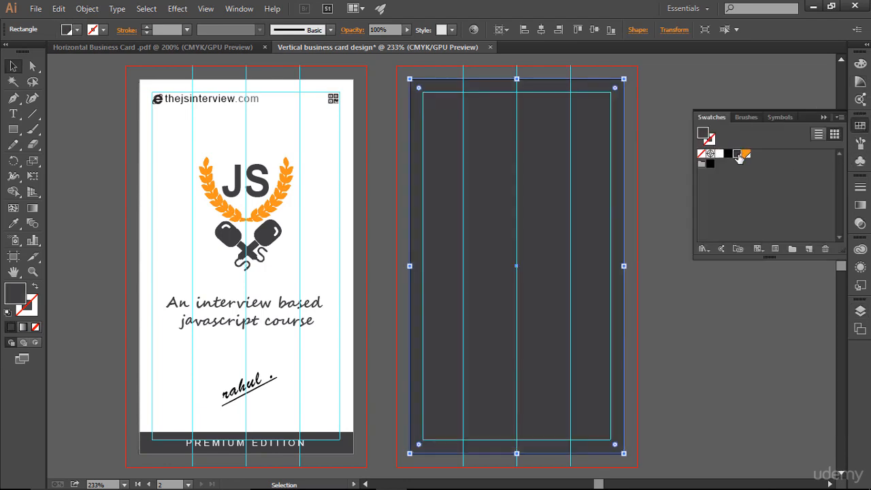
click(823, 120)
click(860, 310)
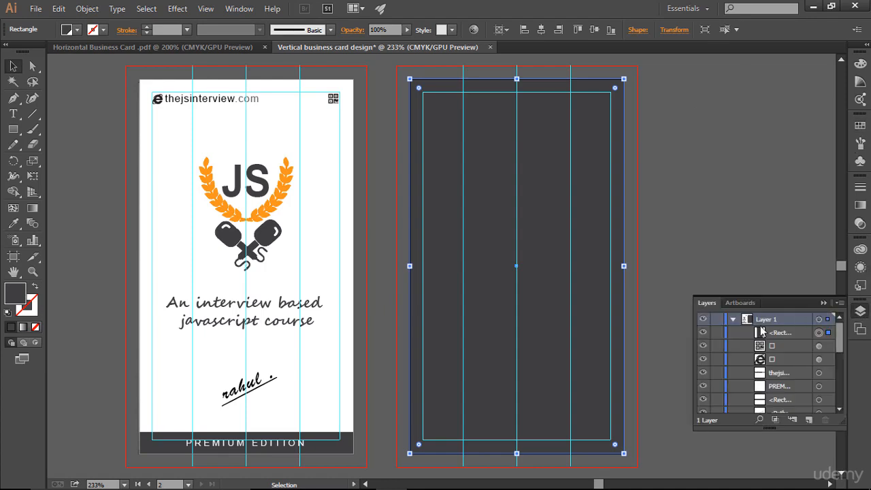
click(716, 332)
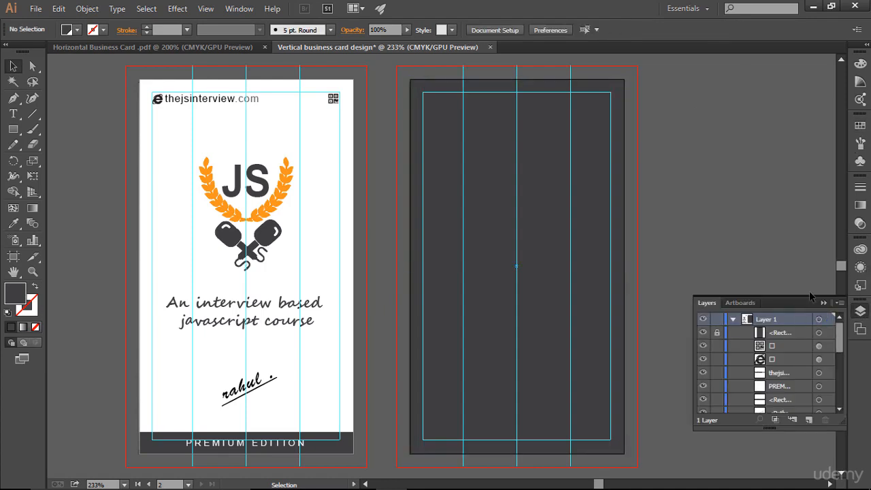
click(823, 302)
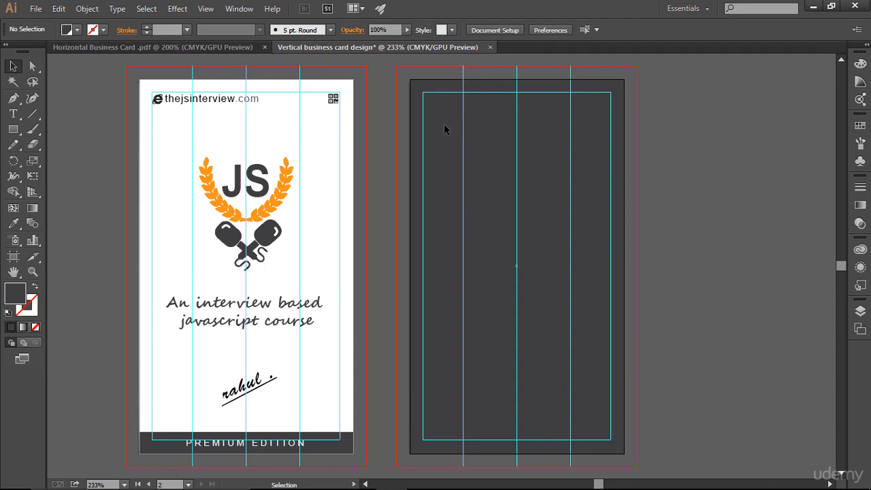
click(241, 48)
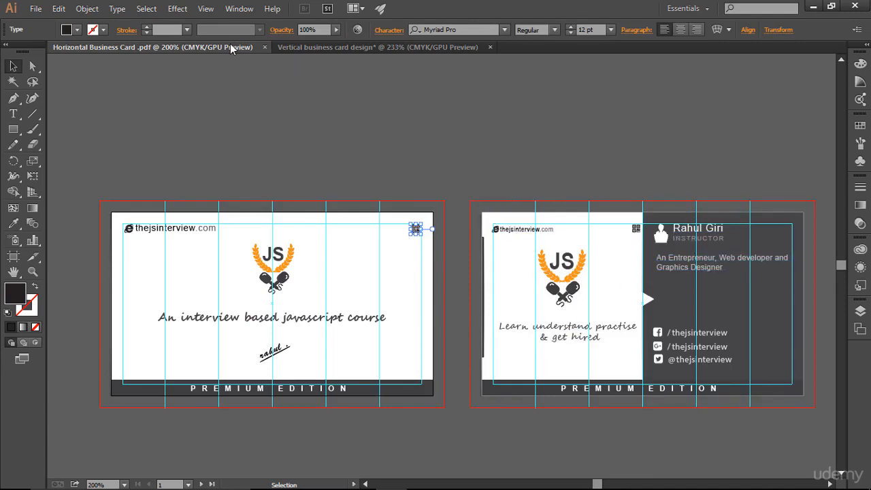
click(357, 46)
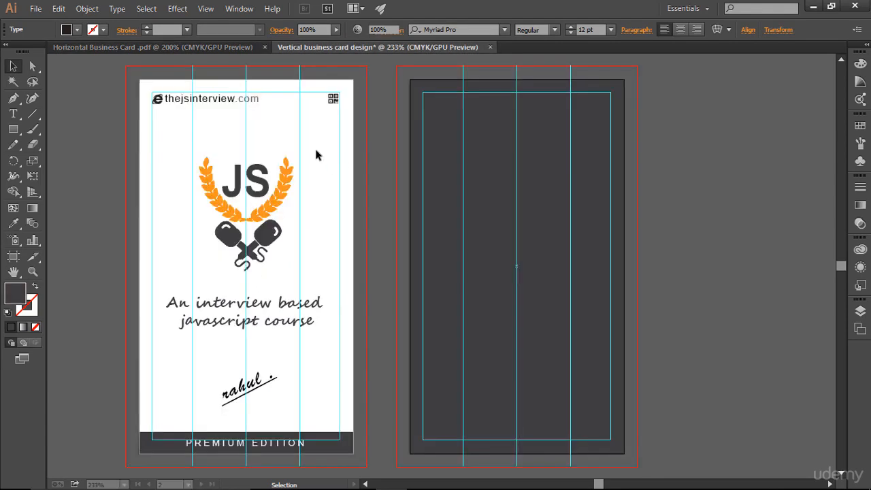
click(177, 48)
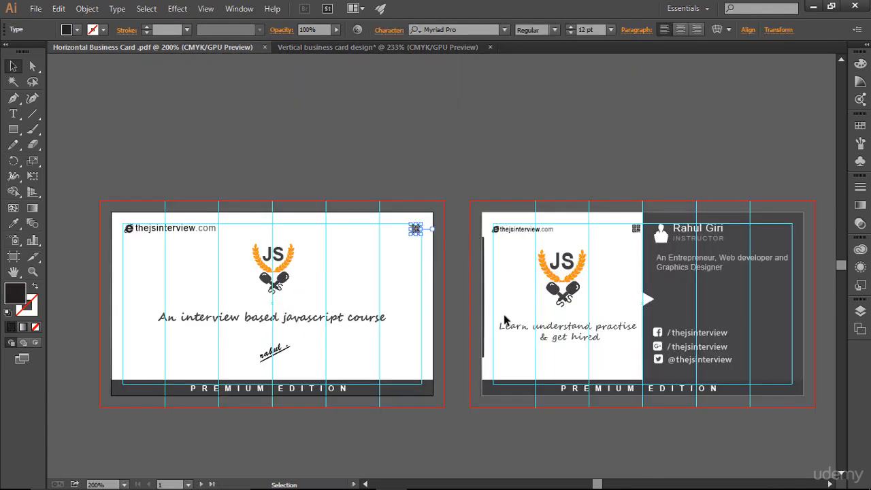
click(350, 40)
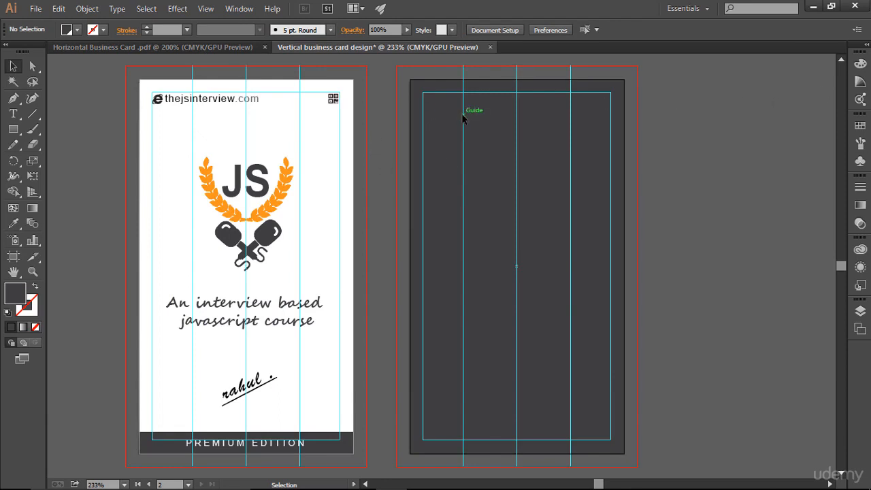
click(217, 49)
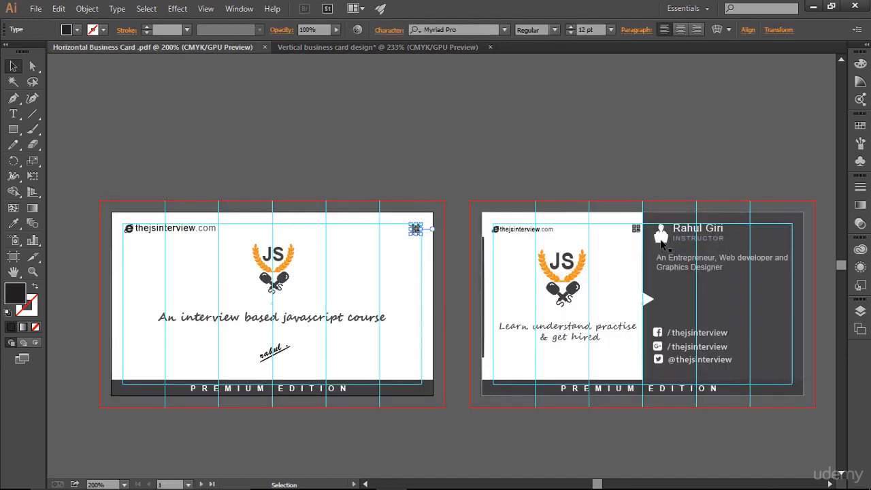
click(376, 49)
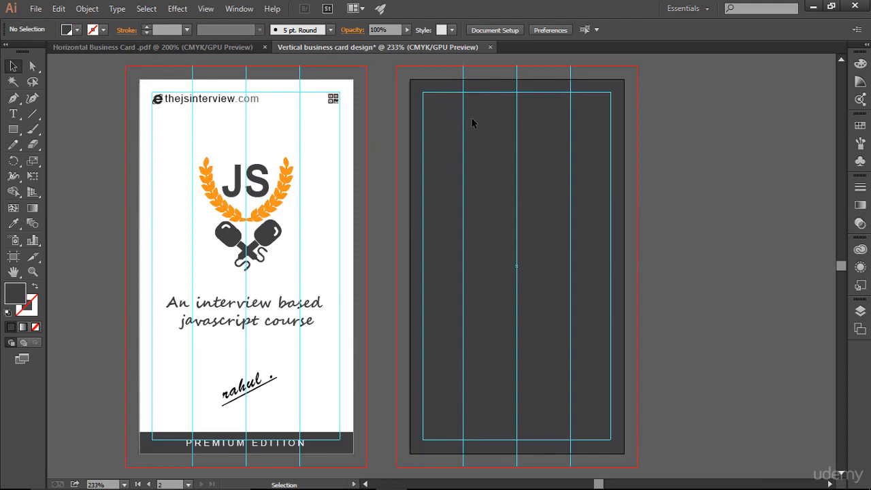
- Type the instructor's name as a text line on the dark back card
click(13, 113)
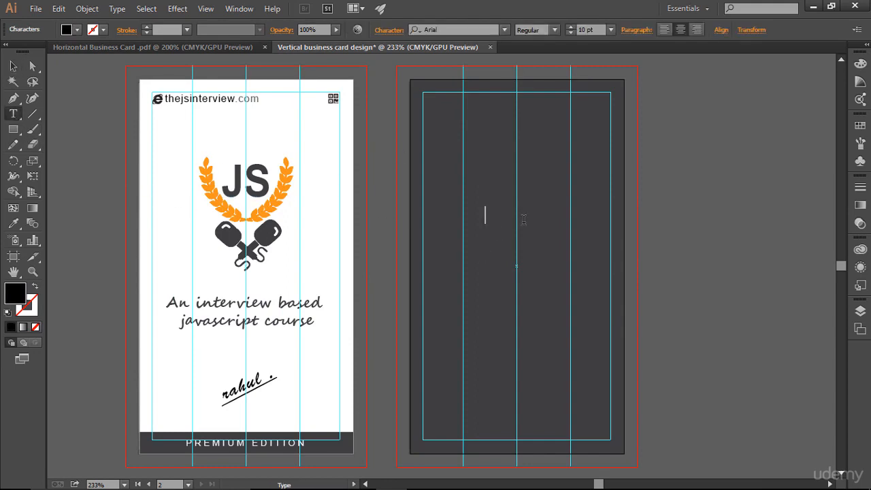
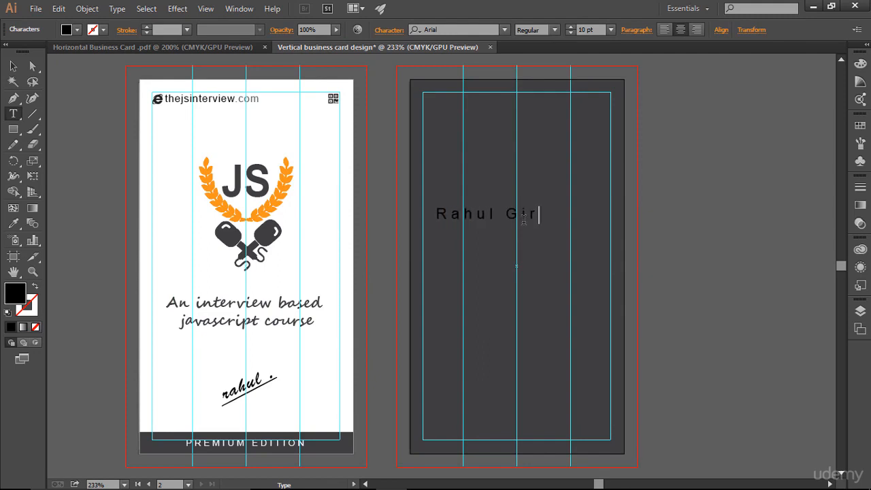
key(Escape)
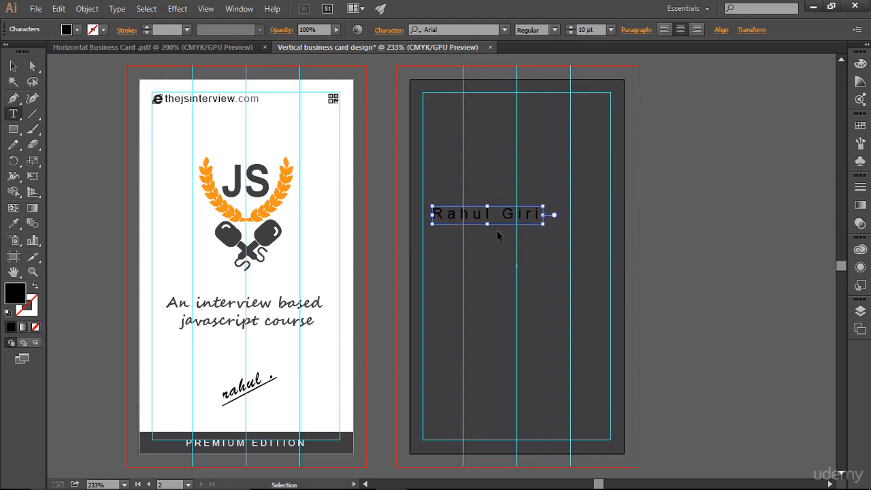
- Make the name text white and set its tracking to 0
key(ctrl+a)
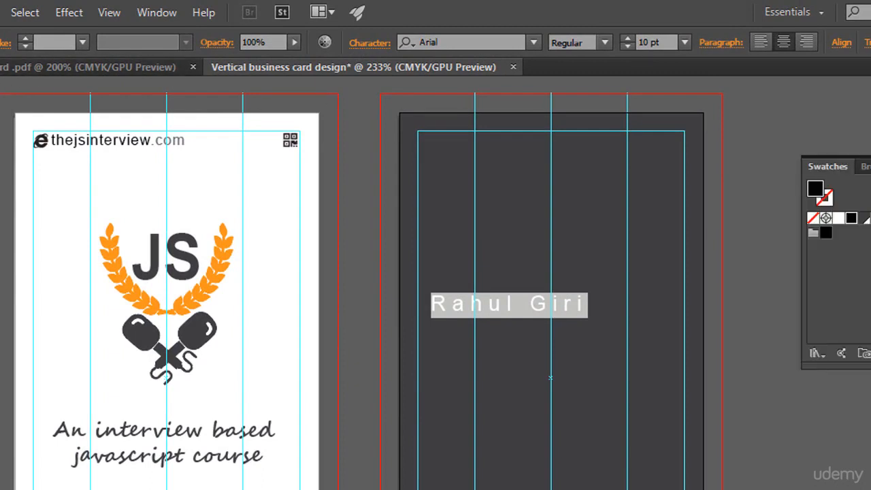
click(838, 218)
click(867, 161)
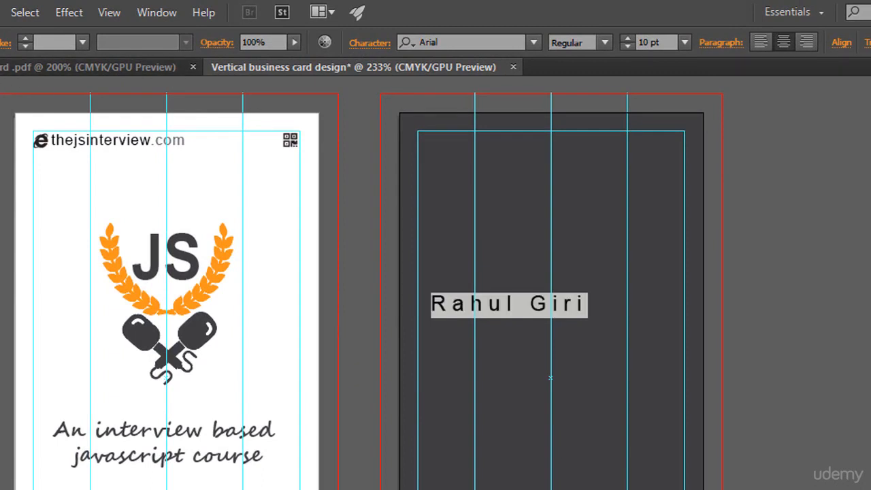
click(370, 43)
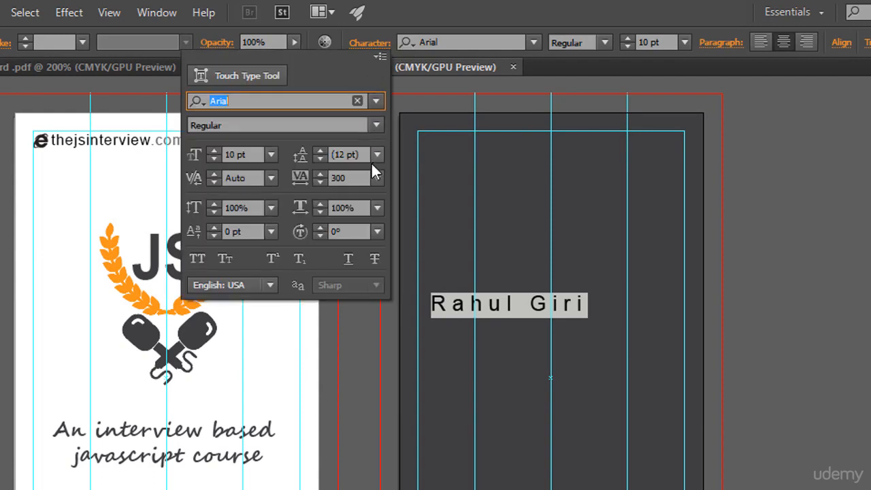
click(343, 178)
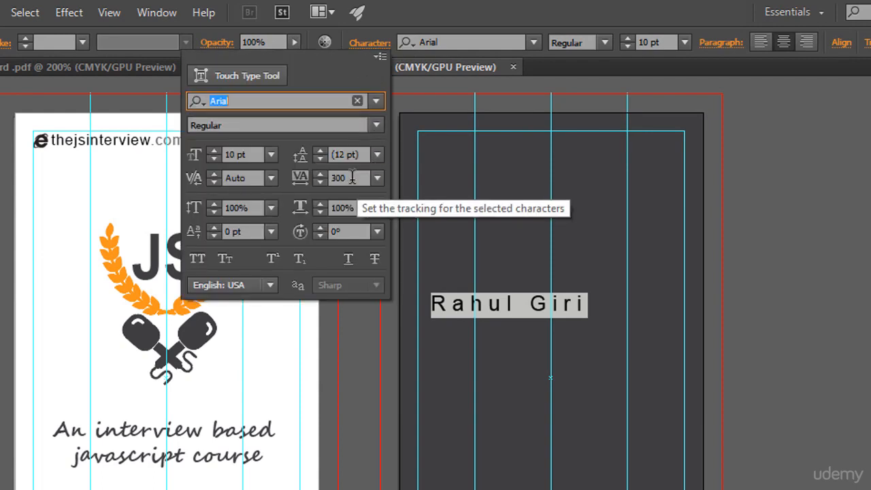
text(0)
key(Return)
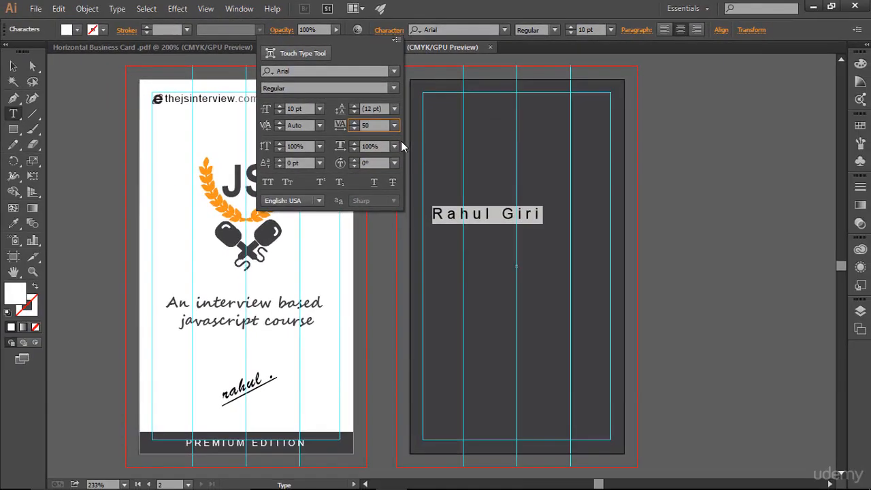
key(Escape)
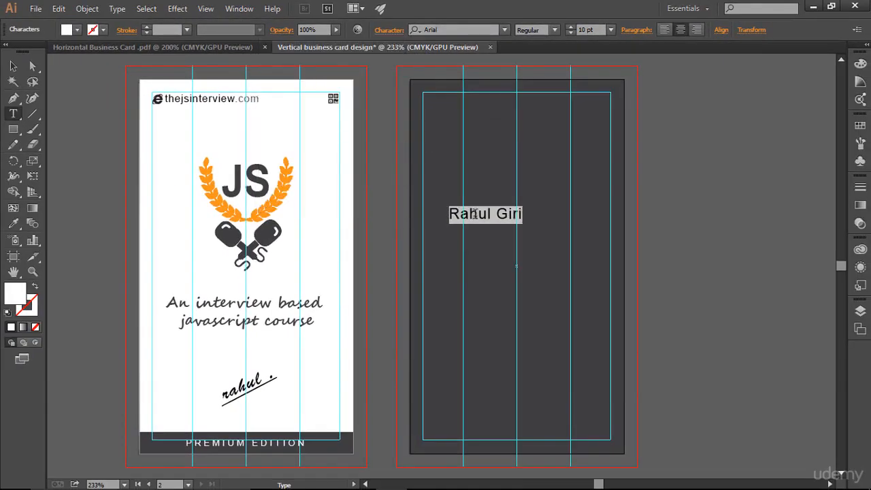
- Move the name up to the top of the dark back card
click(496, 215)
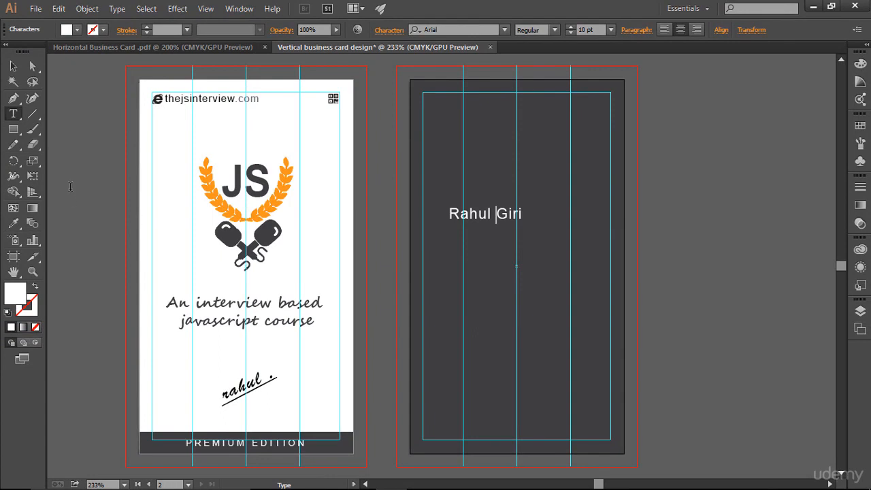
click(13, 66)
drag(482, 219, 498, 109)
click(585, 228)
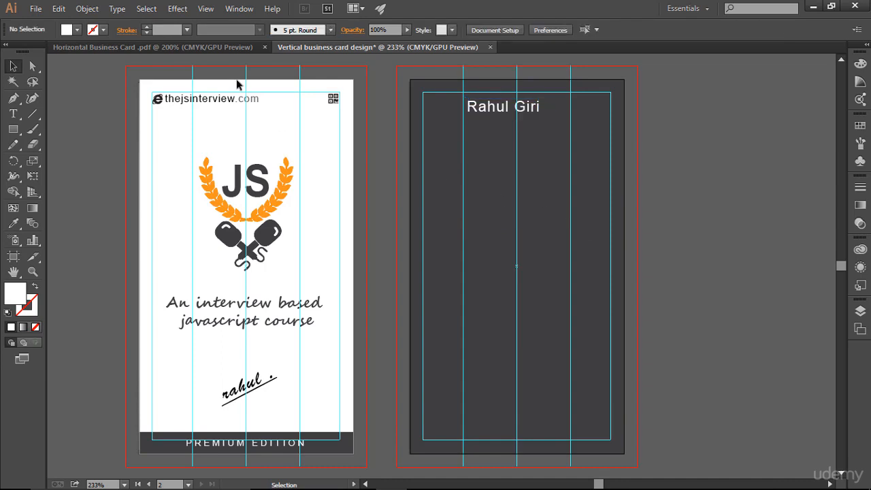
- Add a white INSTRUCTOR text line below the name
click(13, 114)
click(474, 187)
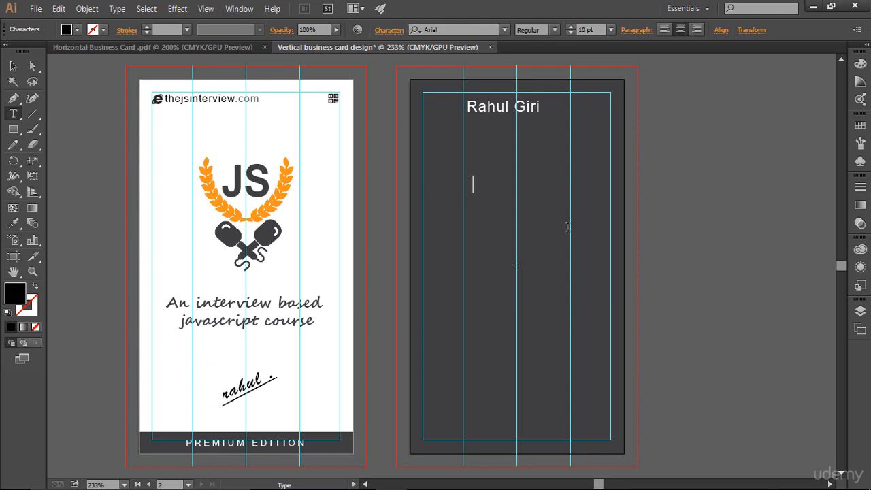
text(INSTRUCTOR)
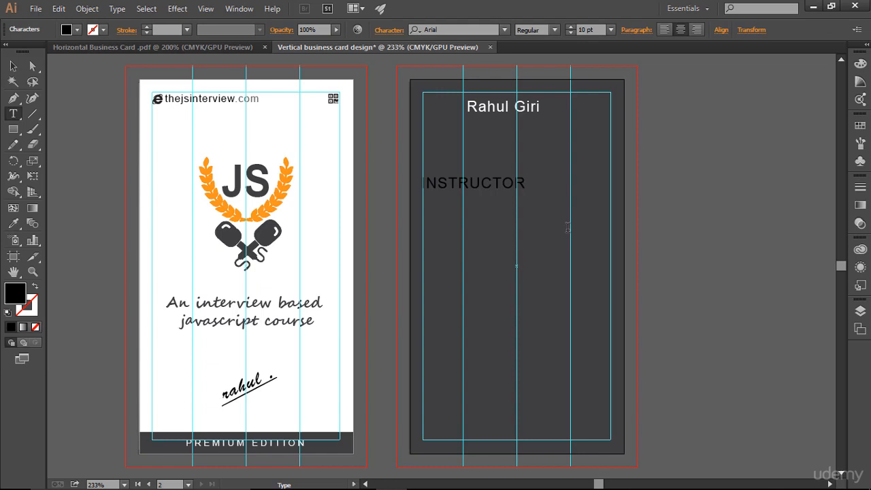
key(ctrl+a)
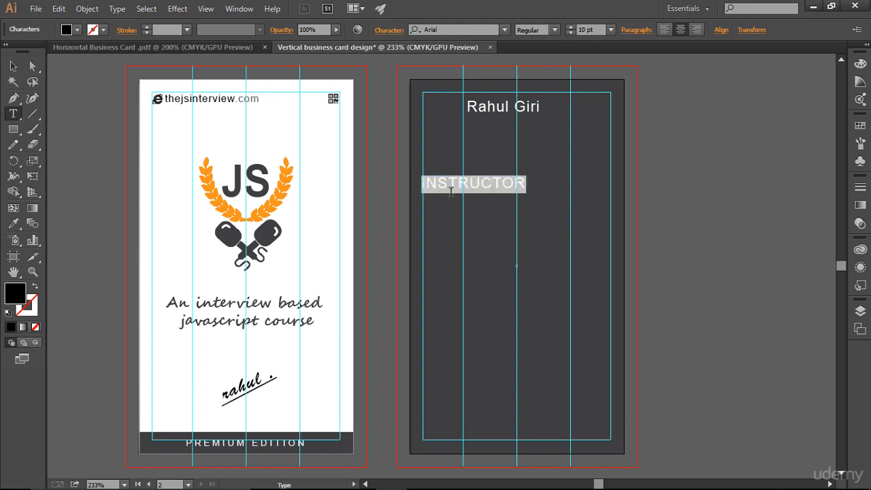
click(860, 125)
click(719, 153)
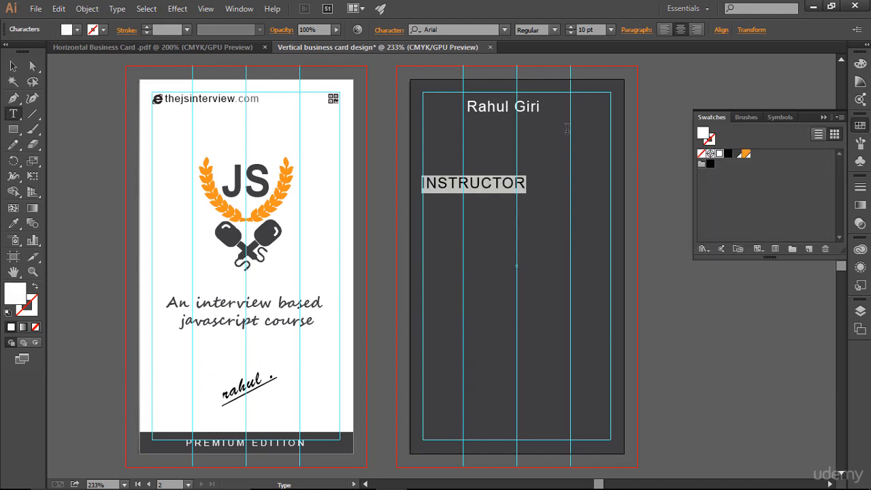
- Recolour INSTRUCTOR from dark grey to a light grey tint from the Color Guide
click(824, 117)
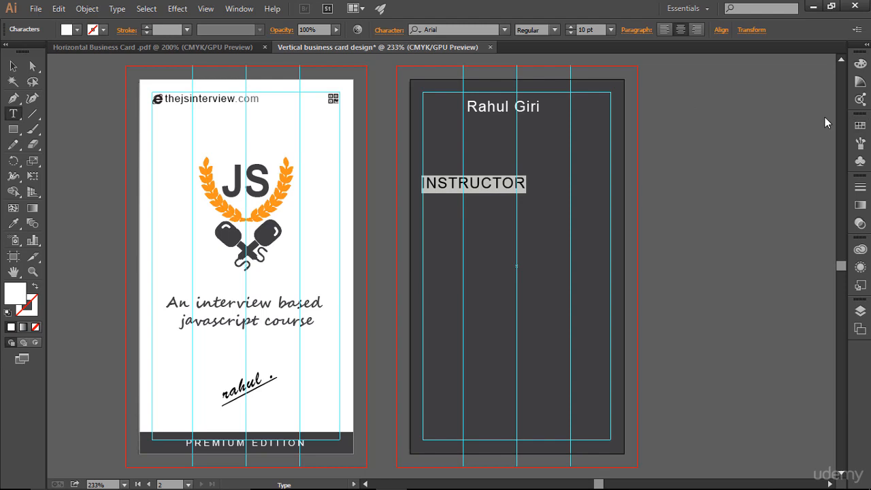
click(860, 125)
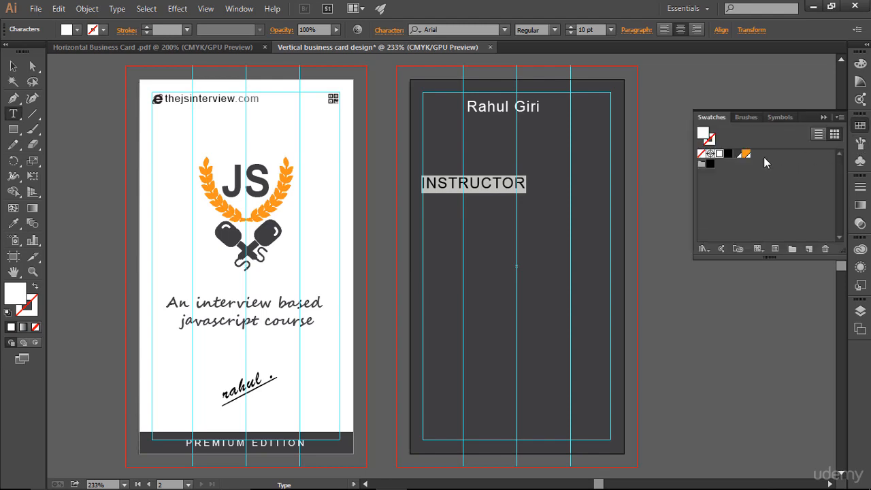
click(737, 154)
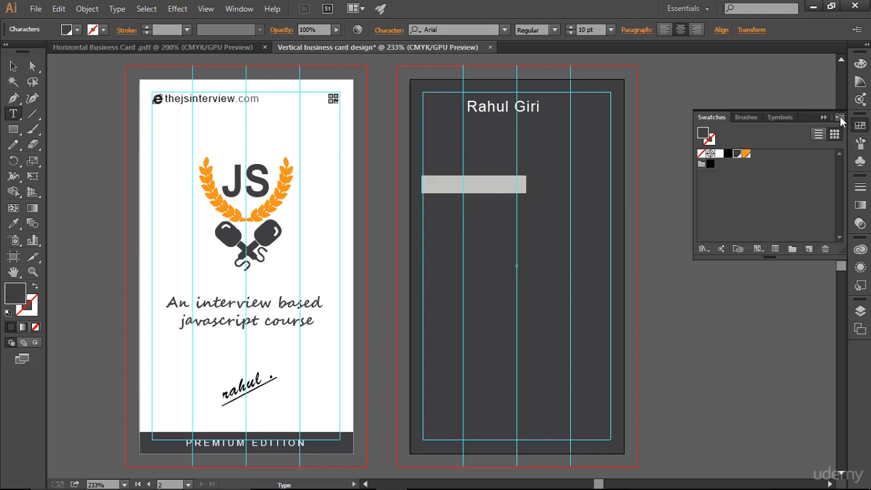
drag(832, 121, 828, 121)
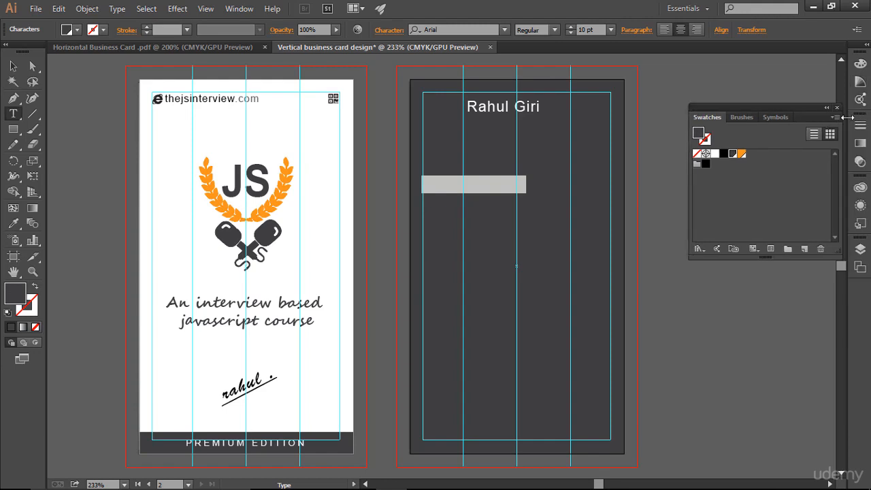
drag(817, 117, 857, 132)
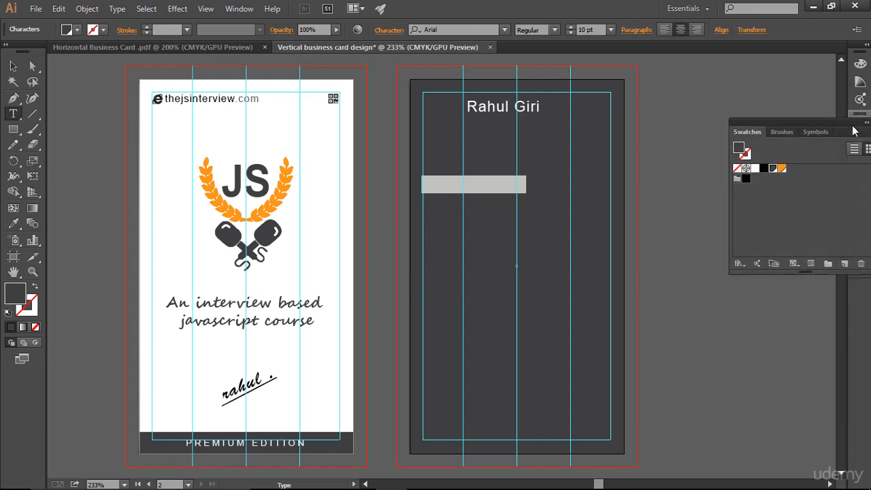
click(860, 81)
click(801, 104)
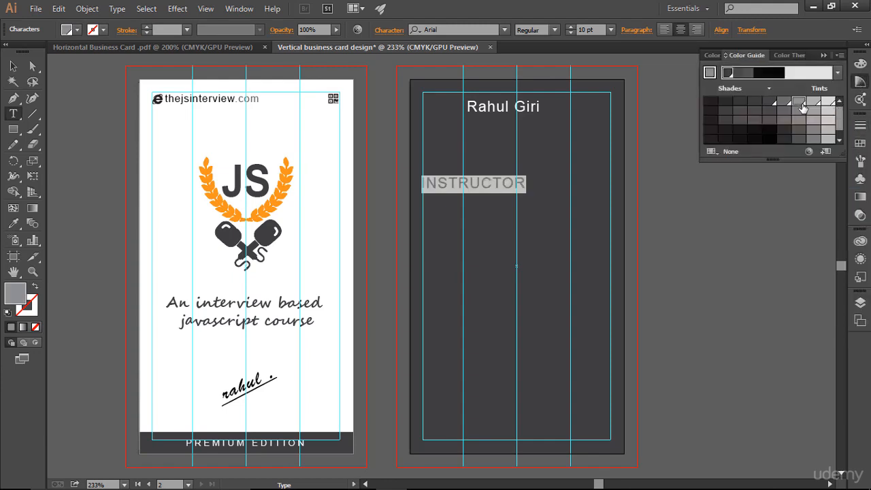
click(479, 185)
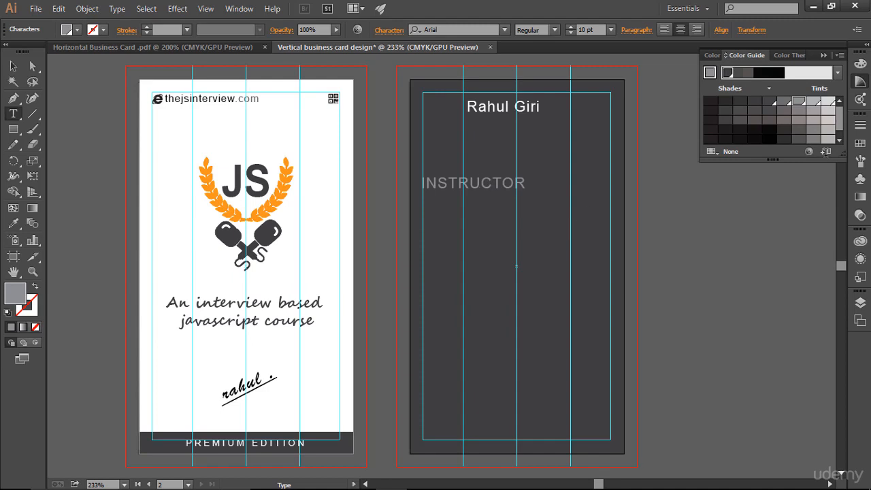
click(823, 55)
click(13, 66)
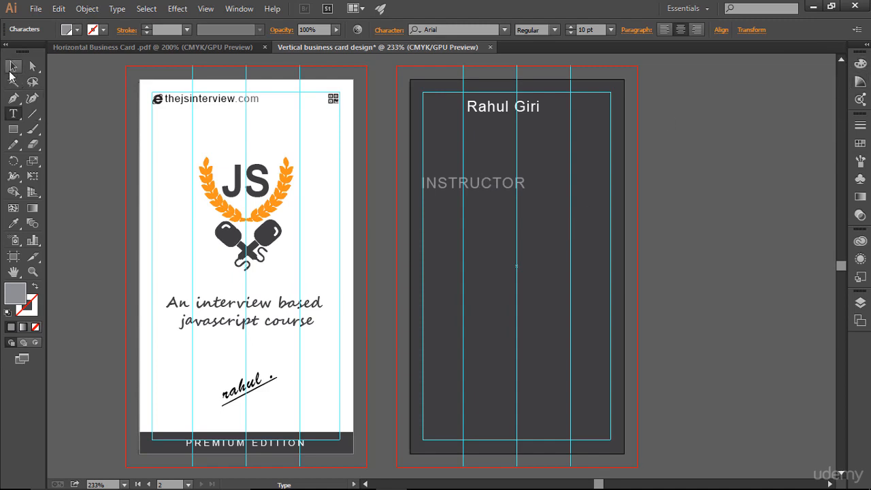
click(464, 192)
- Move INSTRUCTOR just under the name, reduce it to 6 pt, and nudge it left and up
drag(463, 190, 508, 130)
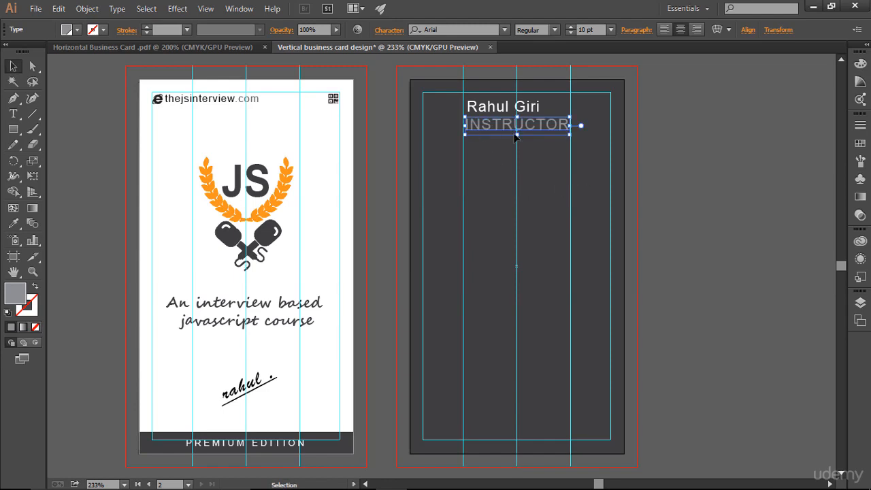
click(572, 35)
click(572, 34)
click(572, 34)
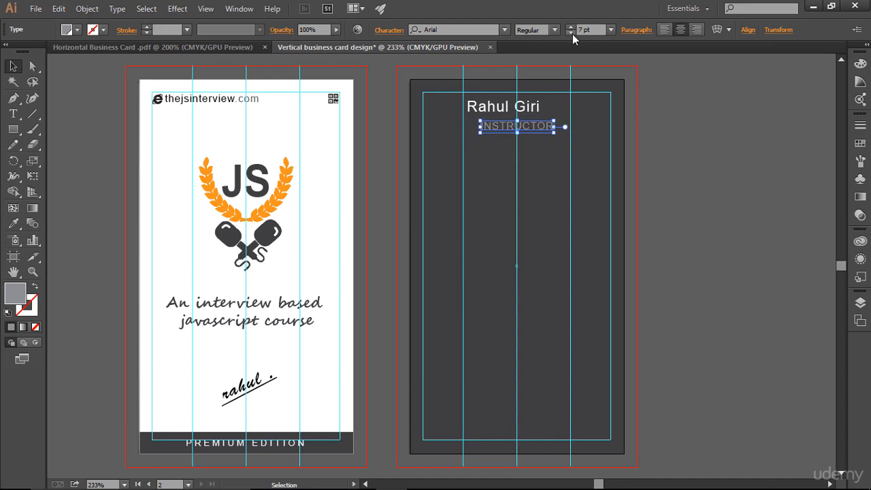
click(572, 34)
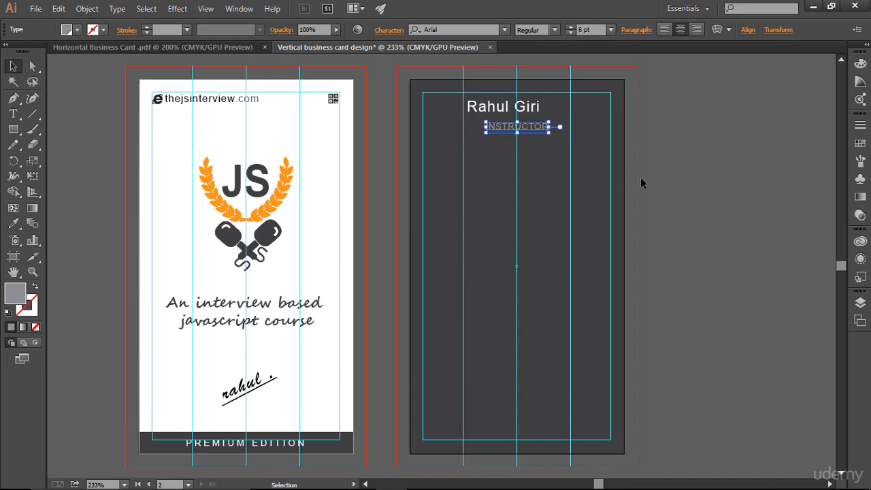
key(Left)
key(Left)
key(Left)
key(Left)
key(Left)
key(Left)
key(Left)
key(Left)
key(Left)
key(Left)
key(Left)
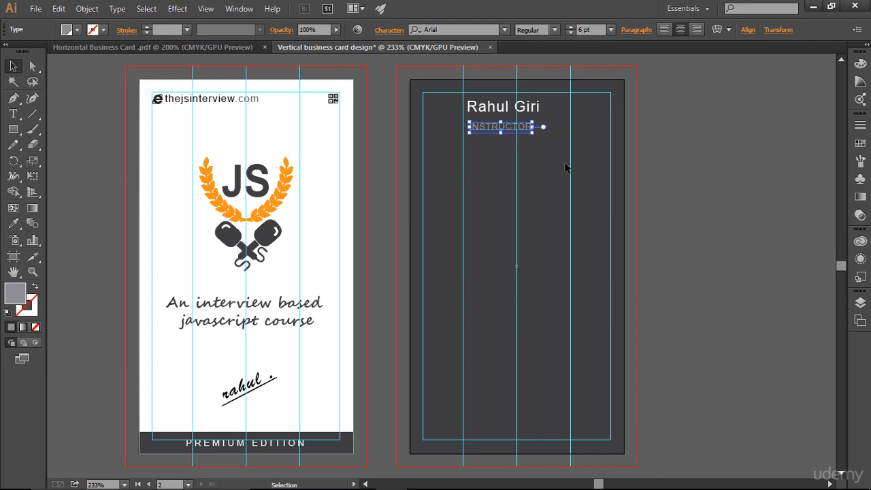
key(Left)
key(Left)
key(Left)
key(Up)
key(Up)
key(Up)
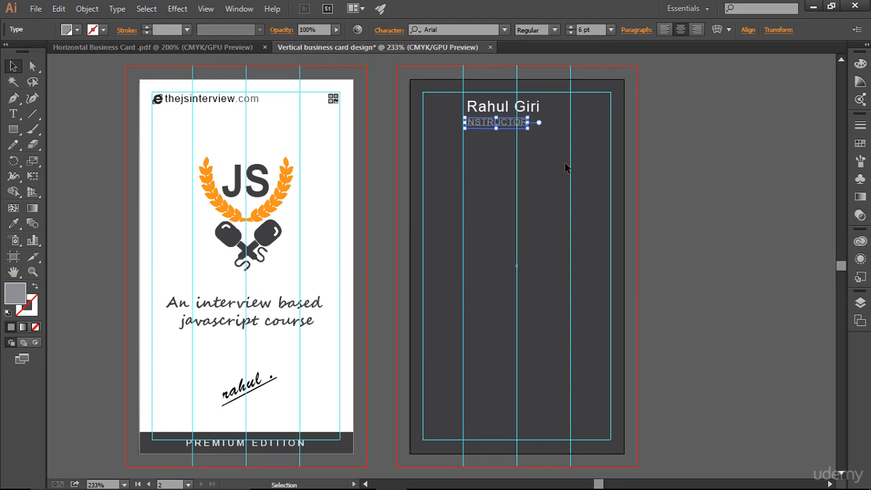
click(391, 29)
- Widen INSTRUCTOR's tracking to 800 and nudge it right to recentre it
click(362, 125)
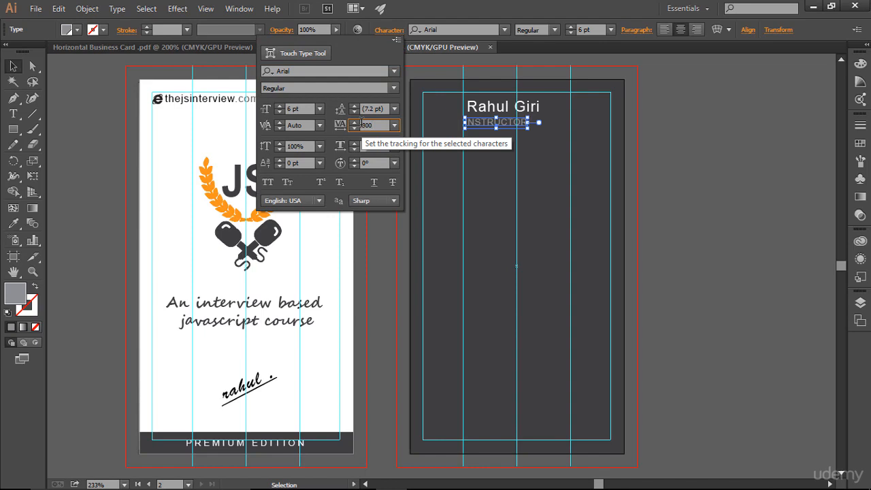
key(Return)
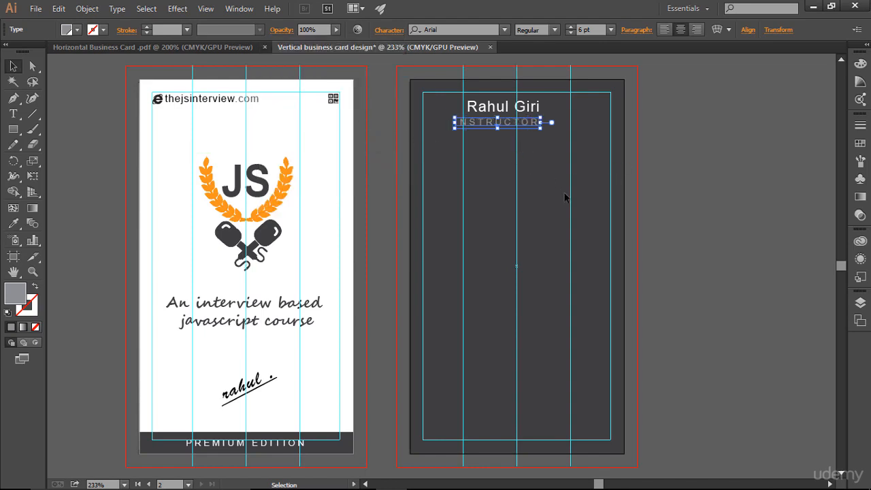
key(Right)
key(Right)
key(Right)
key(Right)
key(Right)
key(Right)
key(Right)
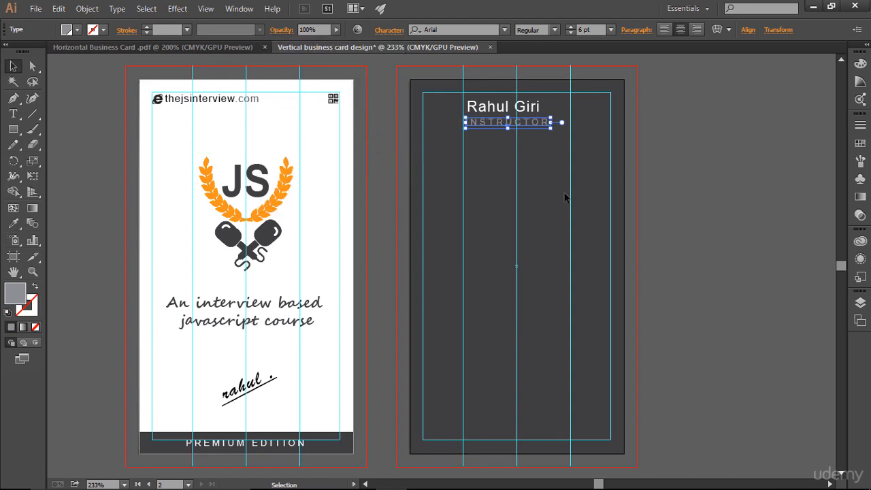
click(564, 197)
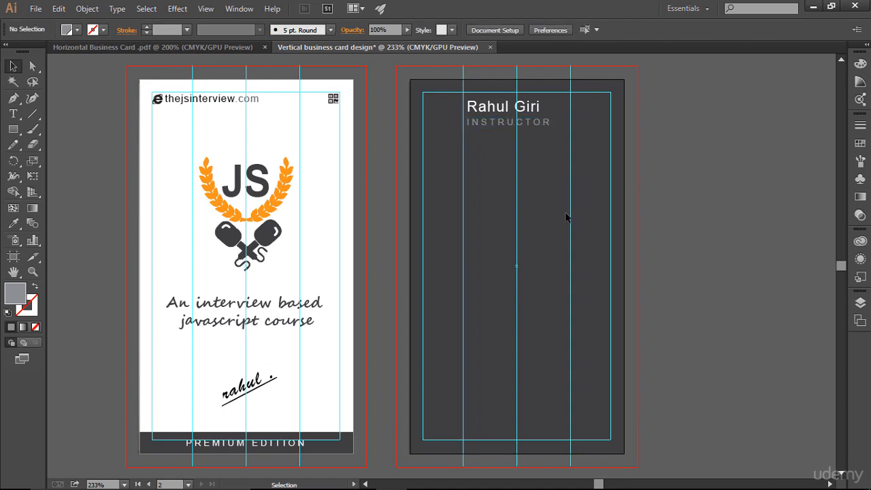
click(537, 126)
- Set INSTRUCTOR's tracking to 200 and nudge it slightly left under the name
click(389, 30)
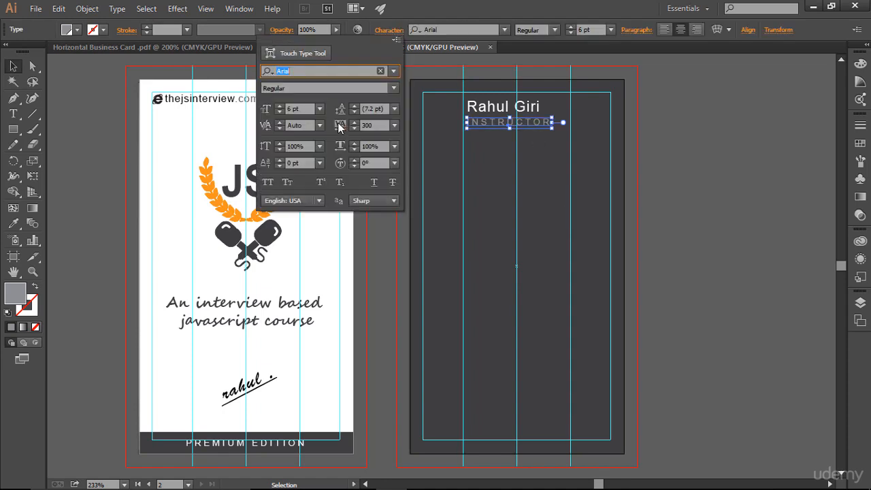
drag(371, 125, 334, 128)
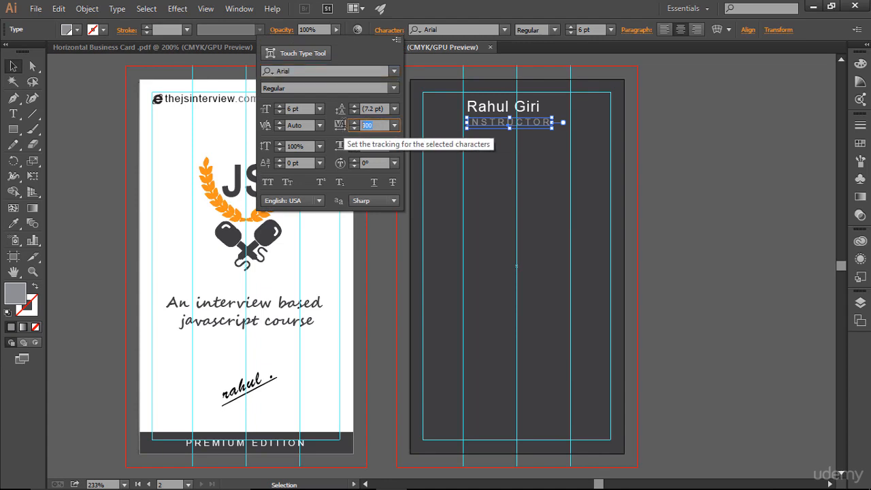
text(200)
key(Return)
click(534, 184)
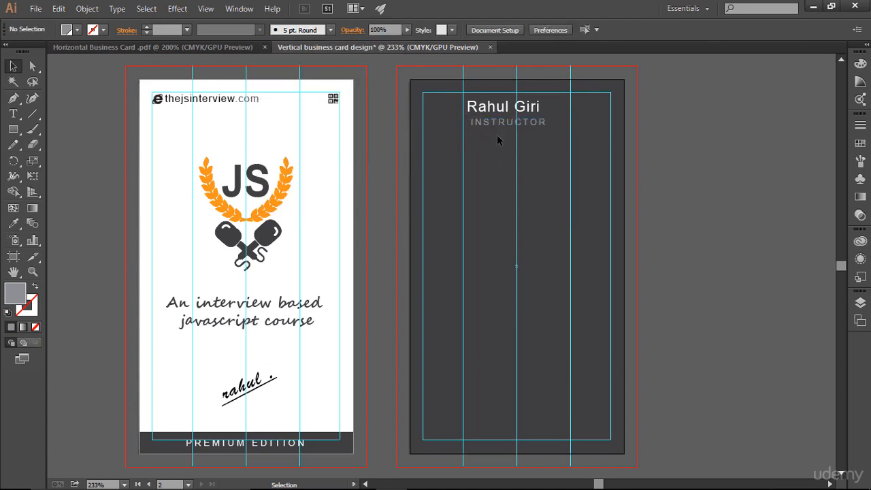
click(497, 123)
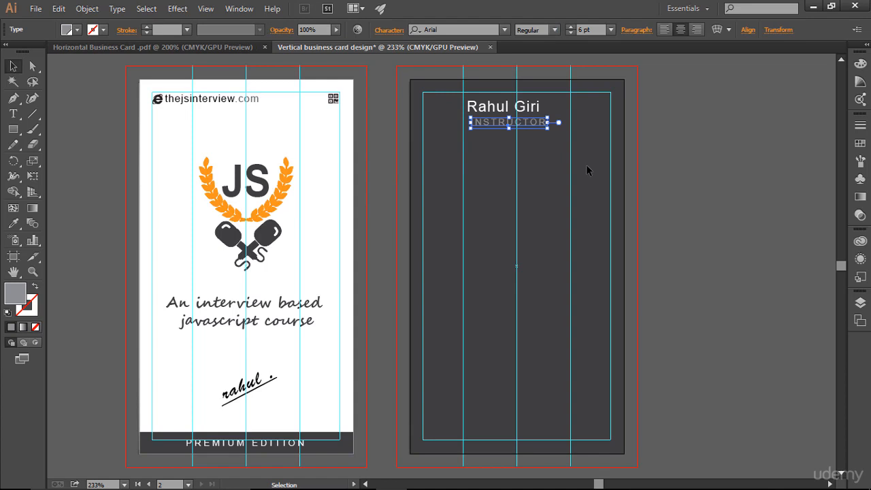
click(557, 188)
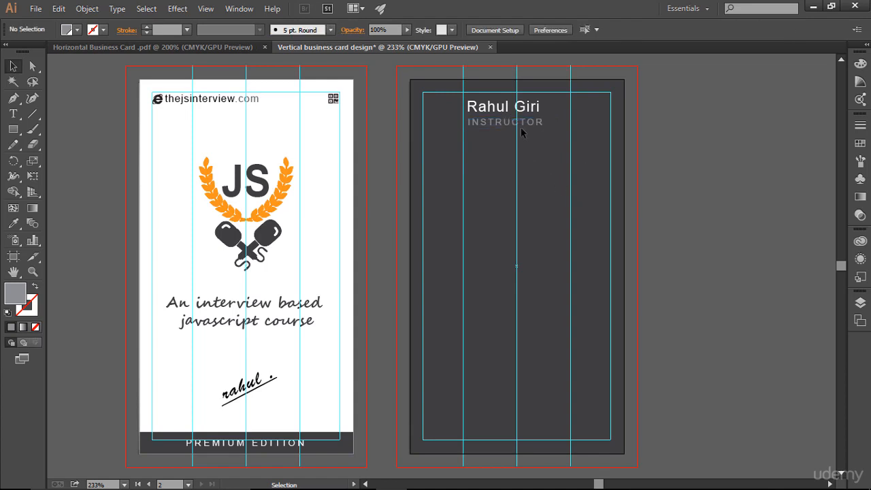
click(521, 122)
key(Left)
click(565, 161)
- Bring the white person icon from the horizontal card and shrink it to about 0.15 × 0.21 in
click(171, 47)
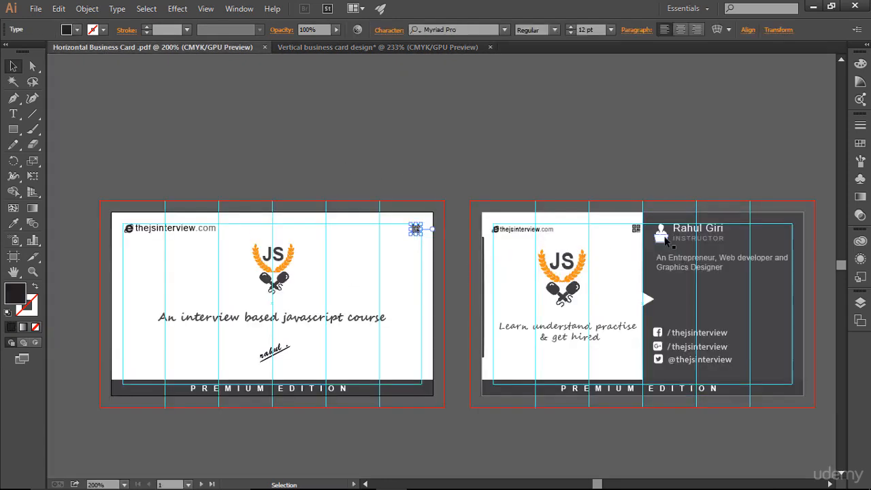
drag(661, 236, 440, 118)
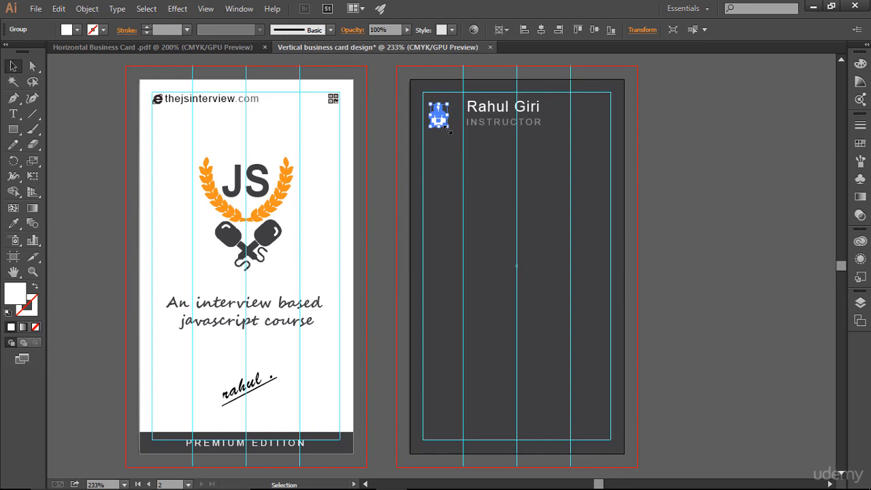
drag(447, 130, 454, 135)
click(530, 228)
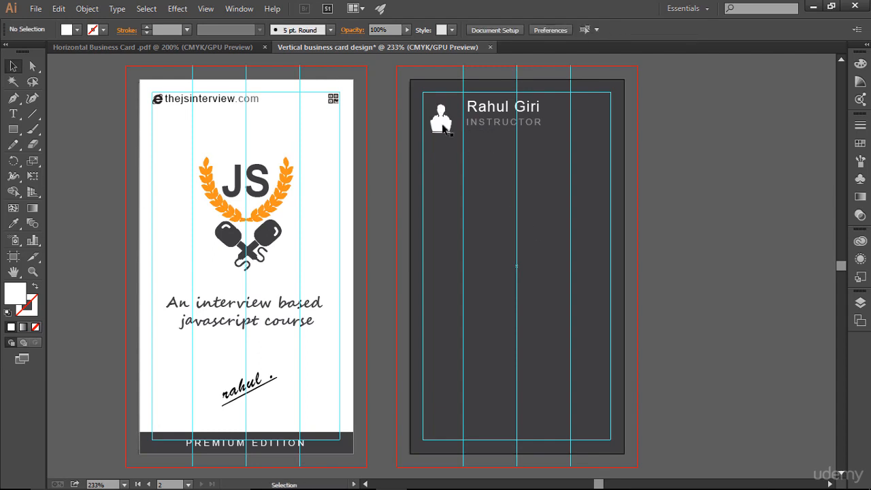
- Nudge the person icon into place left of the name and INSTRUCTOR title
click(442, 125)
key(Up)
key(Up)
key(Right)
key(Right)
key(Right)
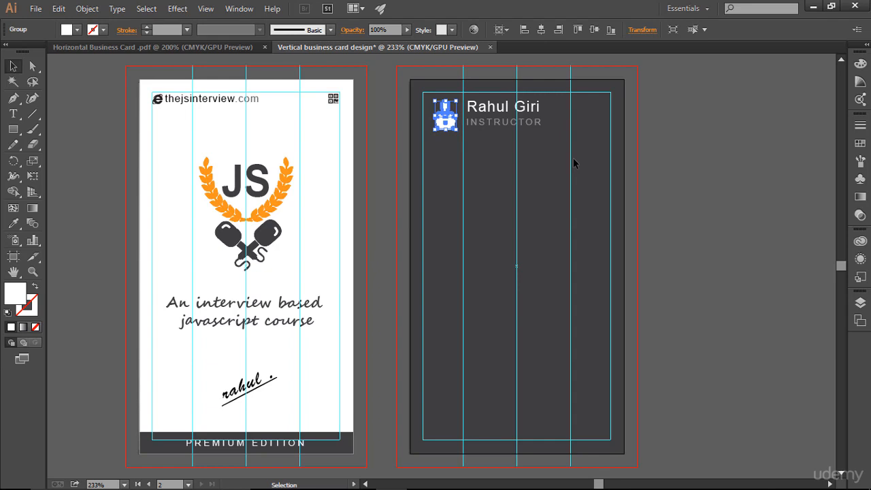
key(Left)
click(573, 163)
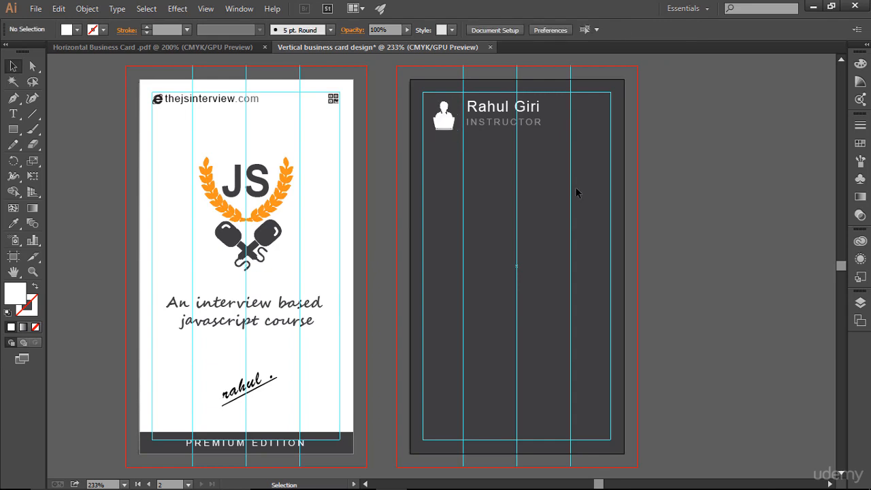
click(453, 133)
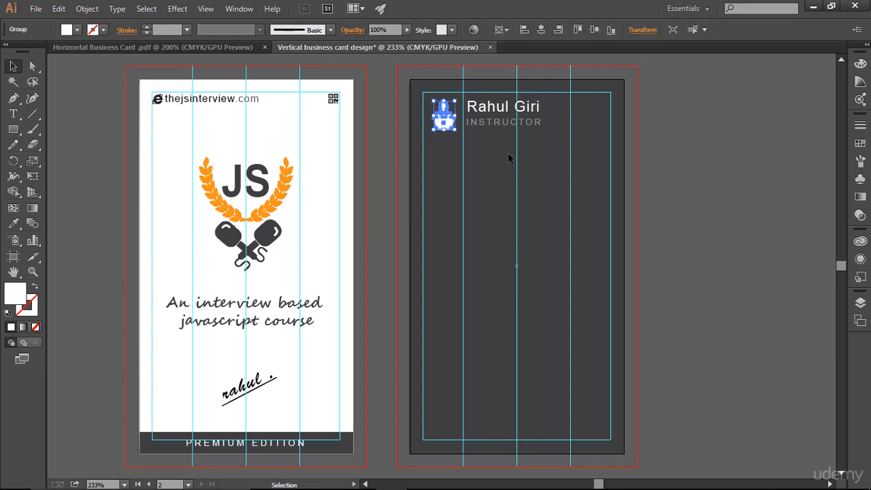
click(547, 177)
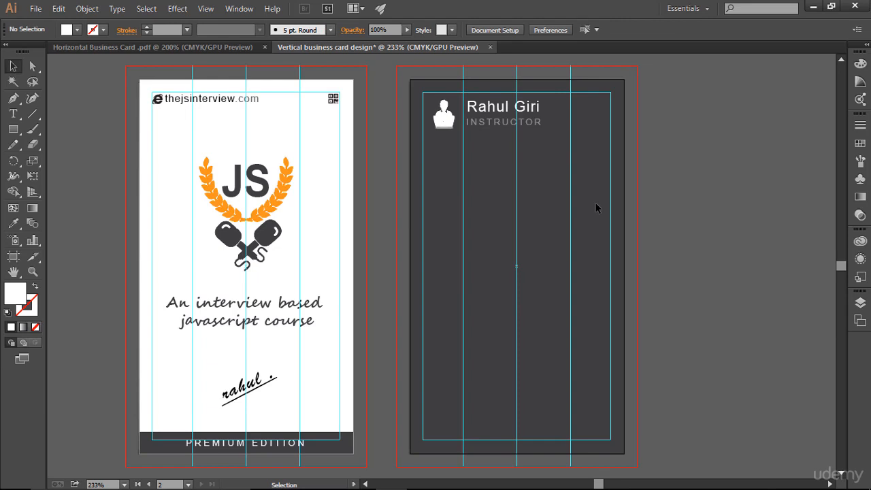
- Paste the front's PREMIUM EDITION bar and text in place on the back card
key(ctrl+semicolon)
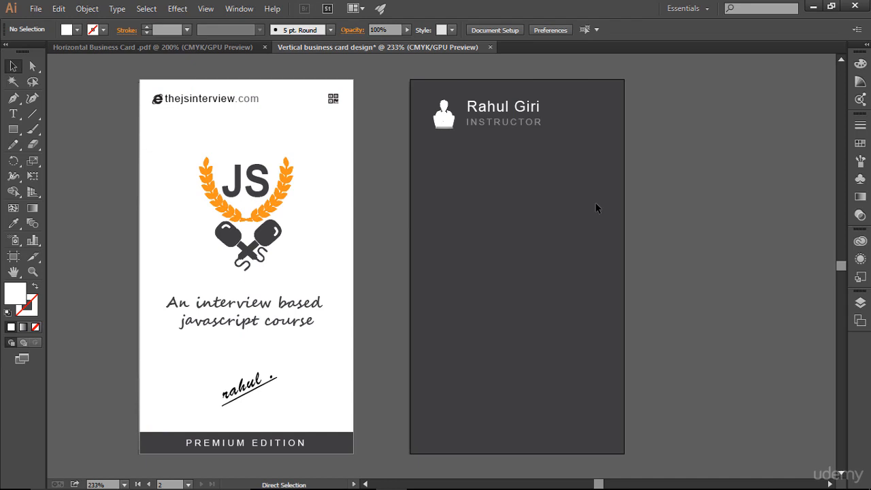
key(ctrl+;)
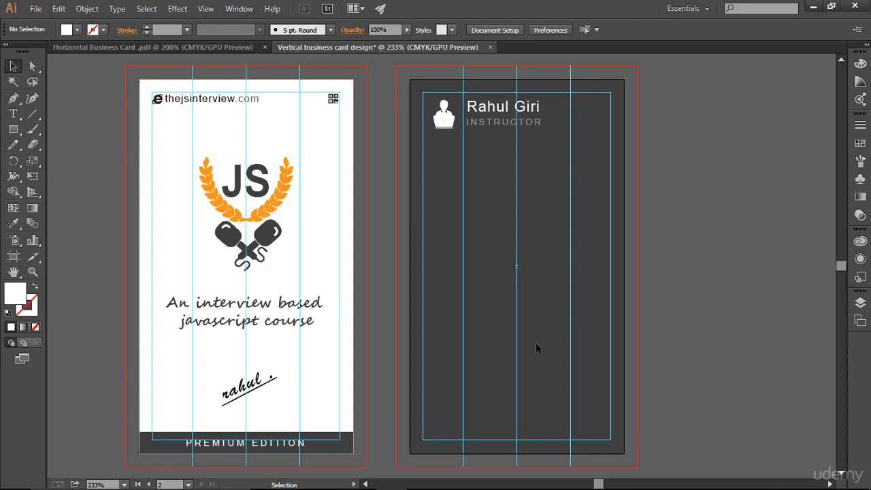
click(333, 451)
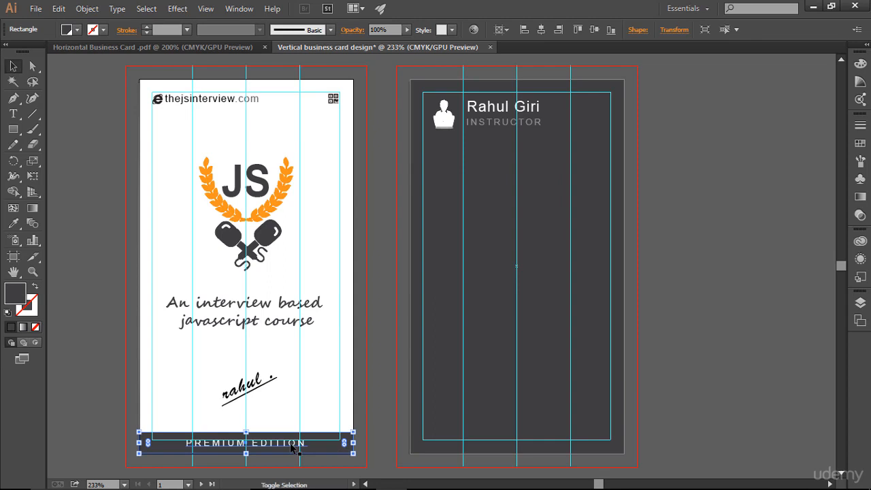
shift+click(292, 445)
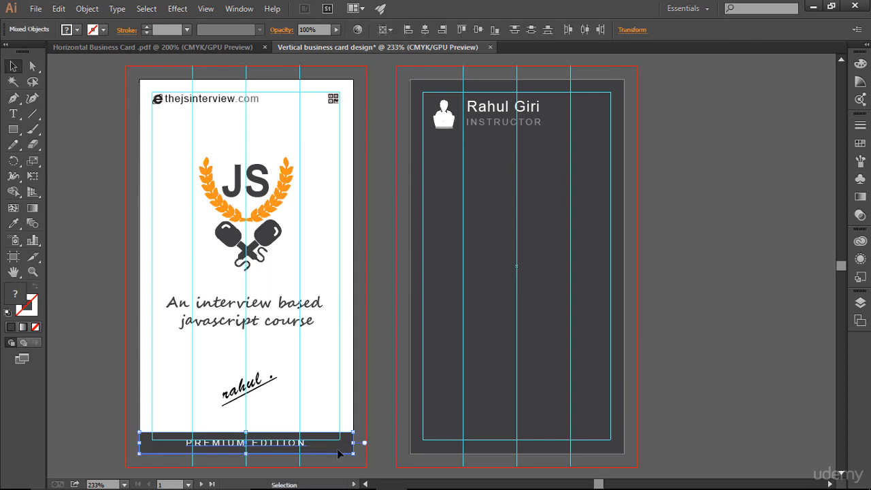
click(509, 437)
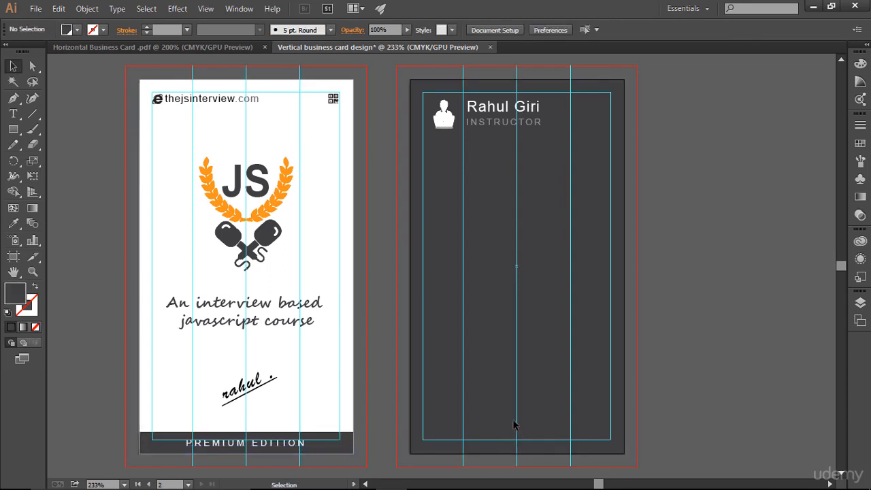
key(ctrl+shift+v)
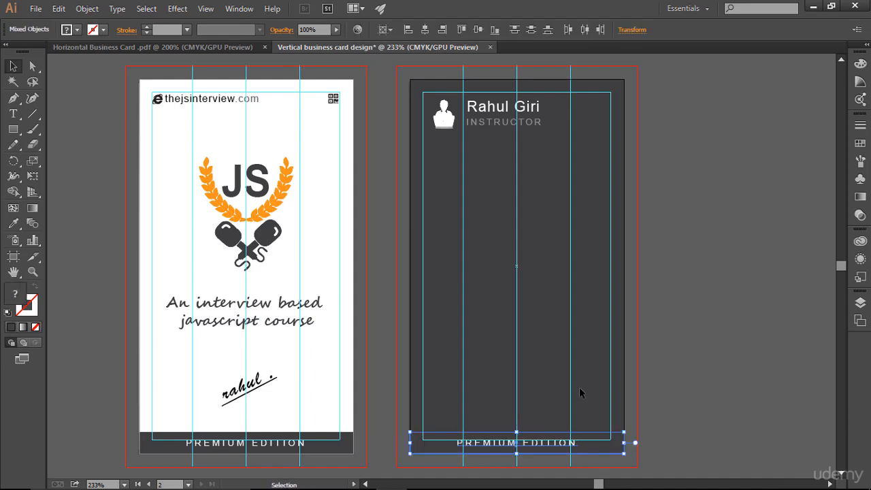
- Hide the guides and check the pasted PREMIUM EDITION bar on the back card
key(ctrl+;)
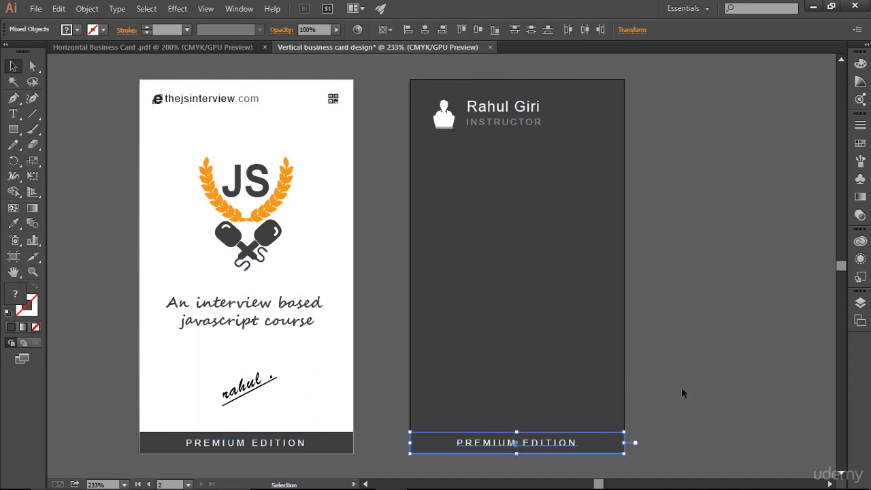
click(688, 388)
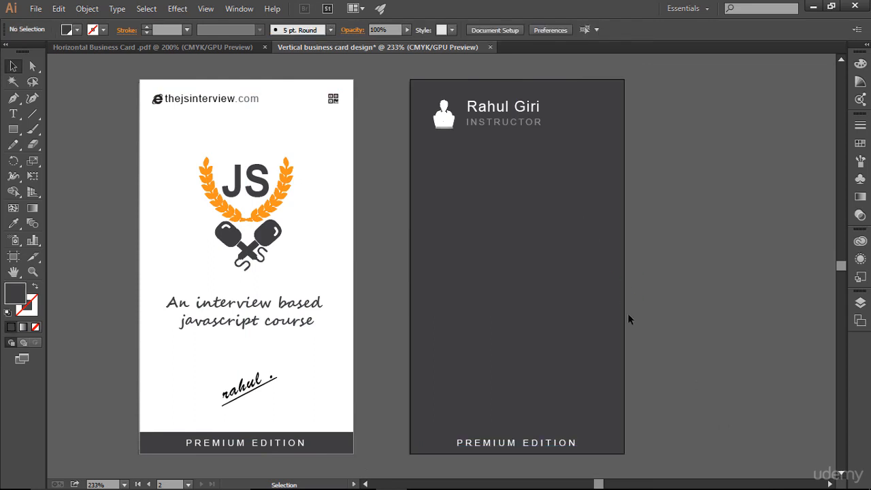
drag(396, 436, 698, 456)
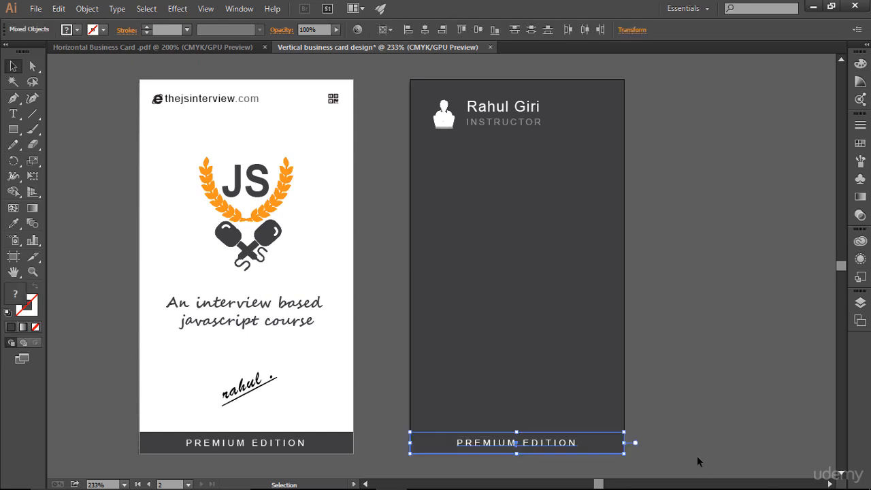
click(673, 357)
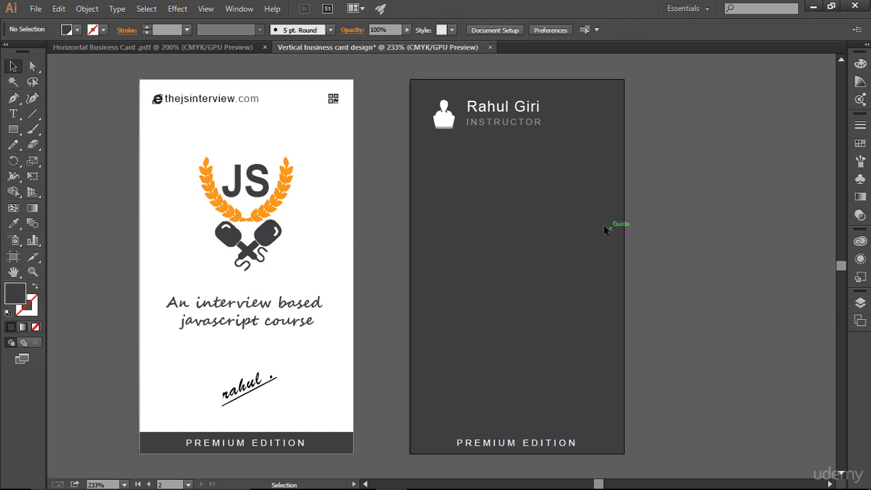
click(860, 303)
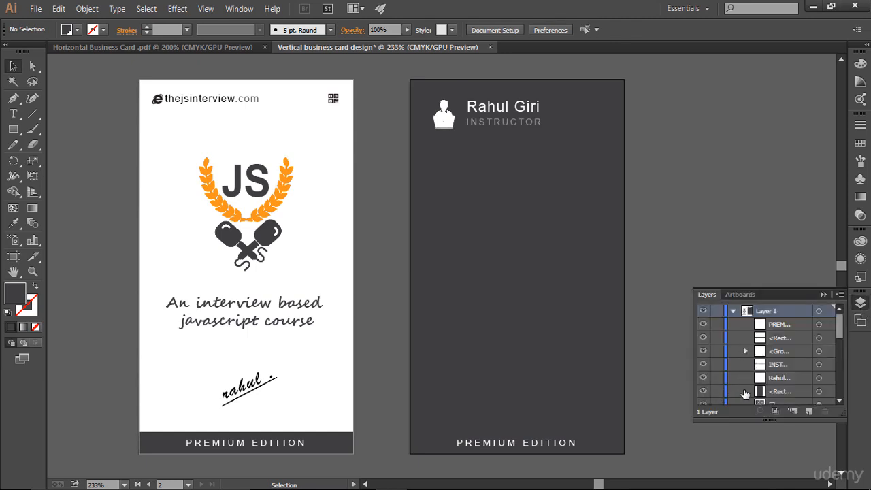
- Set the dark back card's background rectangle to 91% opacity
click(817, 393)
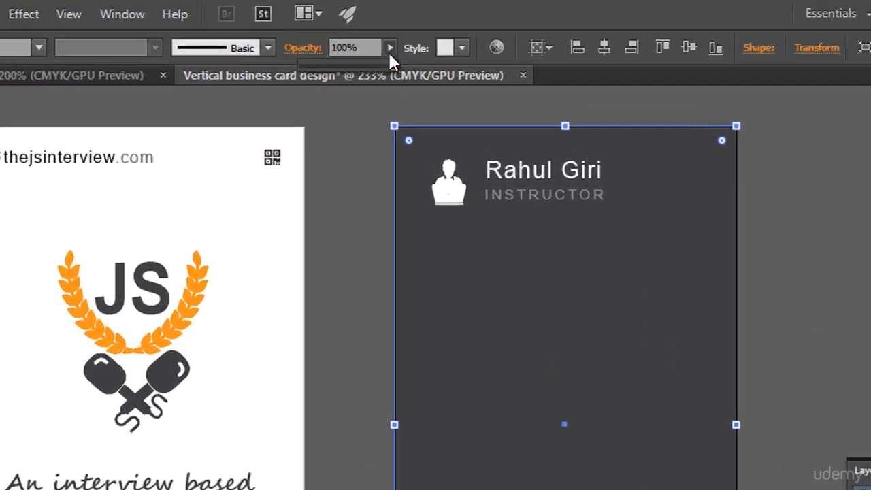
click(407, 30)
drag(362, 102, 357, 98)
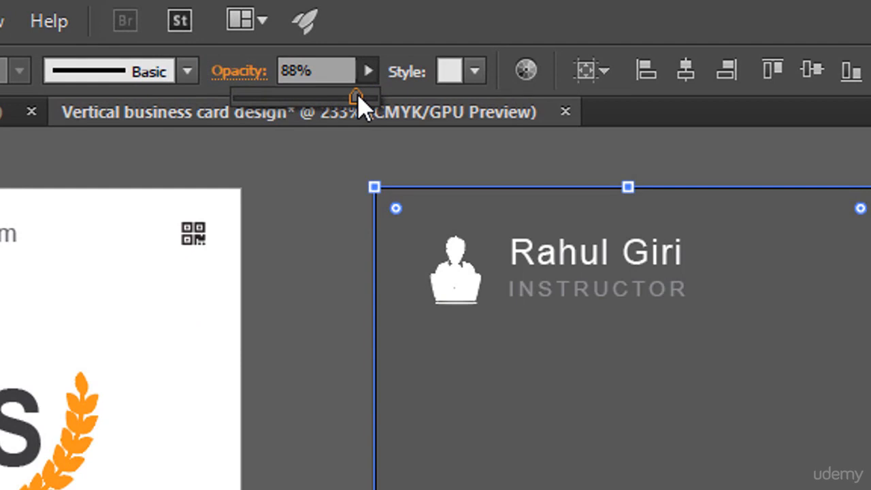
drag(360, 106, 366, 107)
key(Return)
key(ctrl+shift+a)
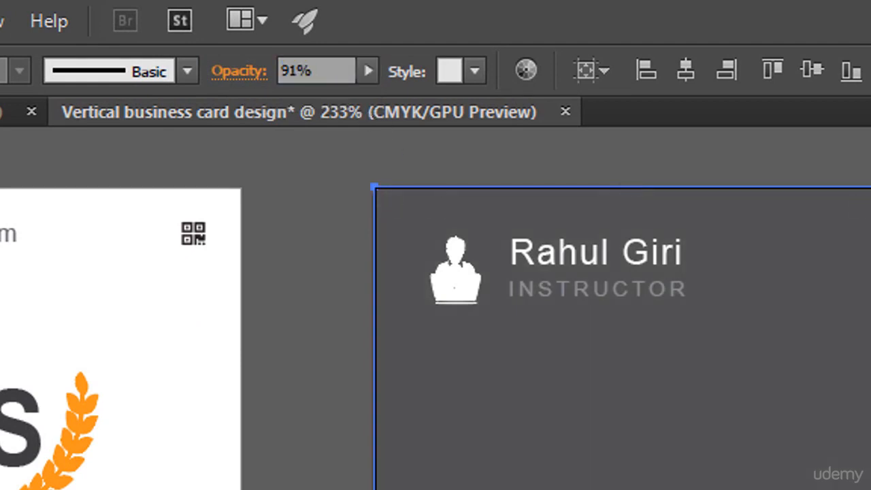
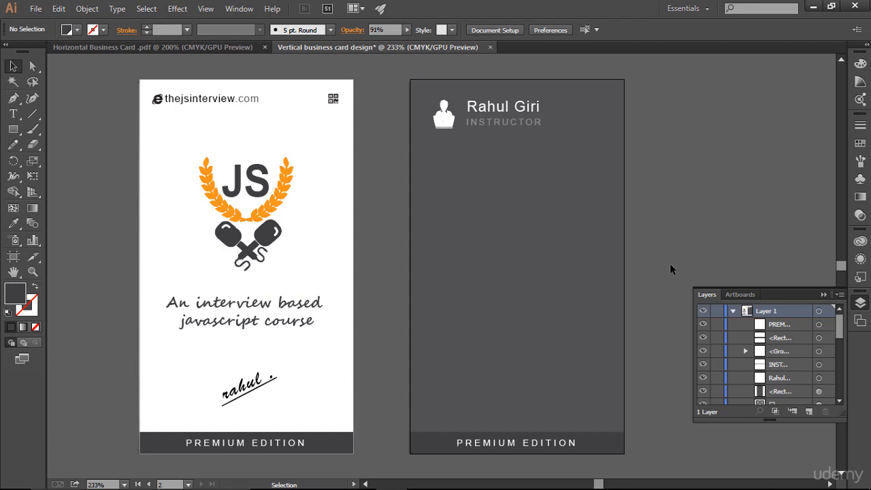
- Raise the back card's dark background rectangle to 95% opacity
click(463, 166)
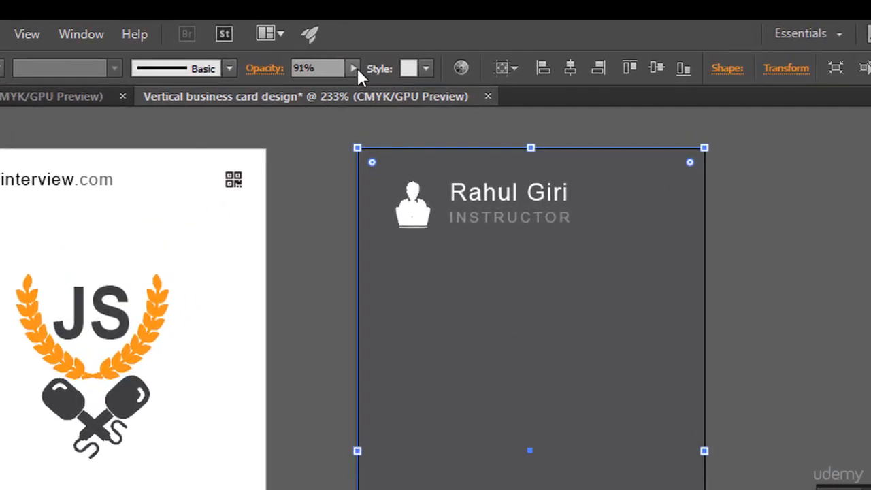
click(380, 49)
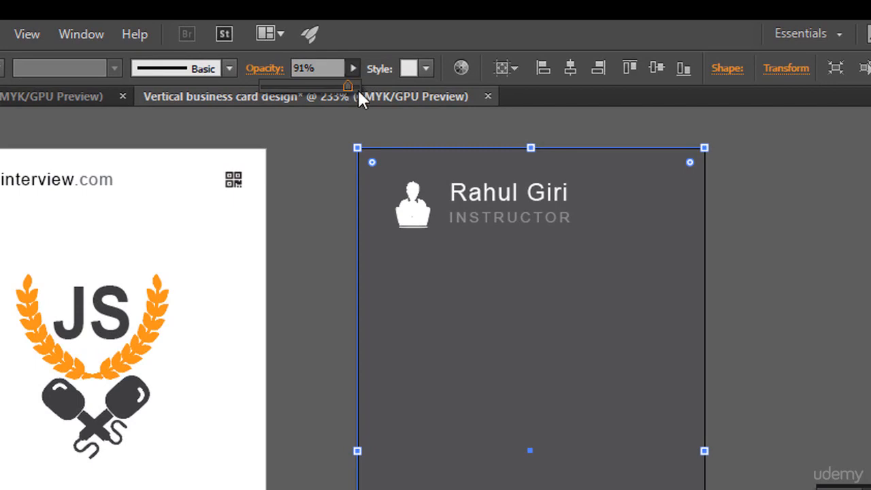
click(294, 69)
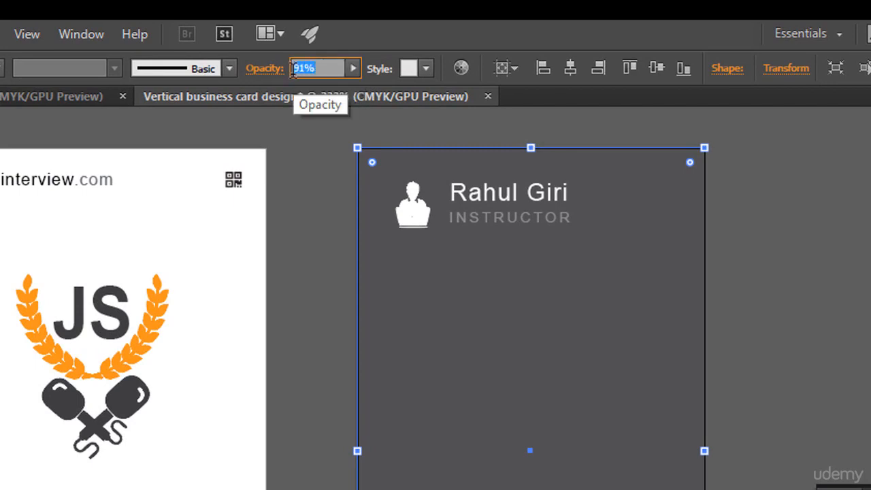
text(95)
click(783, 306)
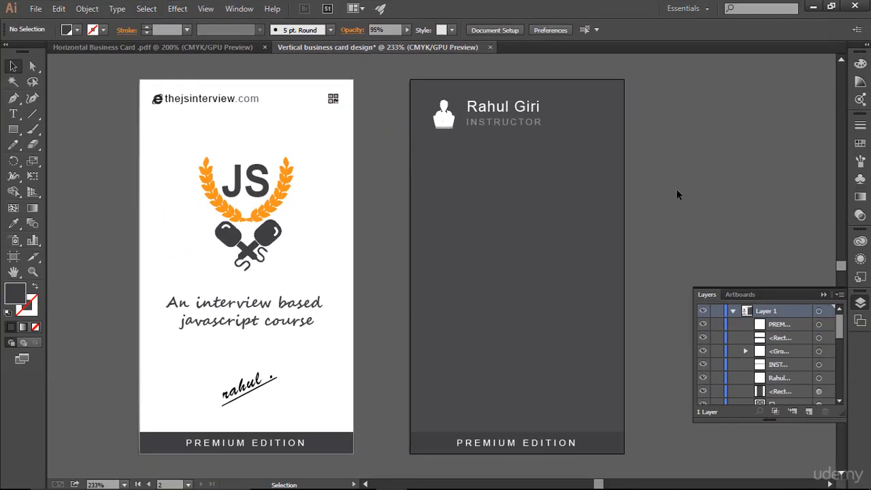
- Lock the background rectangle in Layers and switch to the Horizontal Business Card document
click(716, 391)
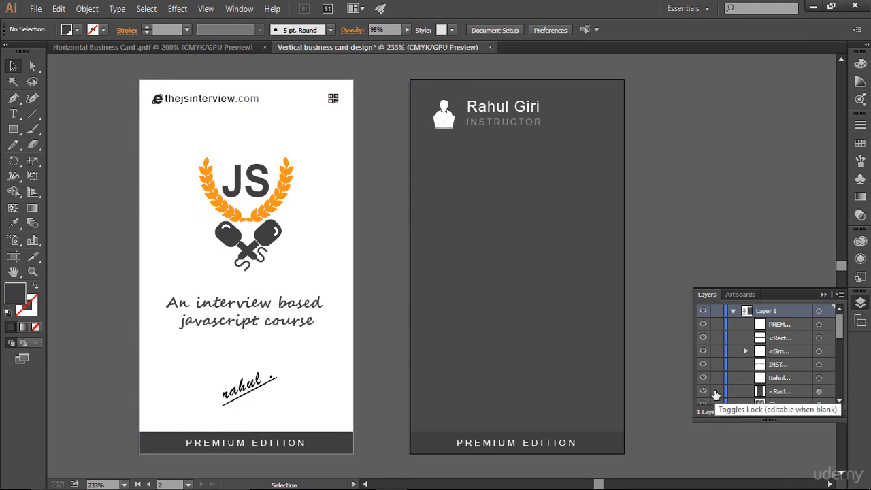
click(823, 290)
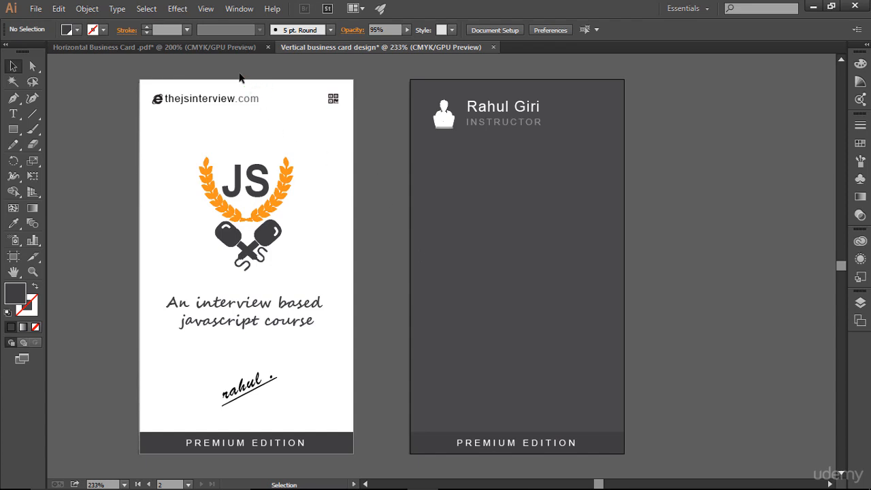
click(232, 46)
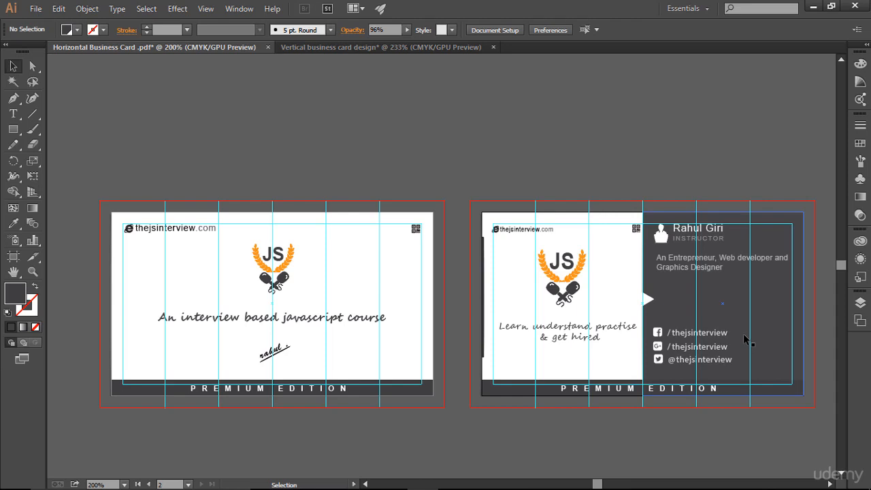
- Select the Facebook, Google+ and Twitter link lines on the horizontal card
click(758, 340)
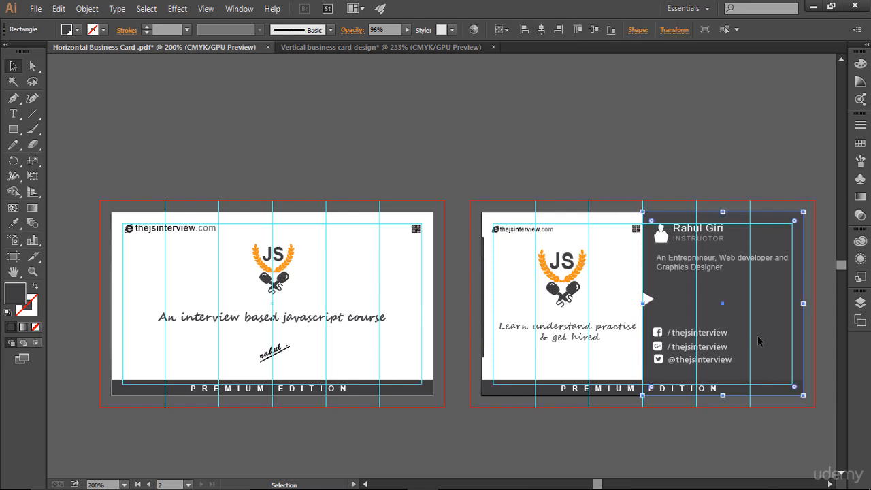
key(a)
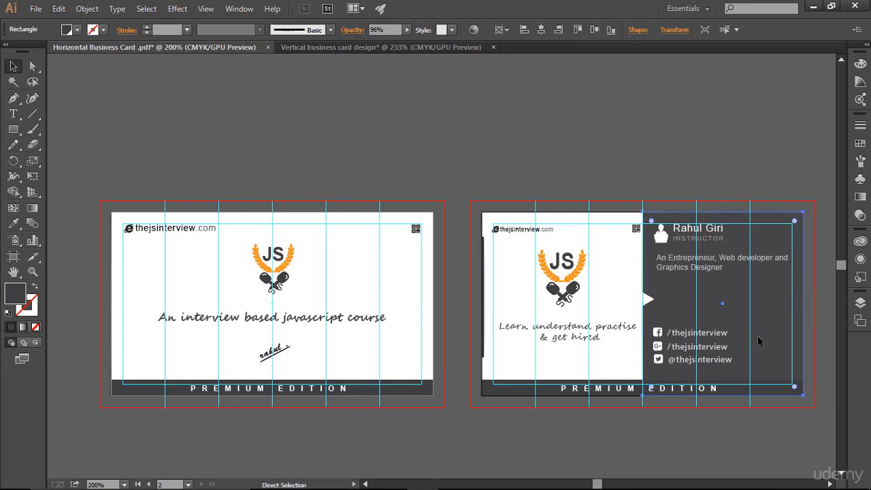
key(ctrl+0)
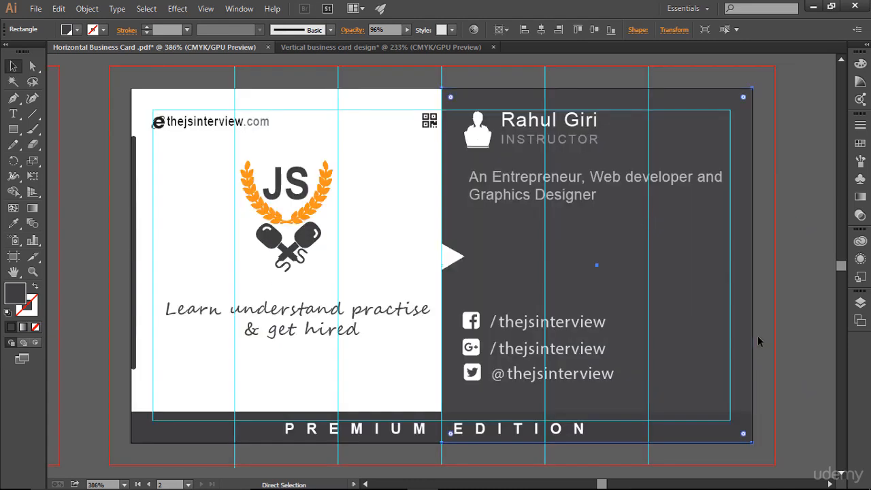
click(526, 331)
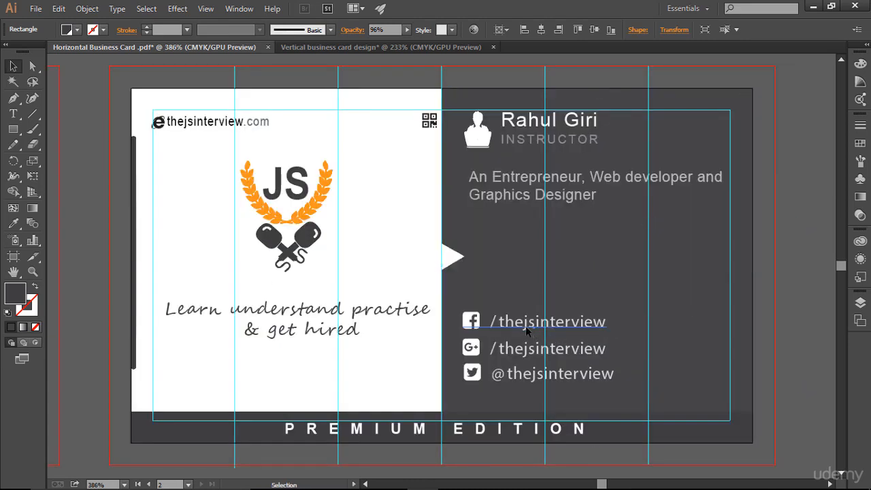
shift+click(537, 351)
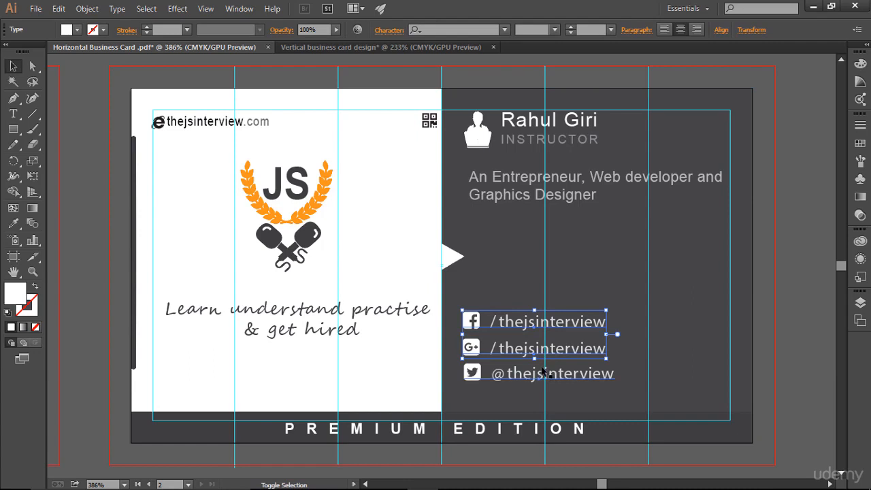
shift+click(541, 368)
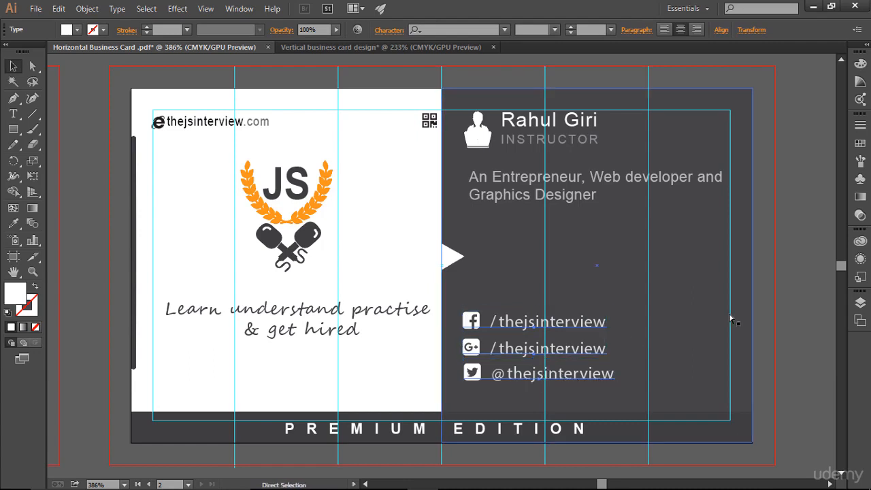
- Paste the three social-media link lines onto the vertical card's back
click(194, 77)
click(368, 47)
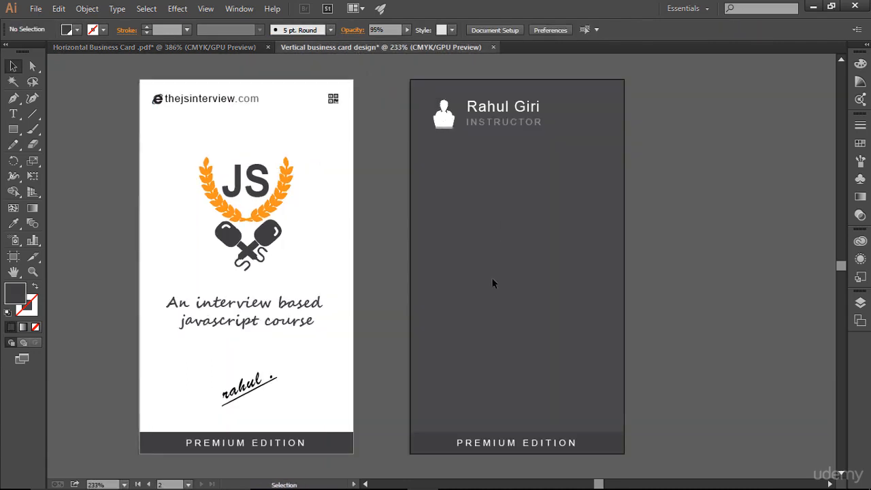
key(ctrl+v)
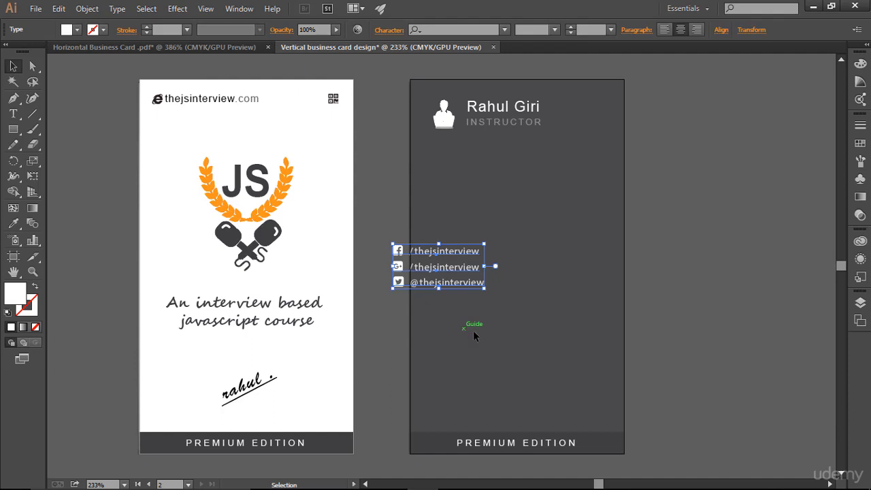
click(221, 48)
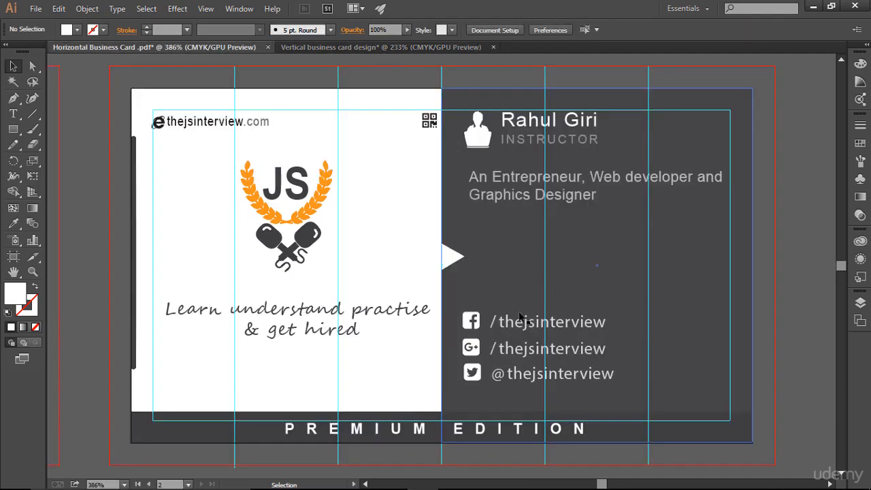
click(386, 48)
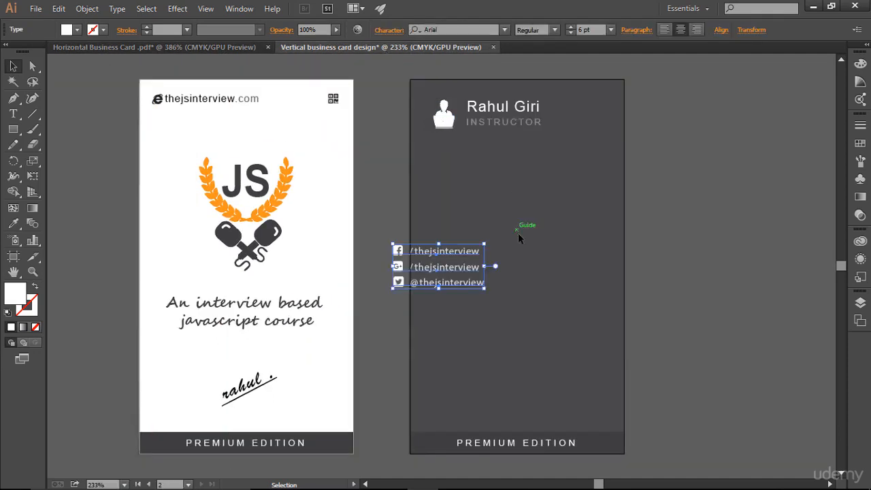
- Move the social links block to the lower back card and enlarge it slightly
drag(449, 274, 517, 360)
click(583, 416)
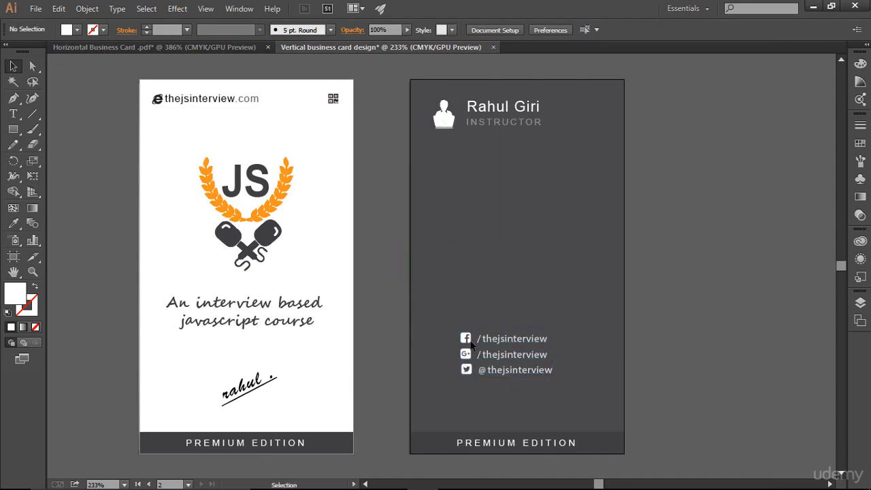
drag(438, 303, 575, 406)
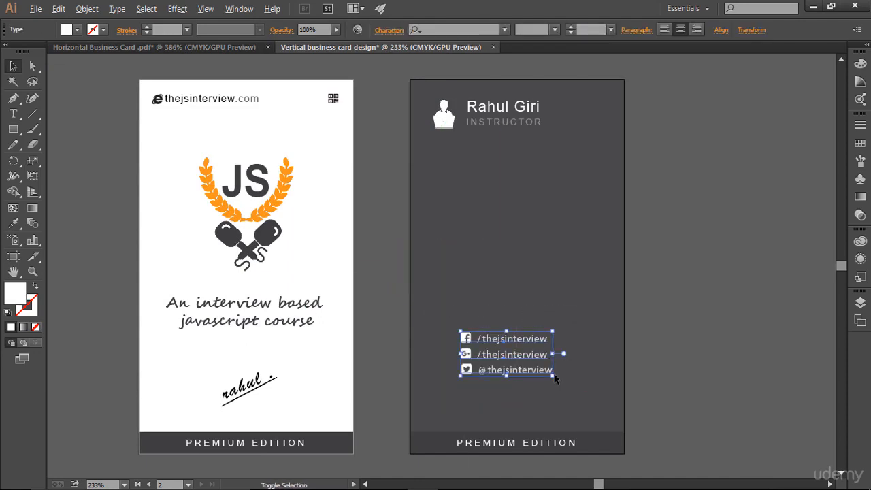
drag(554, 374, 572, 387)
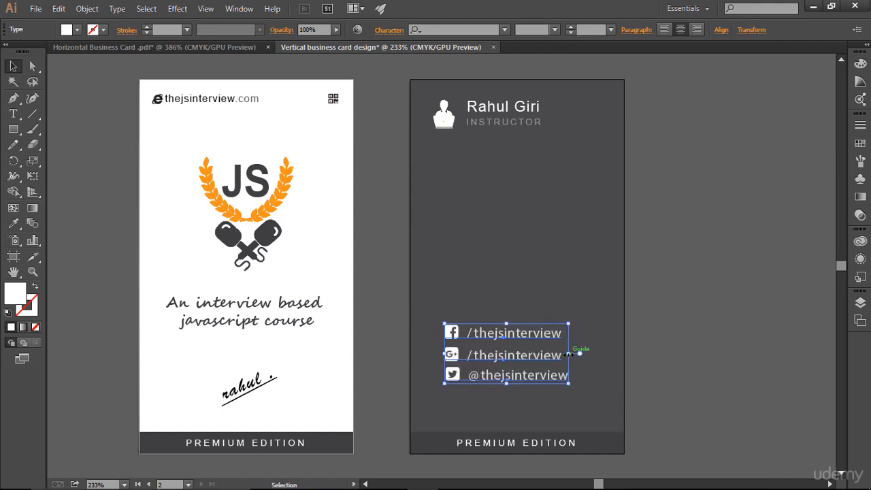
key(Down)
key(Down)
key(Down)
key(Down)
key(Right)
key(Right)
key(Right)
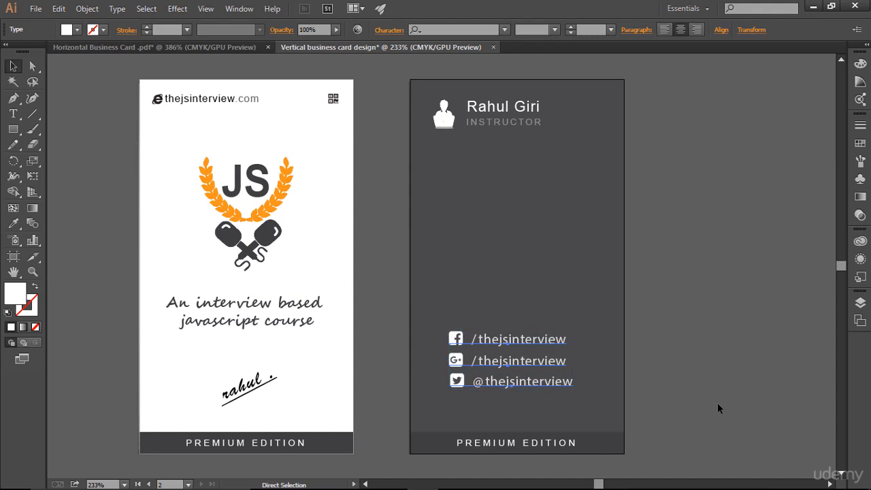
- With guides shown, nudge the social links right and down into place
key(ctrl+;)
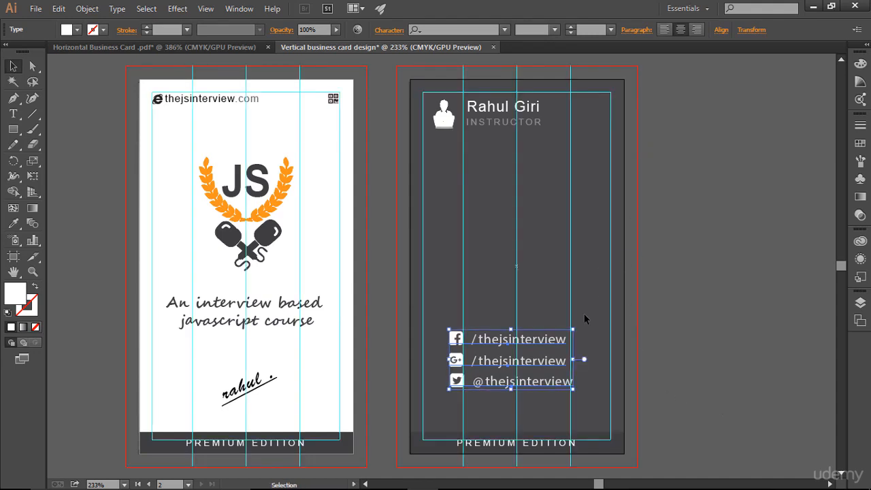
key(Right)
key(Right)
key(Right)
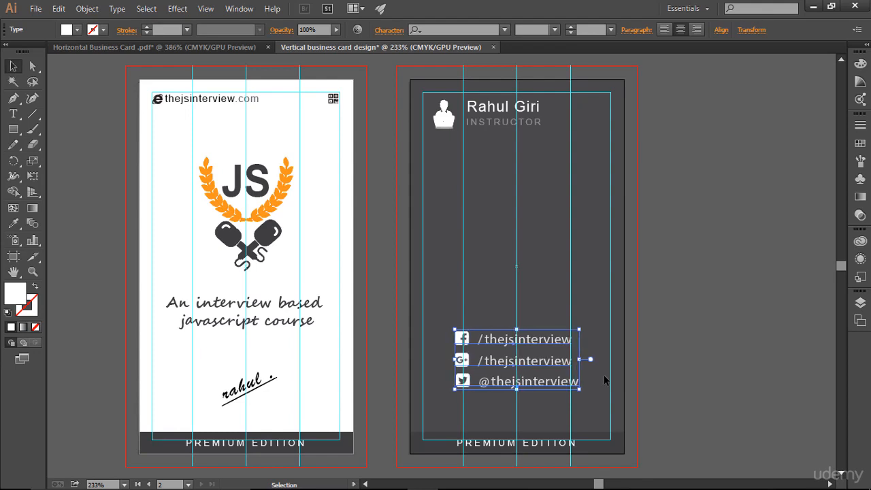
key(Right)
key(Right)
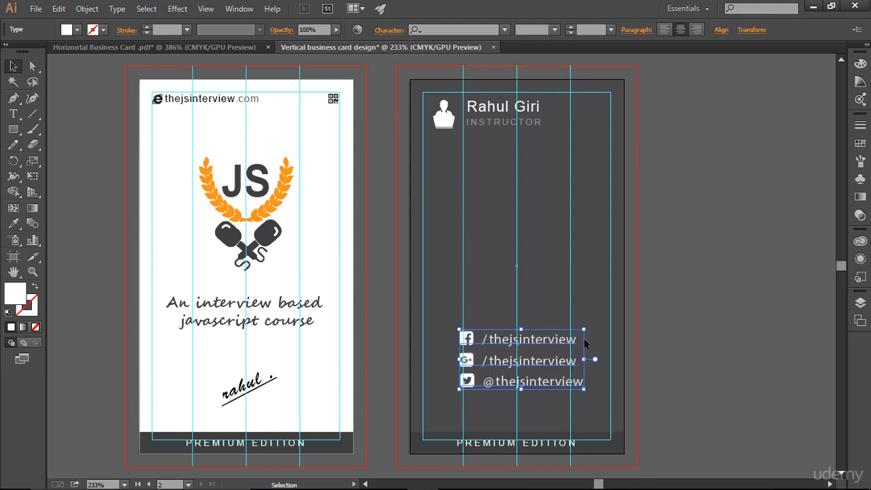
key(Down)
key(Down)
key(Down)
key(Down)
key(Down)
key(Down)
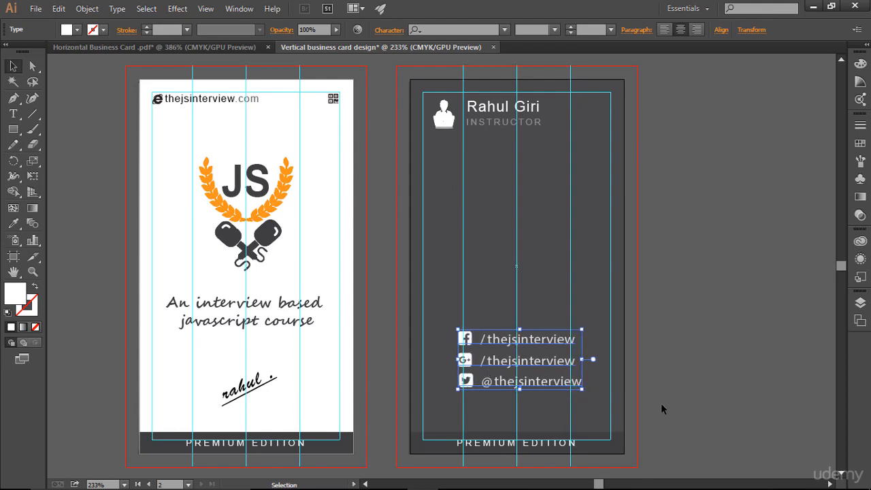
key(Left)
key(Down)
key(Down)
key(Down)
key(Down)
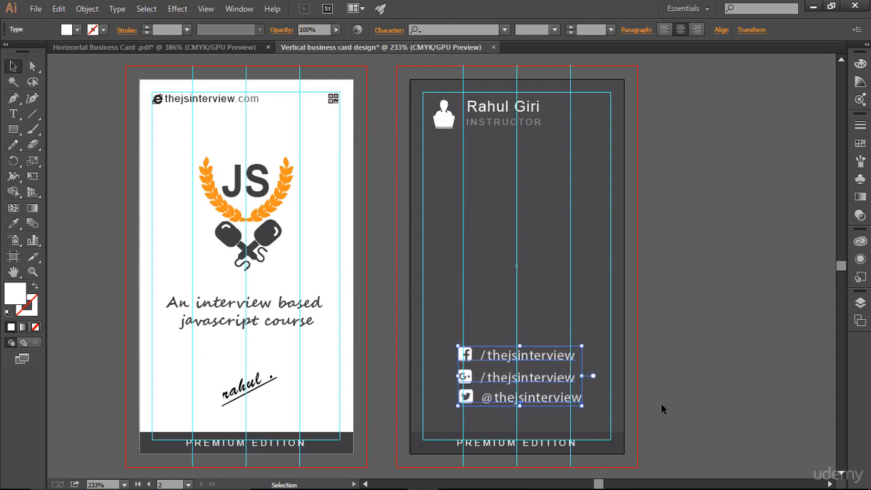
click(688, 374)
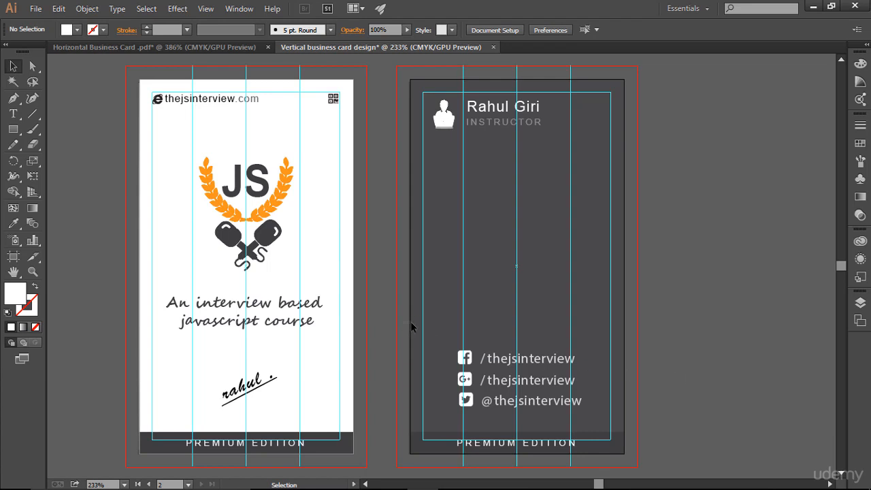
- Shift the three social-media lines slightly left and preview without guides
drag(438, 322, 646, 406)
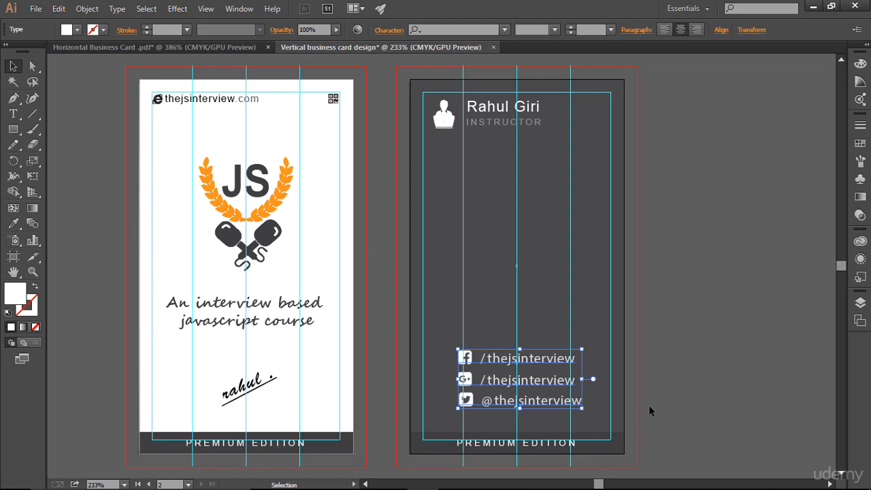
key(Left)
click(620, 405)
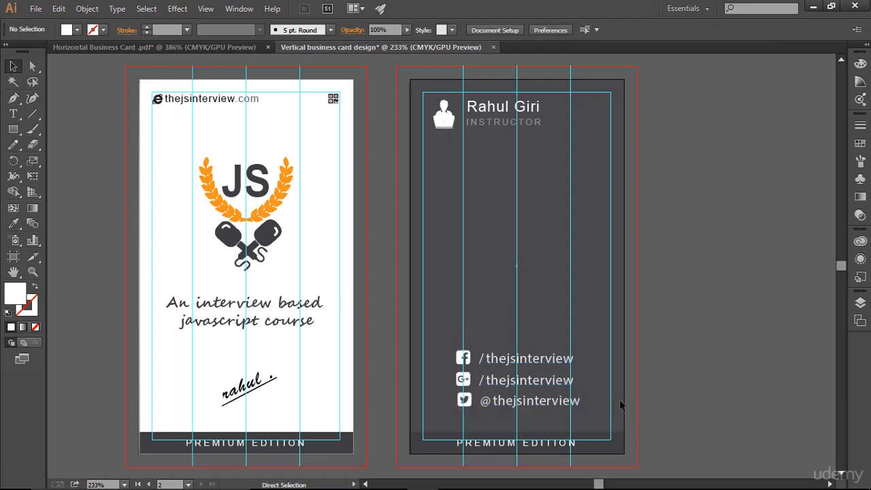
key(ctrl+;)
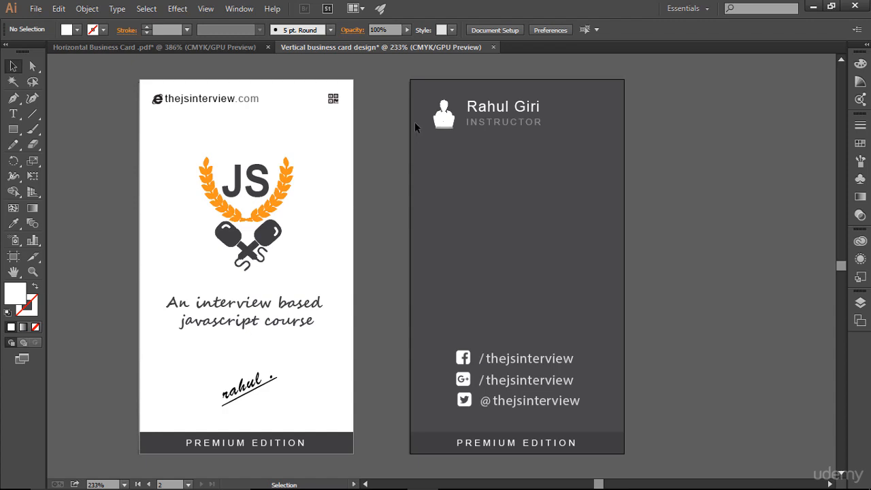
- Nudge the person icon left toward the back card's top-left corner
drag(418, 86, 561, 140)
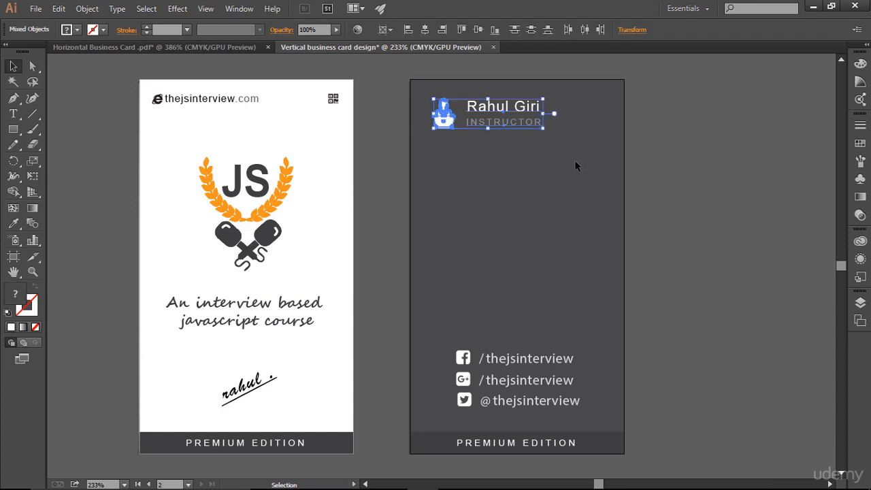
click(575, 166)
key(ctrl+;)
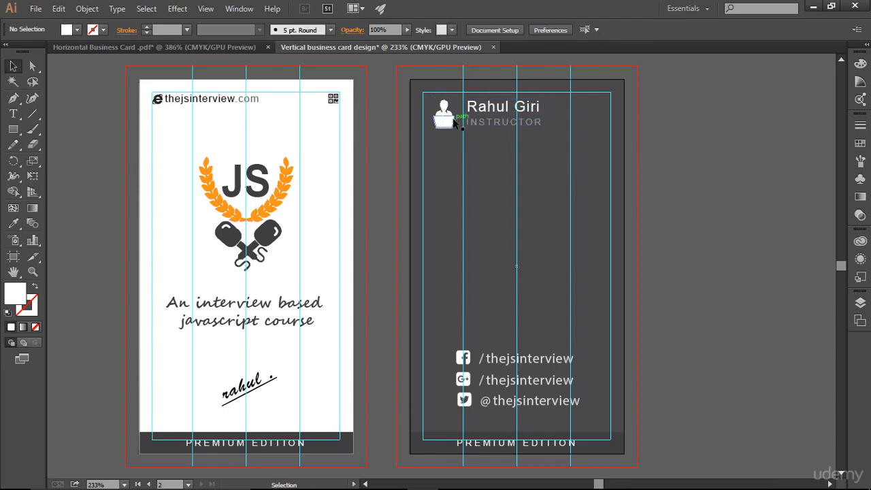
click(454, 121)
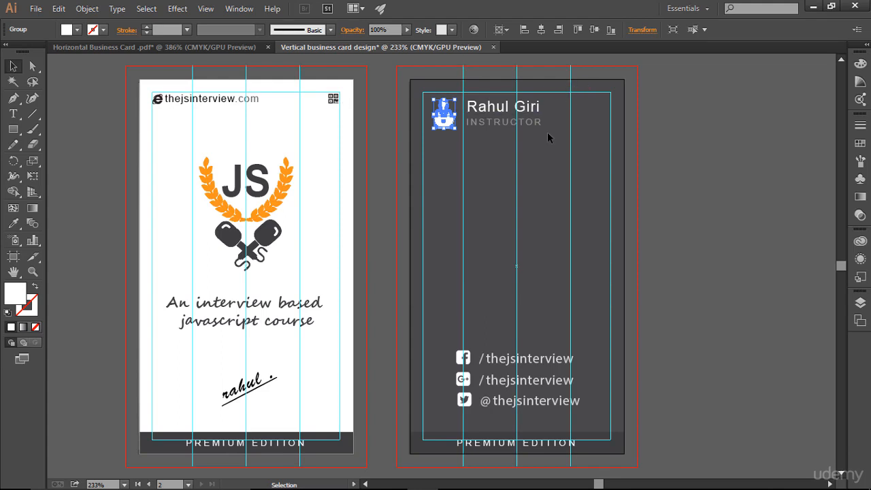
key(Left)
key(Left)
key(Left)
key(Left)
click(514, 137)
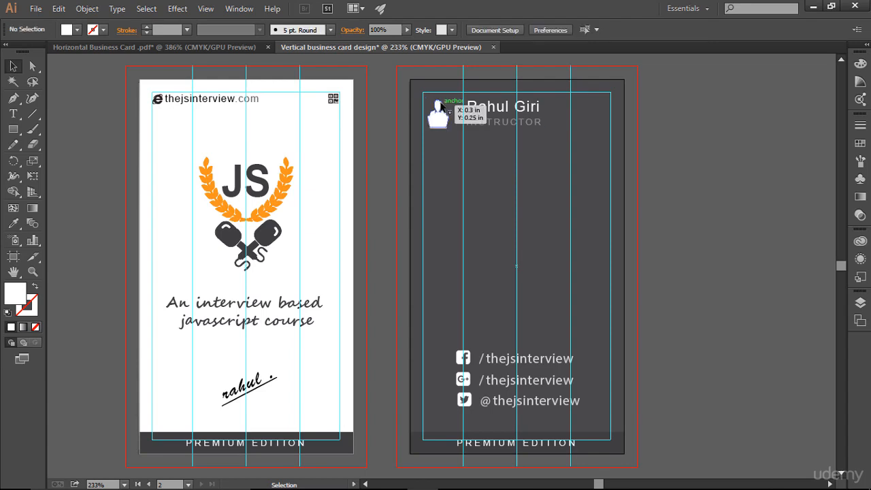
- Nudge the name and INSTRUCTOR text left, toggling guides to check alignment
drag(464, 87, 556, 153)
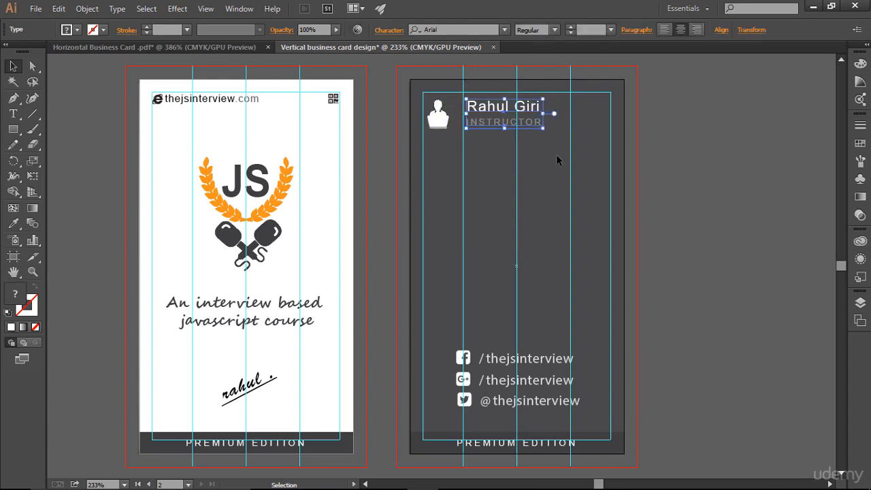
key(Left)
key(Left)
key(Left)
key(Left)
key(Left)
key(Left)
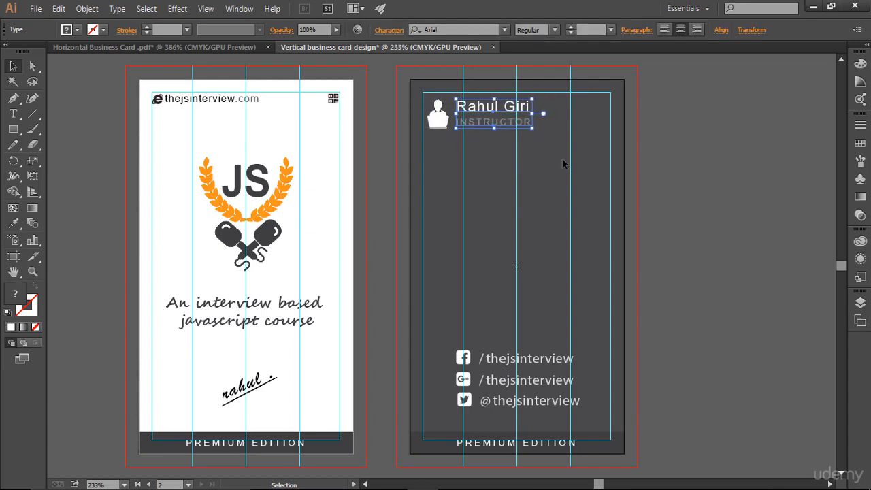
click(563, 163)
key(a)
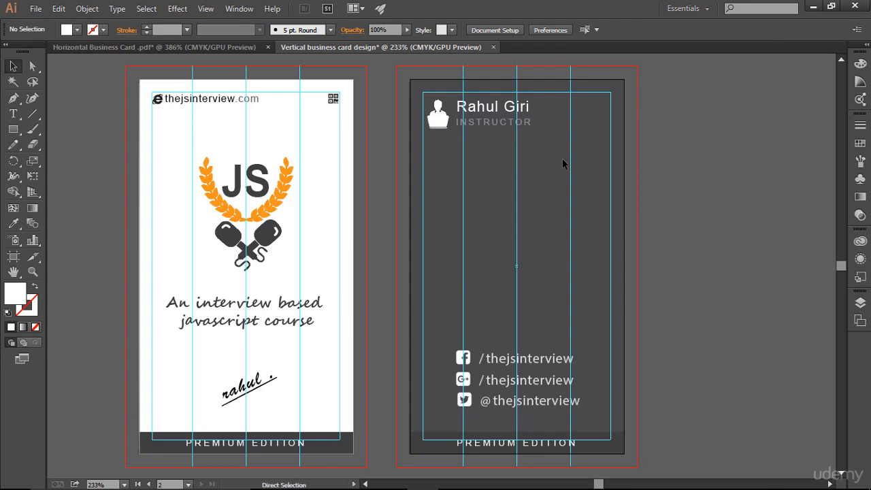
key(ctrl+semicolon)
key(ctrl)
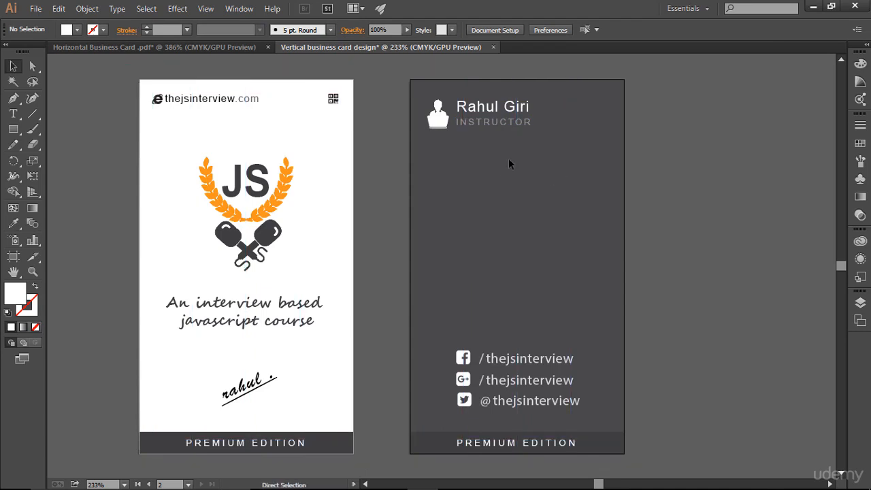
key(ctrl+semicolon)
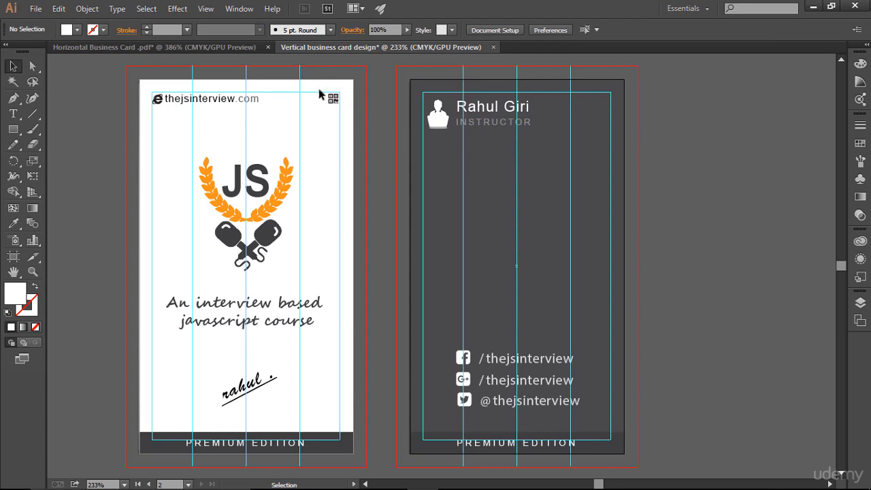
- Copy the front's QR code onto the back card's top-right corner
drag(317, 89, 602, 107)
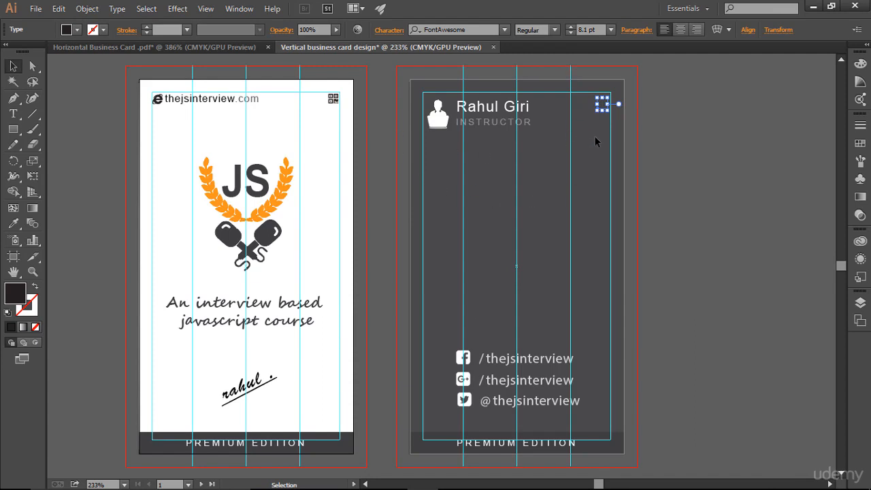
click(586, 187)
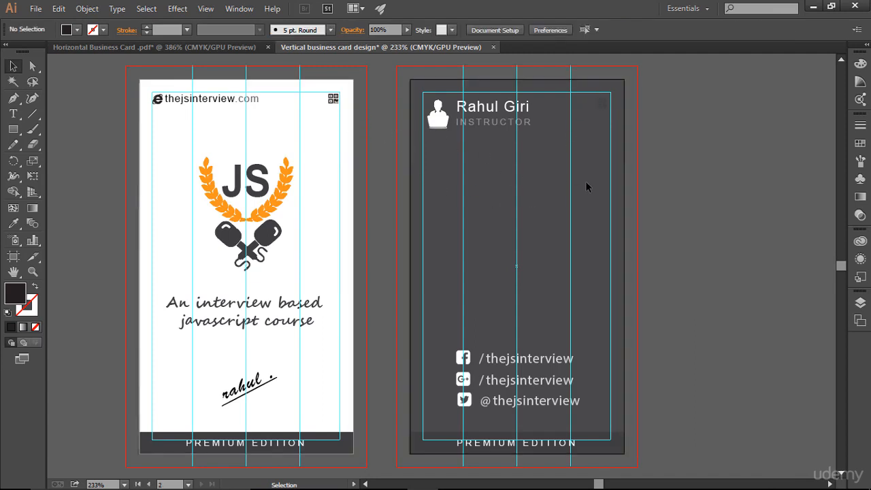
click(602, 104)
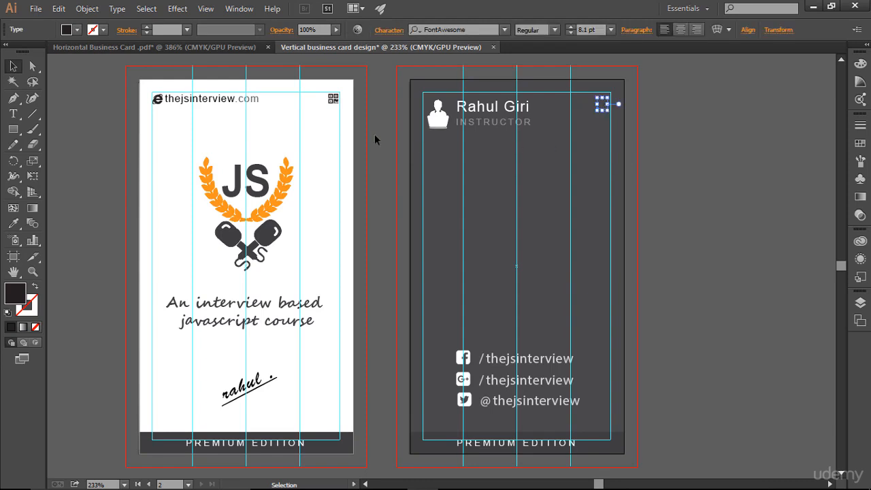
- Fill the QR code copy with white from the Swatches panel
click(860, 124)
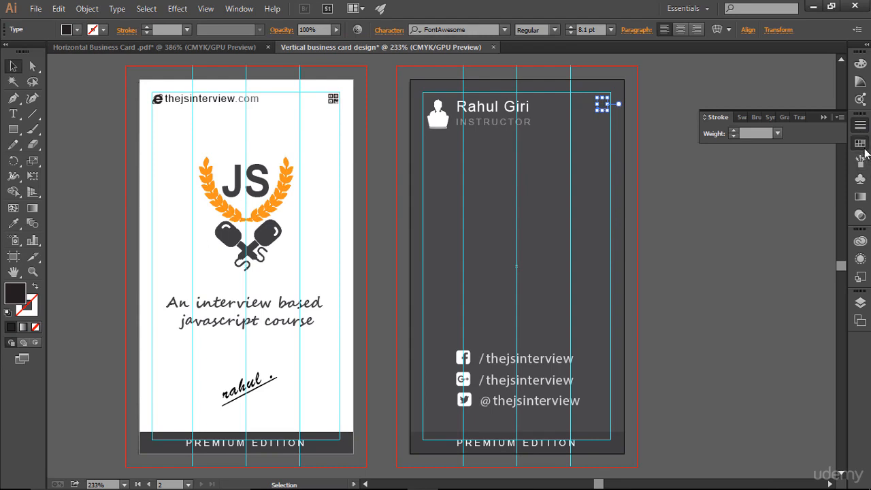
click(860, 143)
click(726, 154)
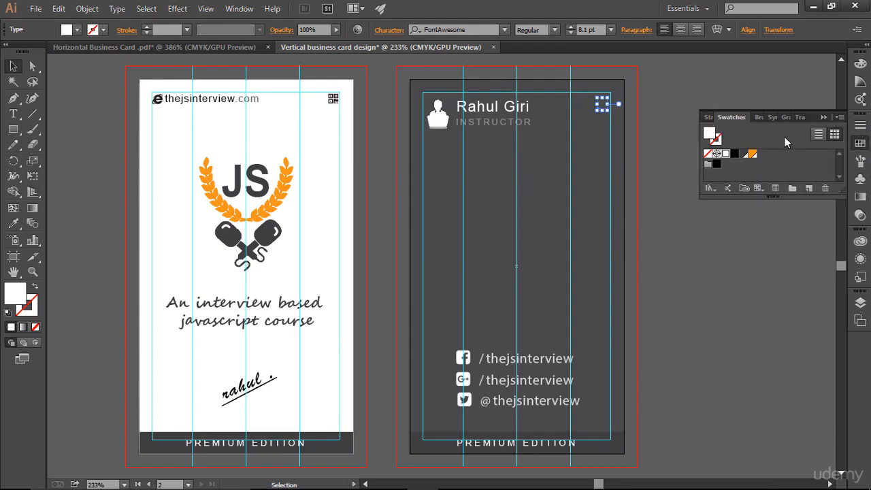
click(824, 117)
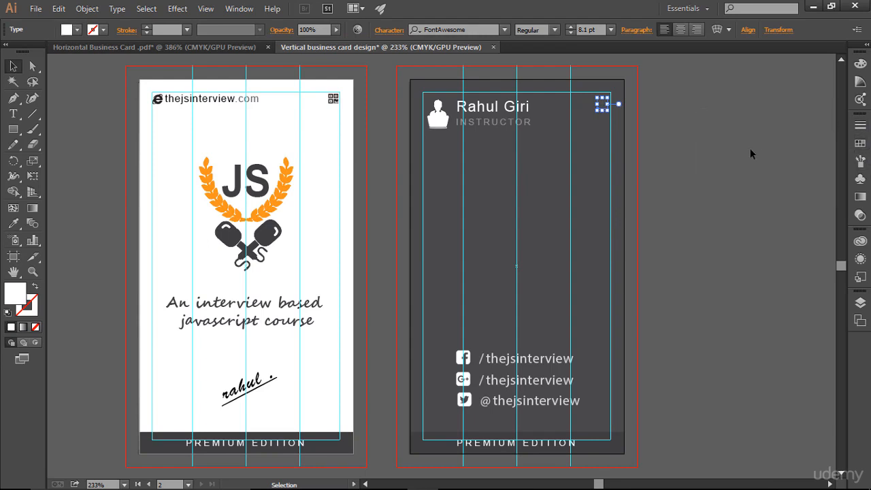
click(749, 156)
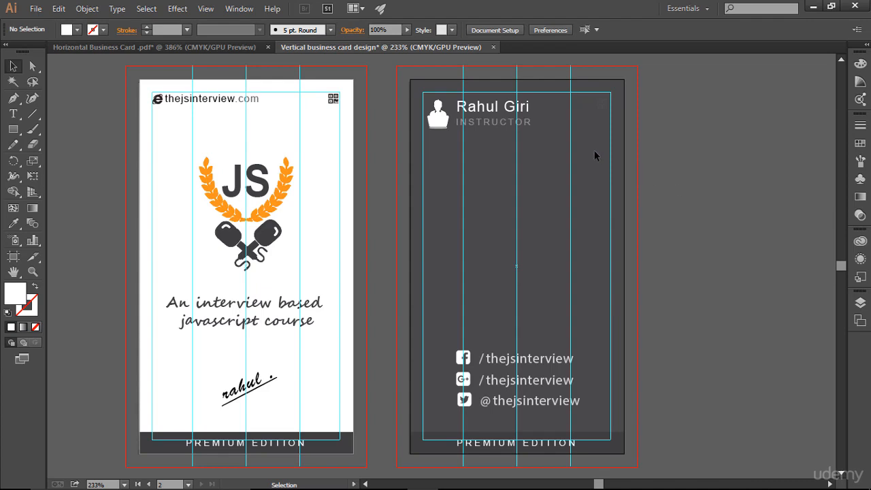
- Send the dark back-card rectangle to the back via Arrange and lock it in Layers
click(860, 303)
scroll(770, 344, down, 3)
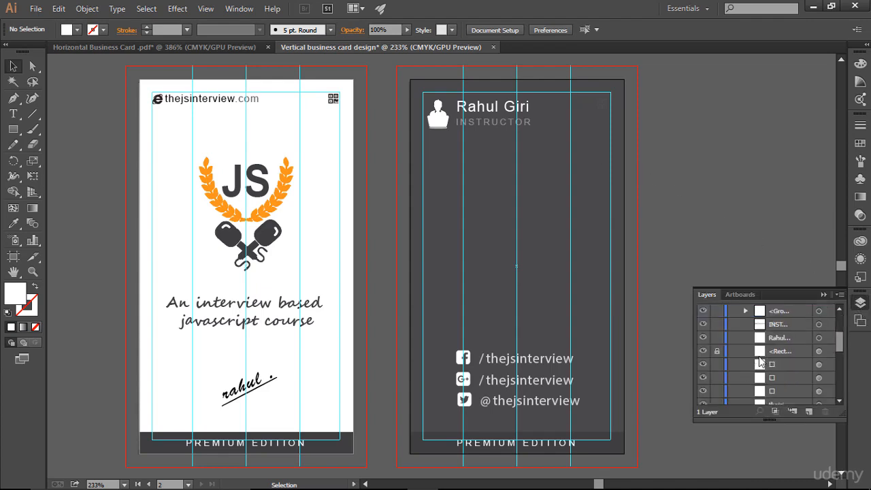
click(502, 246)
right_click(503, 247)
mouse_move(548, 420)
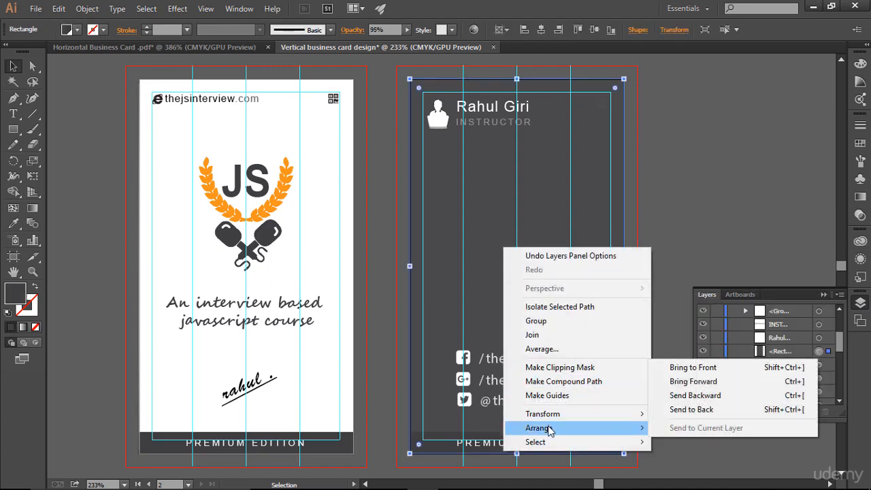
click(689, 409)
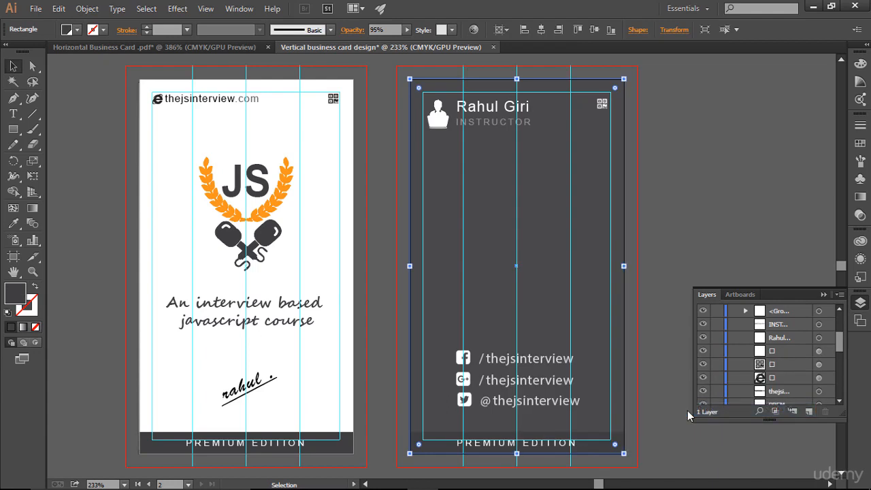
scroll(738, 374, down, 5)
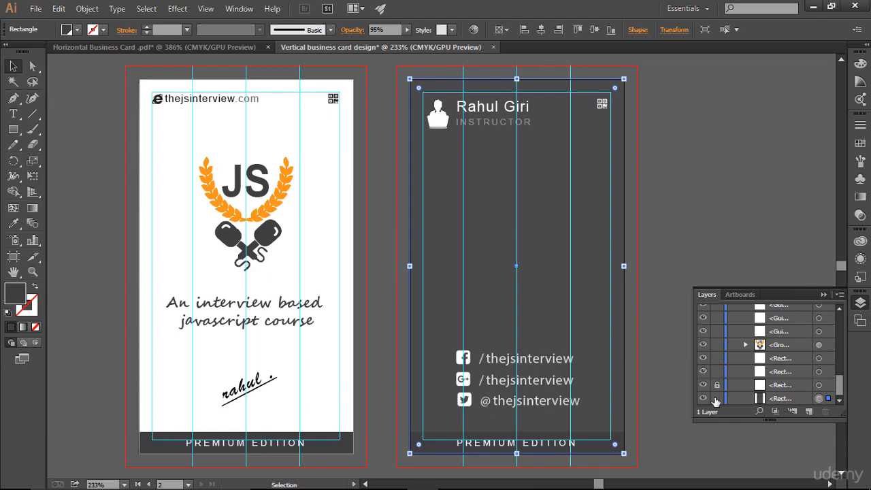
click(716, 398)
click(823, 295)
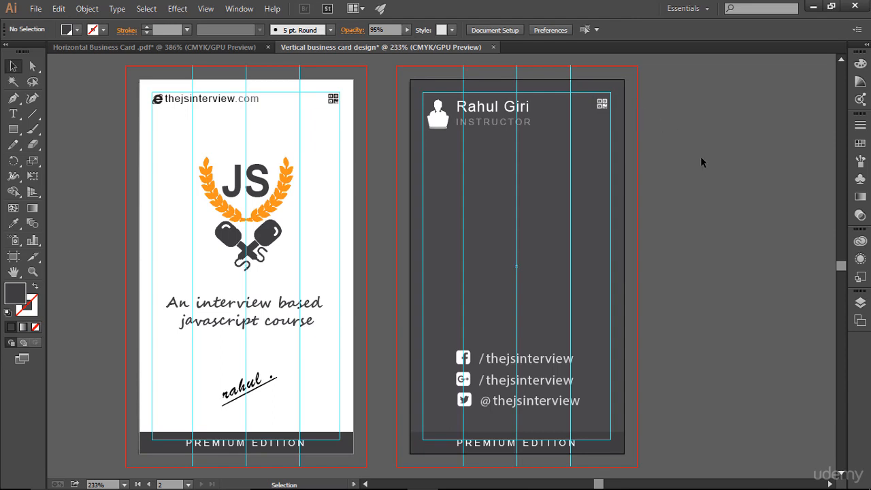
- Scale the avatar and name group slightly smaller and nudge it up into the top-left corner
key(ctrl+;)
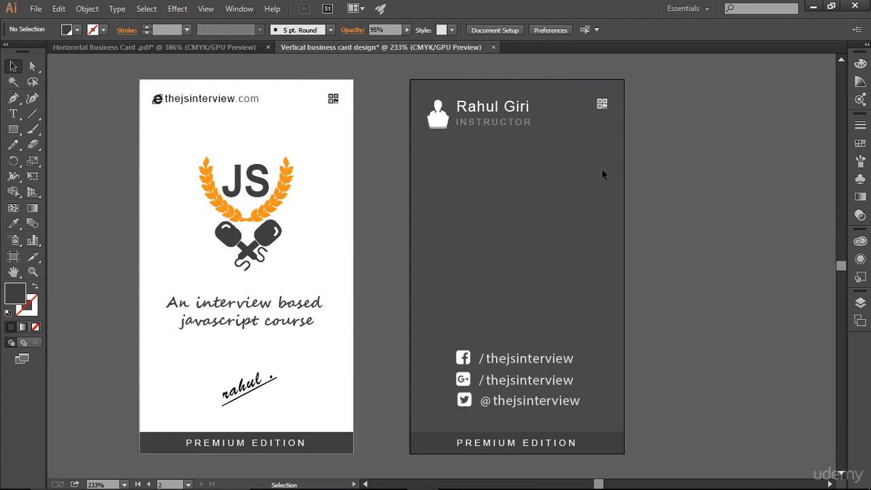
drag(423, 97, 534, 156)
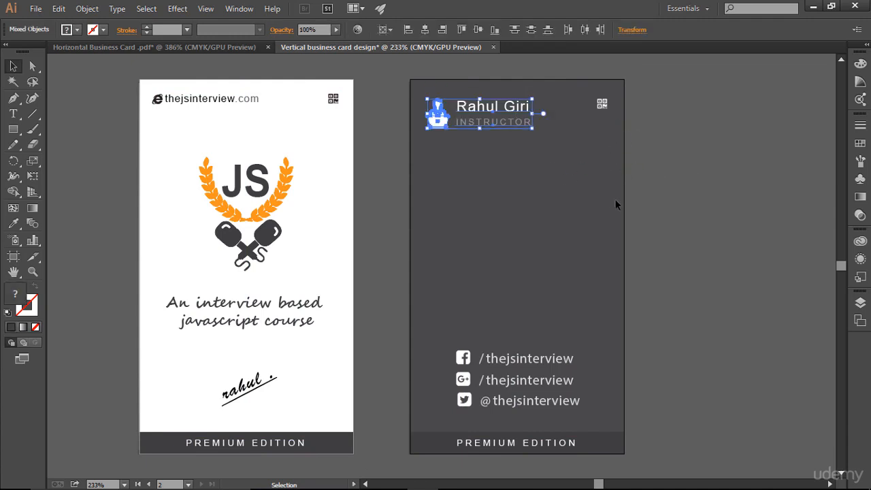
key(a)
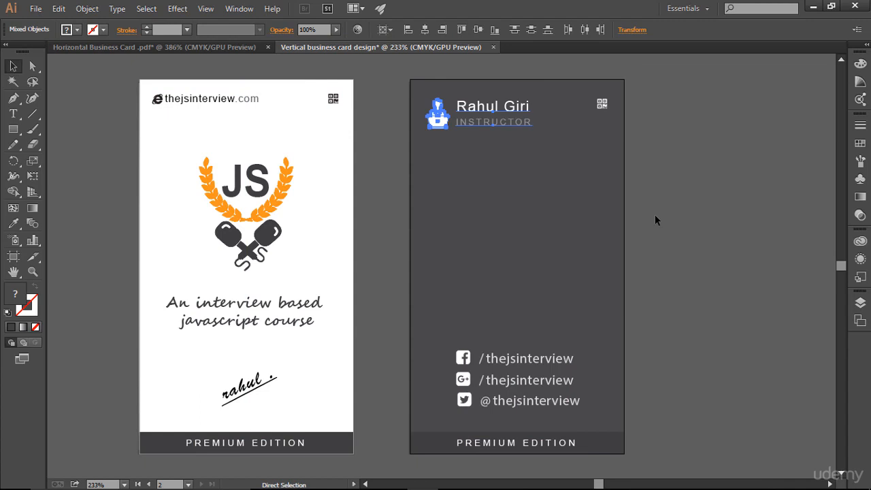
key(ctrl+;)
key(v)
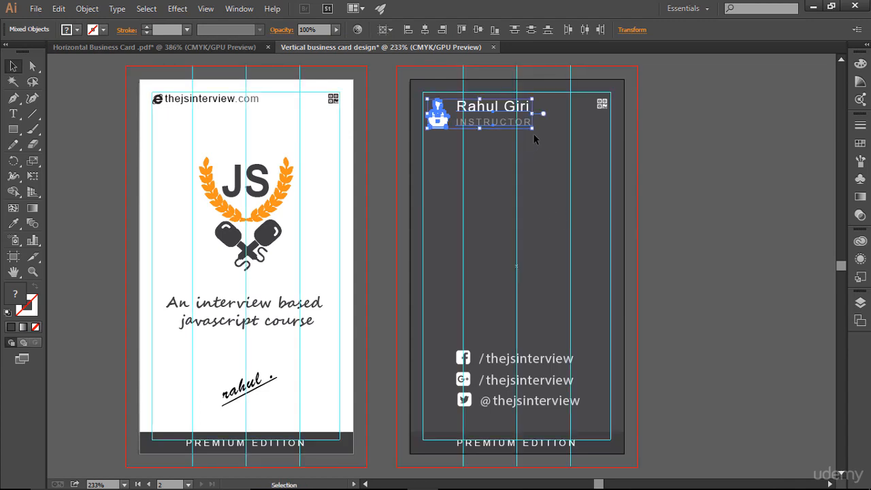
drag(532, 131, 528, 126)
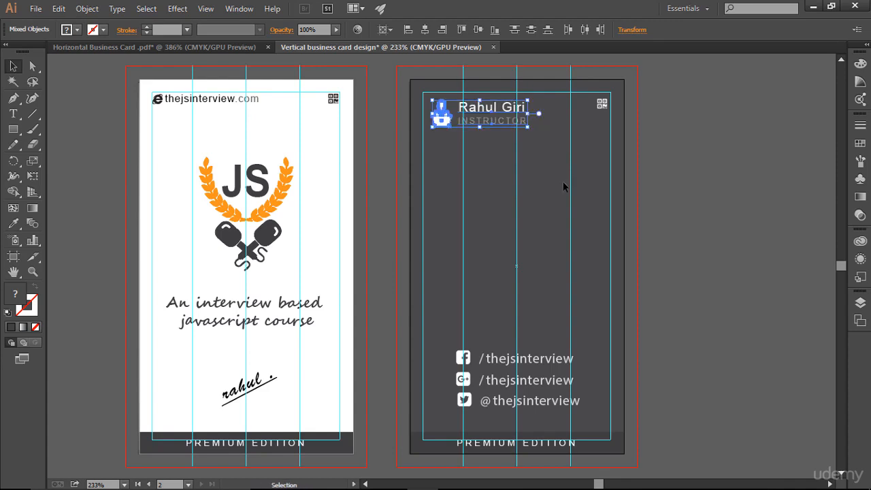
key(Left)
key(Left)
key(Left)
key(Left)
key(Up)
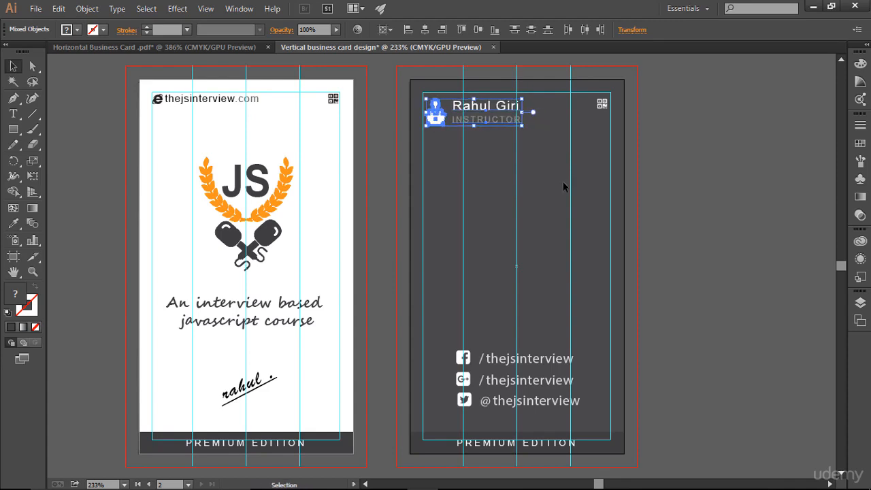
key(Right)
key(Up)
click(563, 186)
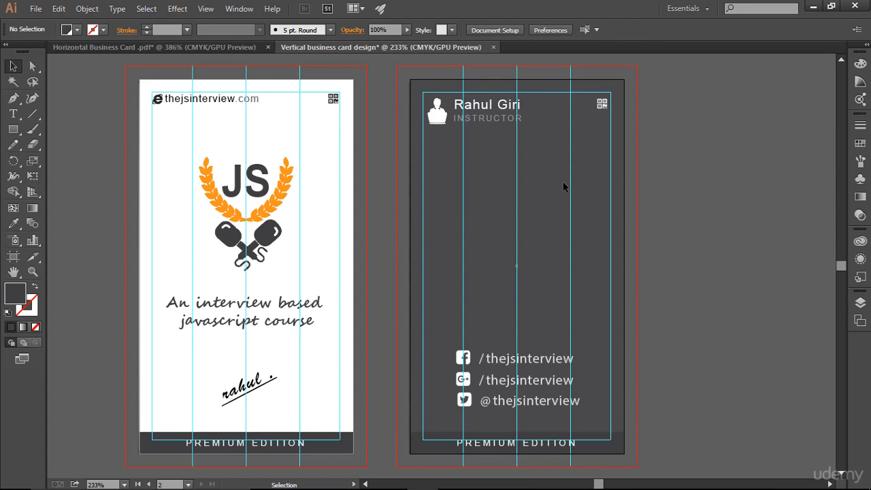
- Raise the INSTRUCTOR title's font size to 6 pt
click(515, 120)
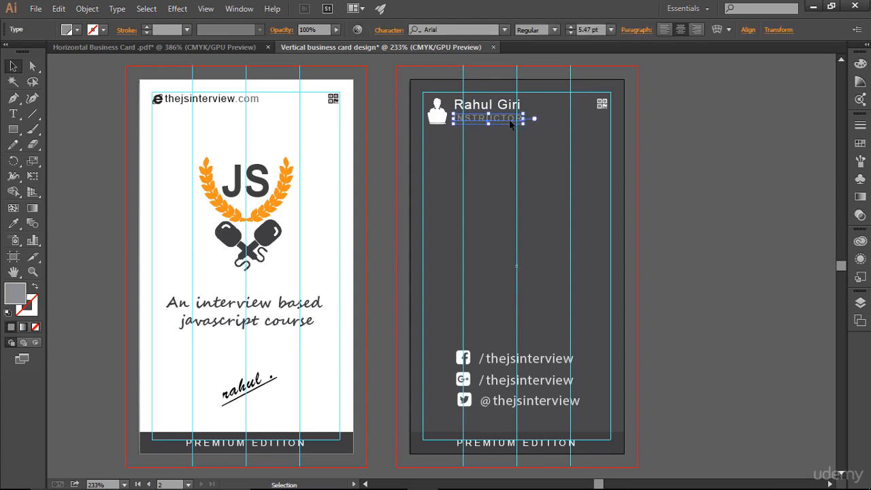
click(571, 29)
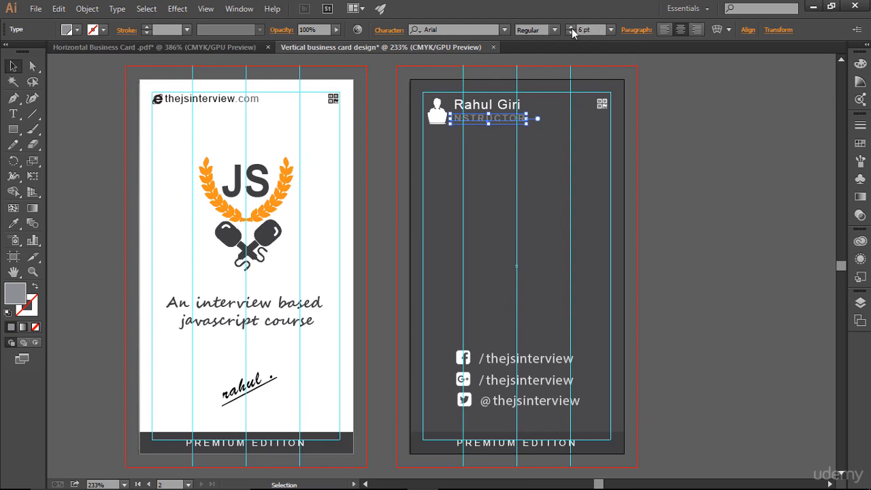
click(556, 146)
click(526, 120)
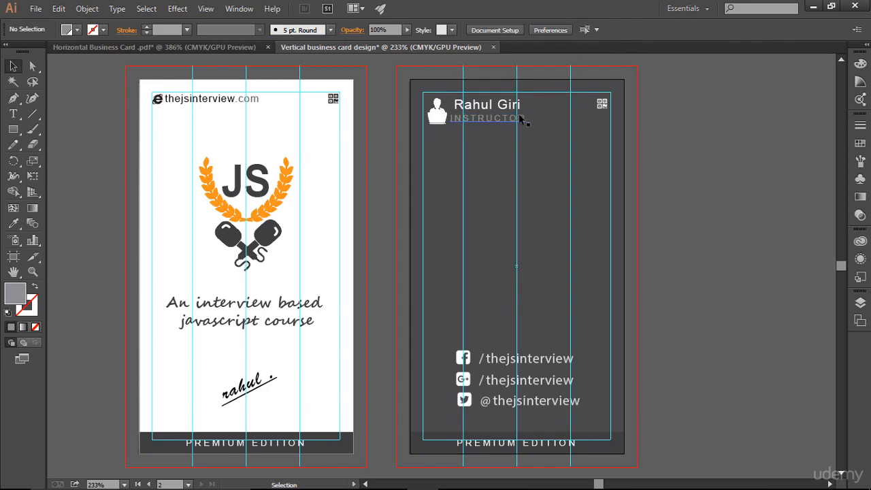
click(568, 181)
- Lower the INSTRUCTOR title's tracking to 1 in the Character panel
click(527, 125)
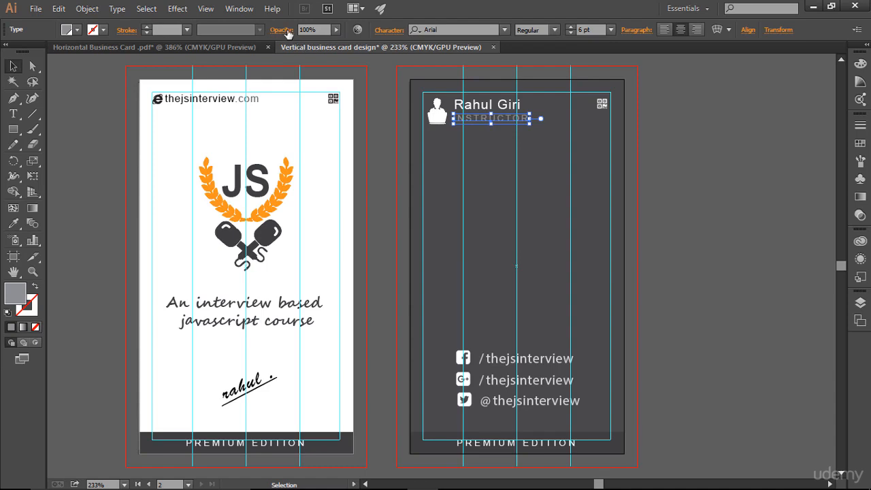
click(386, 31)
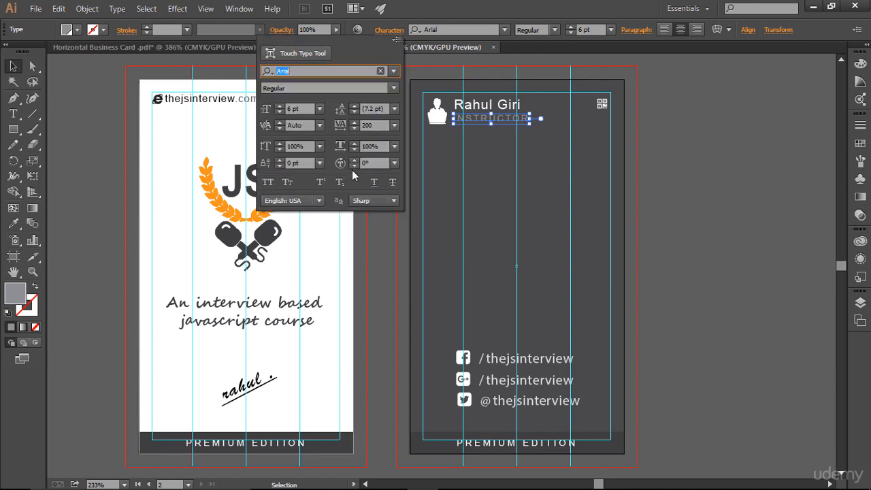
double_click(364, 125)
text(150)
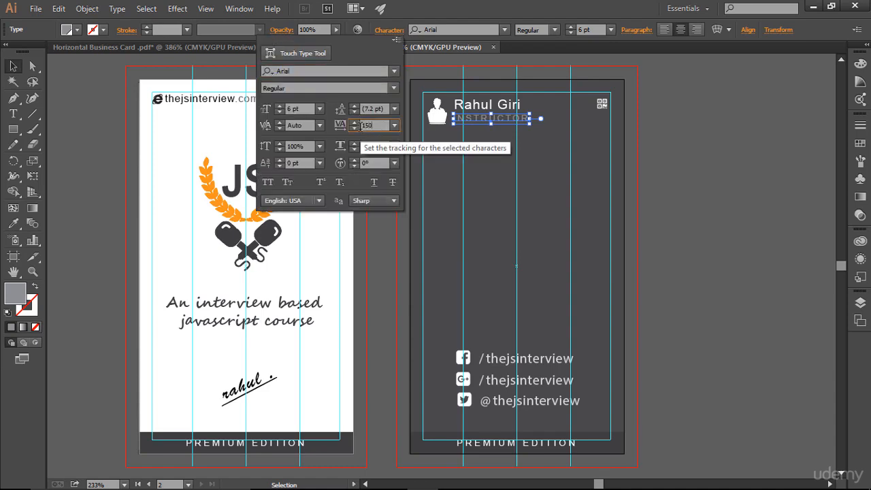
key(Return)
click(536, 186)
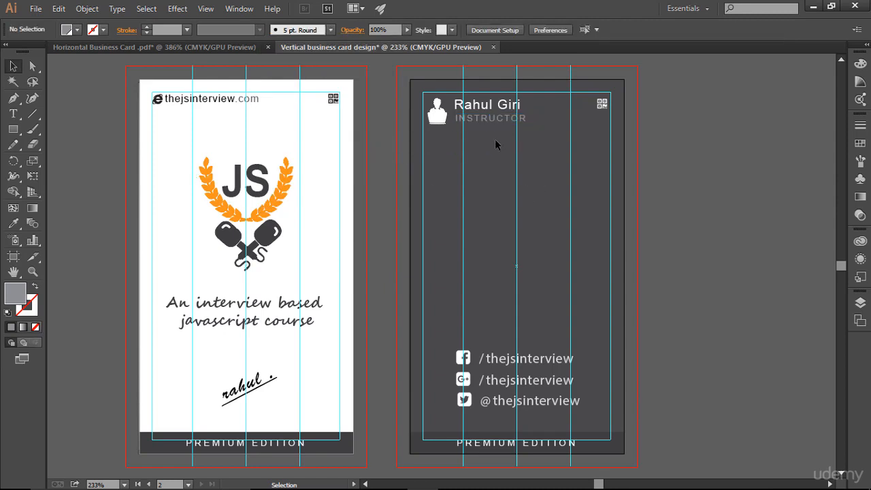
click(509, 126)
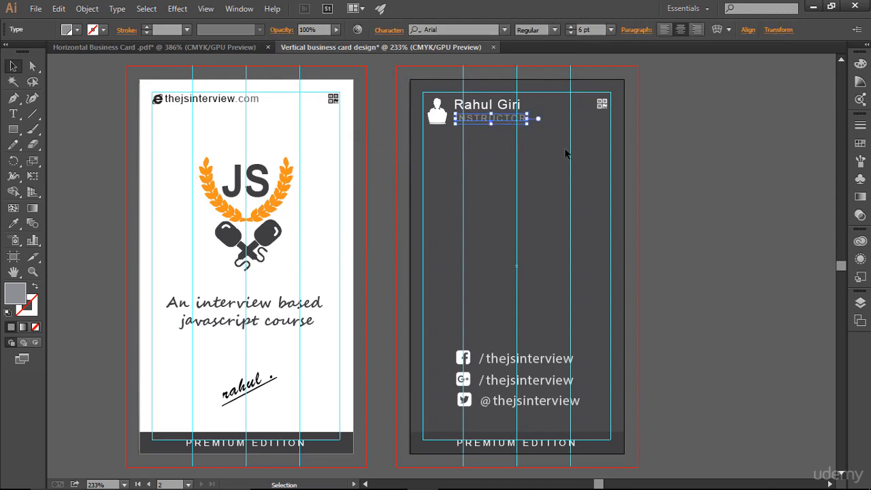
click(566, 159)
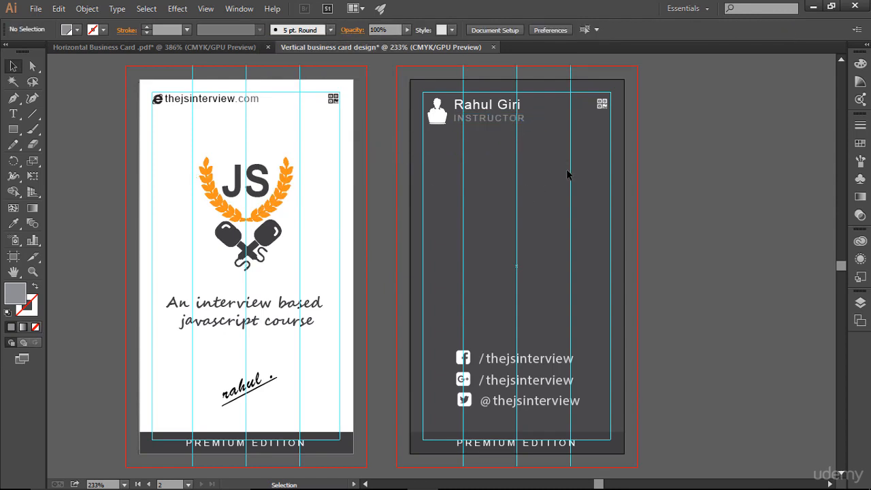
- Increase the name's tracking from 50 to 70
click(487, 107)
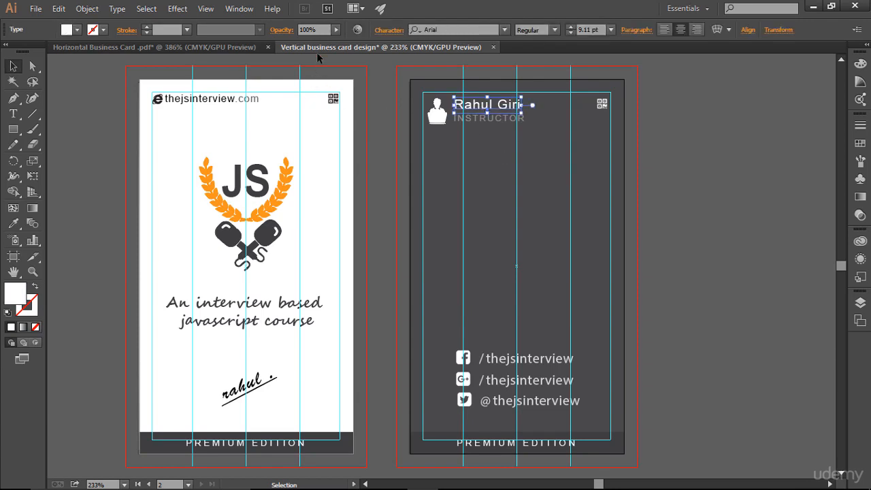
click(381, 32)
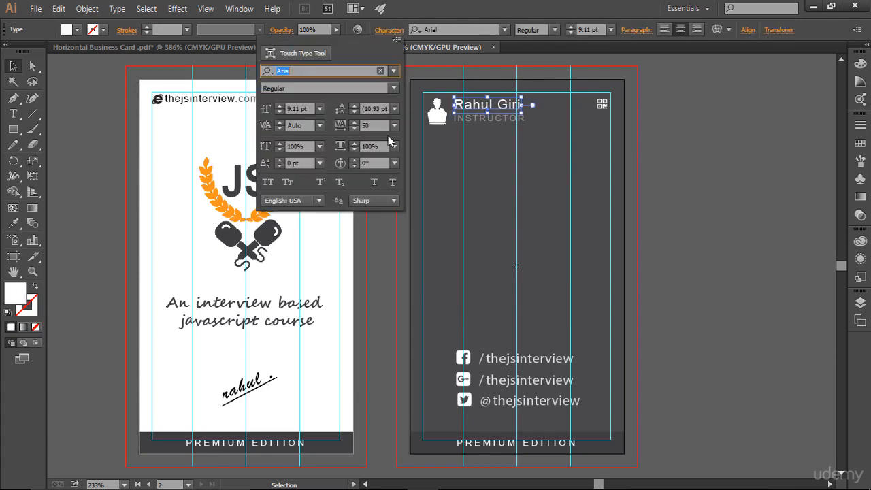
click(354, 125)
text(70)
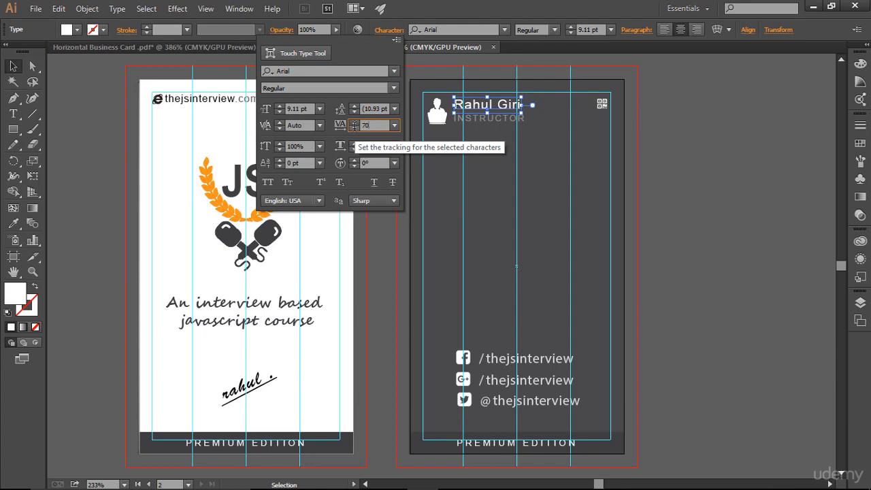
key(Return)
click(529, 171)
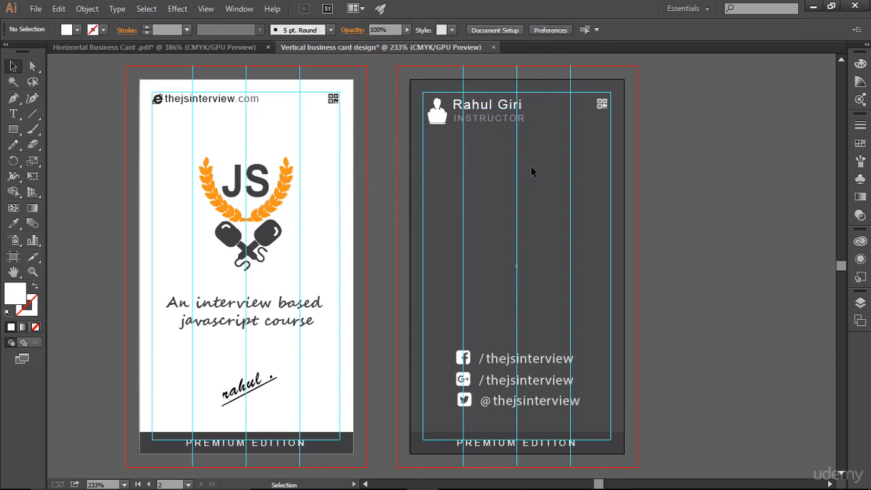
- Nudge the name slightly right and preview the cards without guides
click(497, 107)
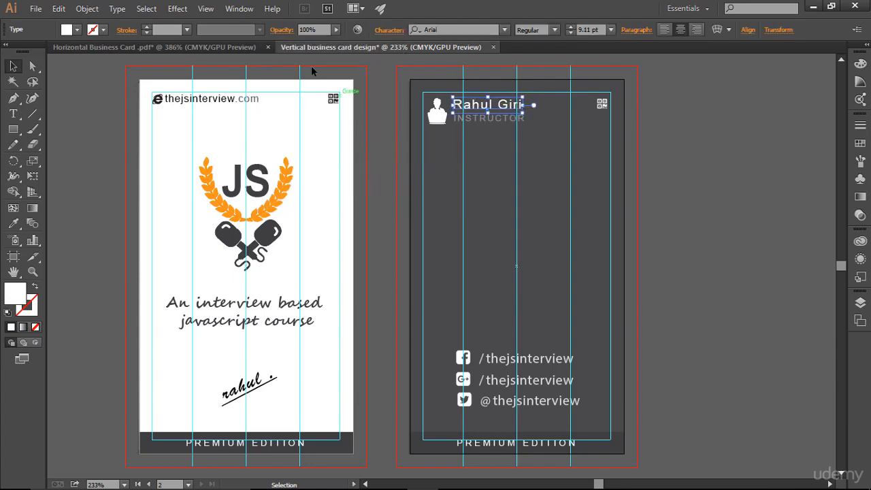
click(388, 30)
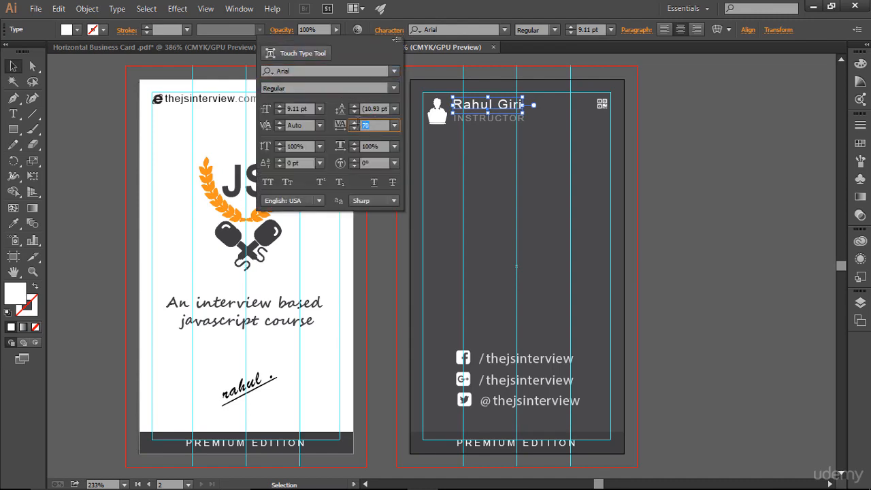
key(Return)
click(507, 131)
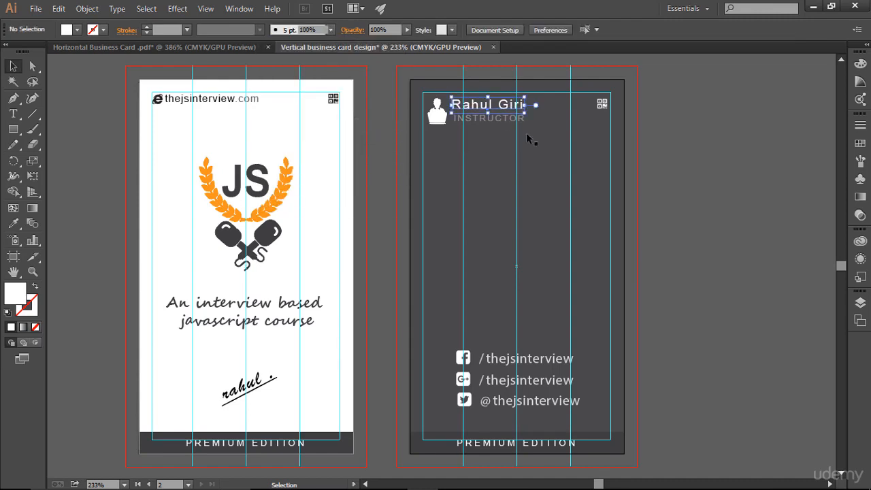
key(Right)
click(548, 199)
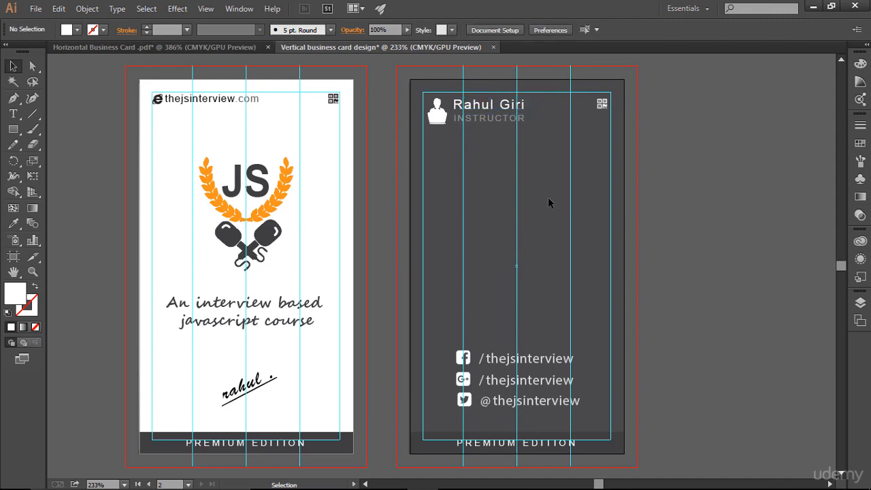
key(ctrl+semicolon)
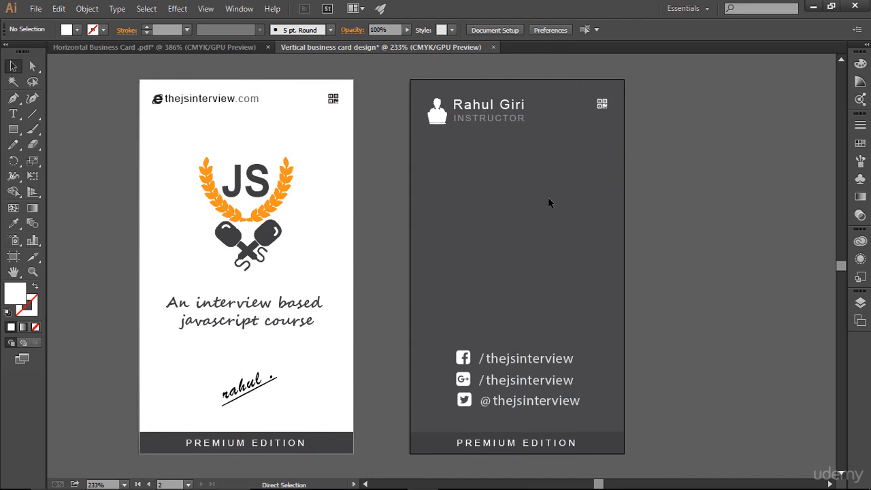
- Scale up the back card's QR code icon slightly and check it with guides off
key(ctrl+semicolon)
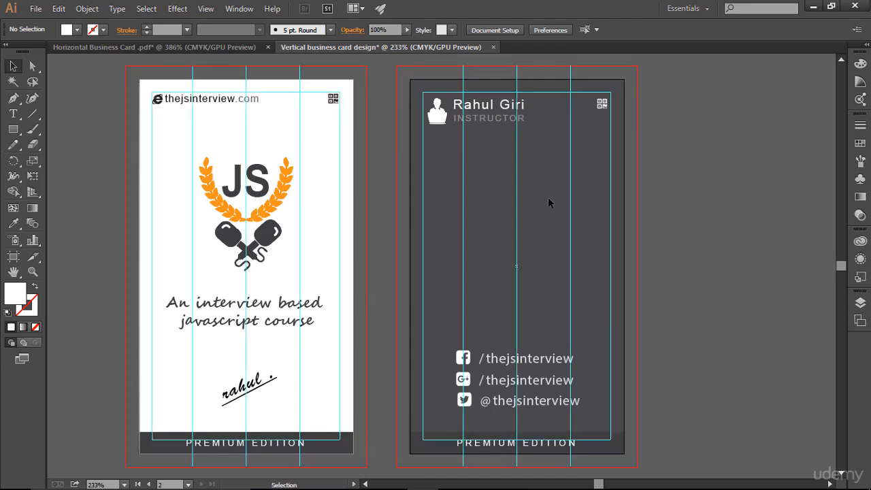
click(603, 104)
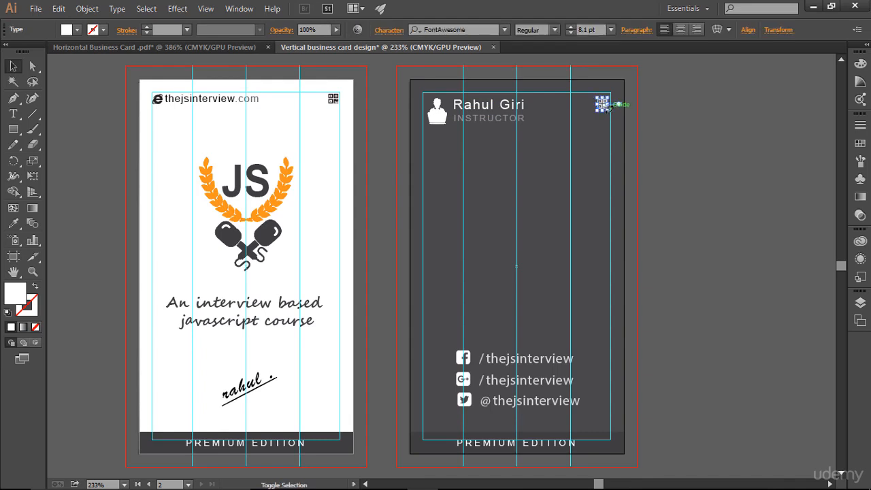
drag(609, 113, 611, 114)
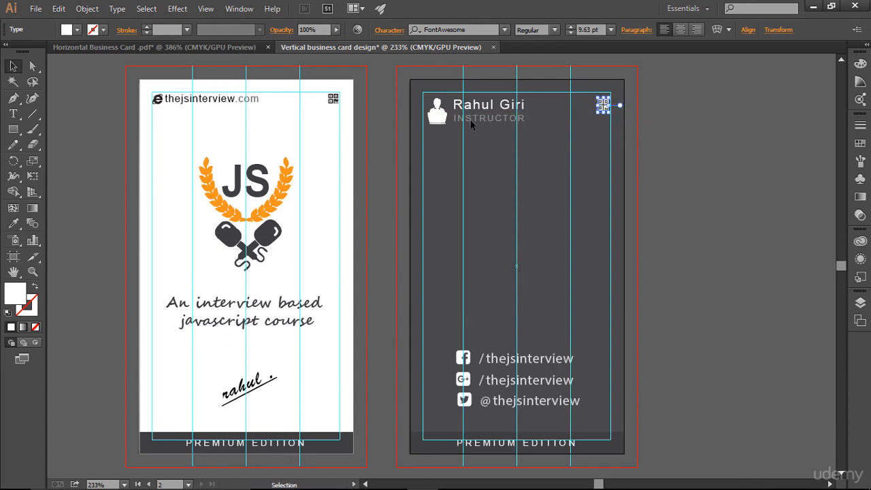
click(638, 185)
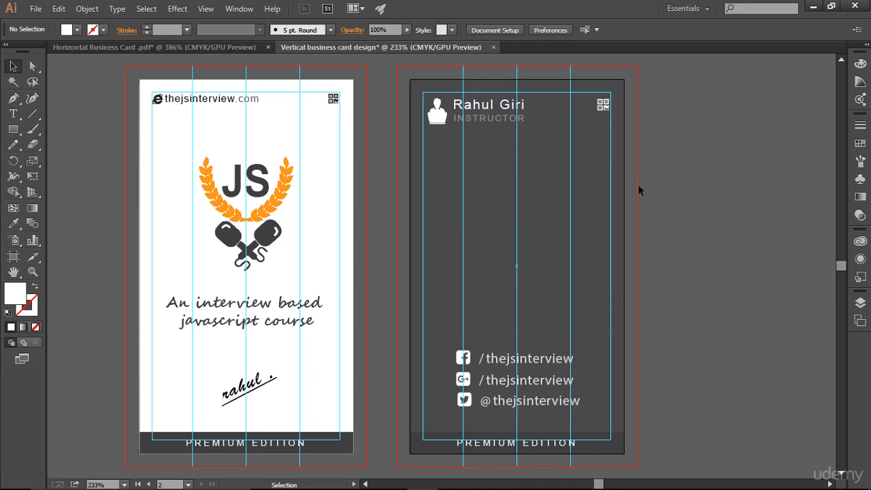
key(ctrl+;)
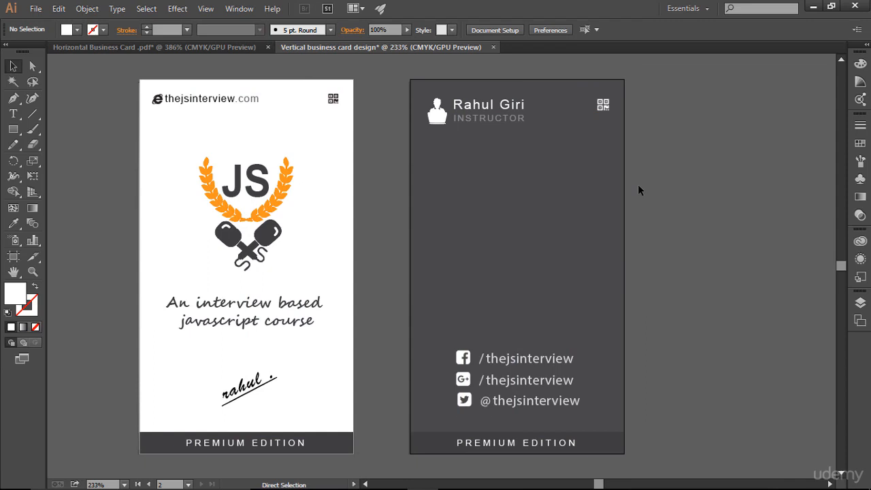
key(ctrl+;)
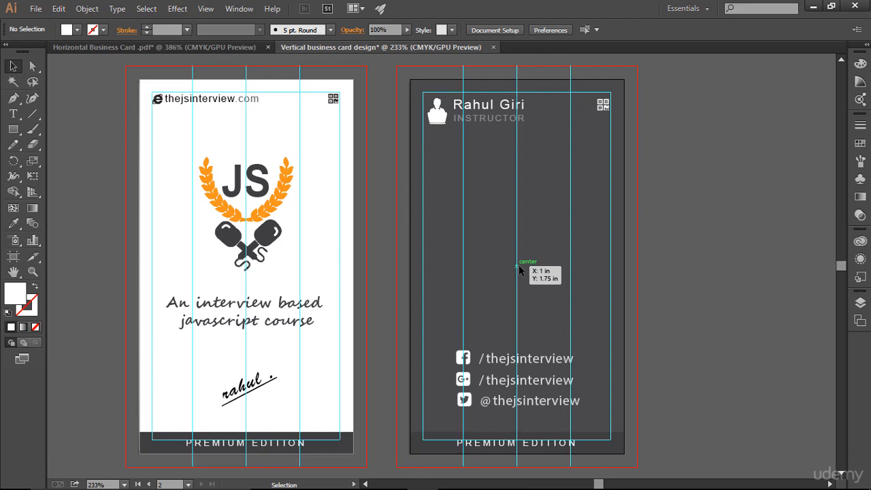
- Draw a 1 pt horizontal line across the back card's middle and convert it into a guide
click(32, 114)
drag(246, 265, 512, 265)
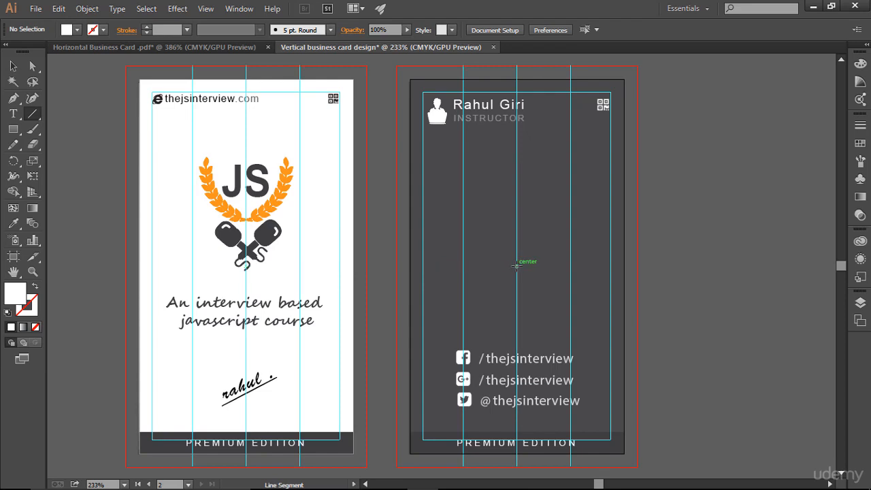
drag(516, 265, 637, 265)
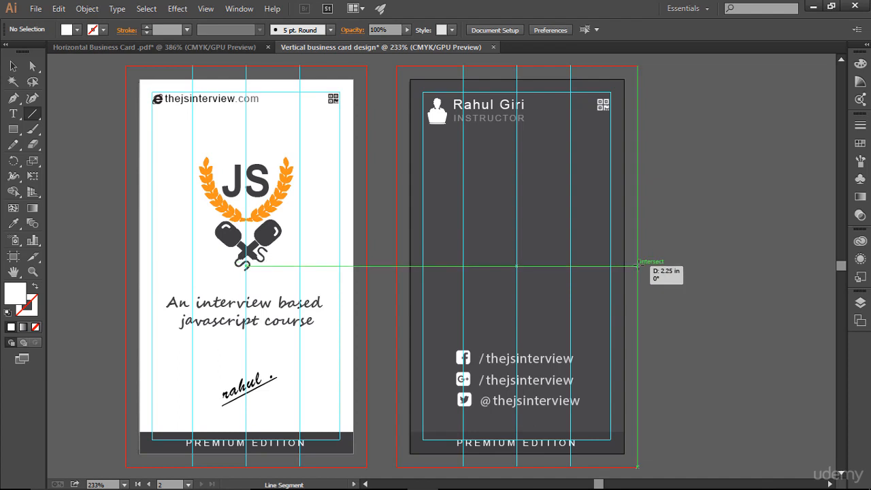
drag(637, 265, 637, 266)
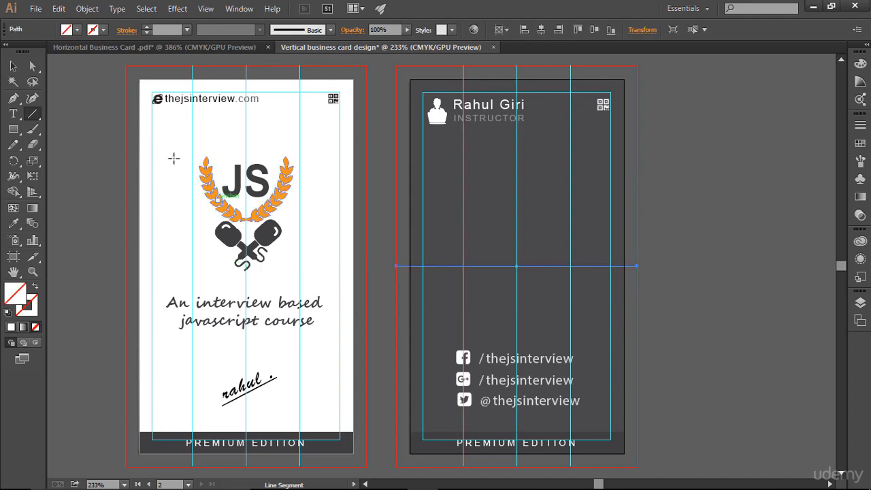
click(146, 28)
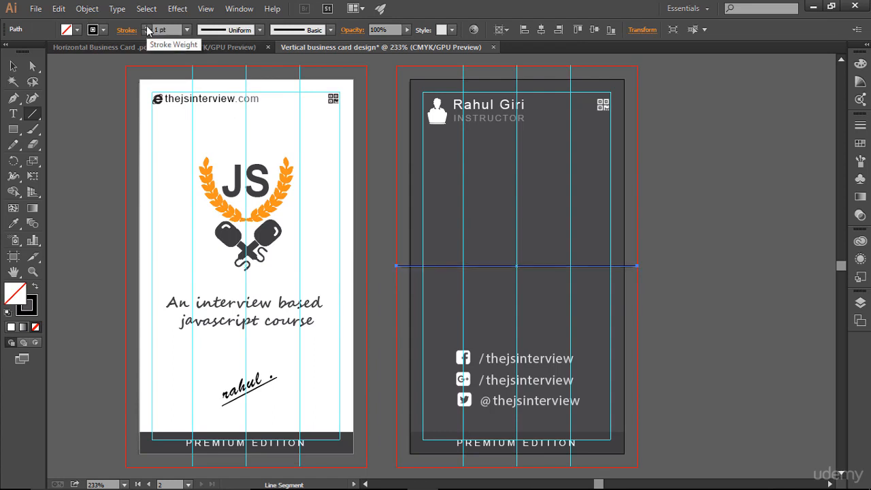
key(ctrl+5)
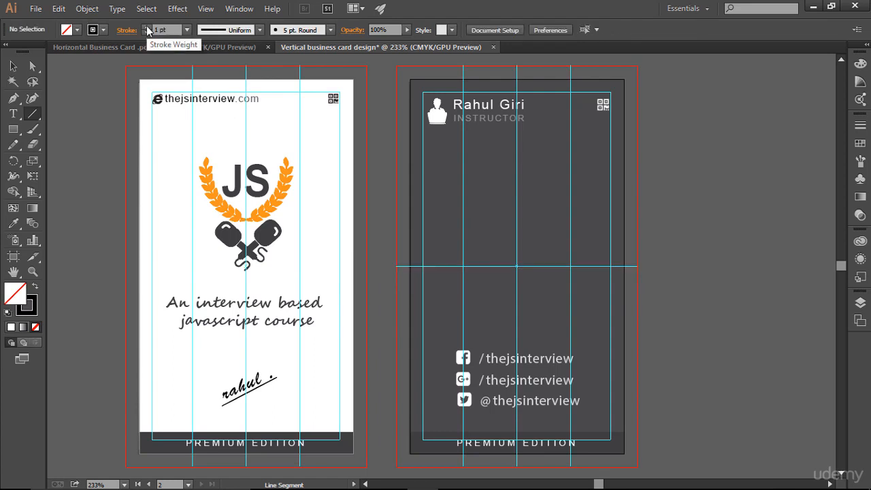
click(13, 65)
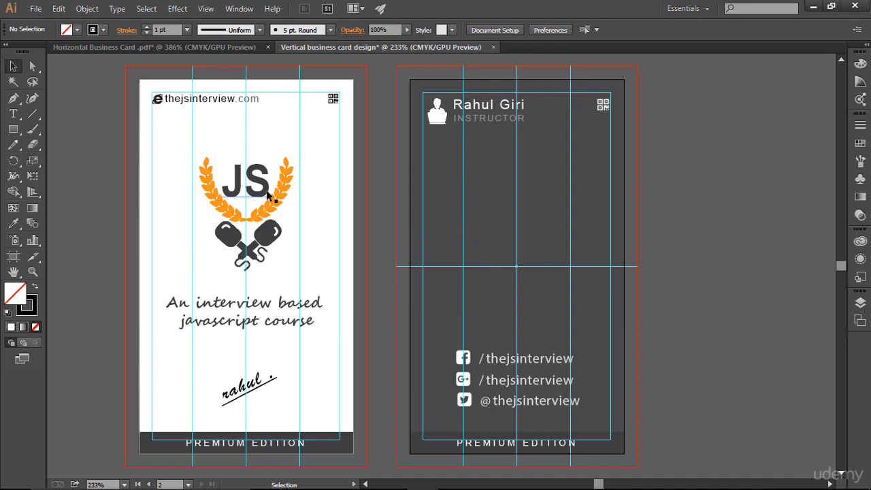
- Draw a rectangle bar along the middle guide with no stroke and a white fill
click(14, 142)
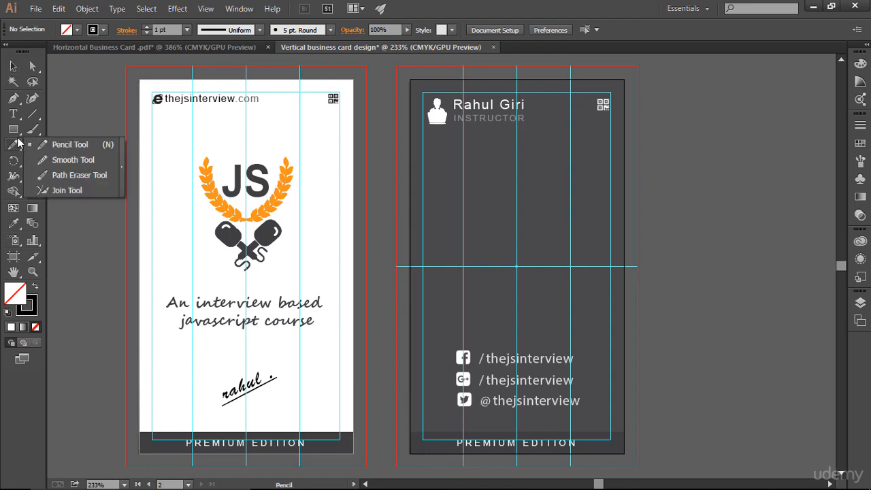
drag(14, 129, 71, 143)
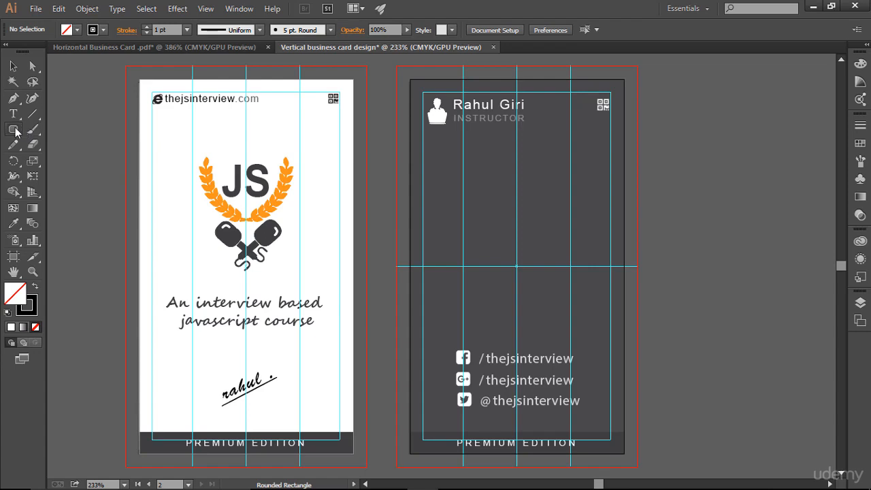
drag(14, 129, 61, 129)
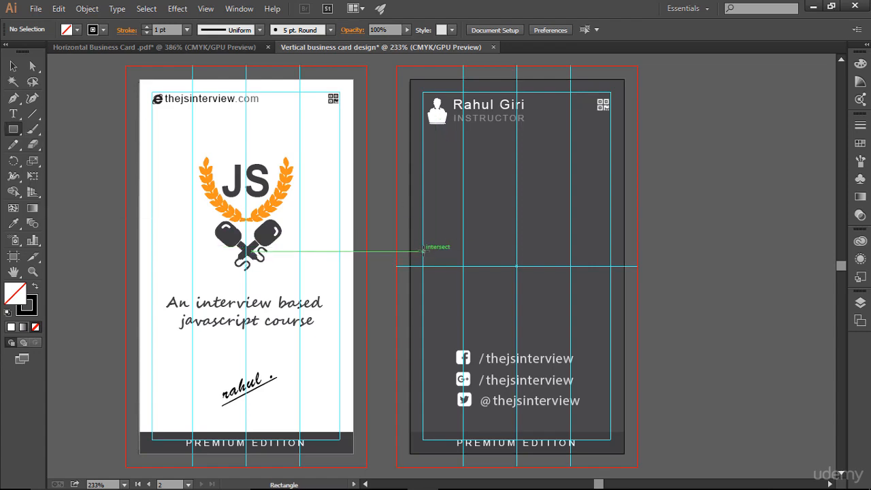
drag(422, 251, 624, 281)
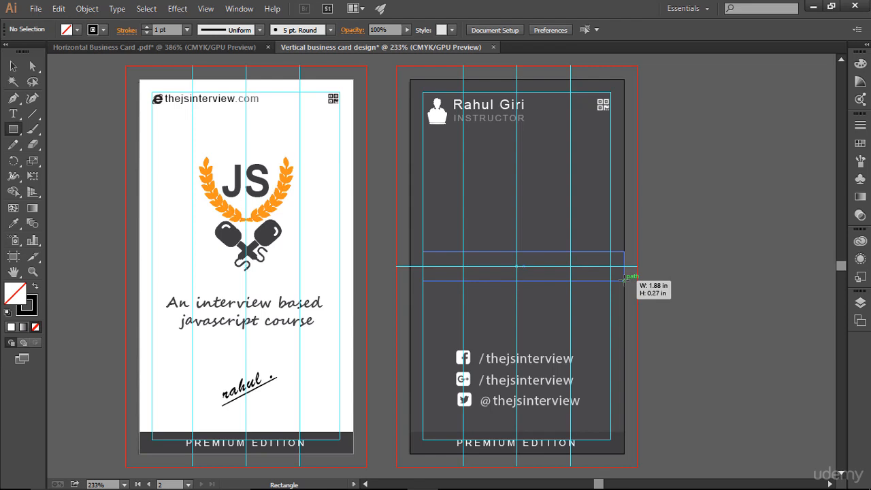
drag(623, 281, 623, 281)
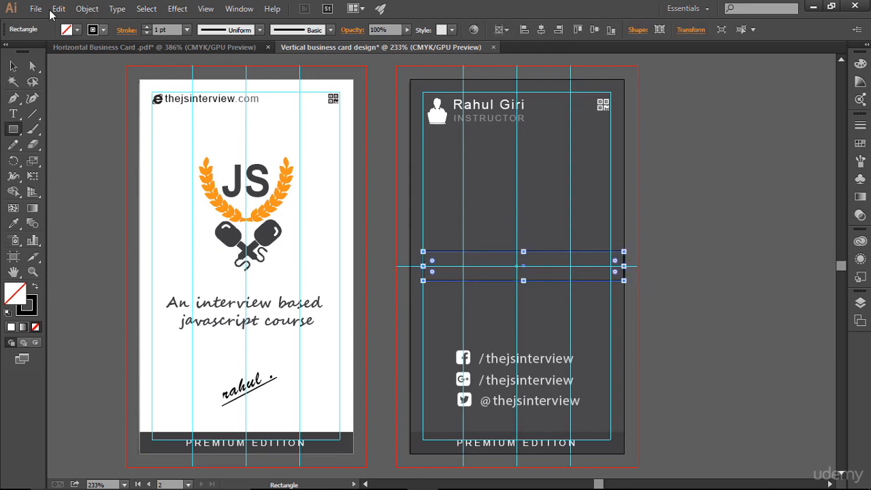
click(145, 32)
click(77, 30)
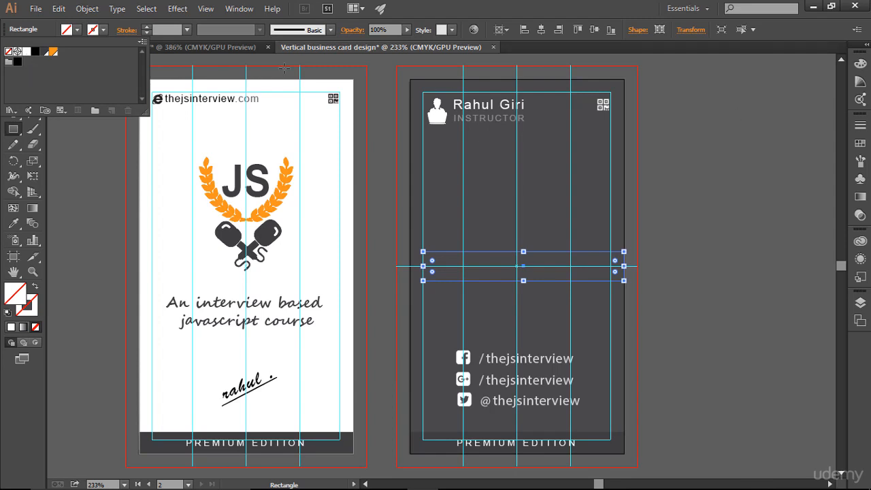
click(26, 60)
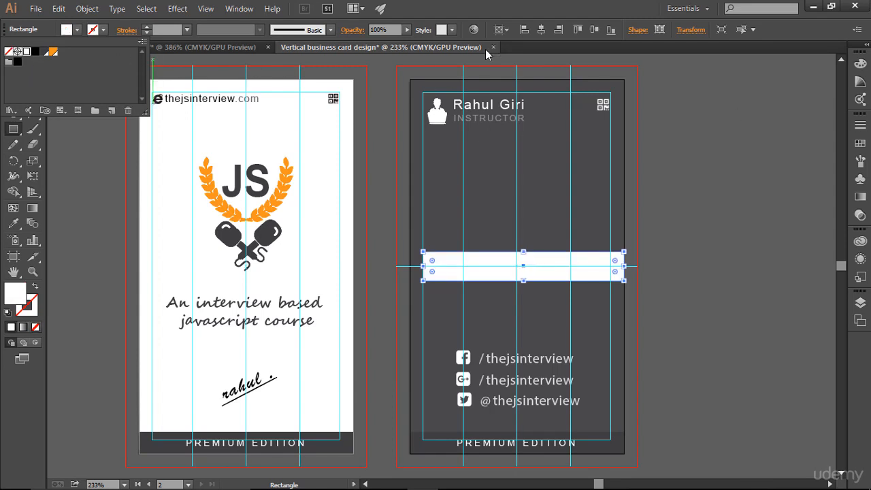
click(13, 66)
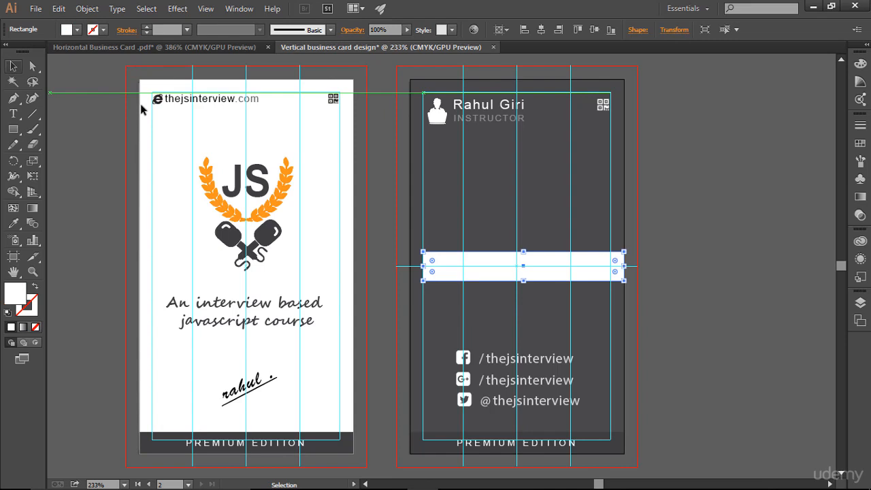
- Stretch the white band's left edge to the card edge, checking it with guides hidden
click(729, 259)
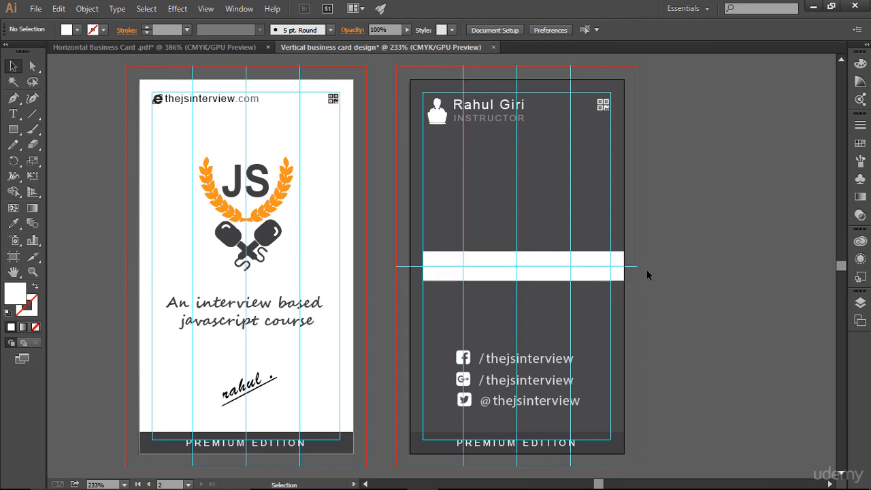
click(470, 266)
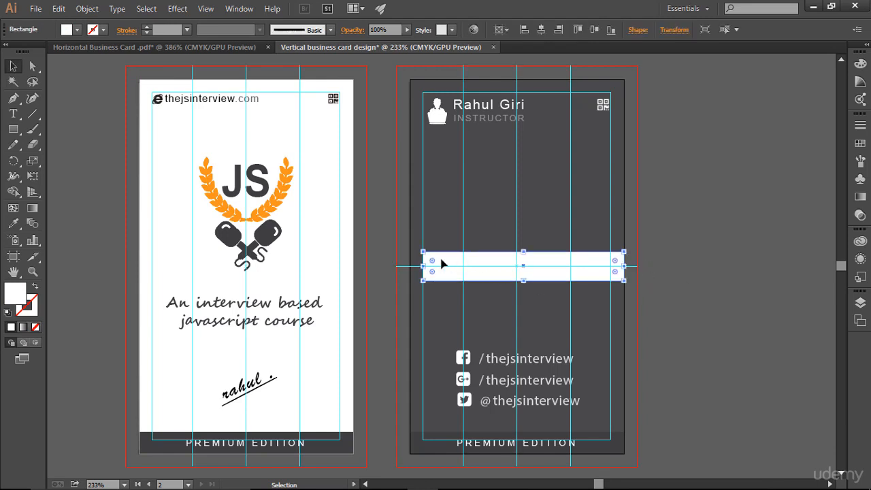
drag(423, 266, 410, 266)
click(693, 270)
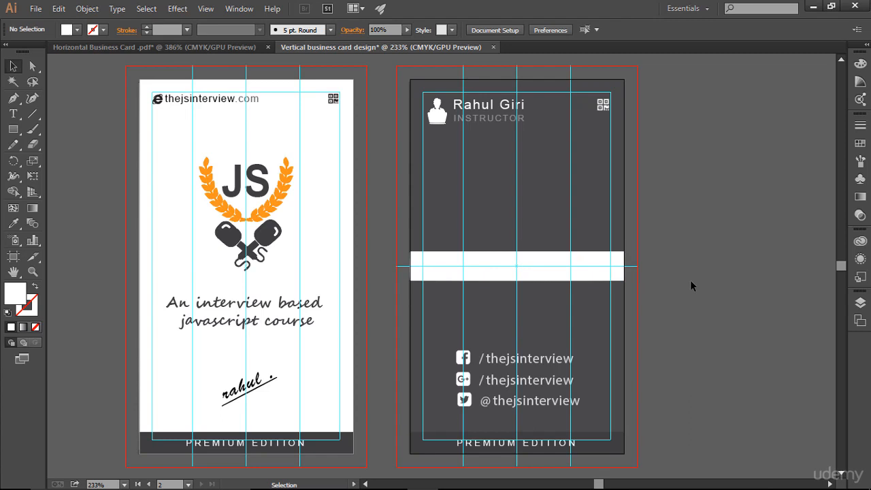
key(ctrl+;)
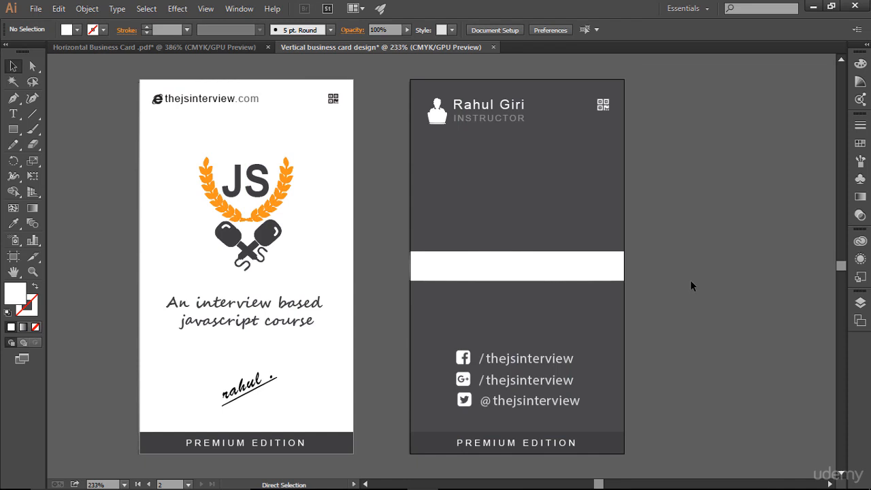
key(ctrl+;)
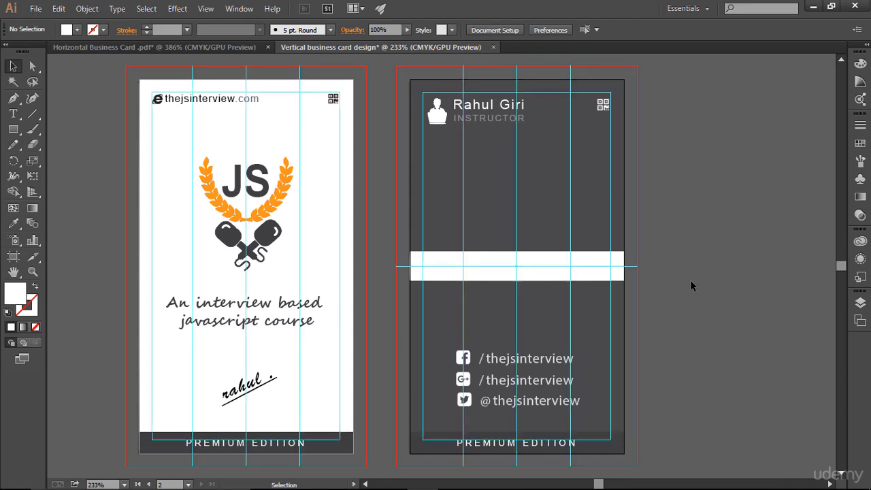
click(551, 280)
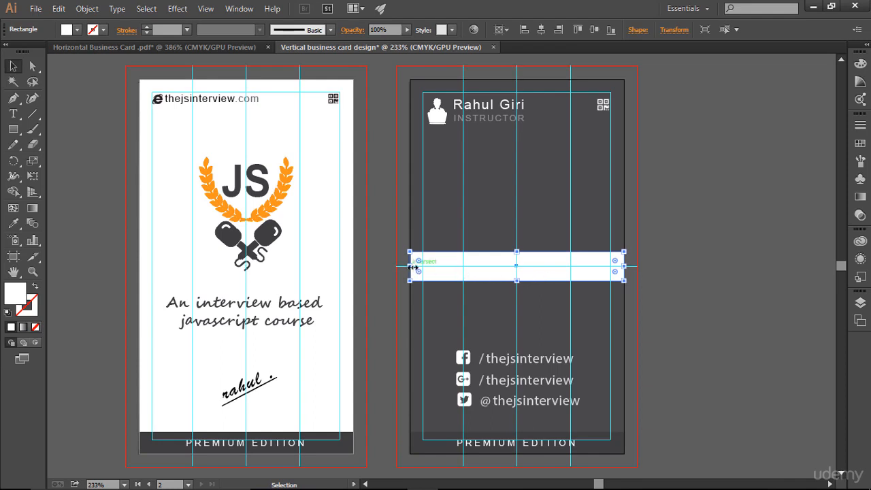
drag(412, 266, 410, 267)
click(742, 285)
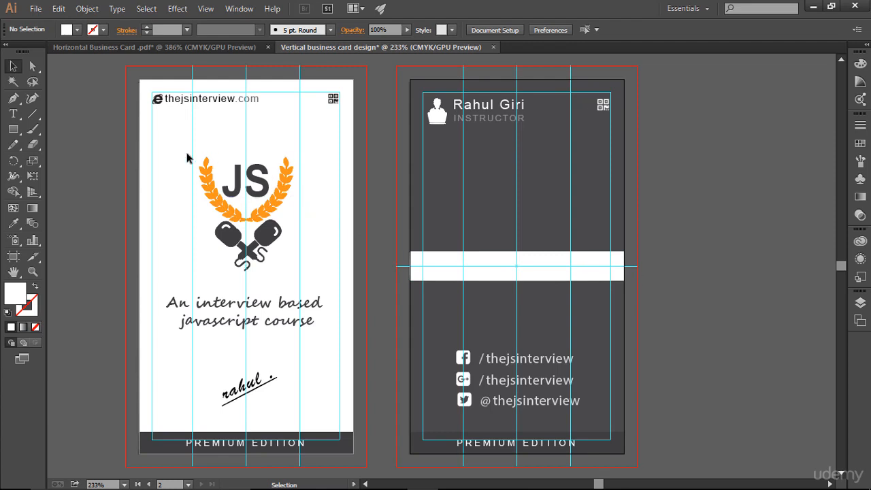
- Copy the JS logo from the front card onto the back card's white band
drag(187, 153, 306, 285)
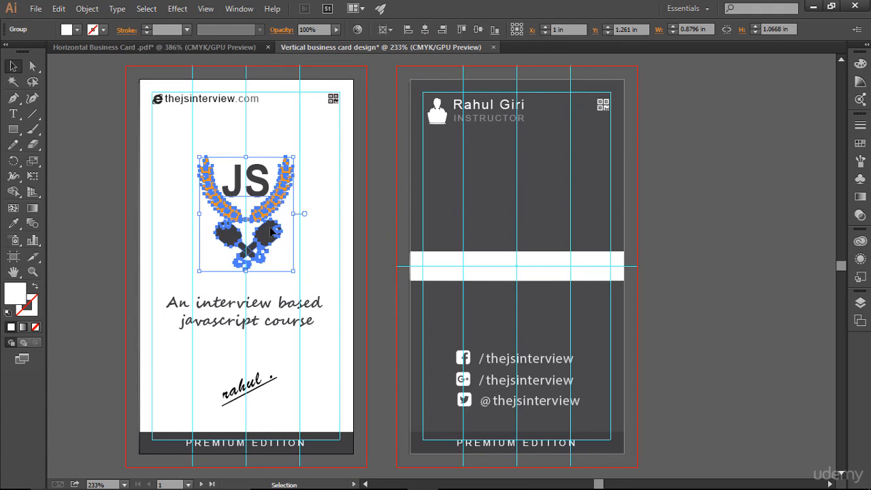
drag(261, 216, 447, 254)
key(Delete)
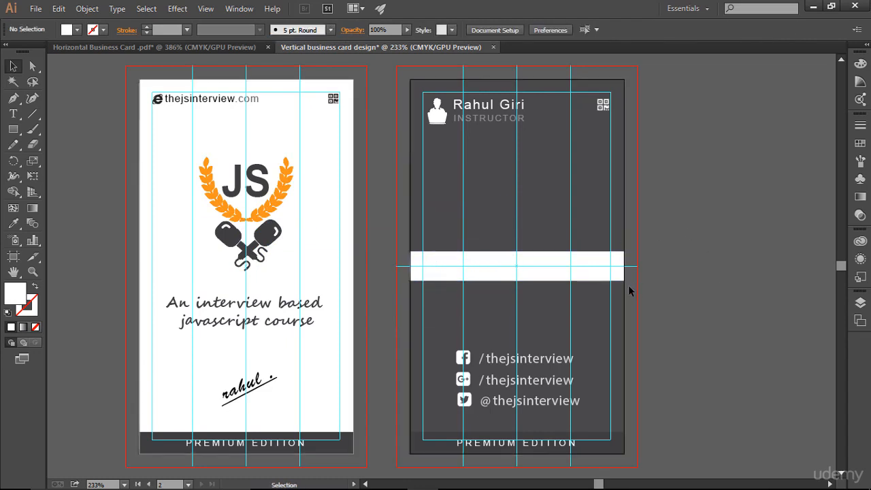
click(477, 277)
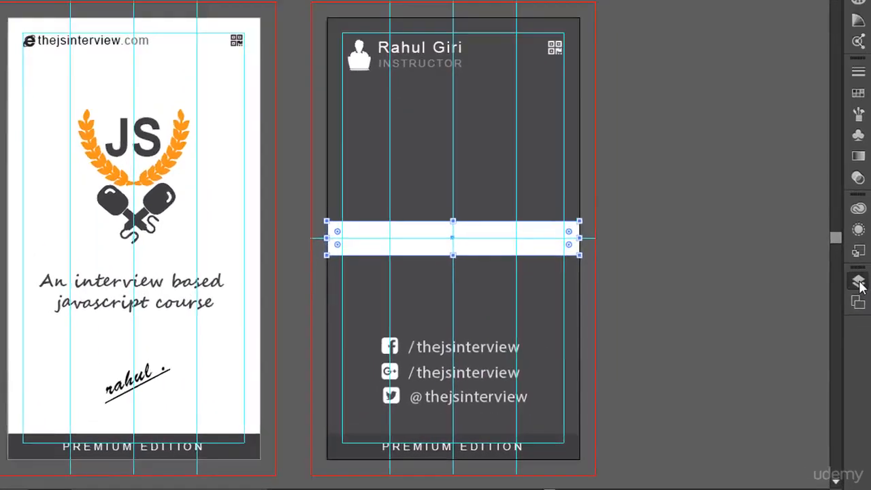
- In the Layers panel, stack the small logo group above the white band rectangle
click(860, 304)
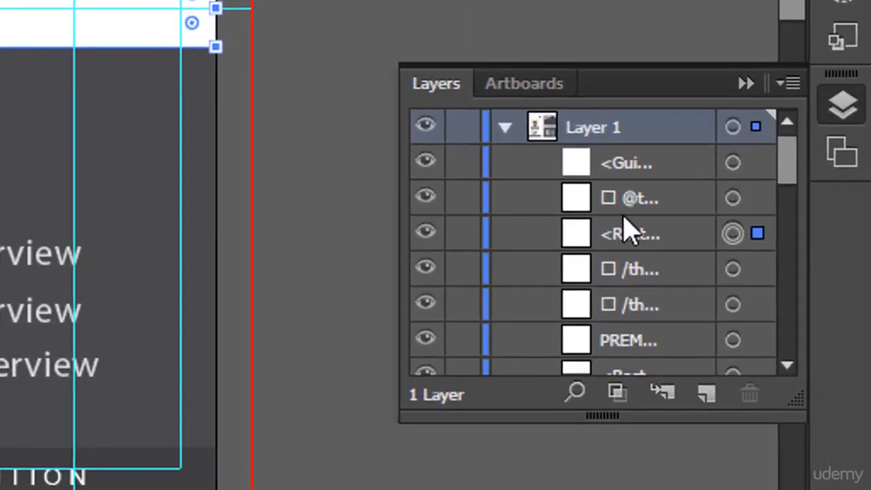
scroll(627, 231, down, 10)
scroll(626, 231, up, 3)
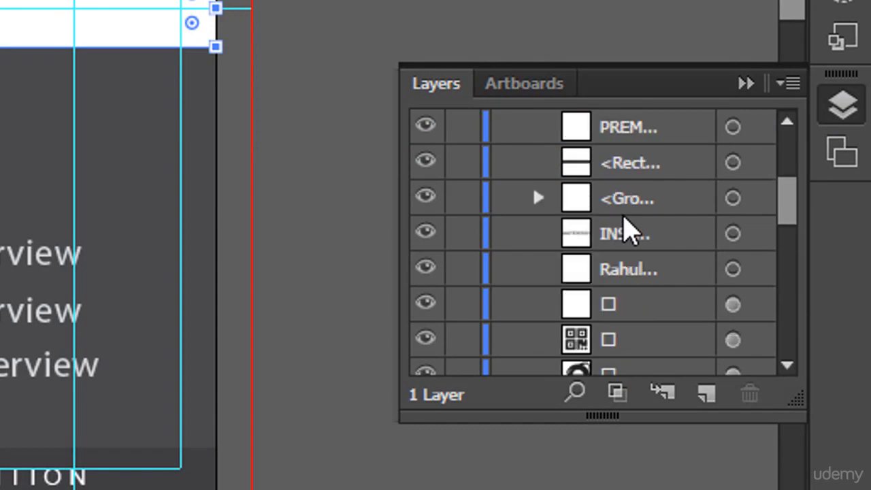
scroll(626, 232, down, 10)
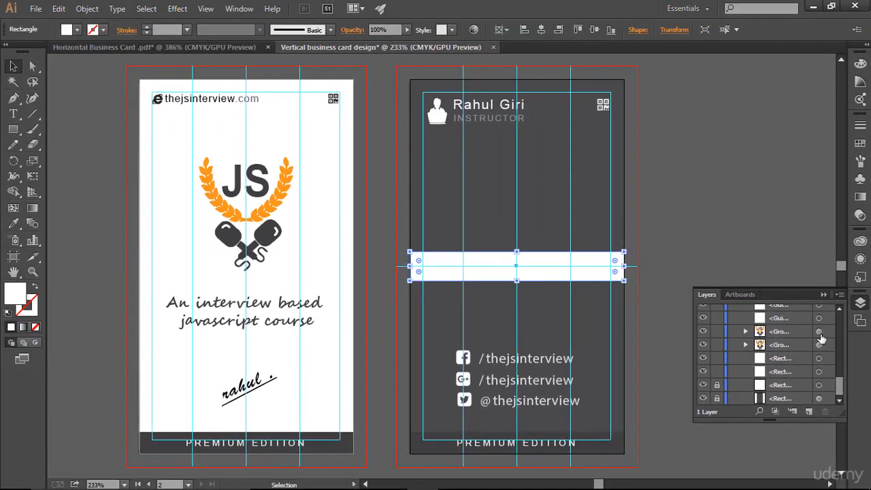
click(819, 331)
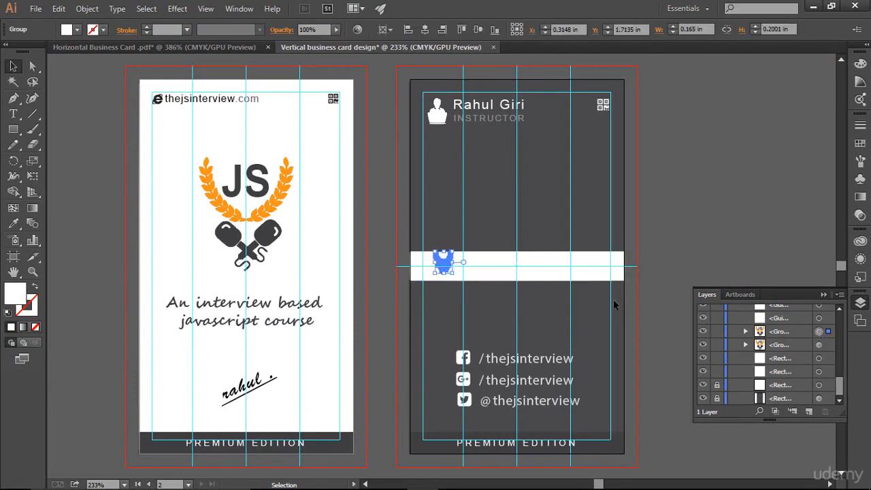
mouse_move(807, 333)
mouse_down()
mouse_move(799, 302)
mouse_move(794, 324)
mouse_up()
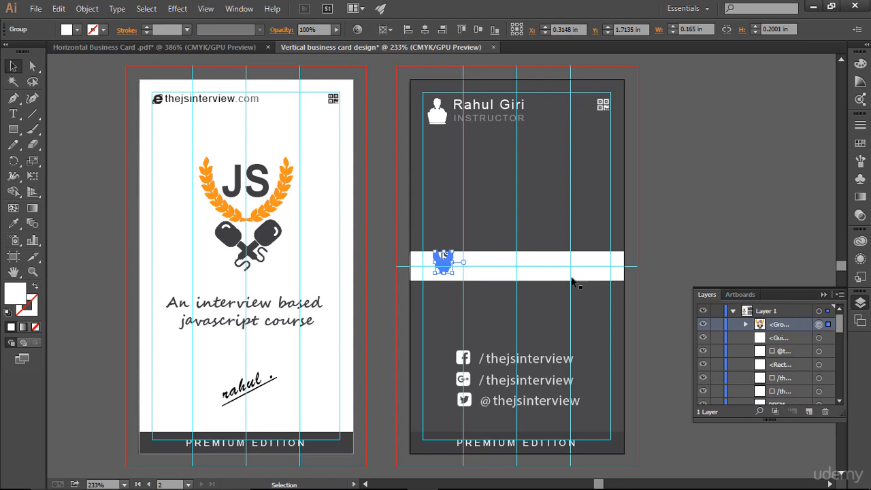
click(577, 166)
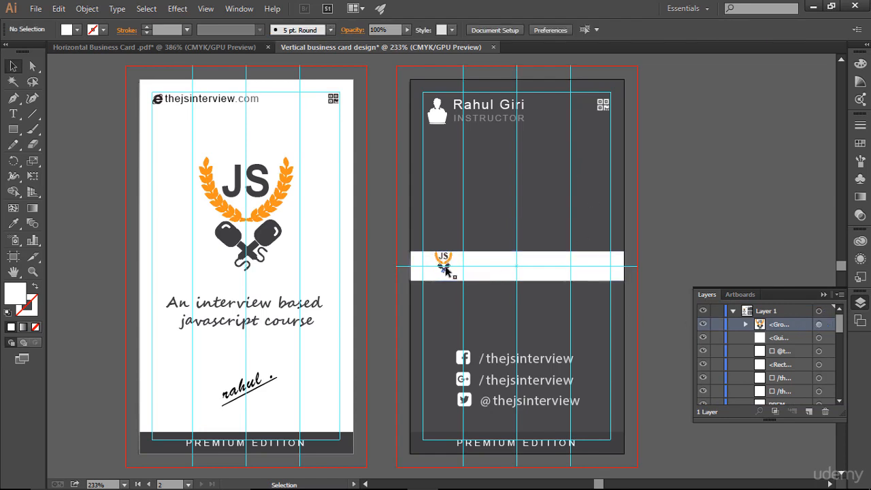
click(822, 295)
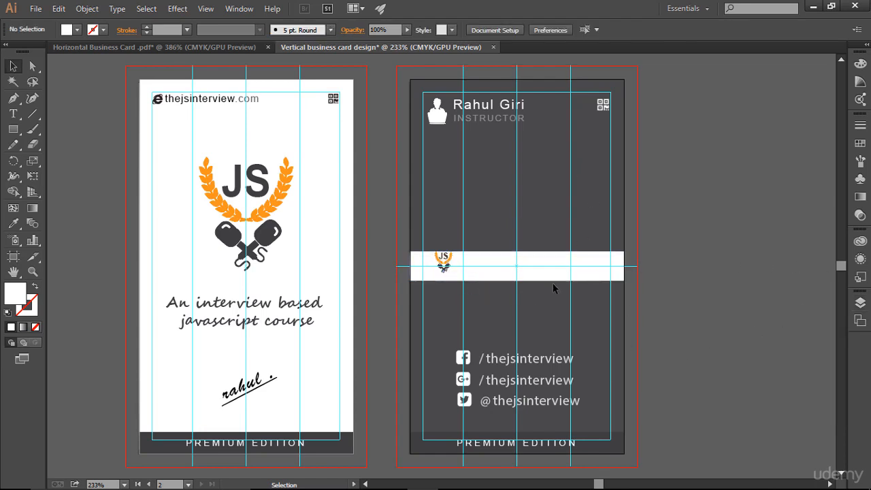
- Zoom in on the band and toggle the white rectangle's visibility in Layers to check it
key(ctrl)
key(ctrl+plus)
key(ctrl+plus)
key(ctrl+plus)
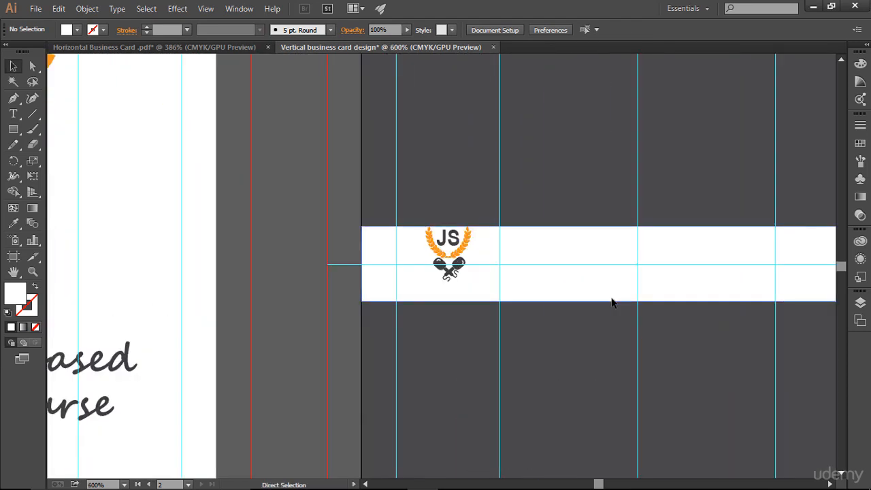
drag(564, 200, 398, 206)
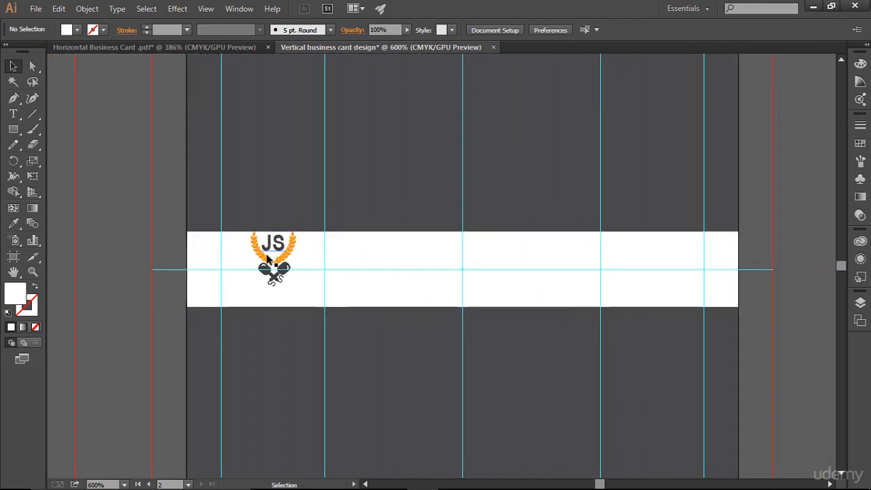
click(860, 303)
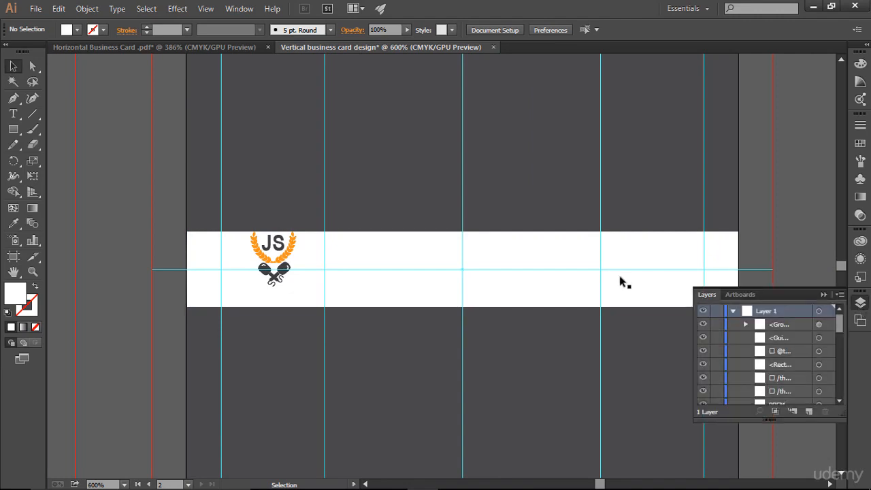
click(702, 364)
click(702, 364)
click(702, 365)
click(702, 365)
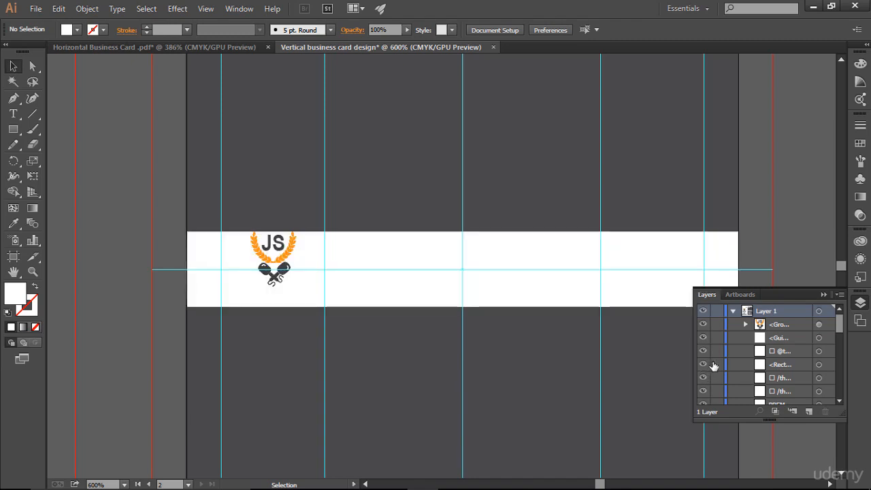
click(819, 293)
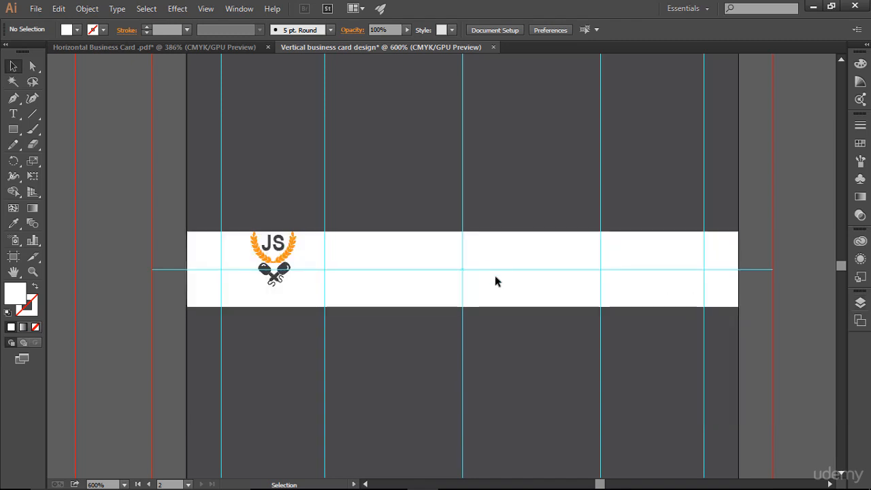
- Enlarge the small JS logo slightly, nudge it down and left, then zoom out
drag(228, 213, 299, 294)
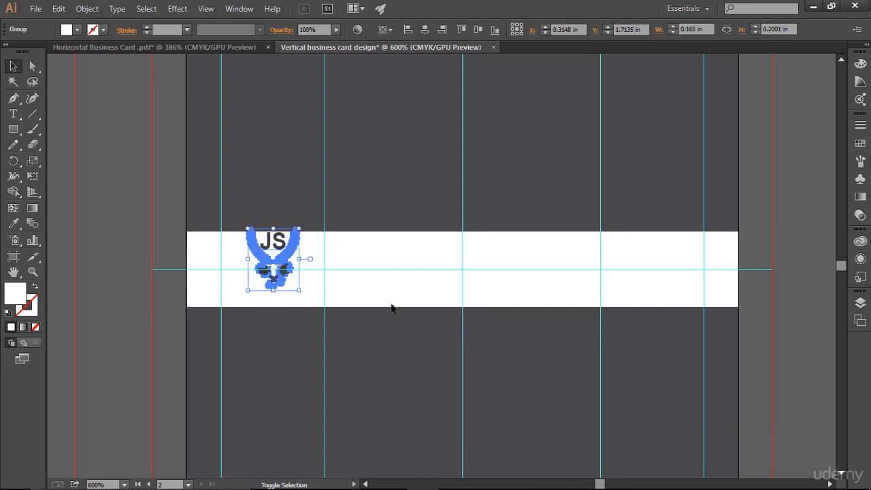
key(Down)
key(Down)
key(Down)
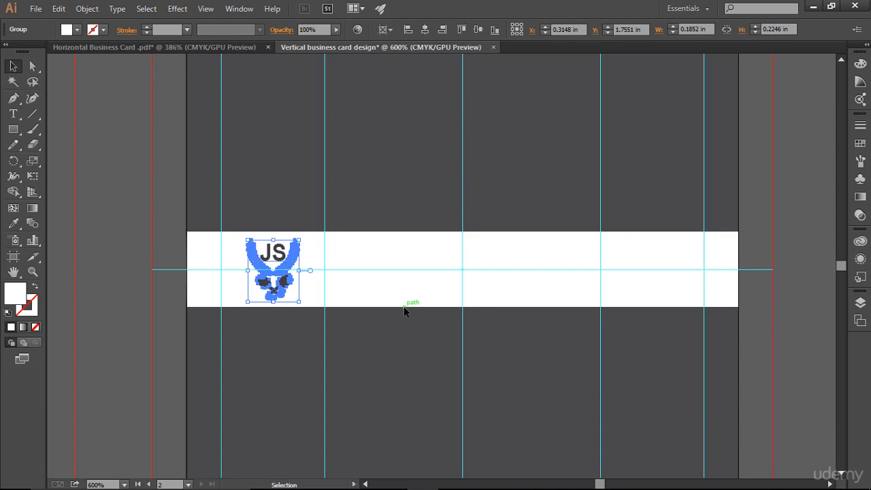
key(Left)
key(Left)
key(Left)
key(Left)
key(Left)
key(Left)
key(ctrl+shift+a)
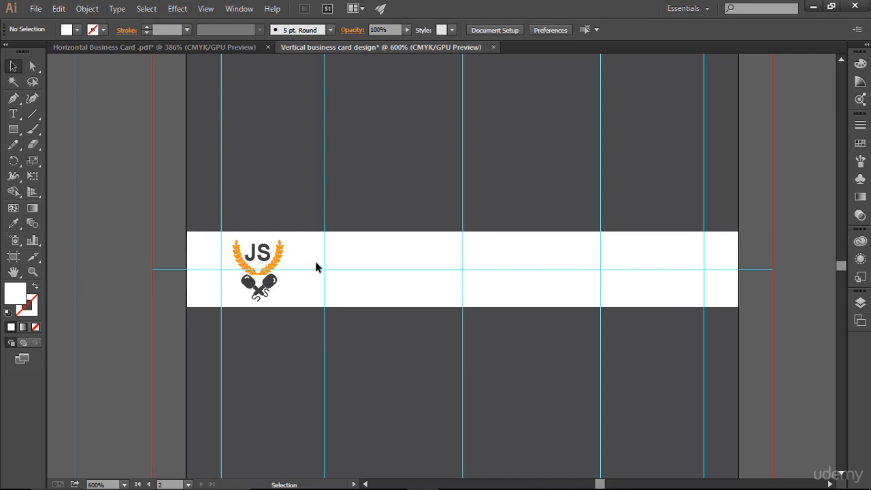
key(a)
key(ctrl+minus)
key(ctrl+minus)
key(ctrl+minus)
- Duplicate the thejsinterview.com text from the front card into the white band
key(v)
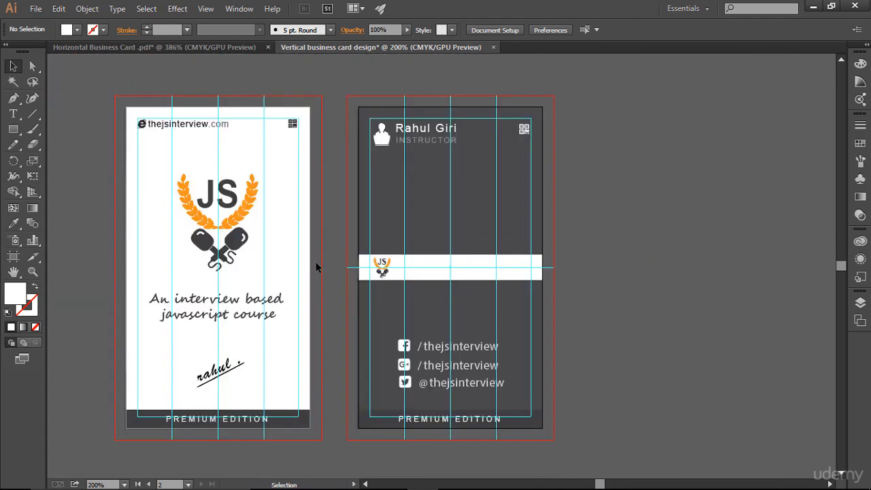
click(196, 126)
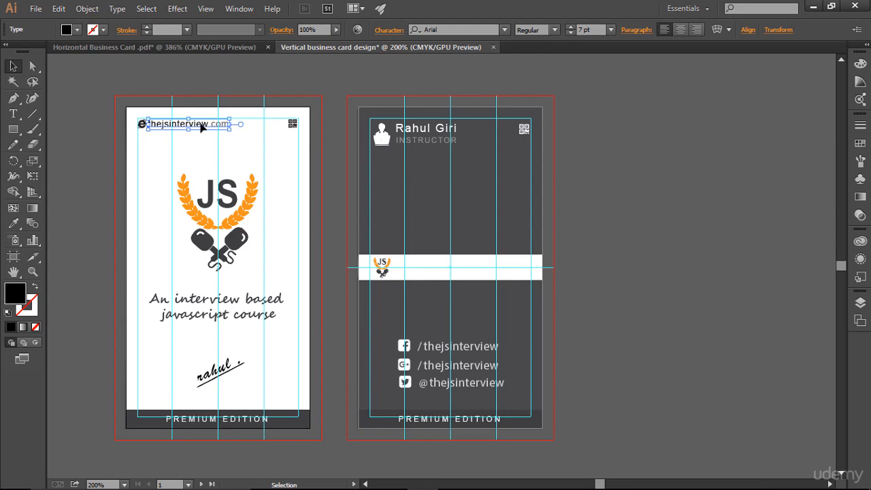
drag(201, 127, 468, 273)
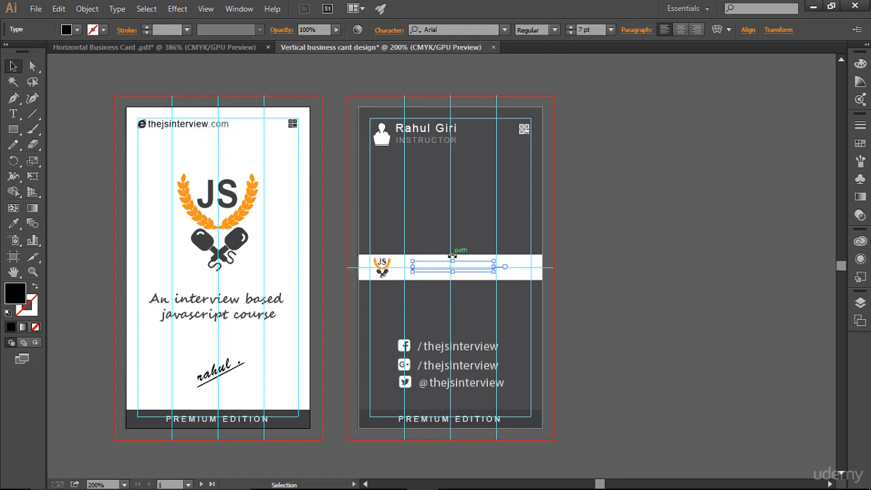
- Move the URL text copy above the band rectangle in the Layers panel, then zoom in
click(859, 302)
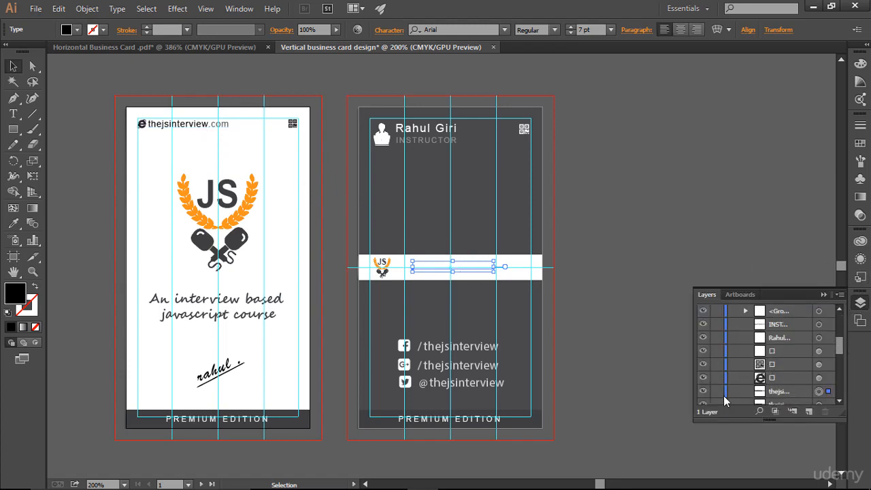
click(801, 393)
drag(791, 397, 792, 324)
click(824, 294)
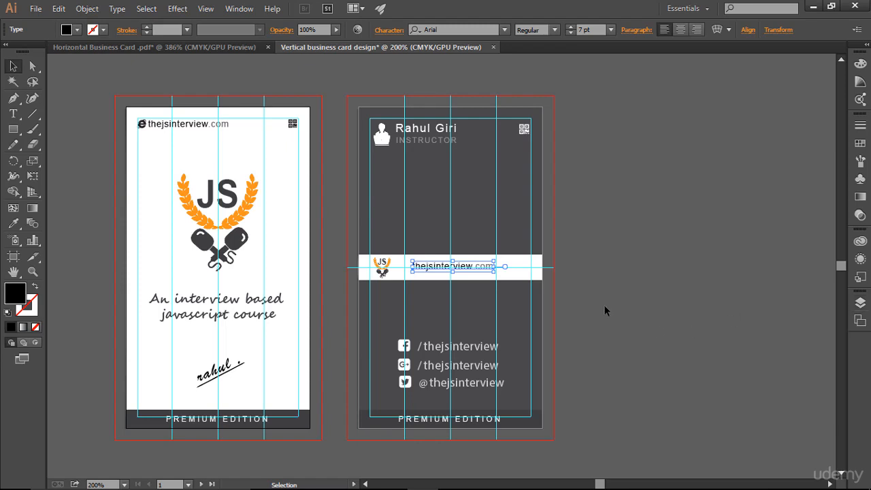
key(ctrl+shift+a)
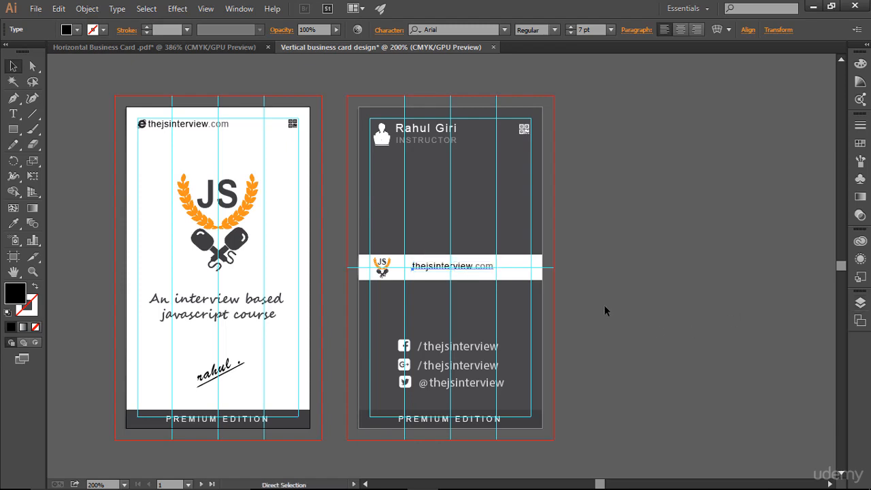
key(ctrl+equal)
key(ctrl+equal)
key(ctrl+z)
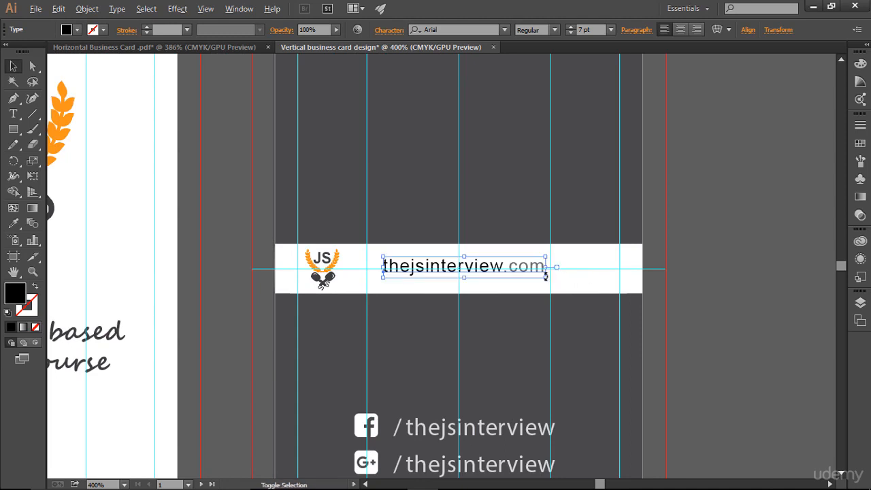
- Set the band's thejsinterview.com text size to 8 pt
click(11, 117)
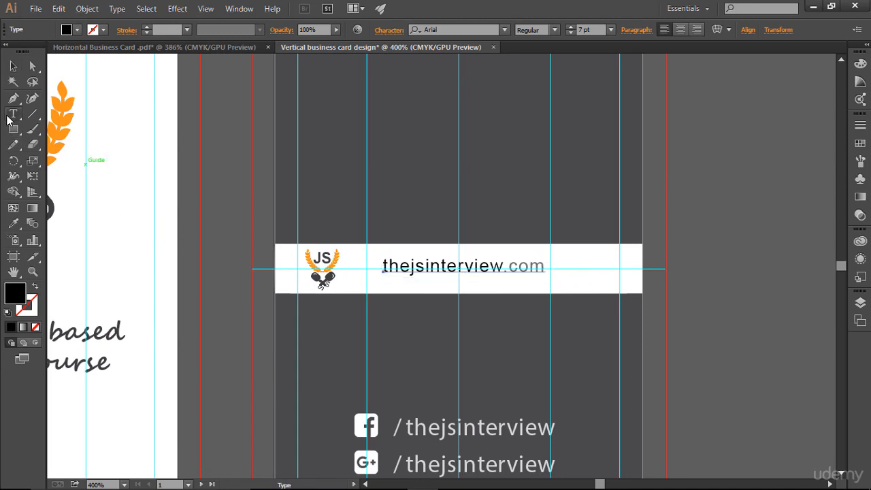
click(512, 265)
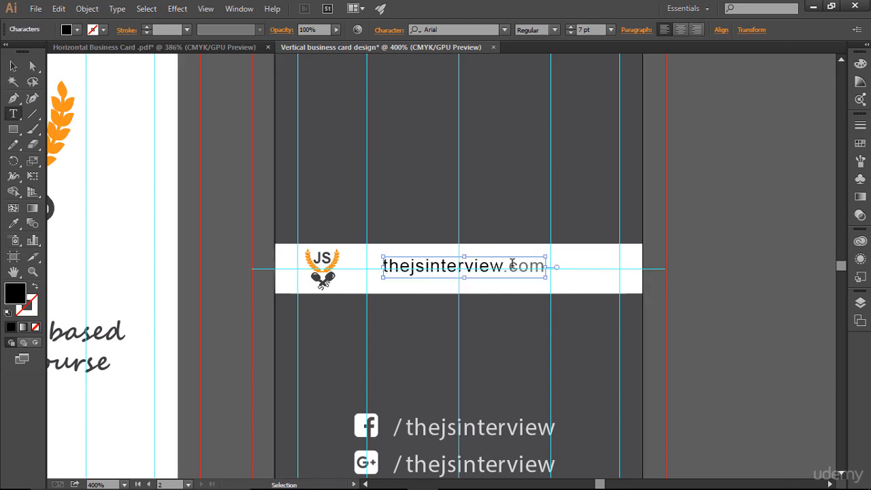
key(ctrl+a)
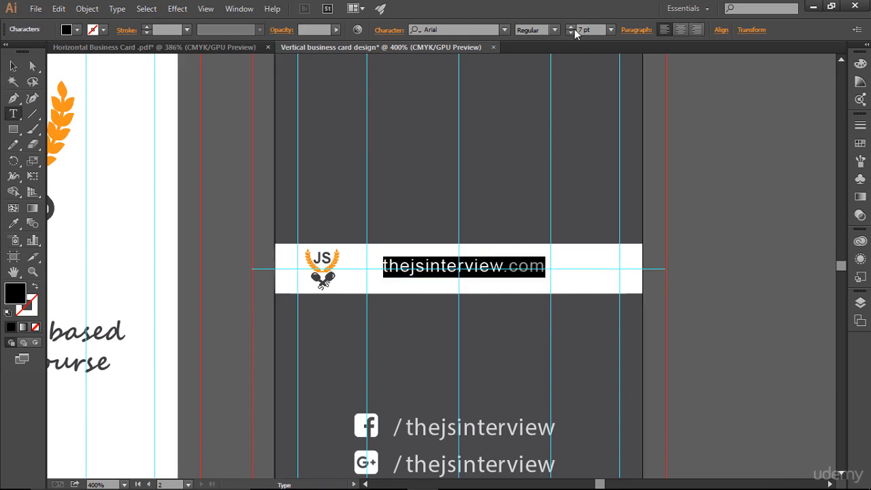
click(570, 27)
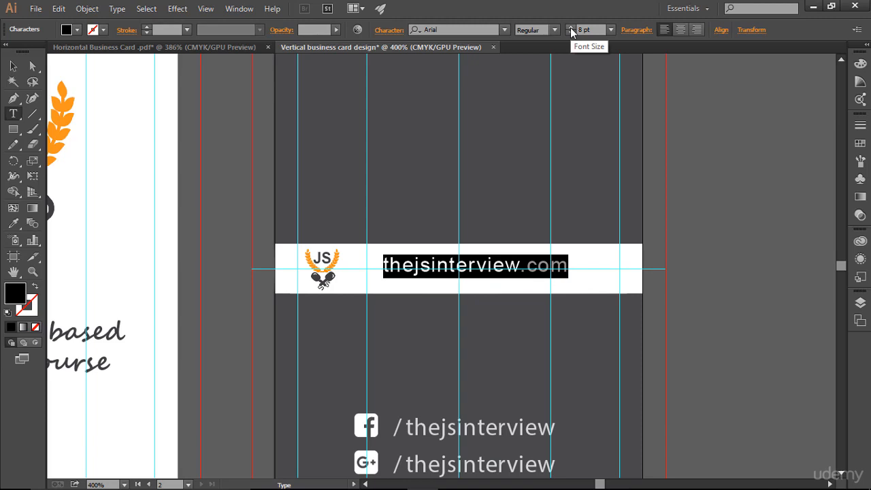
click(13, 66)
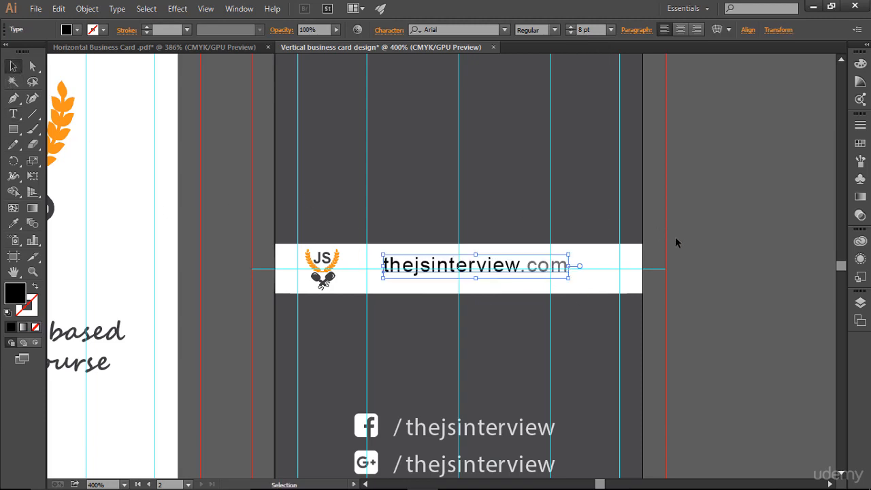
click(653, 294)
- Nudge the URL text and JS logo closer together in the band, then fit both artboards
click(517, 276)
key(Right)
key(Right)
key(Right)
key(Right)
key(Right)
key(Right)
key(Right)
key(Right)
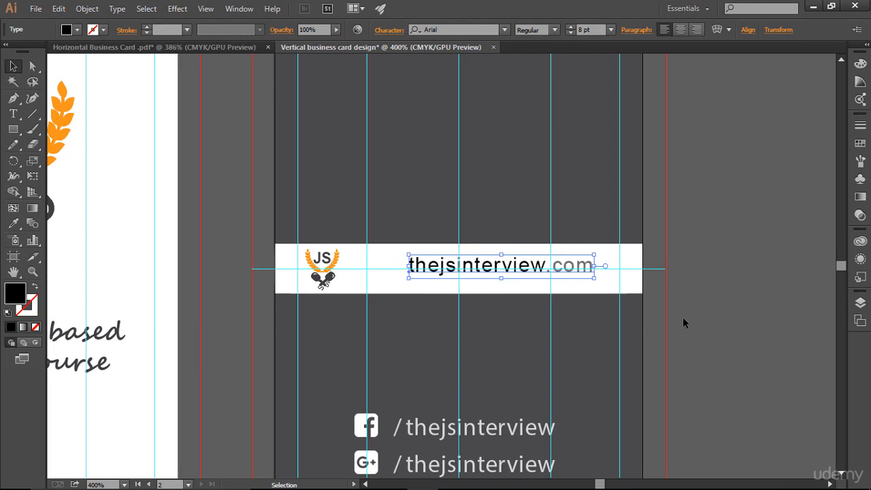
click(323, 271)
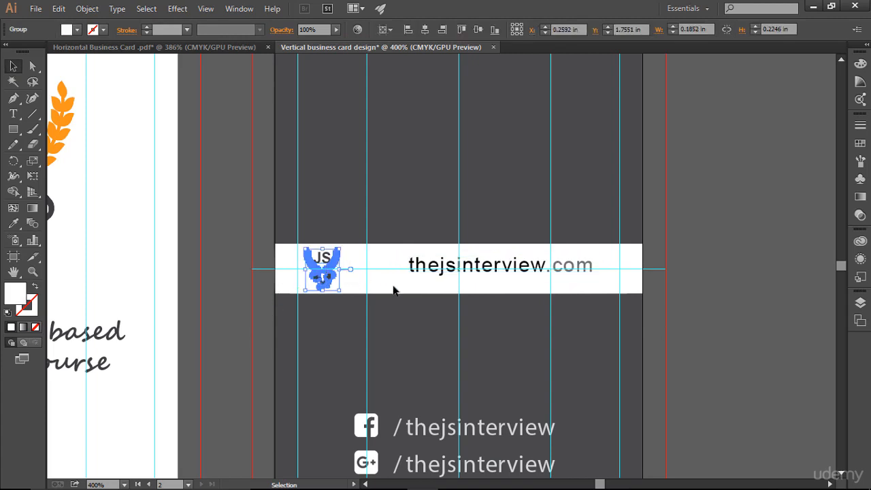
key(Right)
key(Right)
key(Right)
key(Right)
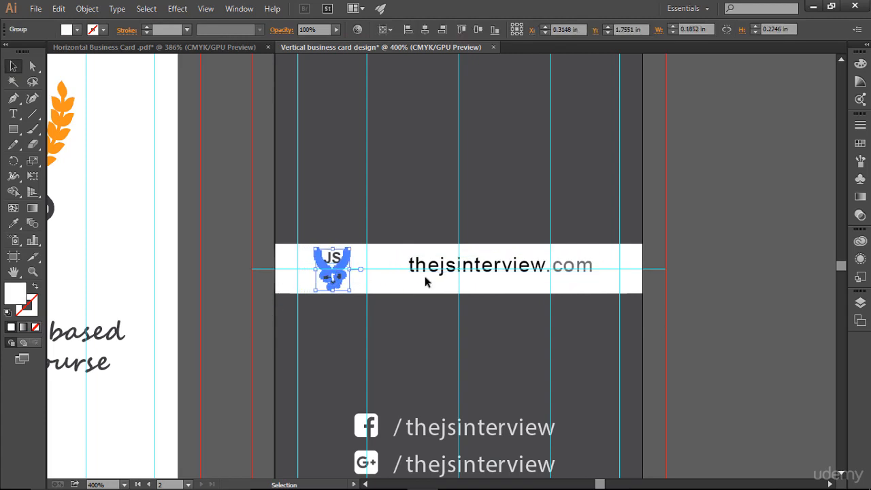
click(434, 272)
key(Down)
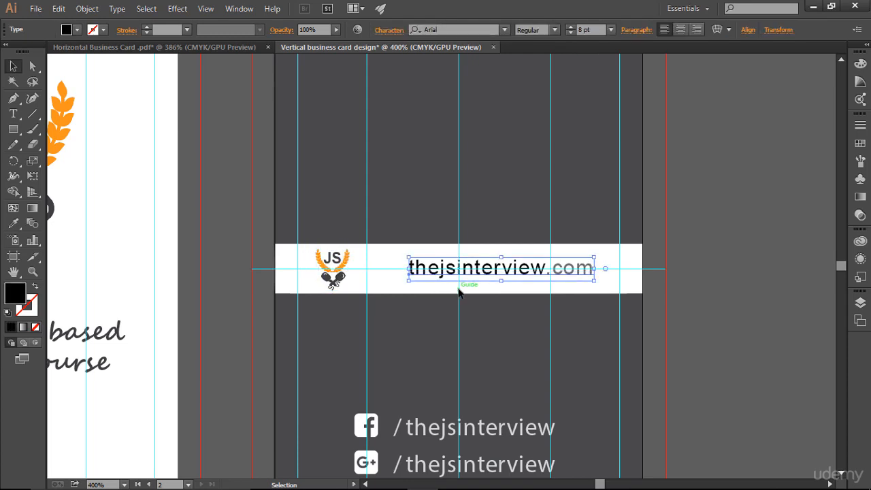
key(Left)
key(Left)
key(Left)
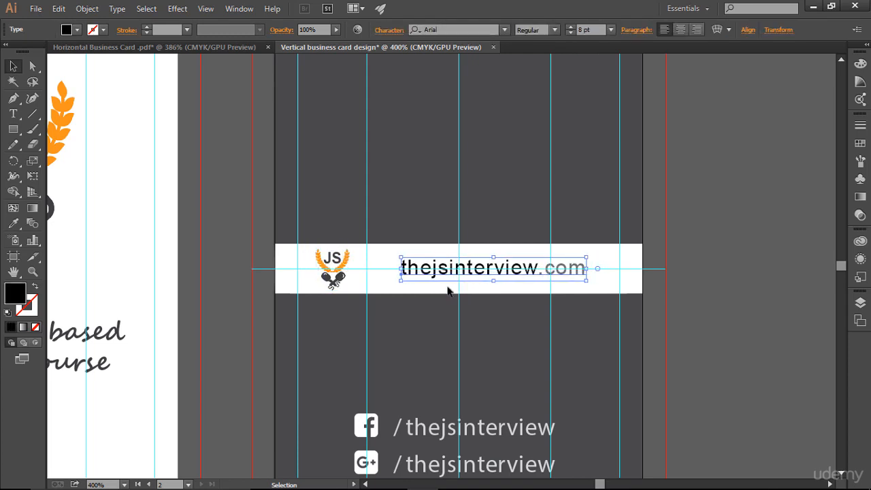
click(332, 272)
key(Right)
key(Right)
key(Right)
key(Right)
key(Right)
key(Right)
key(Right)
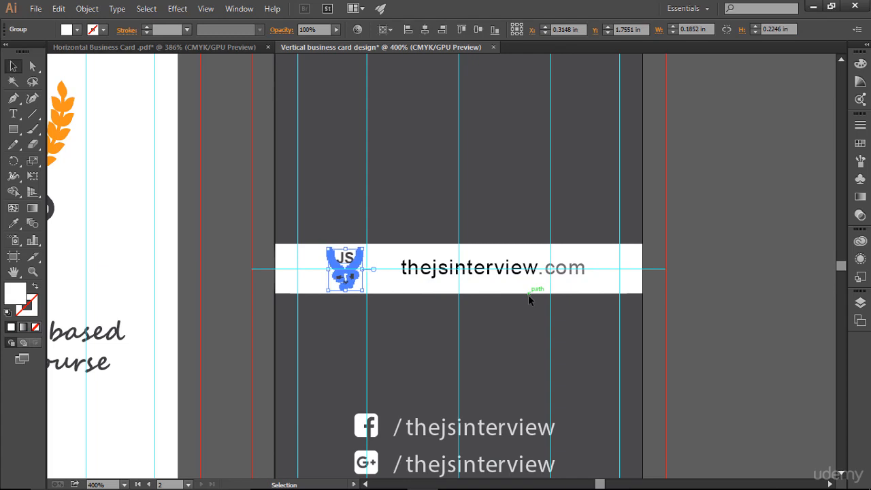
click(462, 277)
key(Left)
key(Left)
key(Left)
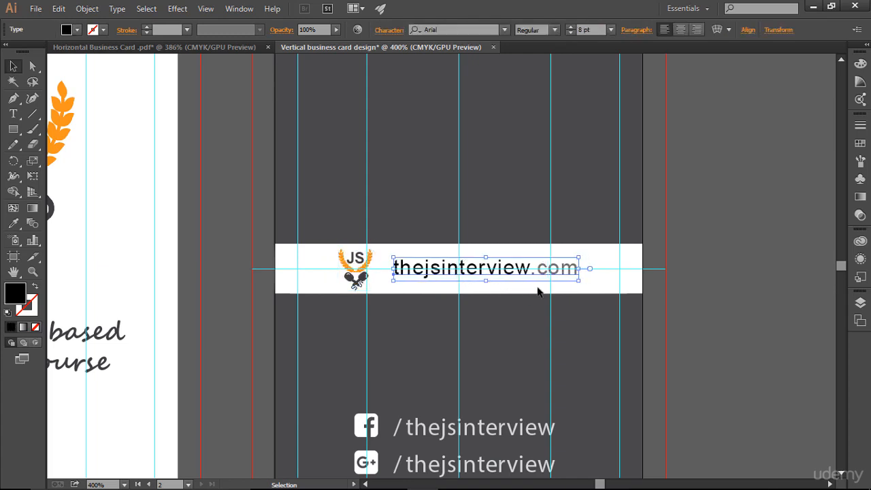
drag(370, 278, 372, 278)
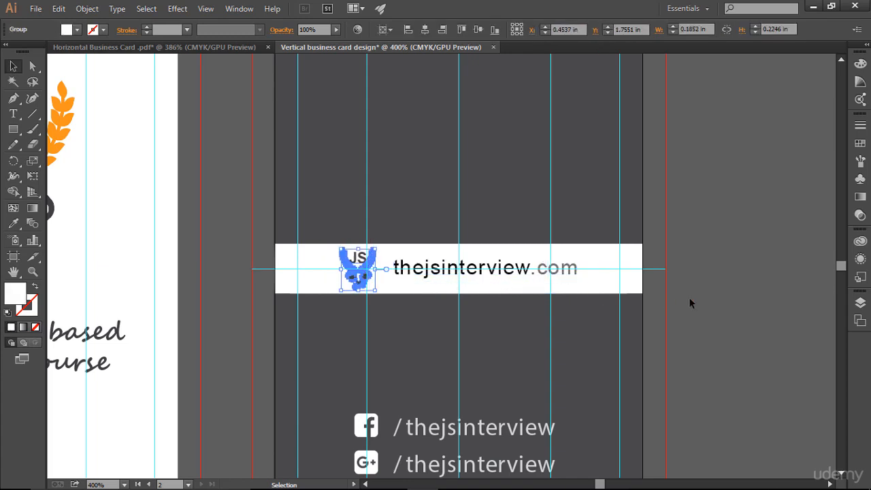
click(711, 299)
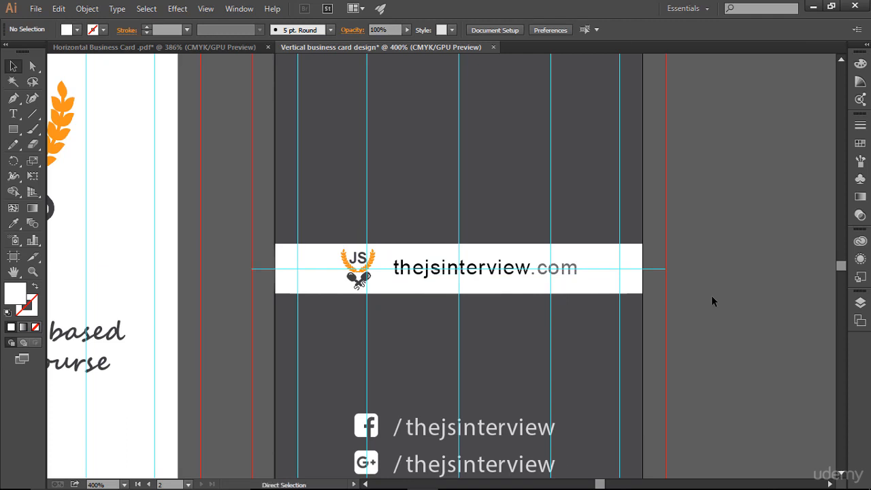
key(ctrl+alt+0)
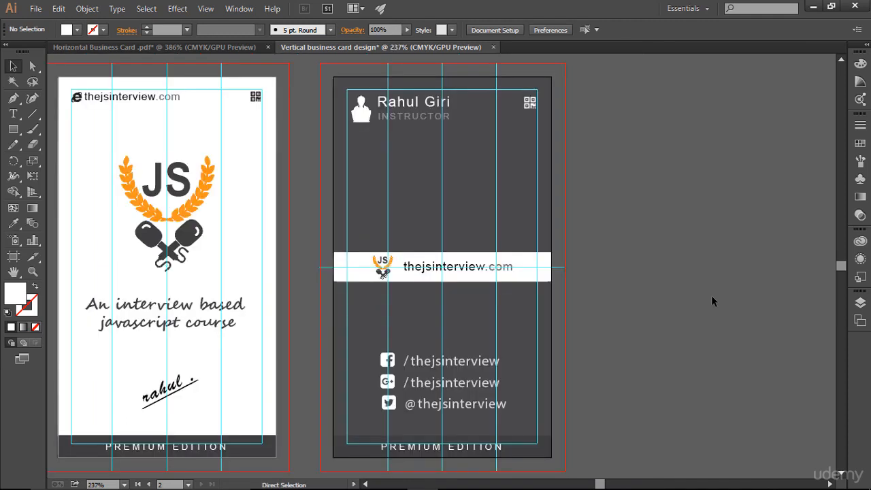
- Hide guides with Ctrl+; and zoom in on the band holding the logo and URL
key(ctrl+;)
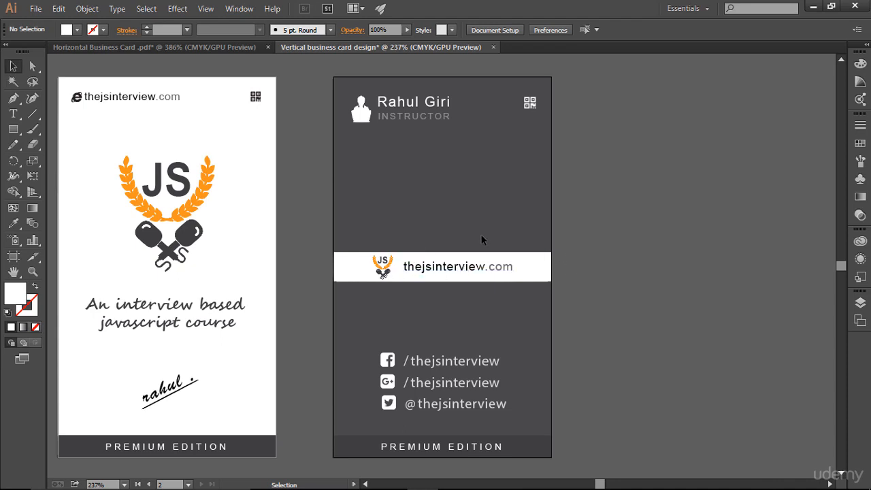
key(ctrl+plus)
key(ctrl+plus)
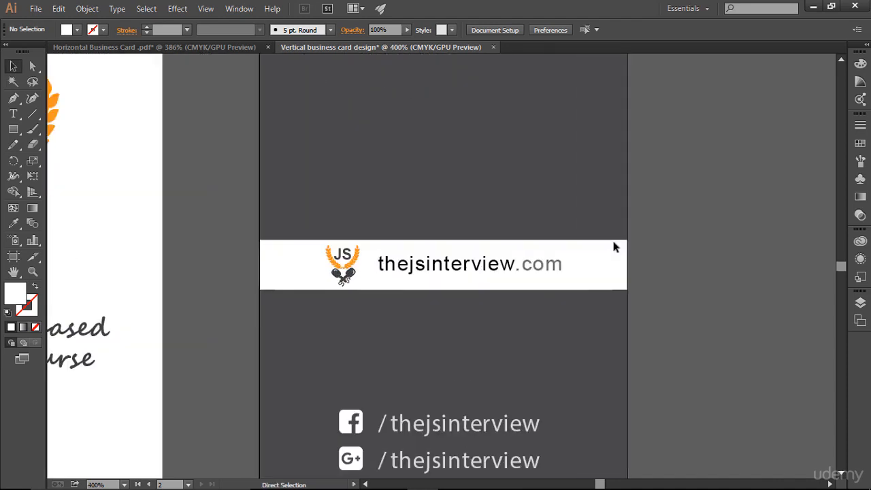
scroll(613, 241, up, 1)
scroll(613, 247, up, 1)
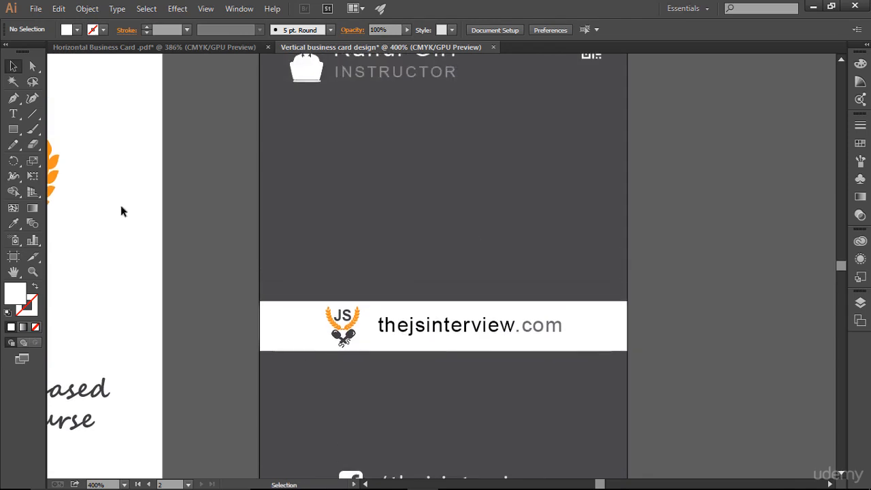
- Draw a white circle above the white band with the Ellipse tool
click(14, 132)
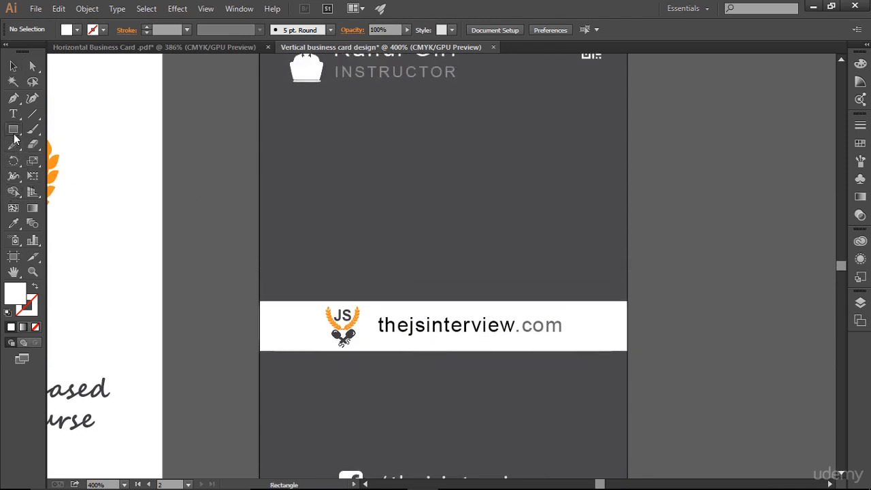
click(14, 132)
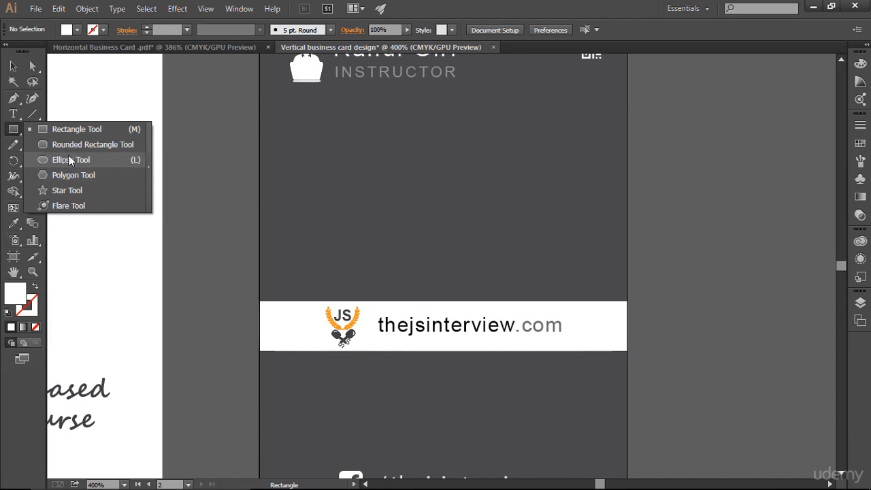
click(71, 160)
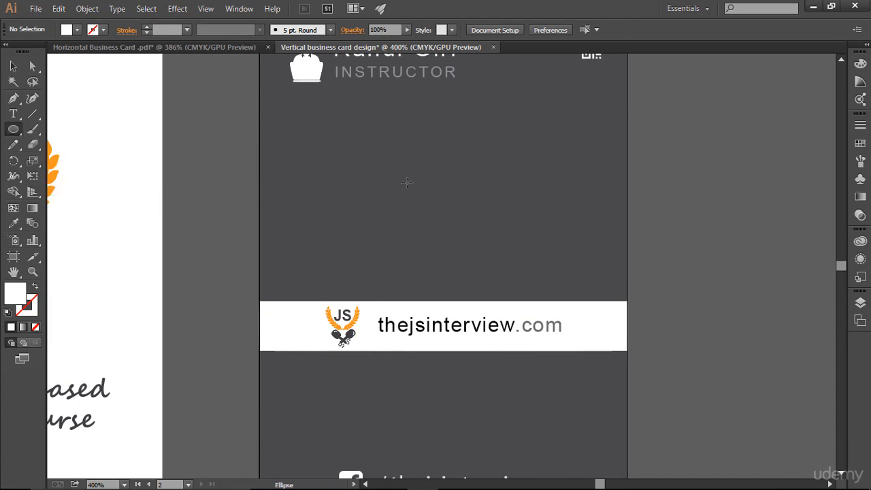
drag(423, 172, 464, 213)
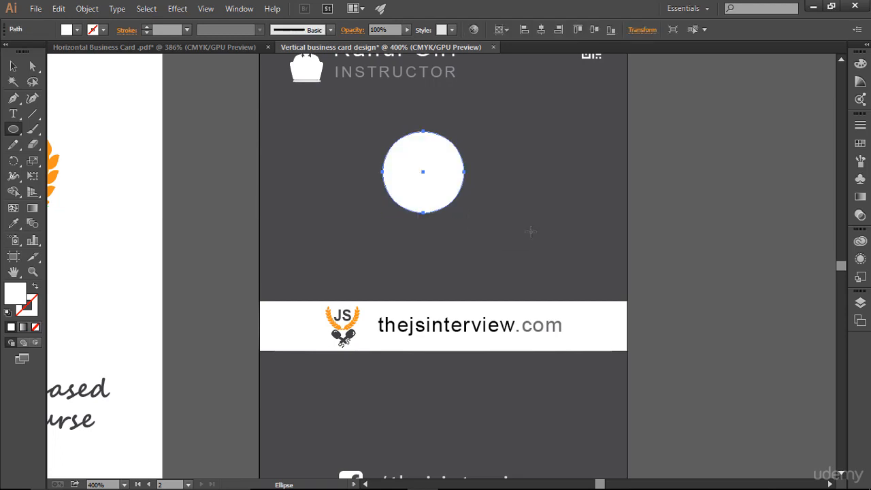
key(v)
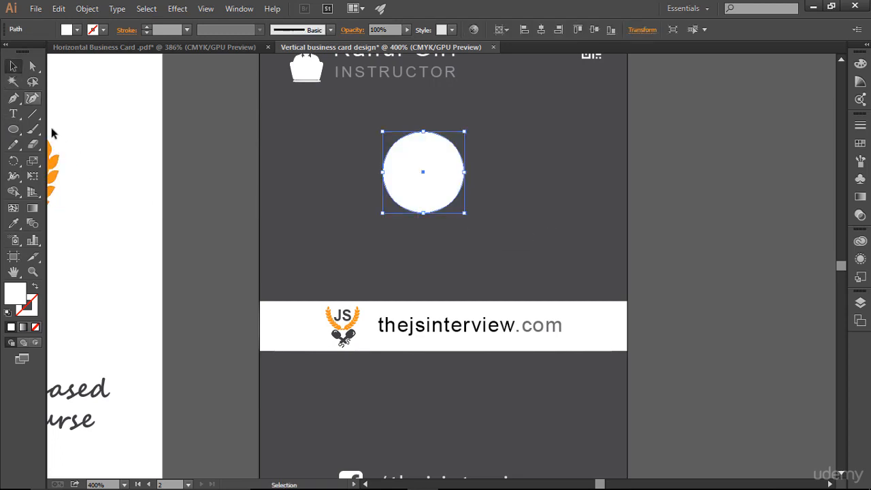
- Draw a 1 pt black horizontal line across the circle's middle and select both
drag(32, 114, 59, 118)
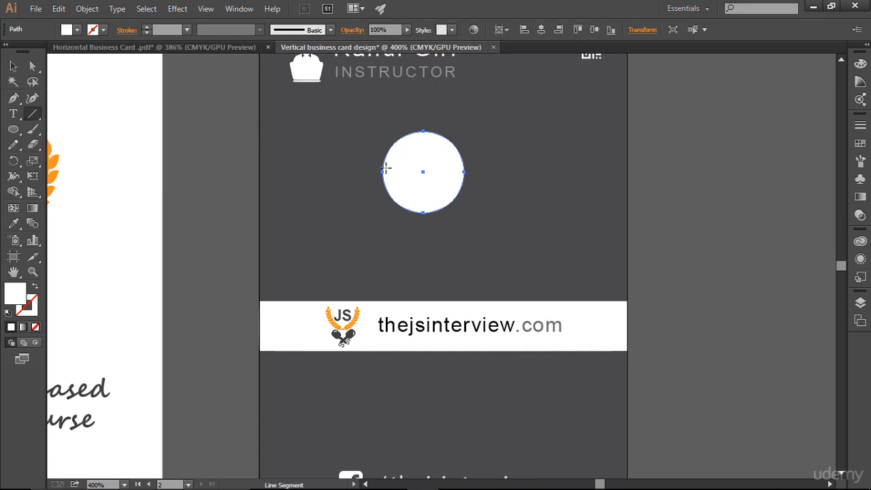
drag(374, 171, 475, 171)
click(145, 27)
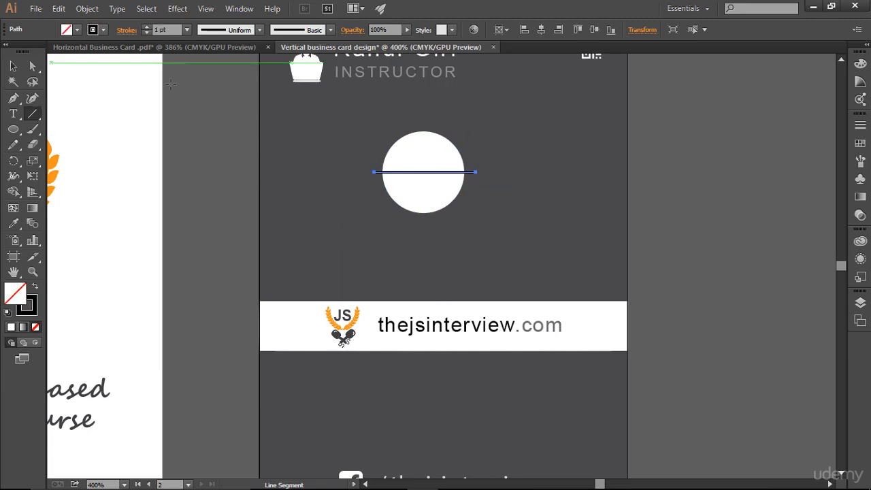
click(13, 66)
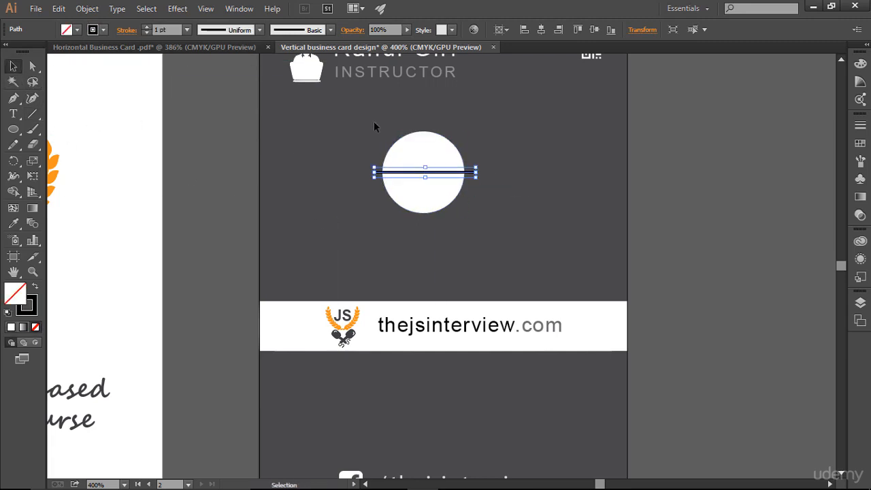
mouse_move(373, 121)
mouse_down()
mouse_move(447, 197)
mouse_move(507, 233)
mouse_up()
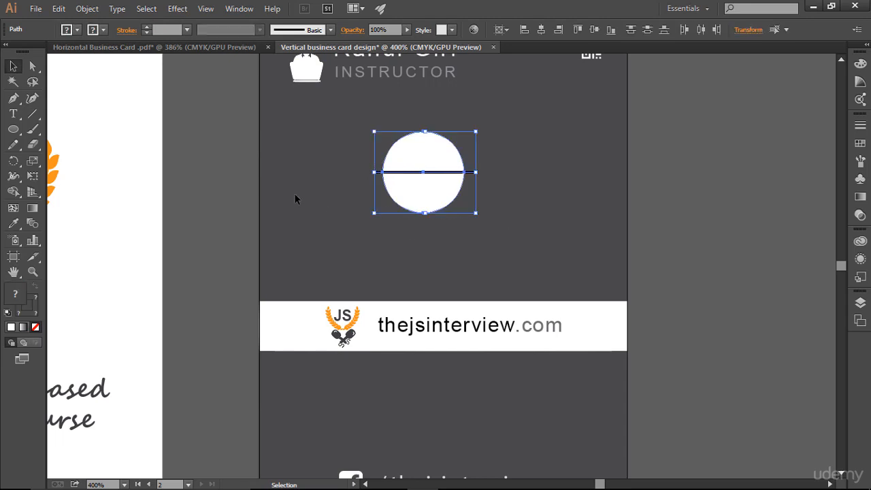
- Remove the circle's lower half with Shape Builder, then delete the leftover line
click(13, 192)
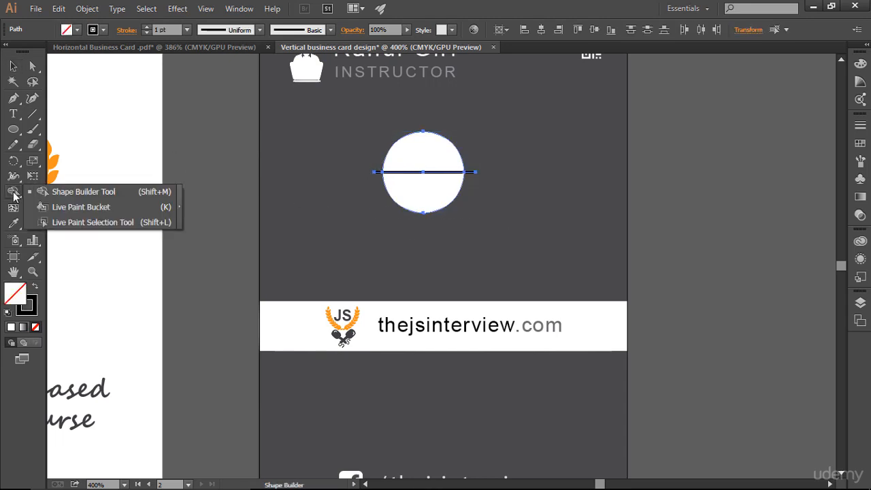
click(74, 192)
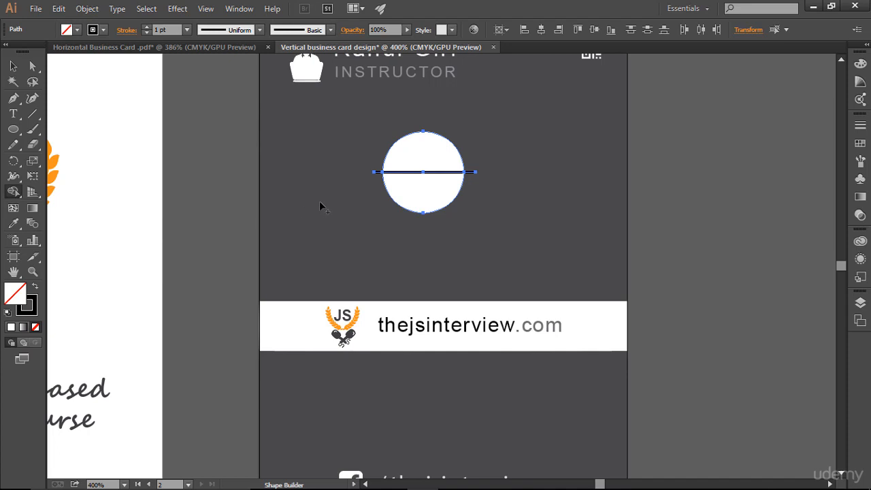
alt+click(442, 200)
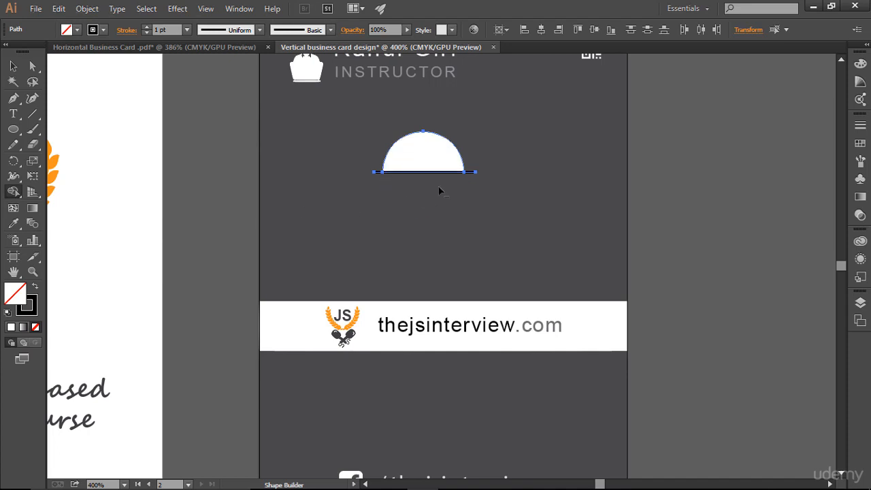
click(13, 66)
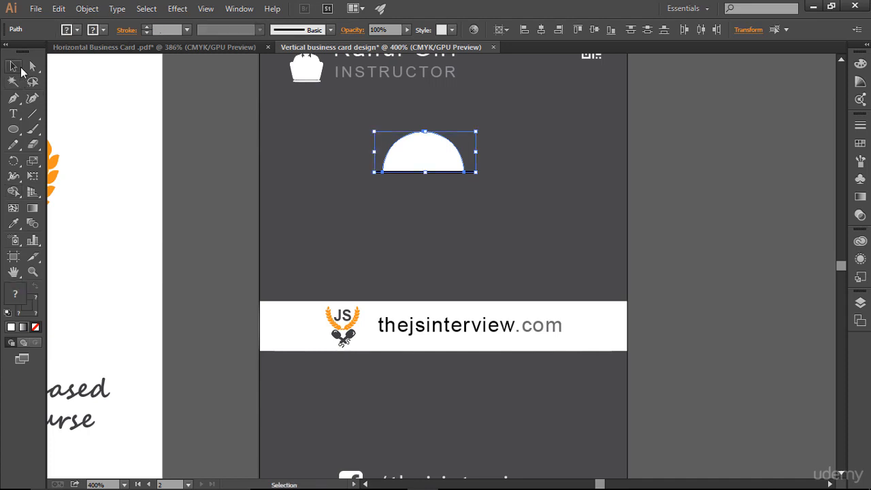
click(371, 216)
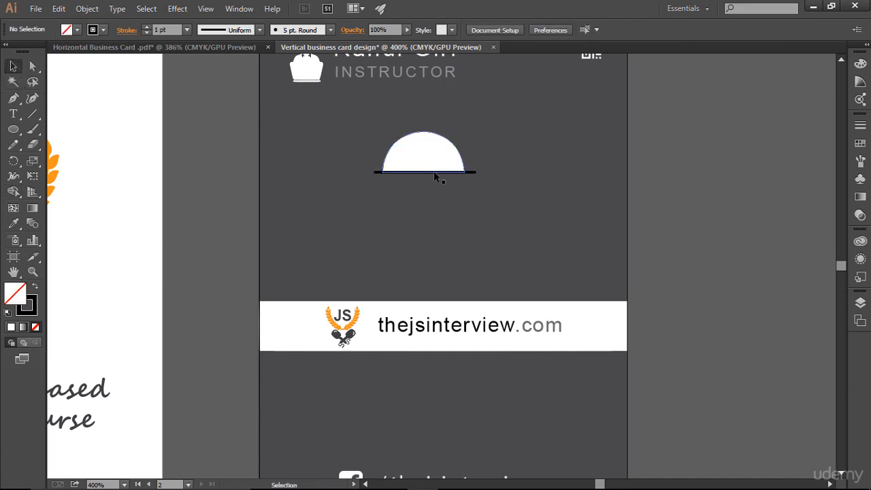
click(475, 173)
key(Delete)
- Move the semicircle down onto the white band and the JS logo up into it
drag(431, 163, 453, 291)
click(568, 228)
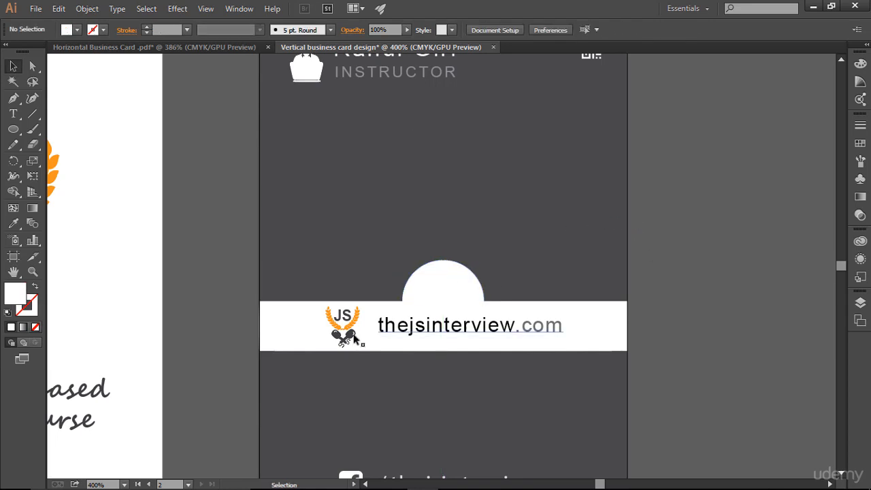
drag(345, 326, 449, 294)
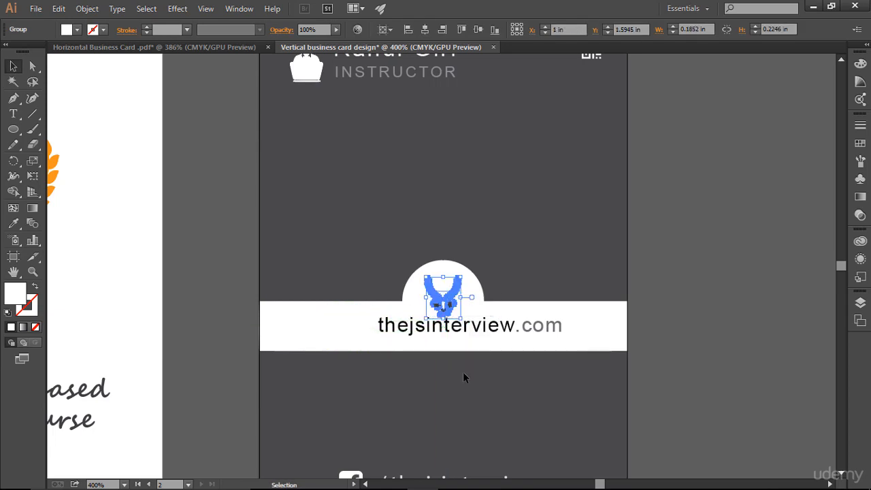
click(463, 371)
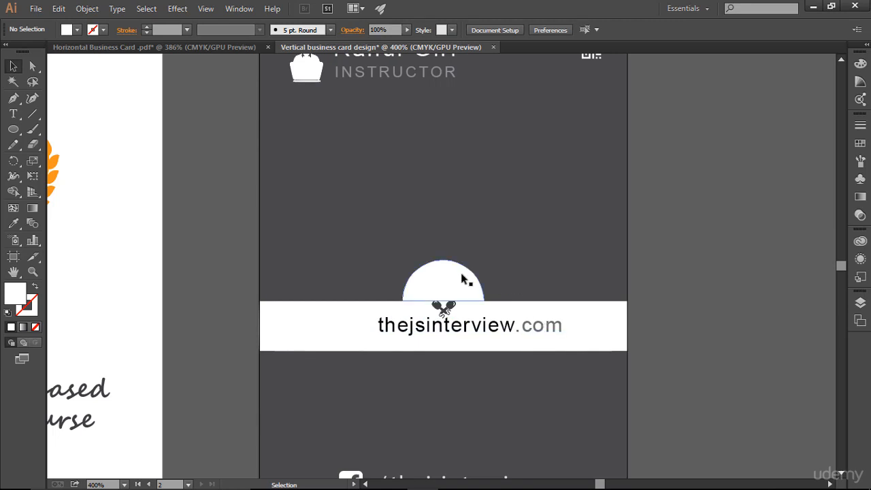
click(860, 303)
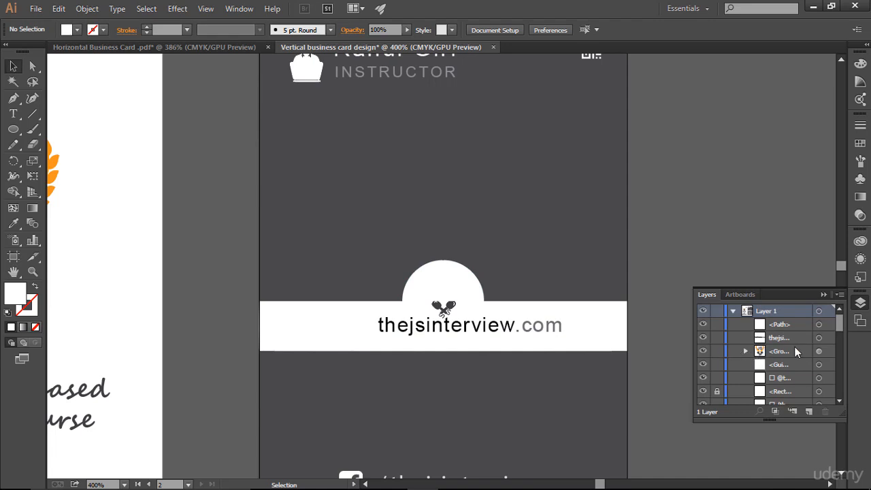
- Move the JS logo group above the white semicircle in the layer stack
click(820, 351)
click(731, 352)
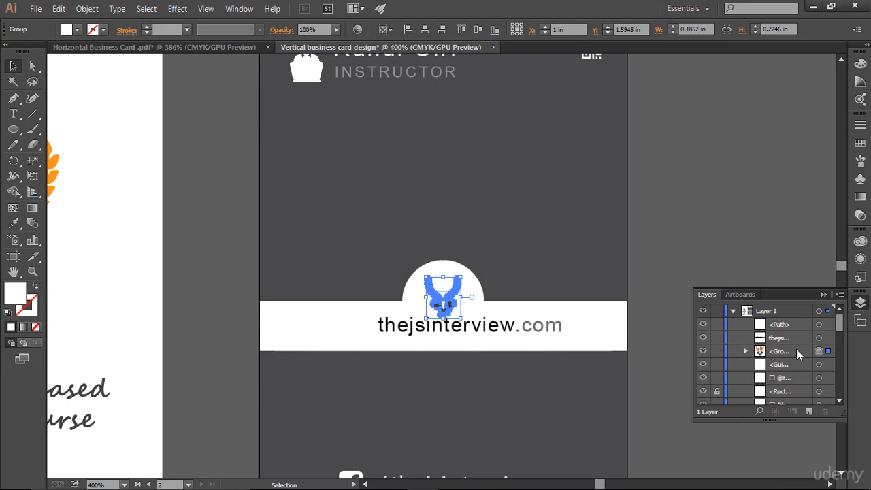
drag(796, 349, 788, 318)
click(659, 280)
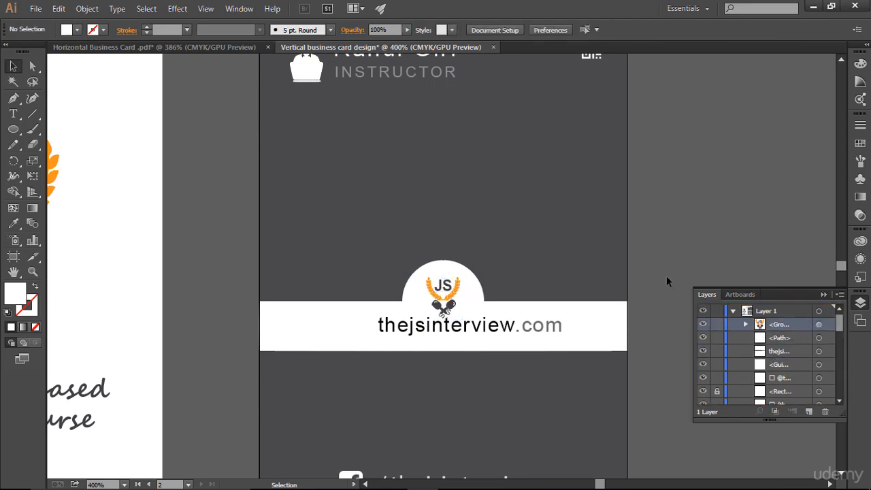
- Shift the thejsinterview.com text slightly lower on the band
click(449, 294)
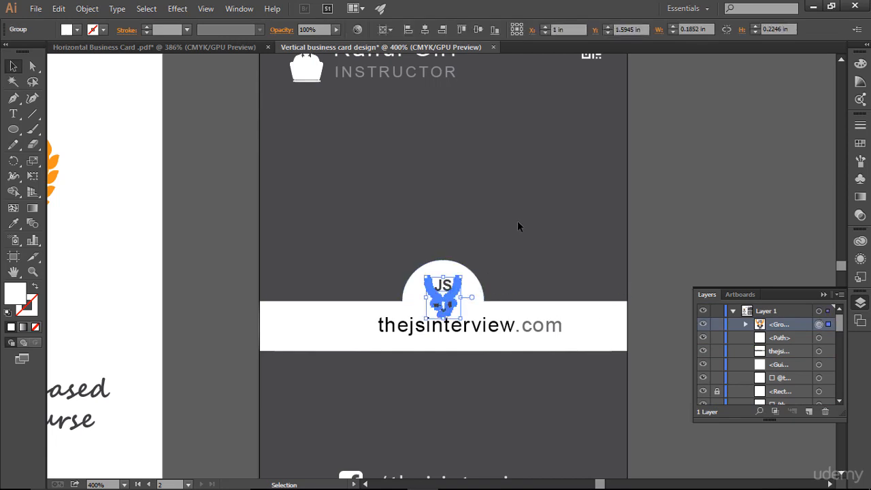
click(504, 280)
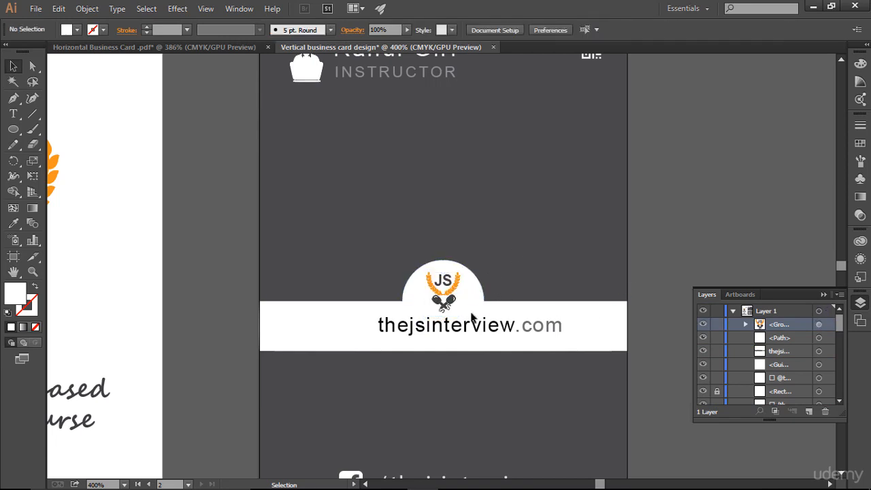
drag(470, 325, 469, 331)
- Centre the thejsinterview.com URL text under the semicircle by nudging it left and down
key(Left)
key(Left)
key(Left)
key(Left)
key(Left)
key(Left)
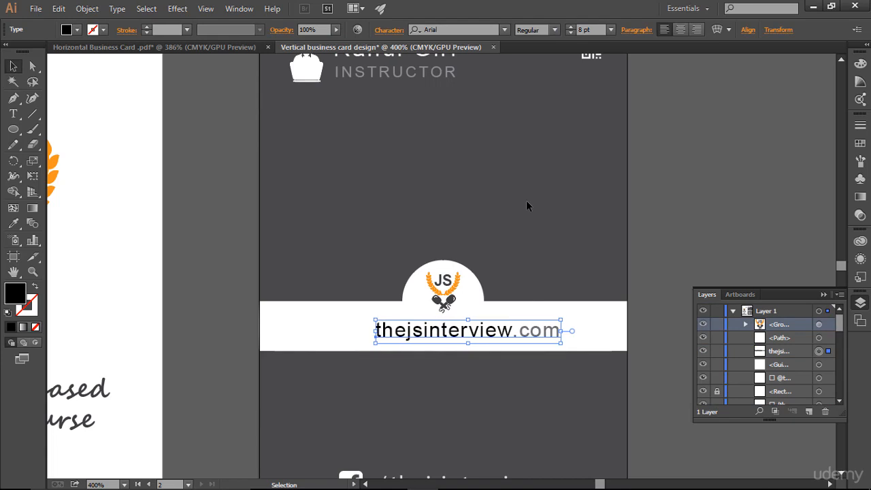
key(Left)
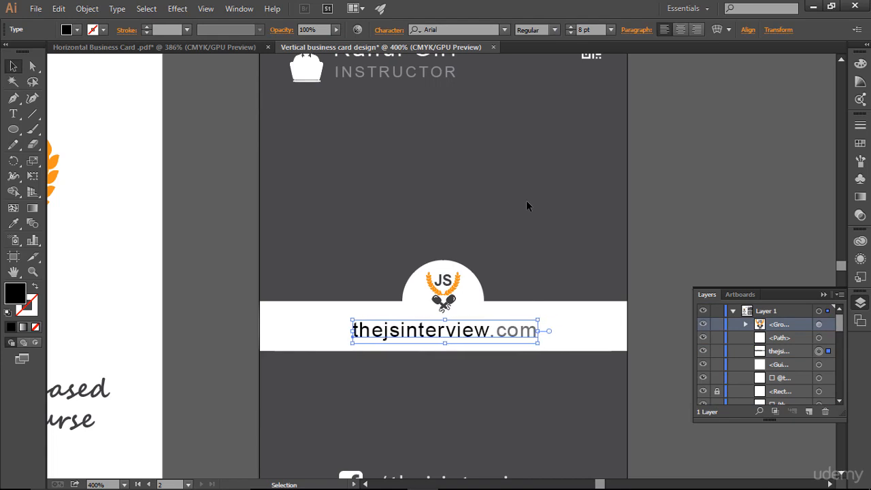
click(525, 205)
key(ctrl+semicolon)
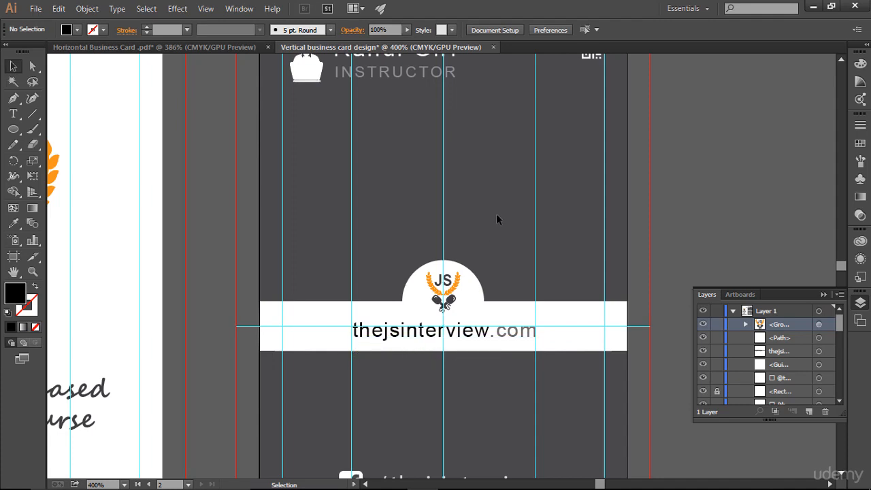
key(ctrl+semicolon)
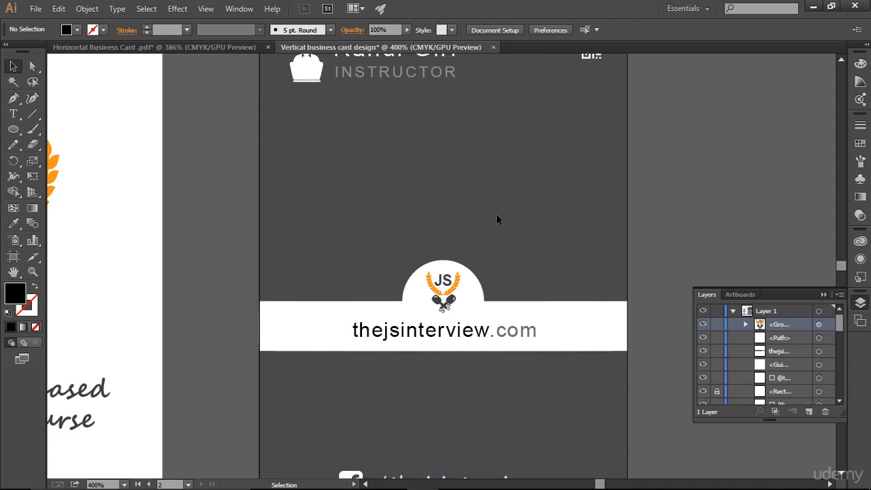
click(456, 339)
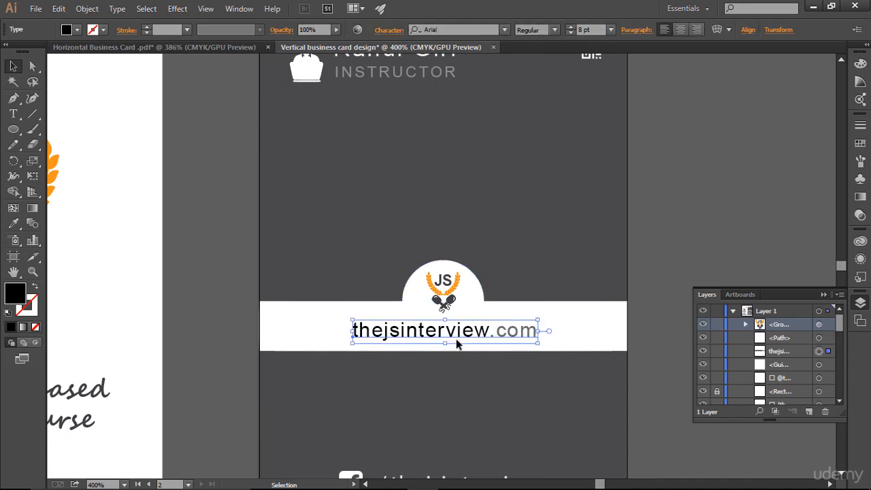
key(Down)
key(Down)
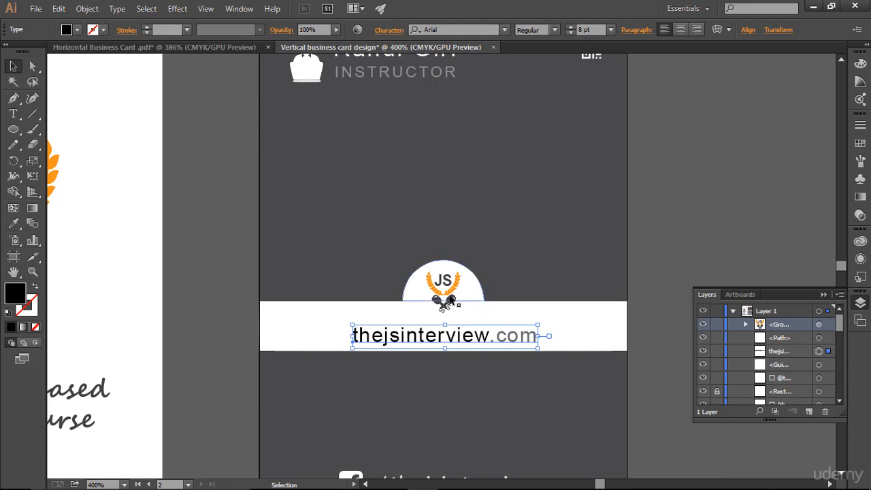
- Enlarge the JS logo group to about 0.23 × 0.28 in and collapse the Layers panel
click(449, 300)
drag(464, 316, 467, 320)
click(539, 290)
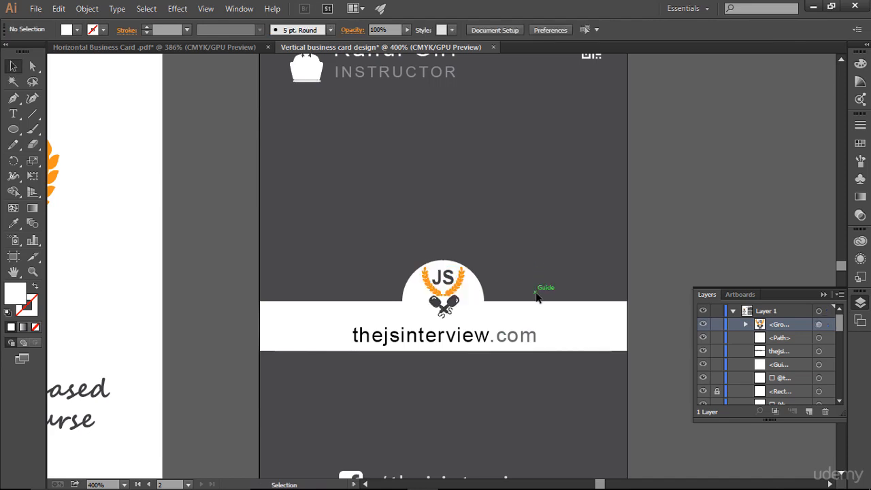
click(466, 292)
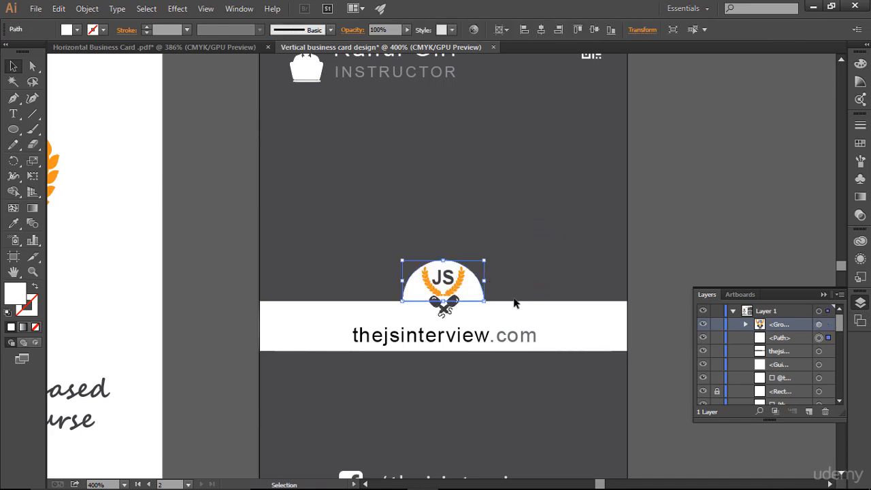
click(480, 279)
click(468, 290)
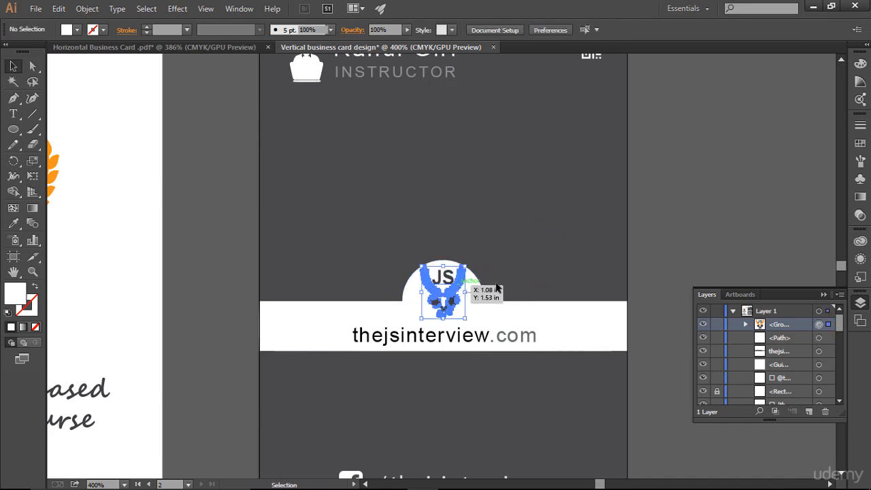
click(601, 229)
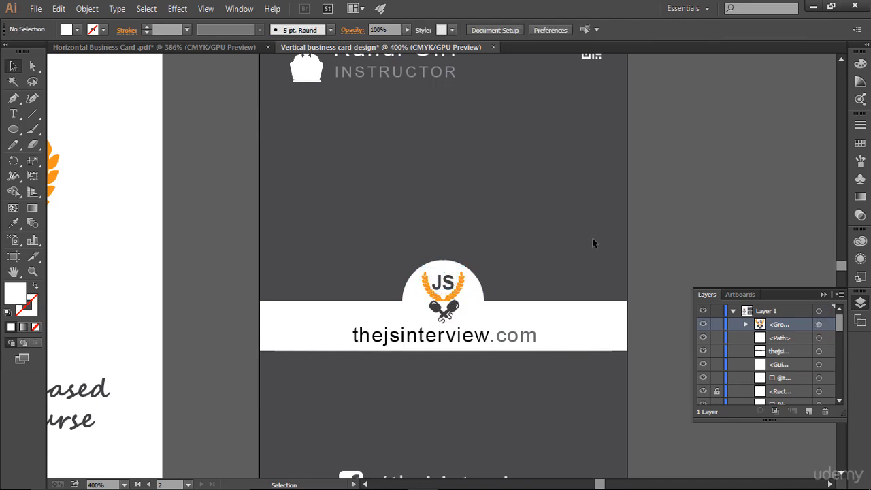
click(824, 295)
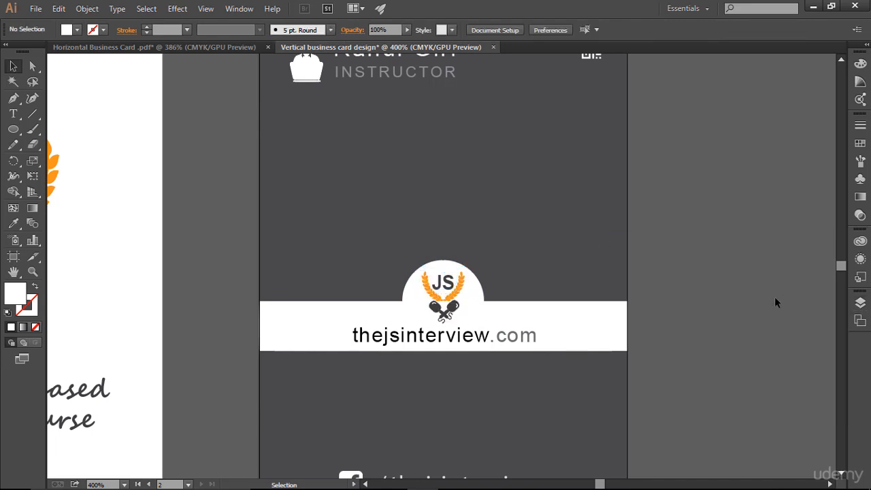
- Zoom out to fit both cards, then bring up the Horizontal Business Card .pdf document
key(ctrl+alt+0)
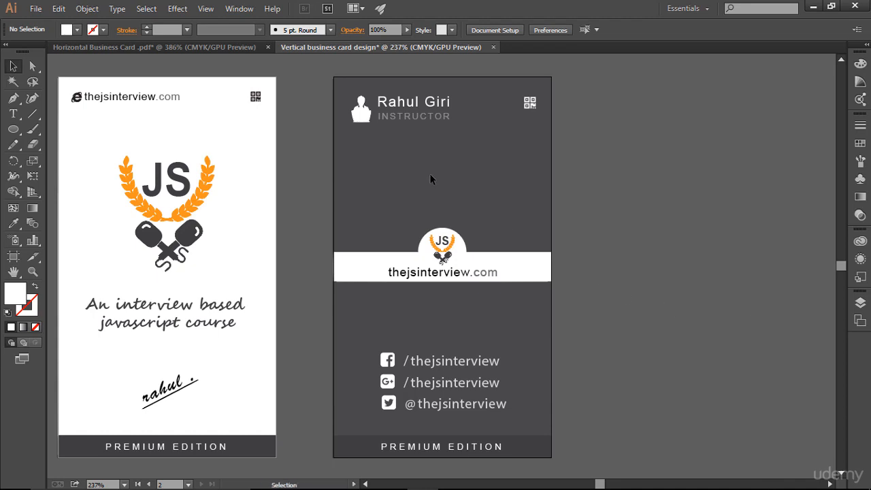
click(190, 48)
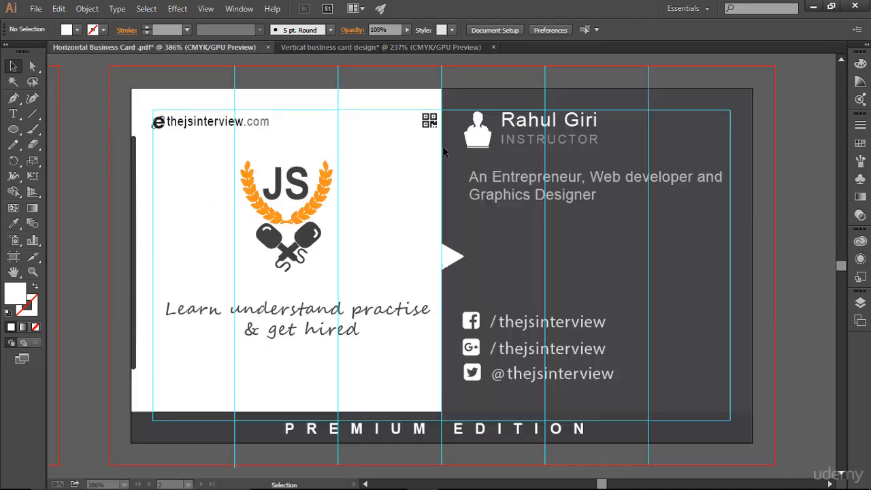
- Paste the 'An Entrepreneur, Web developer and Graphics Designer' bio under the name, aligned to the margin guide
click(517, 176)
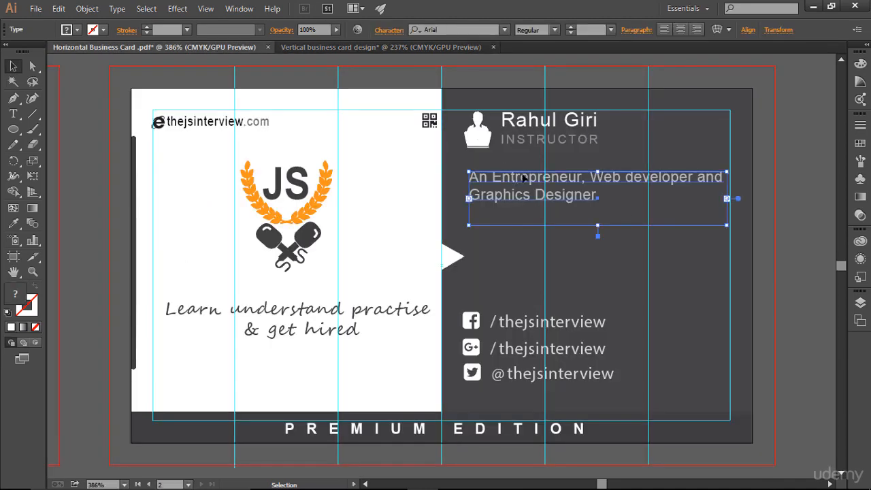
click(398, 47)
key(ctrl+v)
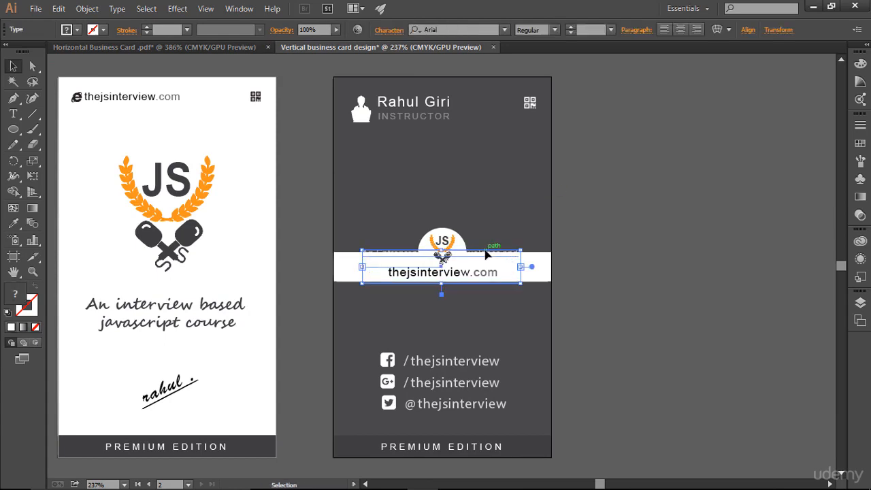
drag(486, 248, 476, 153)
key(ctrl)
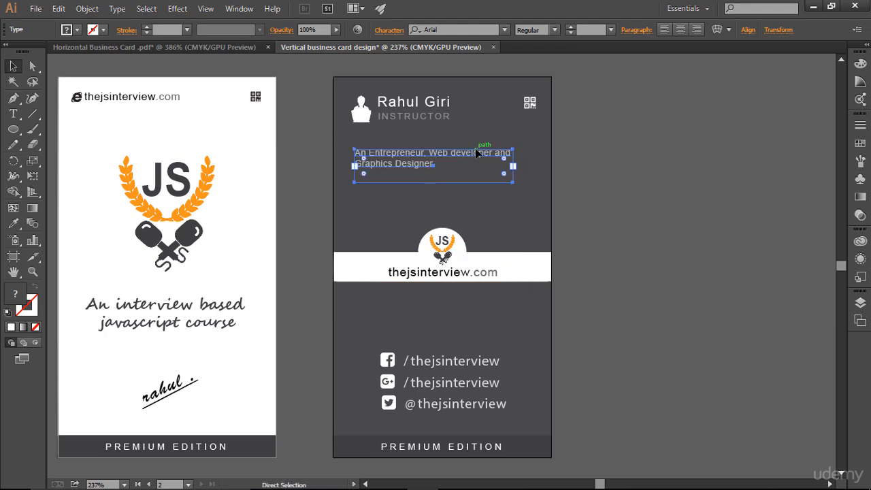
key(ctrl+semicolon)
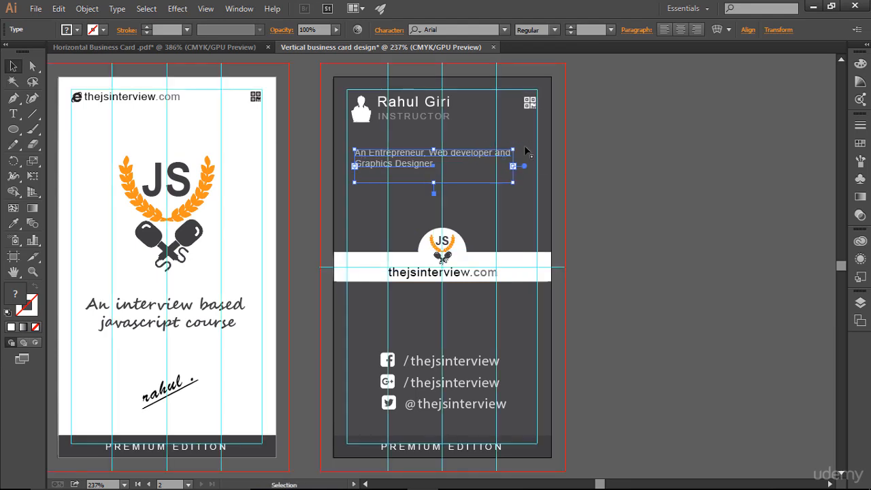
key(Left)
key(Left)
key(Left)
key(Left)
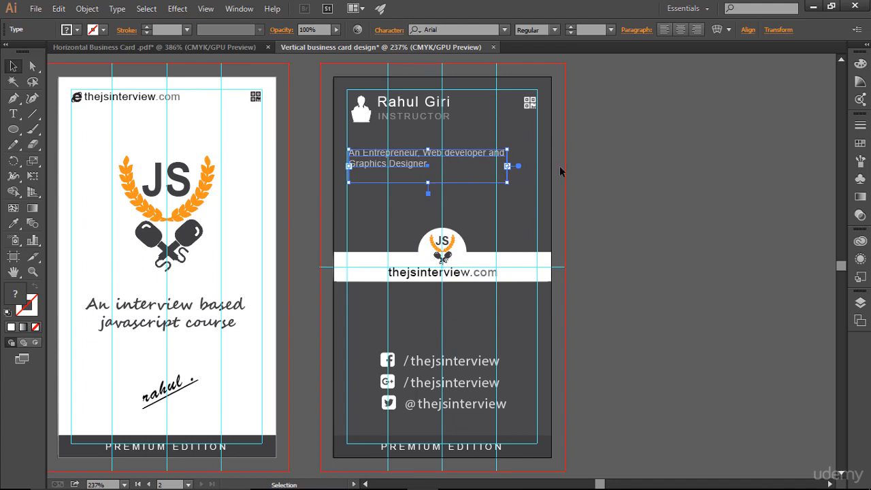
key(Up)
key(Up)
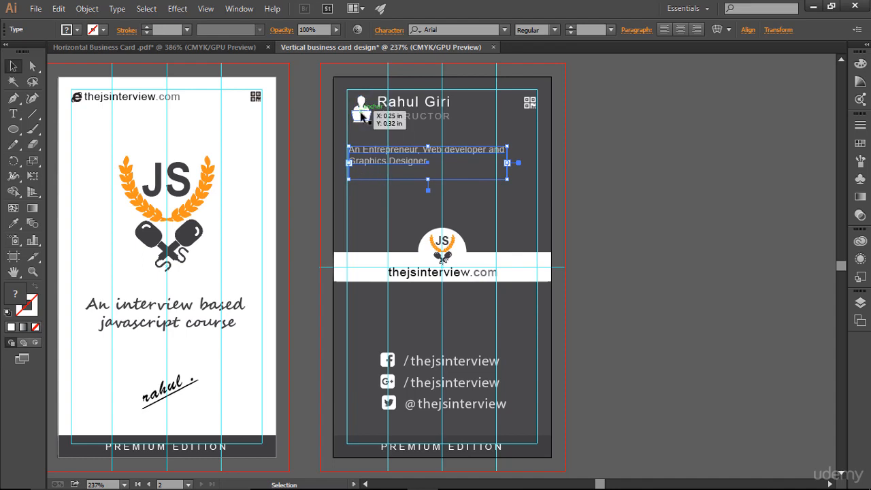
click(706, 236)
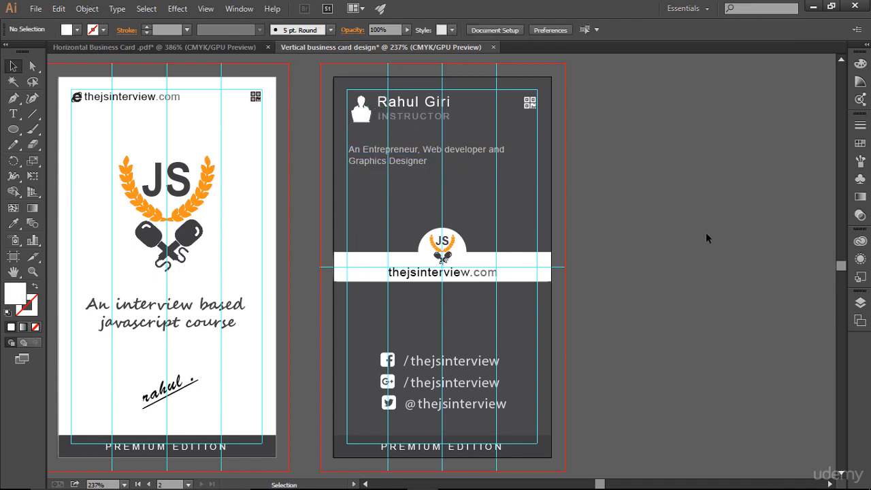
- Raise the bio text slightly under INSTRUCTOR, hide the guides, and centre both cards in view
click(406, 162)
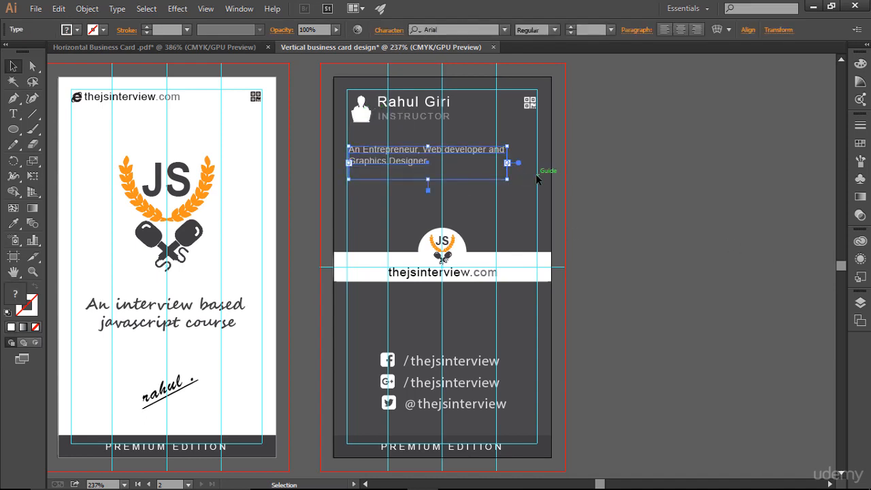
click(617, 205)
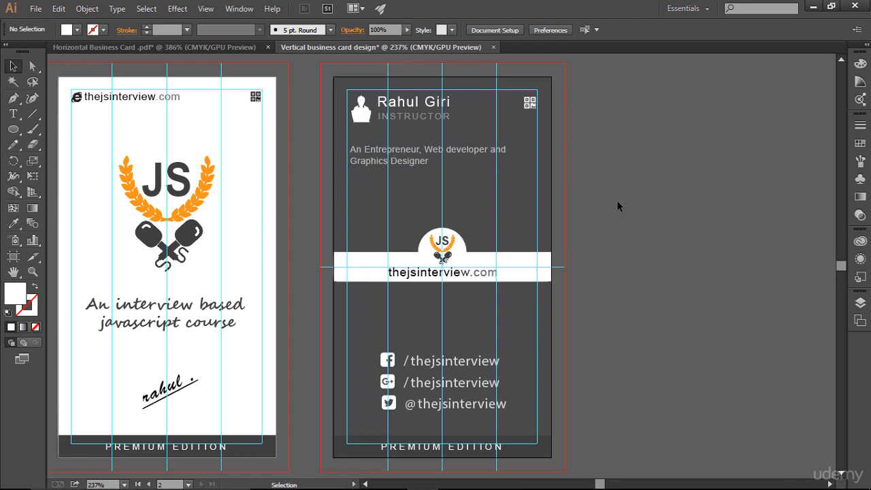
click(366, 147)
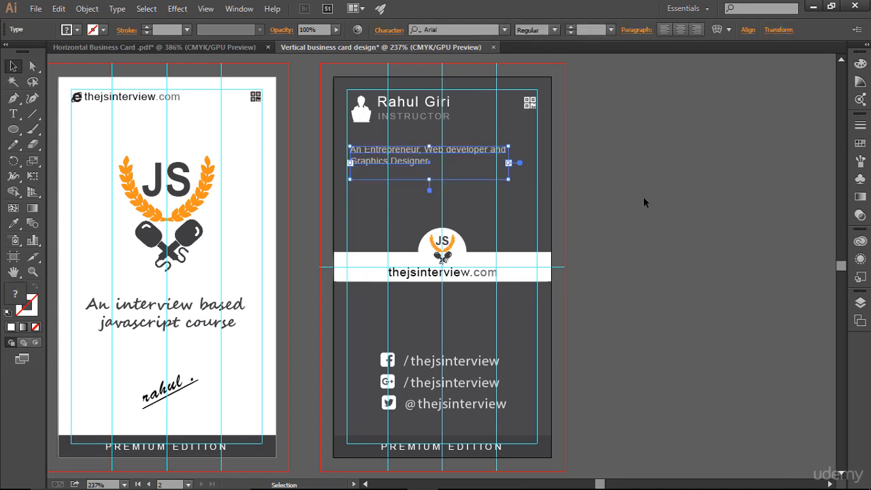
key(Up)
key(Up)
key(Up)
key(Up)
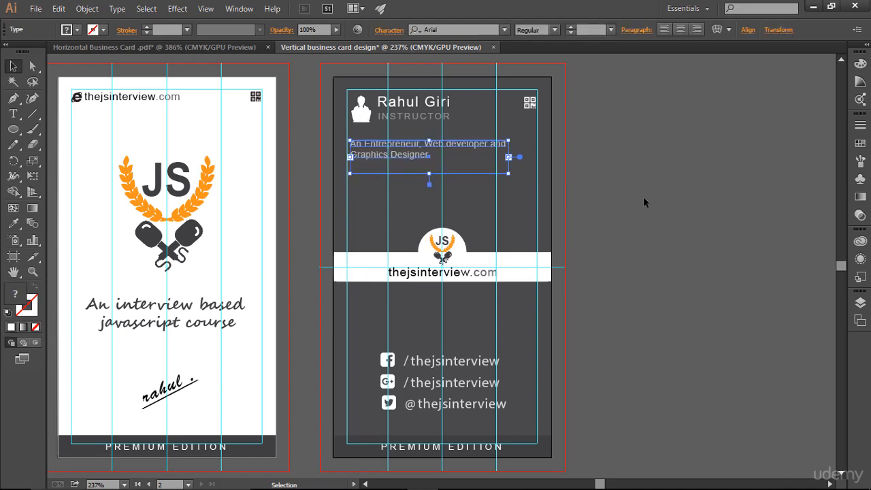
click(644, 197)
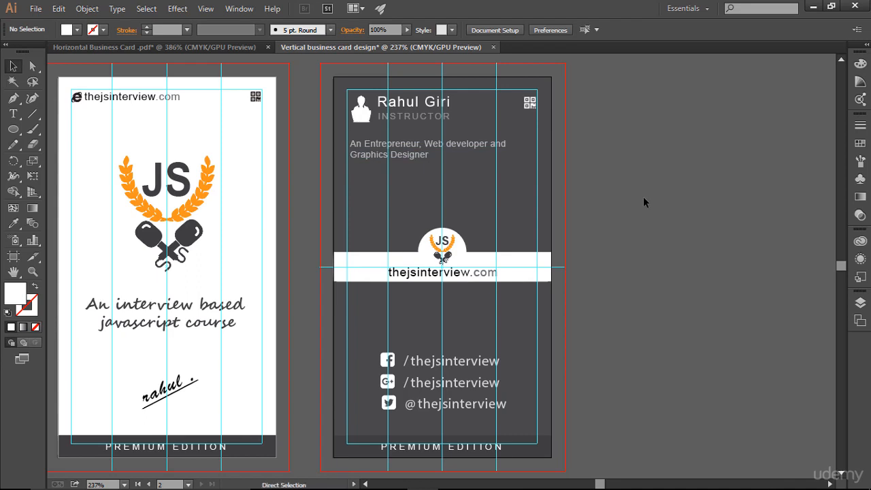
key(ctrl+semicolon)
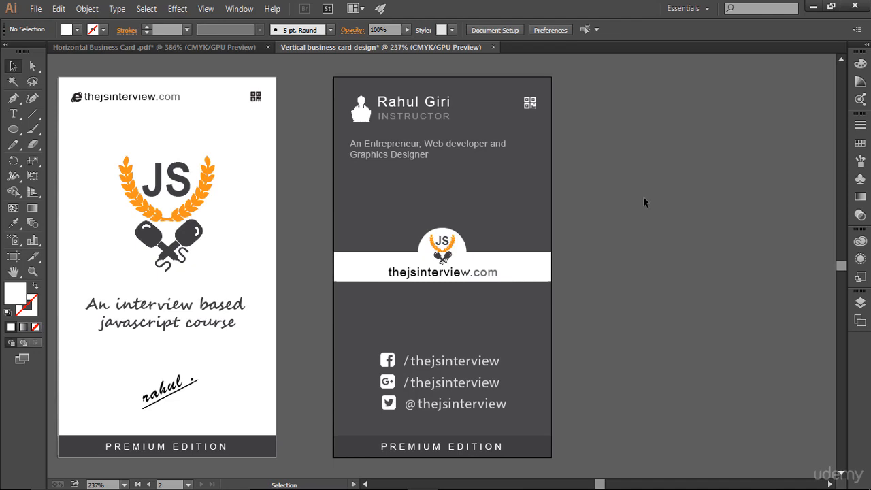
key(space)
drag(321, 215, 431, 218)
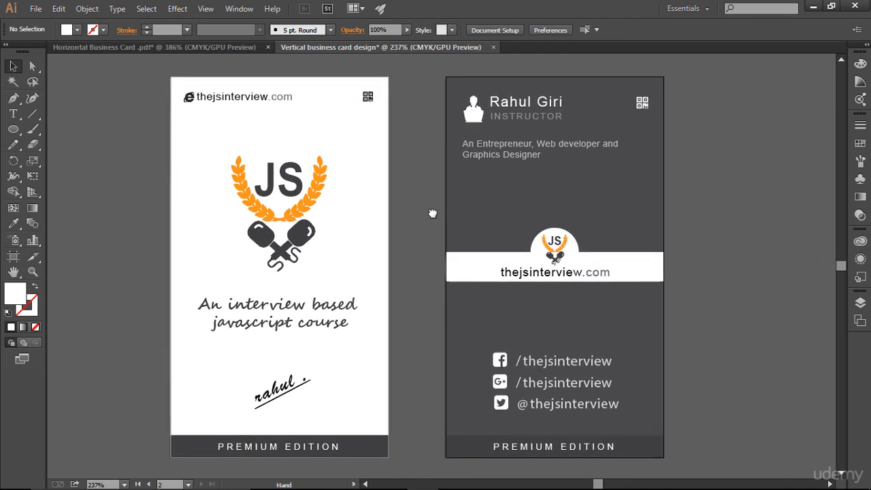